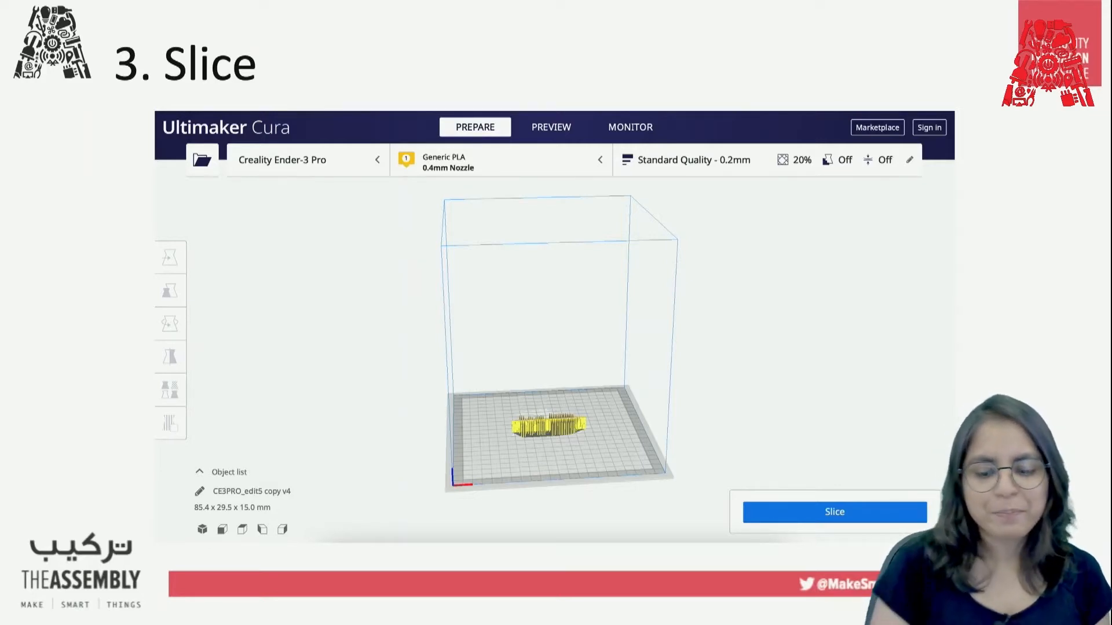
key(Right)
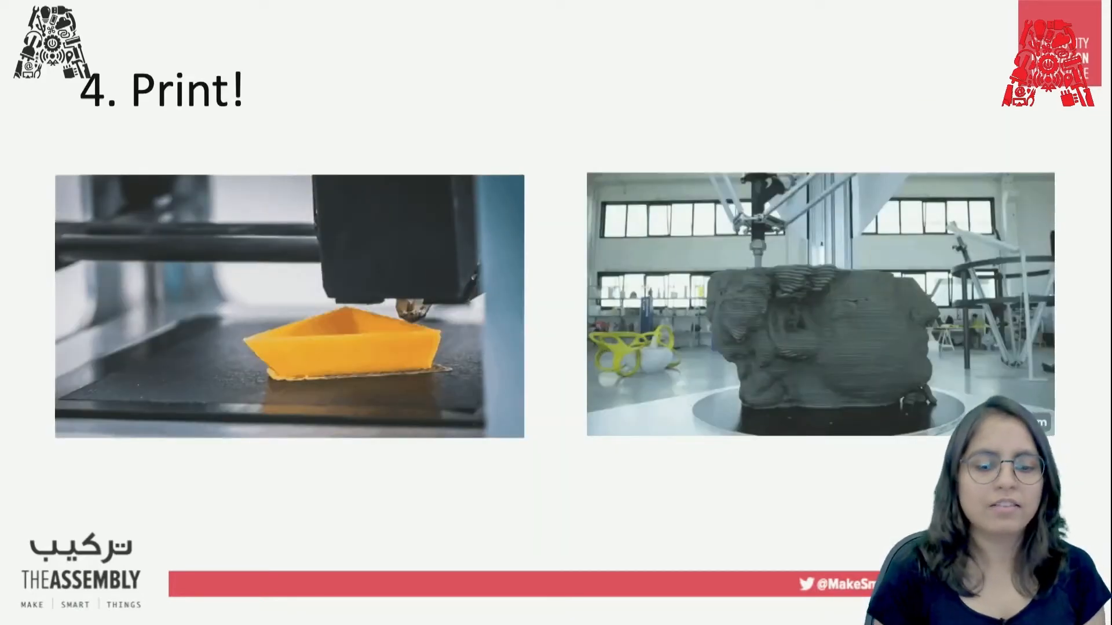
click(348, 284)
click(754, 304)
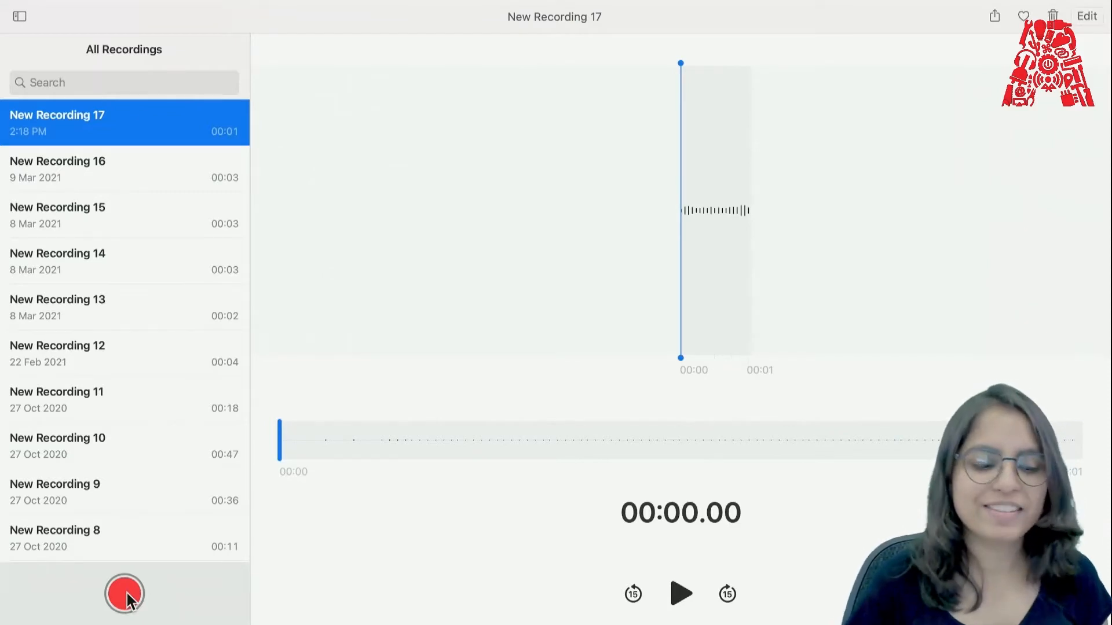
Step: Record a short spoken voice memo of about 4 seconds in Voice Memos and pause the recording
mouse_move(409, 3)
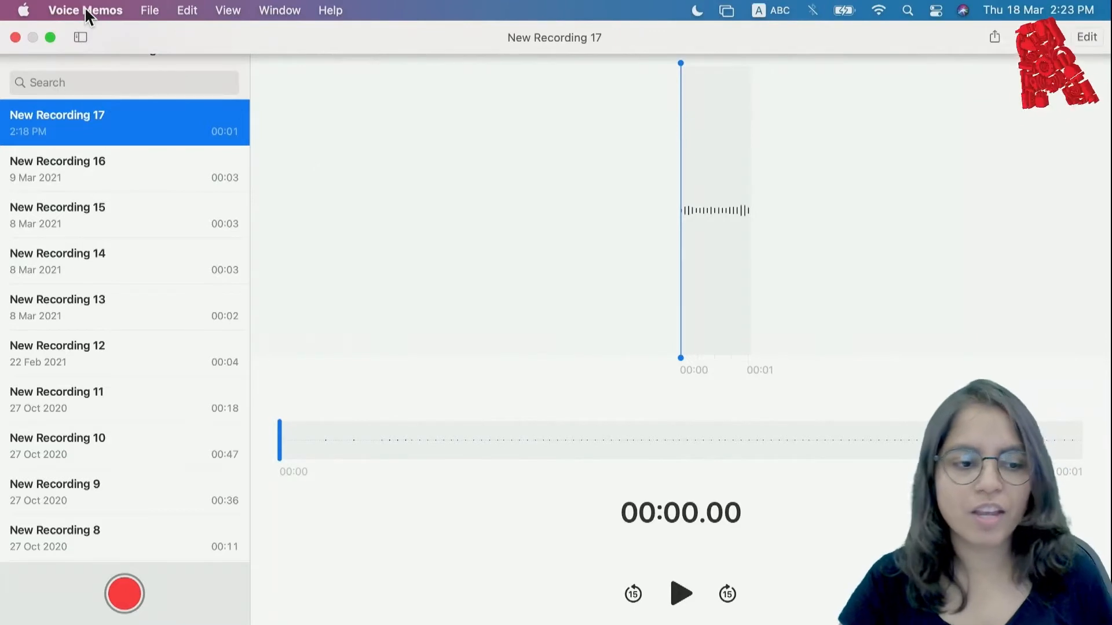
click(119, 599)
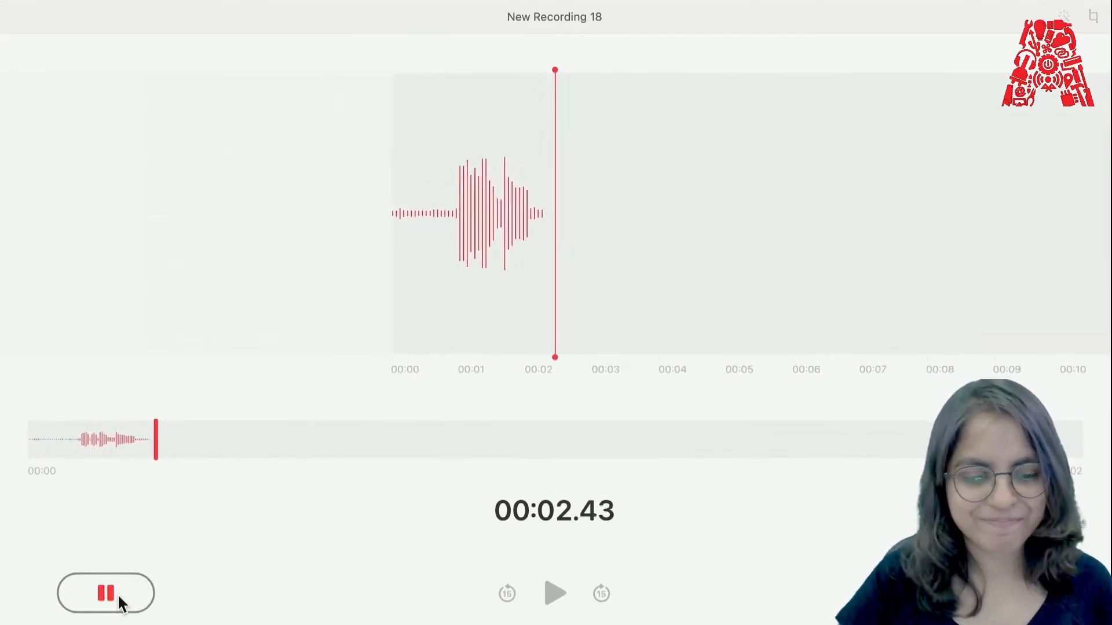
click(119, 597)
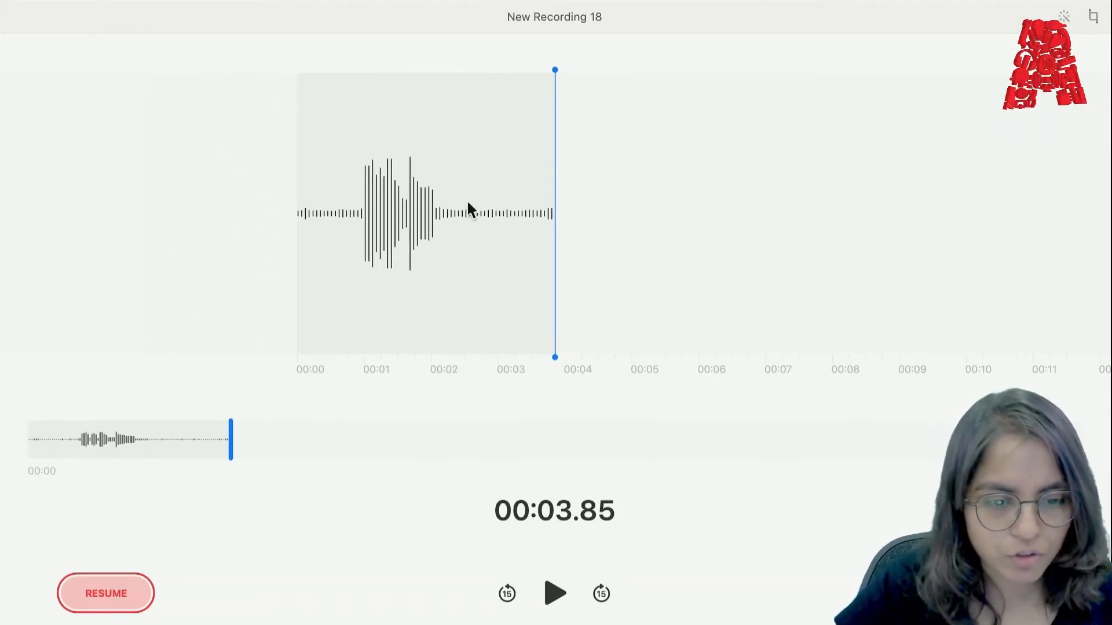
Step: Capture a screenshot of the recorded waveform, with the capture area framed tightly around its spoken part
scroll(467, 201, up, 5)
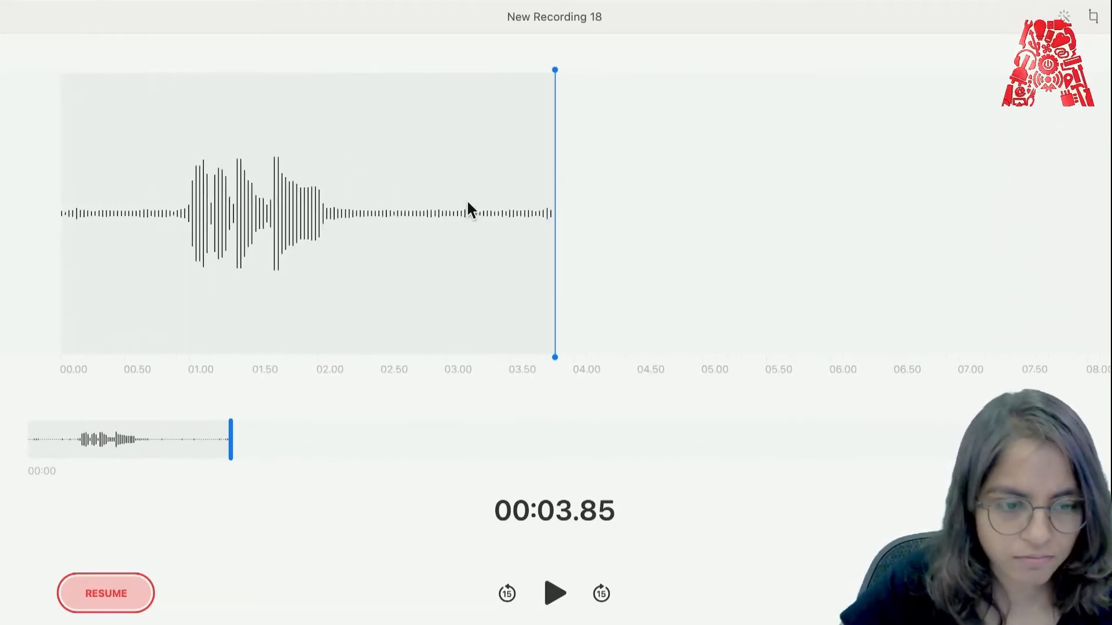
scroll(463, 205, down, 3)
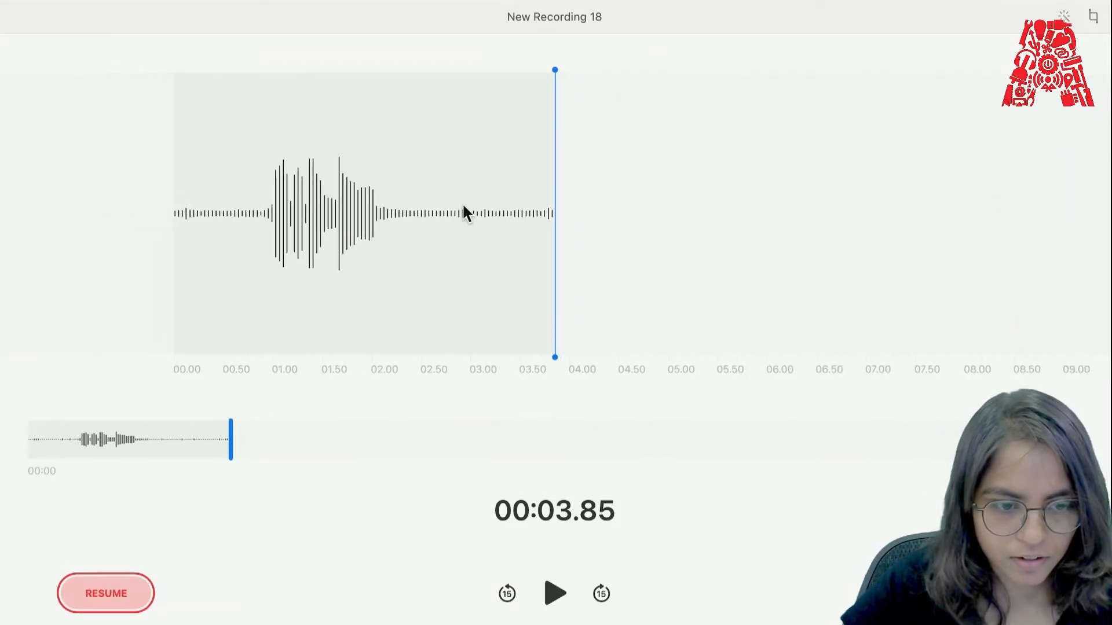
key(super+shift+5)
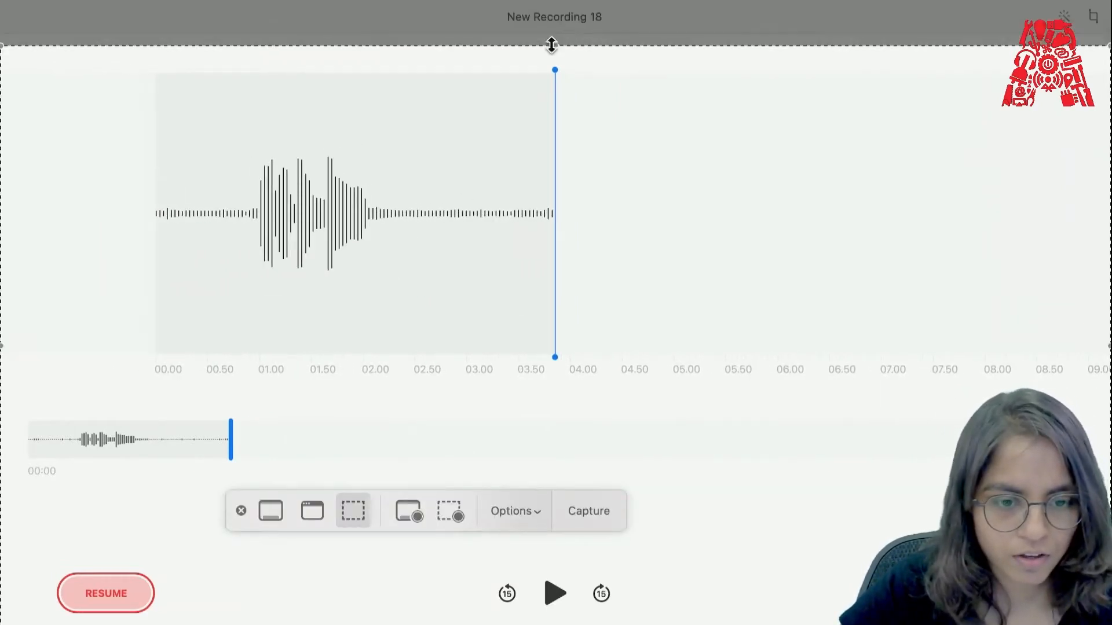
drag(554, 45, 552, 227)
drag(462, 370, 585, 249)
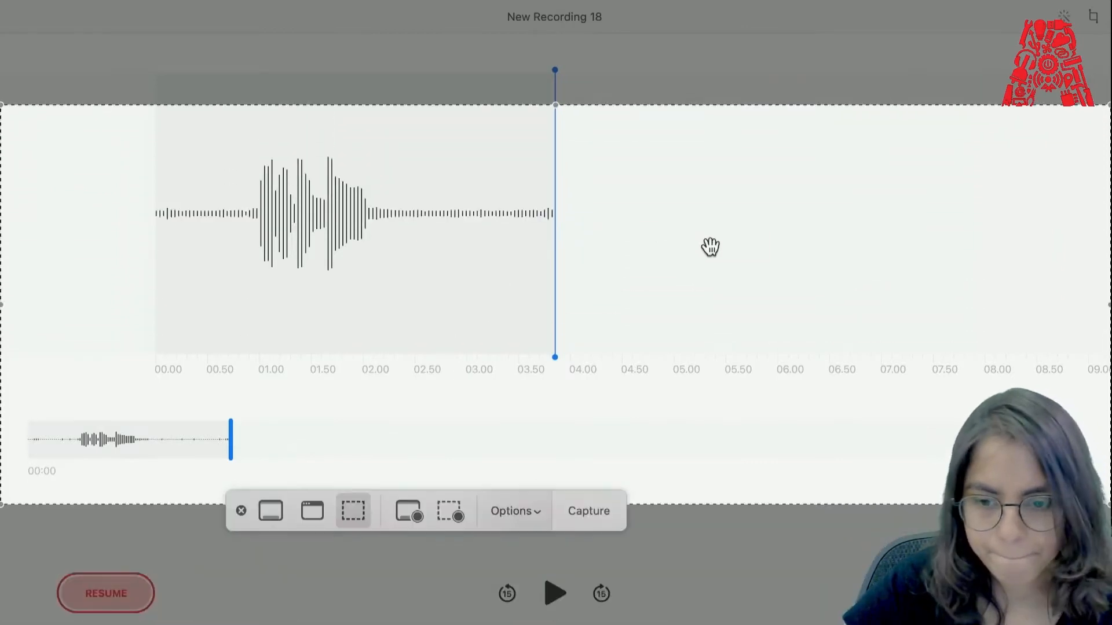
drag(1108, 299, 522, 308)
drag(434, 296, 396, 265)
drag(3, 275, 238, 311)
drag(521, 283, 407, 281)
drag(321, 473, 323, 317)
drag(321, 74, 321, 141)
drag(322, 316, 320, 299)
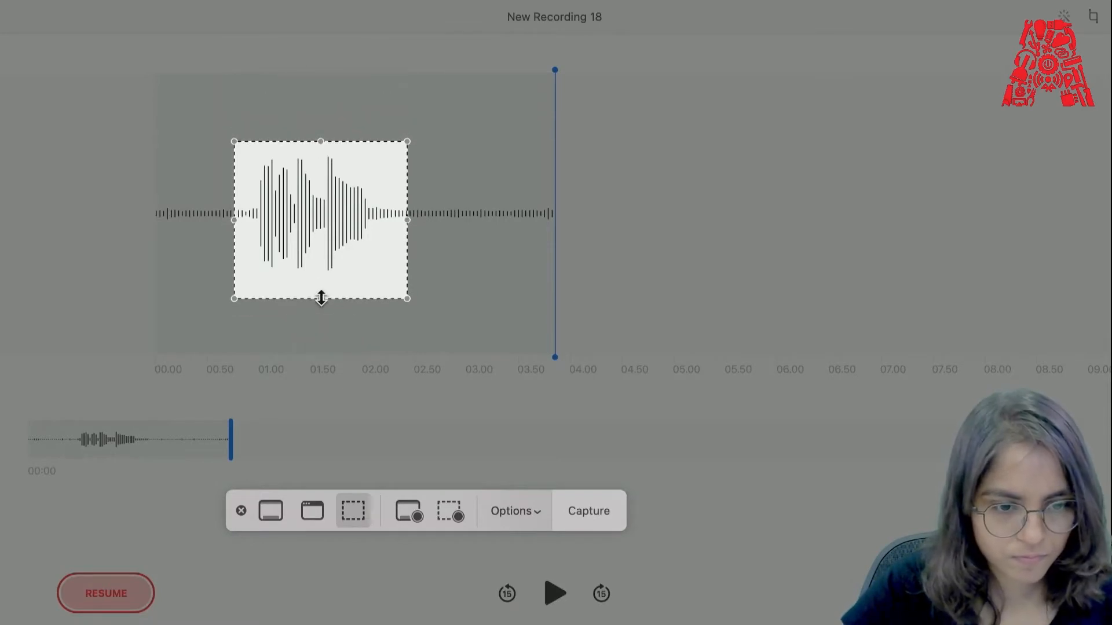
click(608, 512)
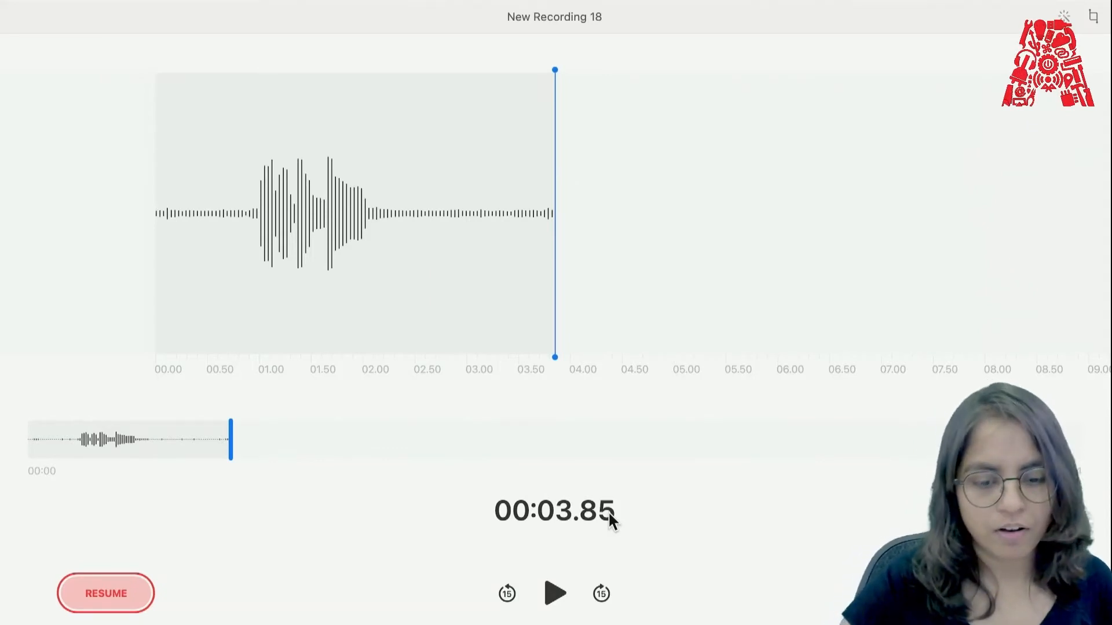
Step: Switch to the desktop, search the computer for Fusion 360 and launch Autodesk Fusion 360
key(ctrl+Left)
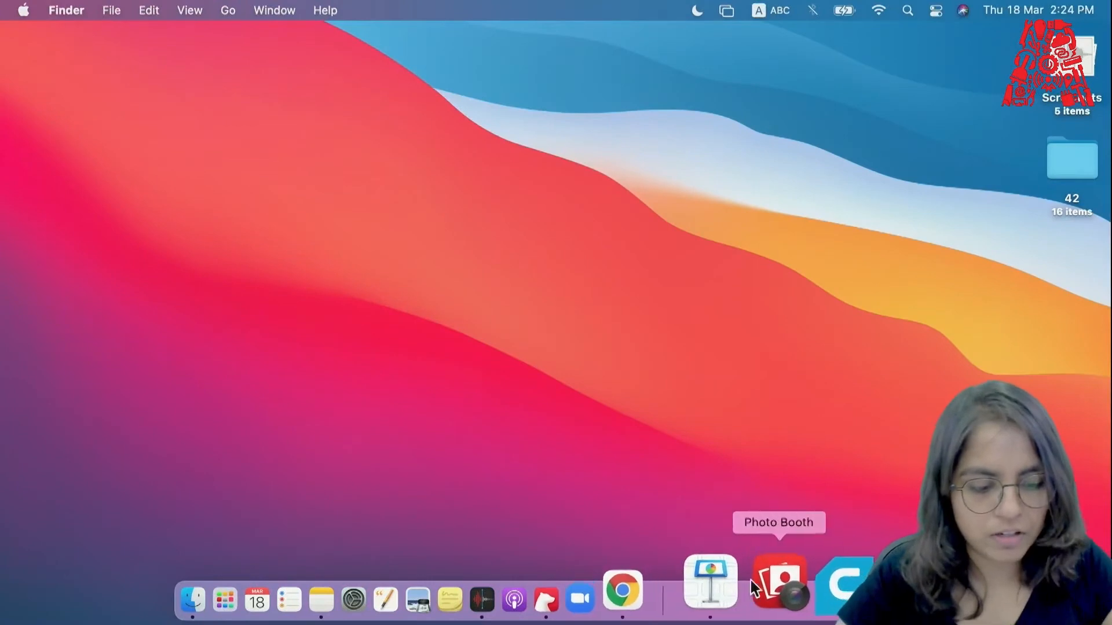
key(super+space)
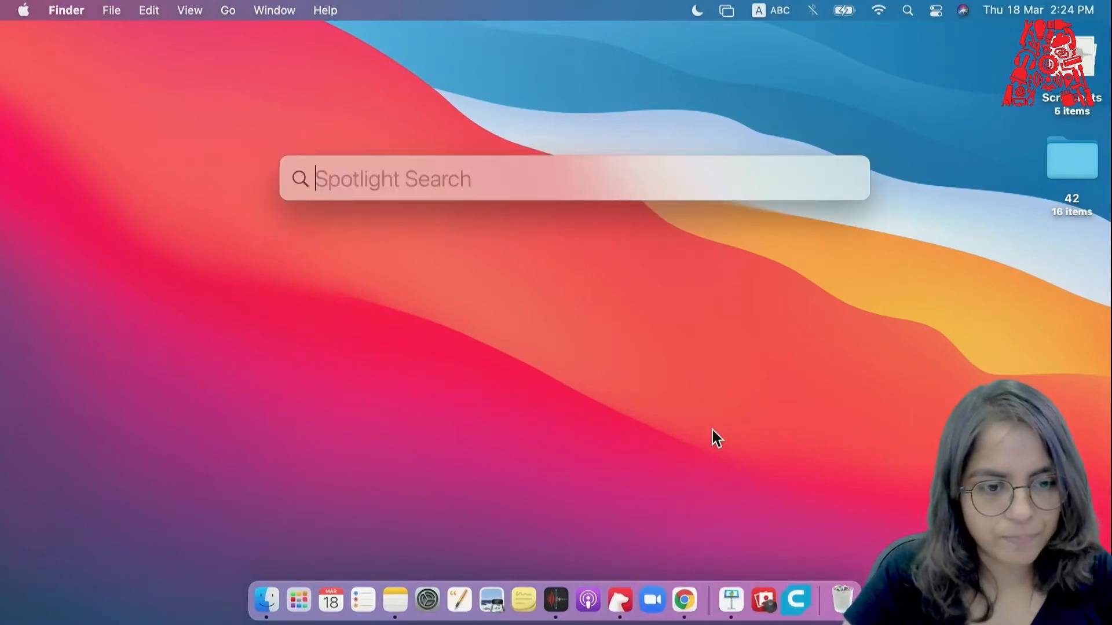
text(v)
key(BackSpace)
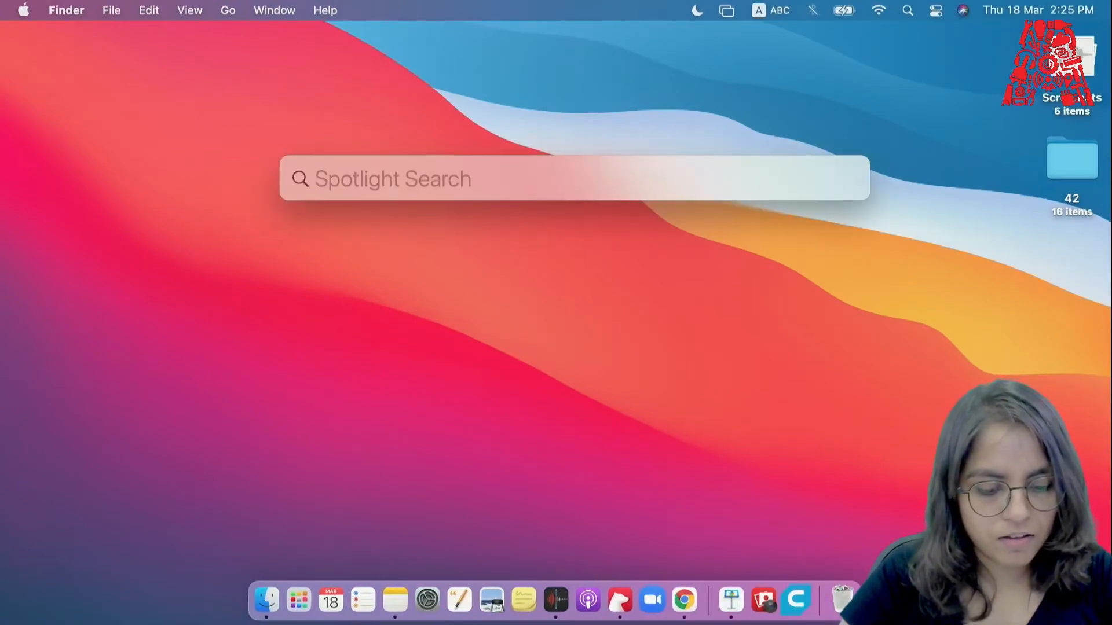
text(fus)
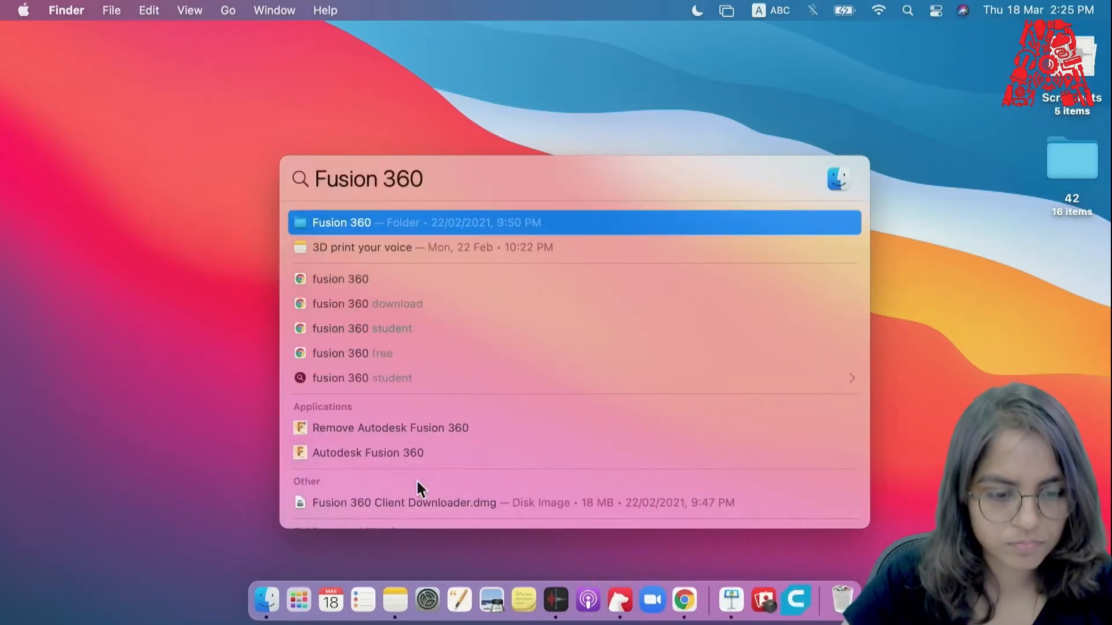
click(420, 453)
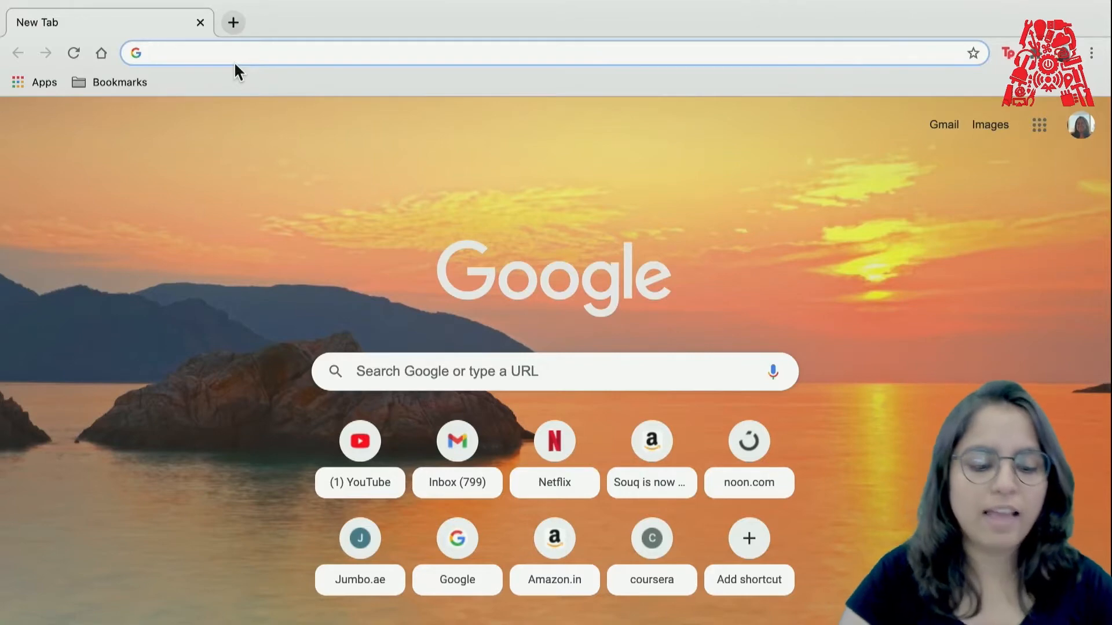
Step: In Chrome, search the web for "download autodesk fusuon 360" and open the Fusion 360 for Personal Use result
text(f)
key(BackSpace)
key(BackSpace)
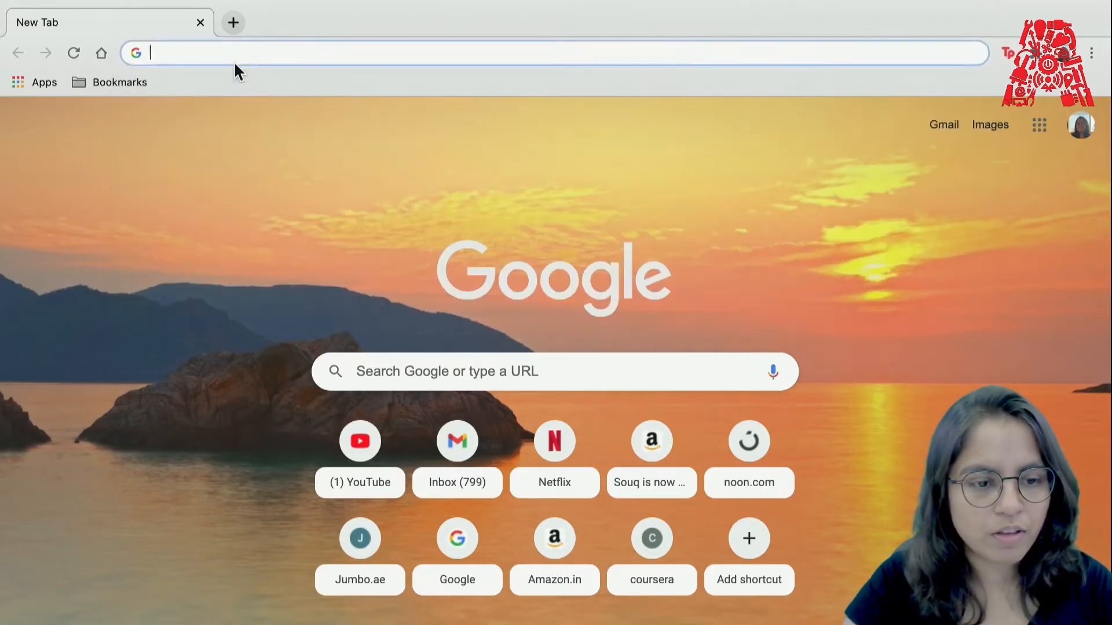
text(download autodesk fusuon 360)
key(Return)
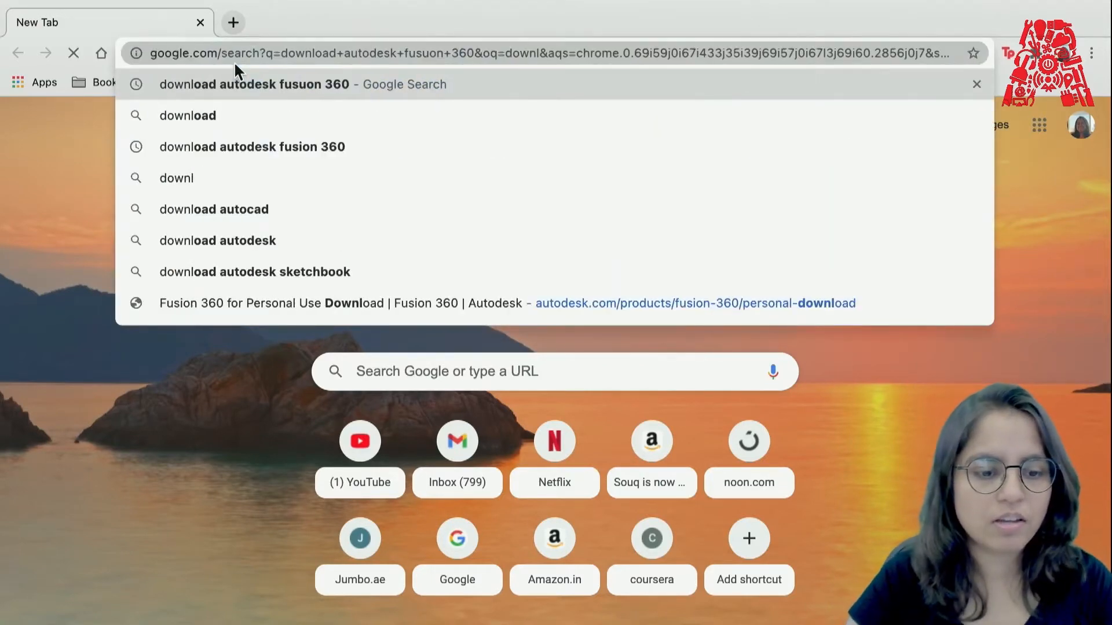
scroll(289, 370, down, 2)
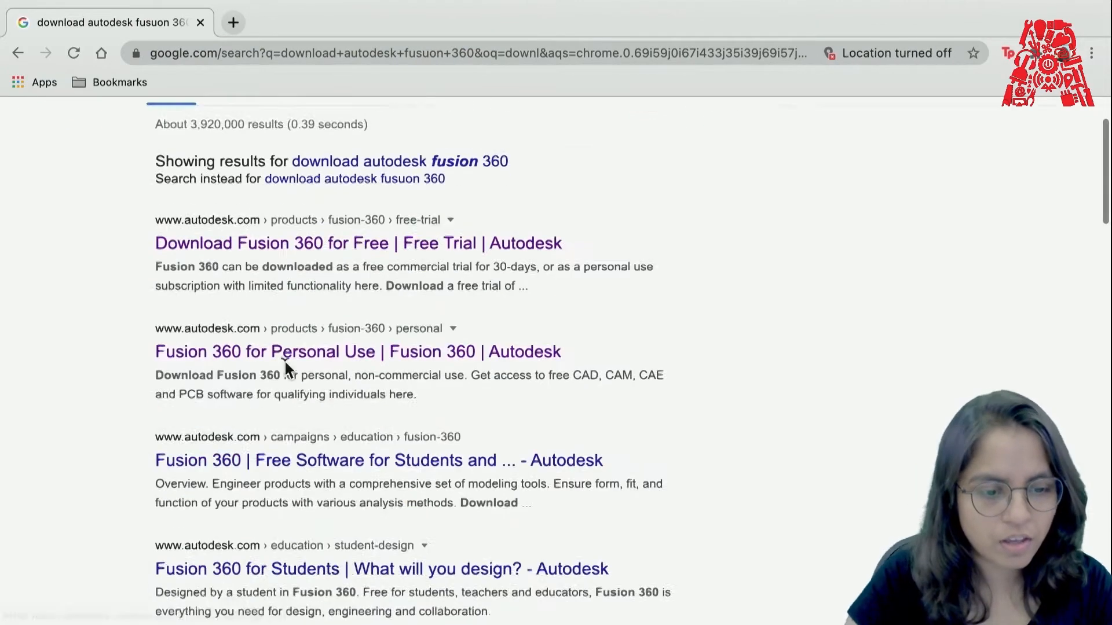
click(303, 338)
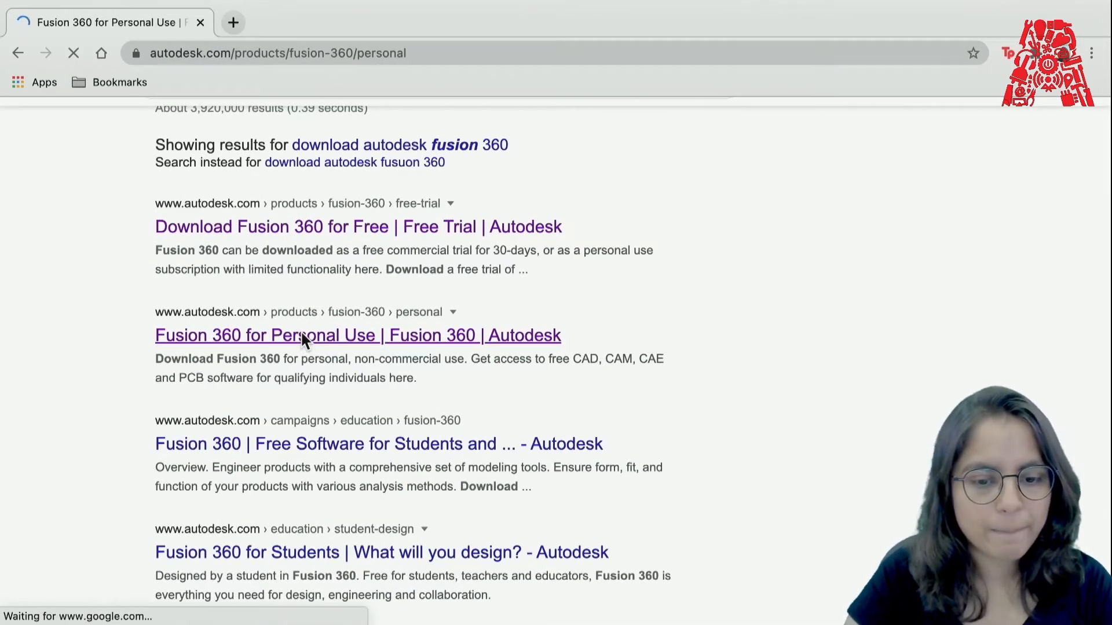
Step: Compare the price and features of the free personal-use plan with those of the paid Fusion 360 subscription
scroll(301, 331, down, 8)
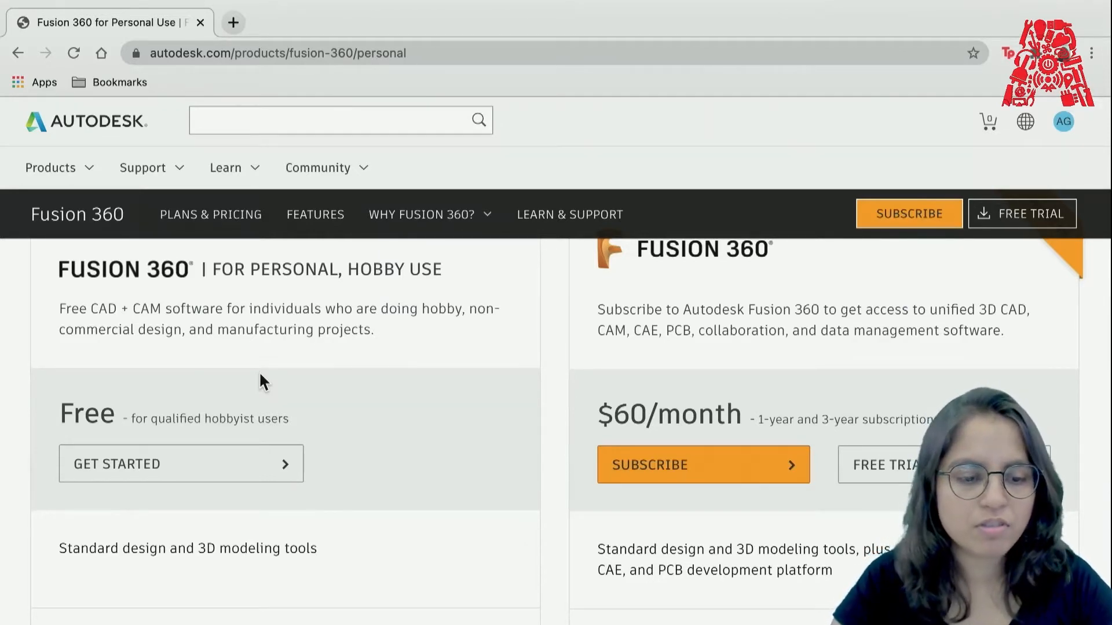
scroll(260, 379, down, 3)
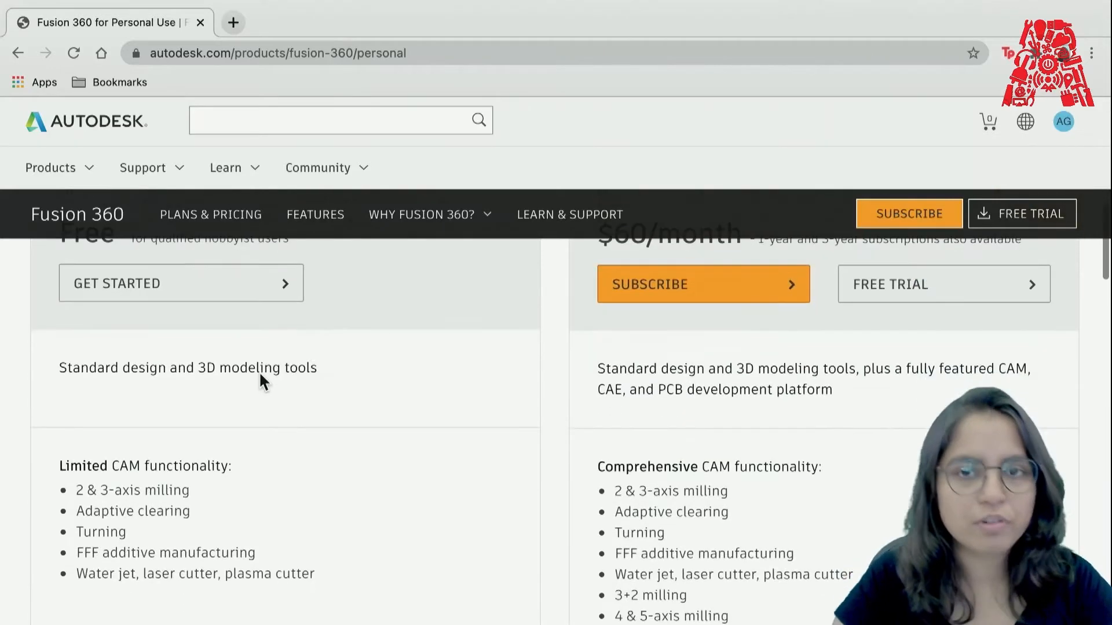
scroll(260, 379, up, 2)
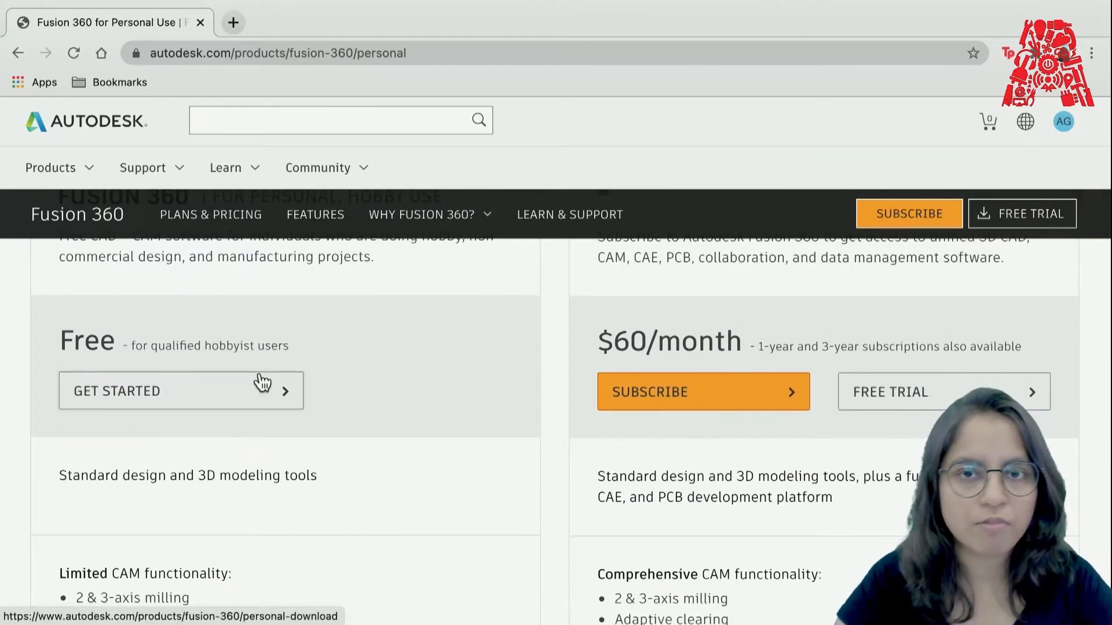
scroll(263, 382, up, 2)
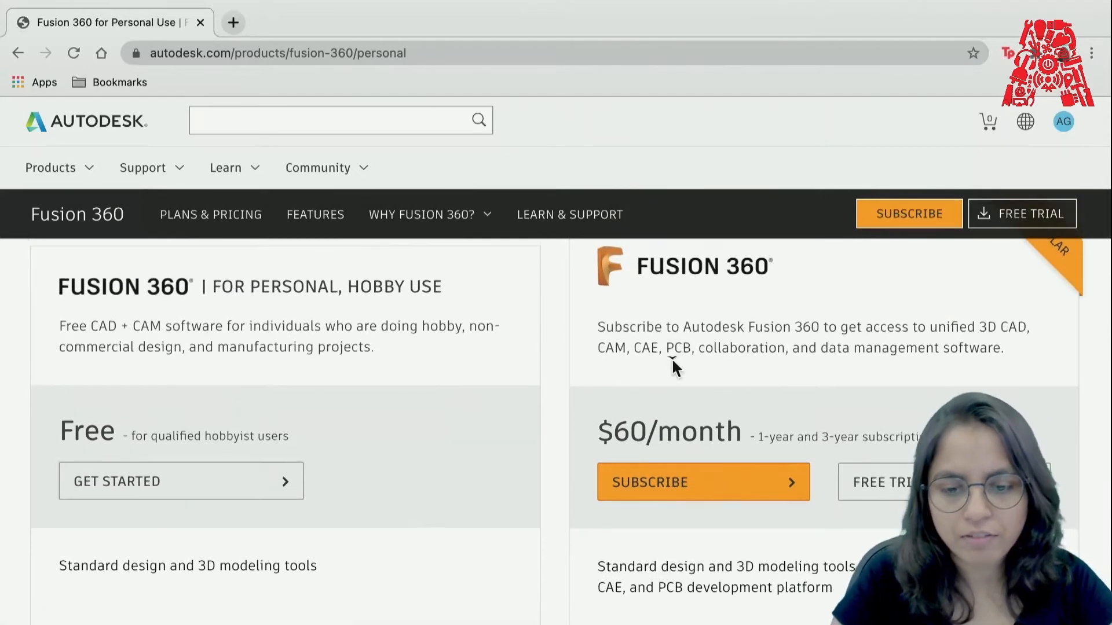
scroll(671, 363, down, 1)
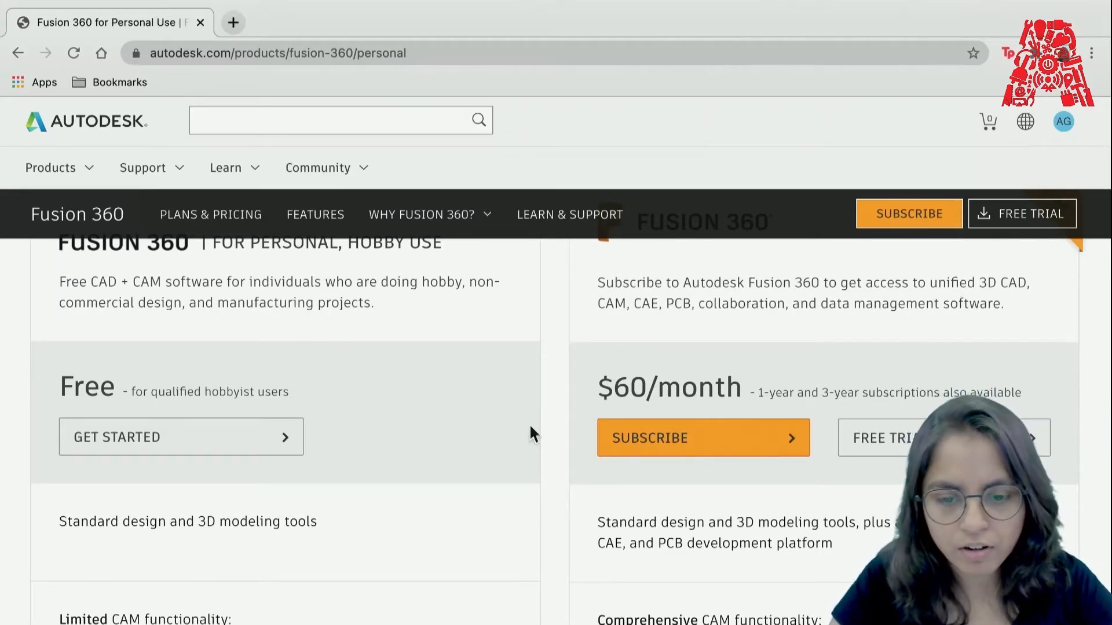
scroll(743, 512, down, 5)
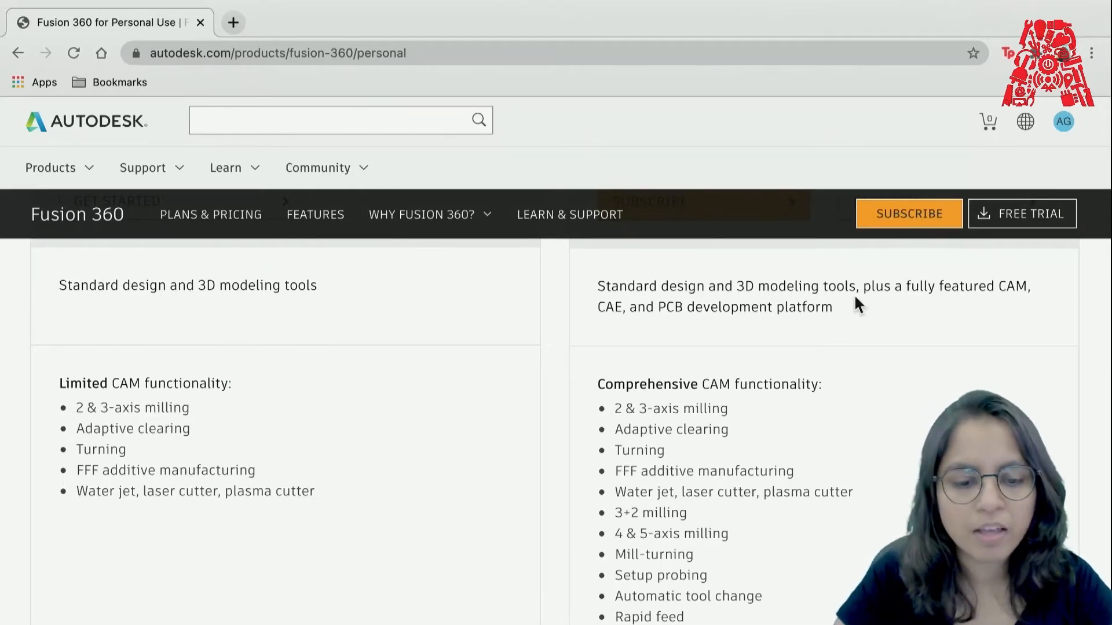
scroll(782, 440, down, 4)
scroll(781, 433, down, 3)
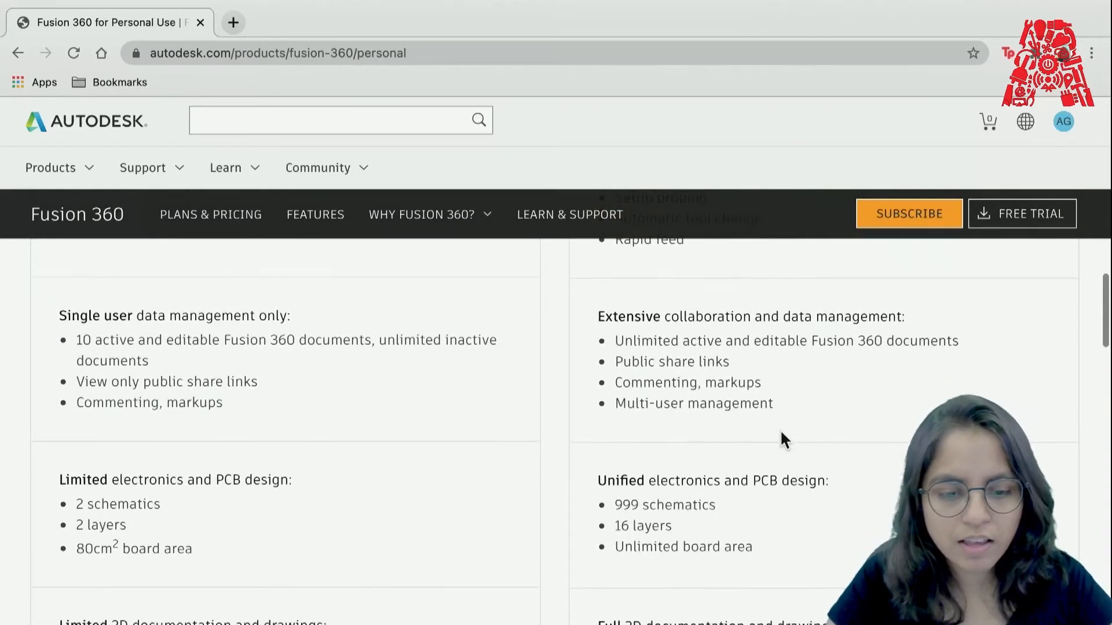
scroll(782, 440, down, 3)
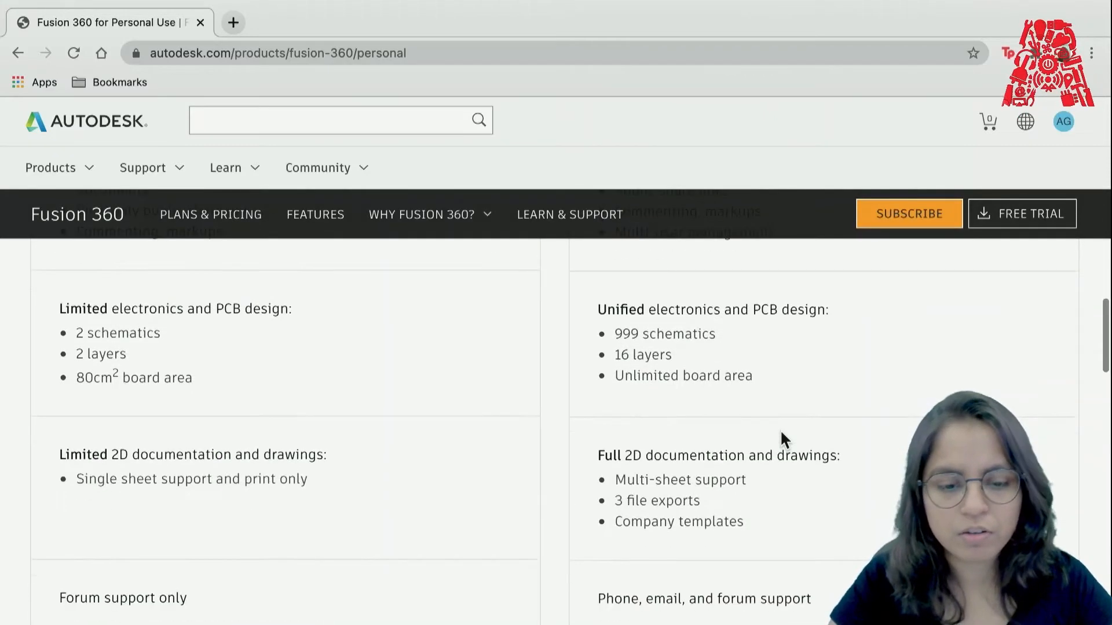
scroll(782, 440, down, 2)
scroll(780, 429, down, 3)
scroll(780, 429, up, 9)
scroll(780, 429, up, 10)
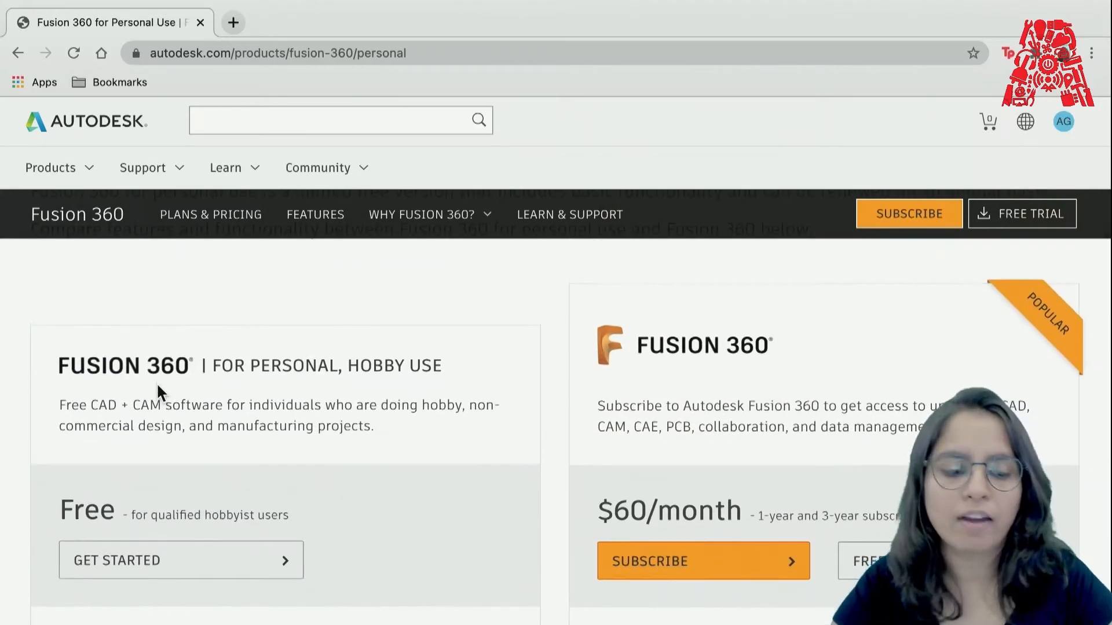
Step: Get started with the free personal-use plan, check the Autodesk account sign-in, and download the Fusion 360 installer
scroll(240, 473, down, 2)
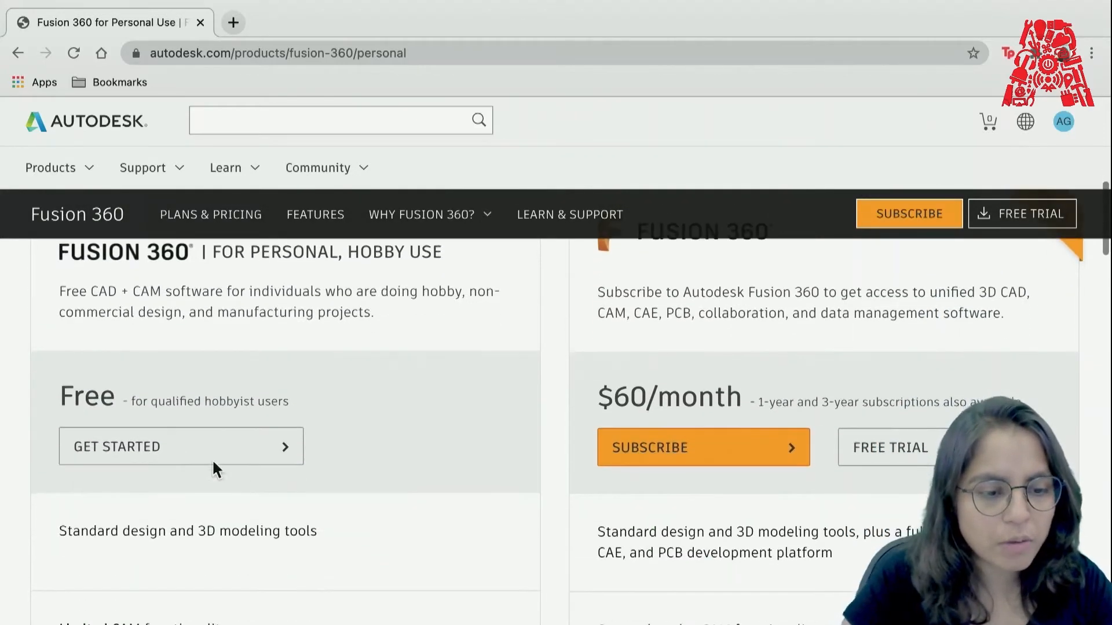
click(143, 455)
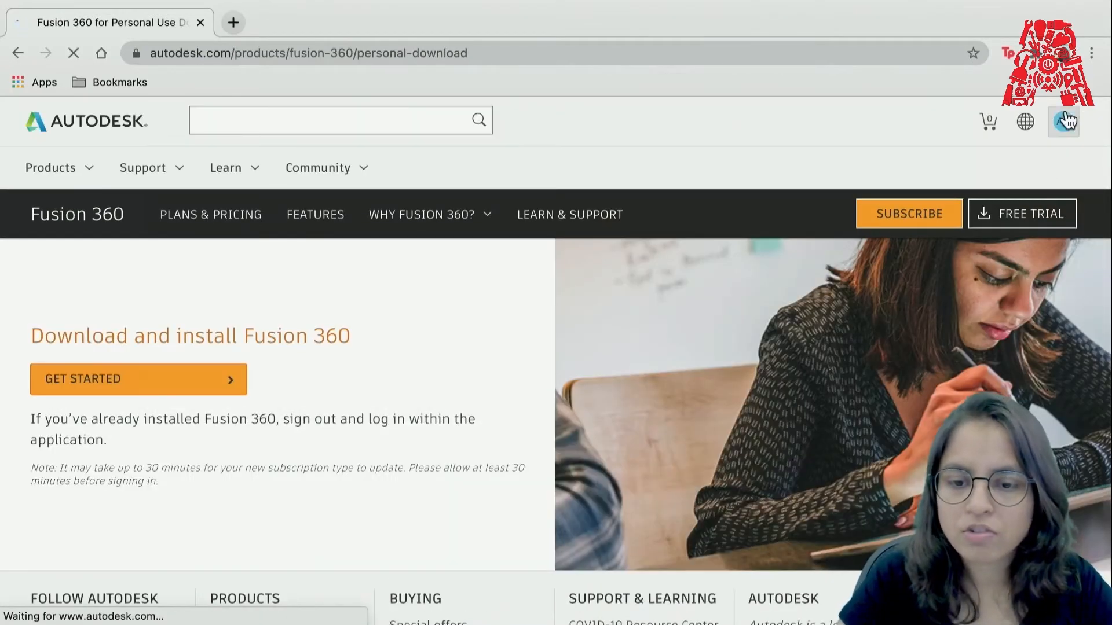
click(1064, 123)
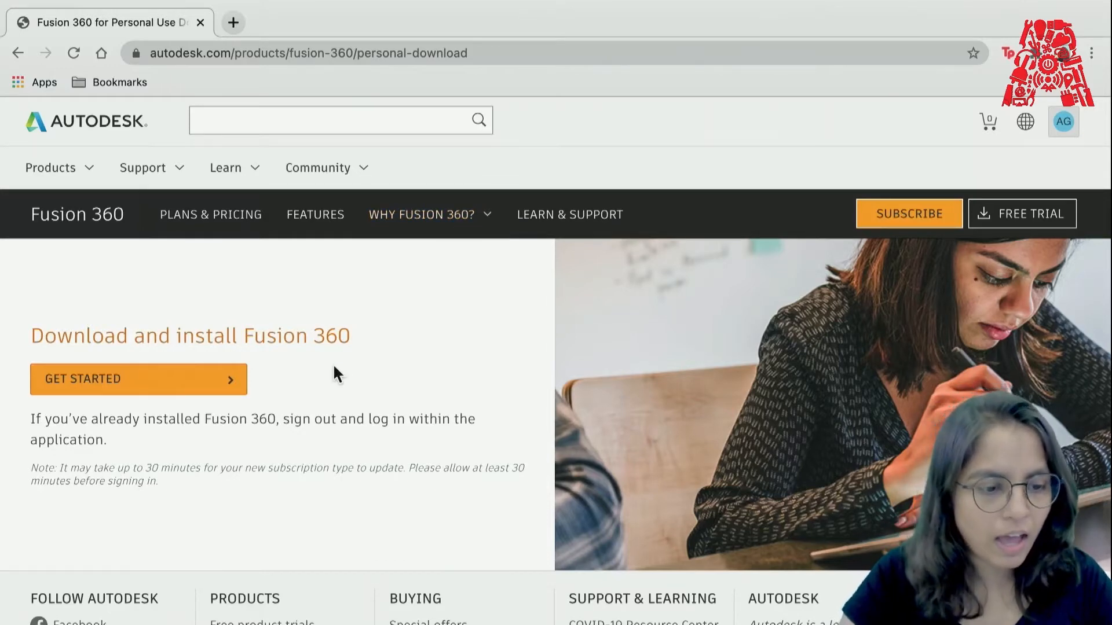
scroll(333, 371, down, 1)
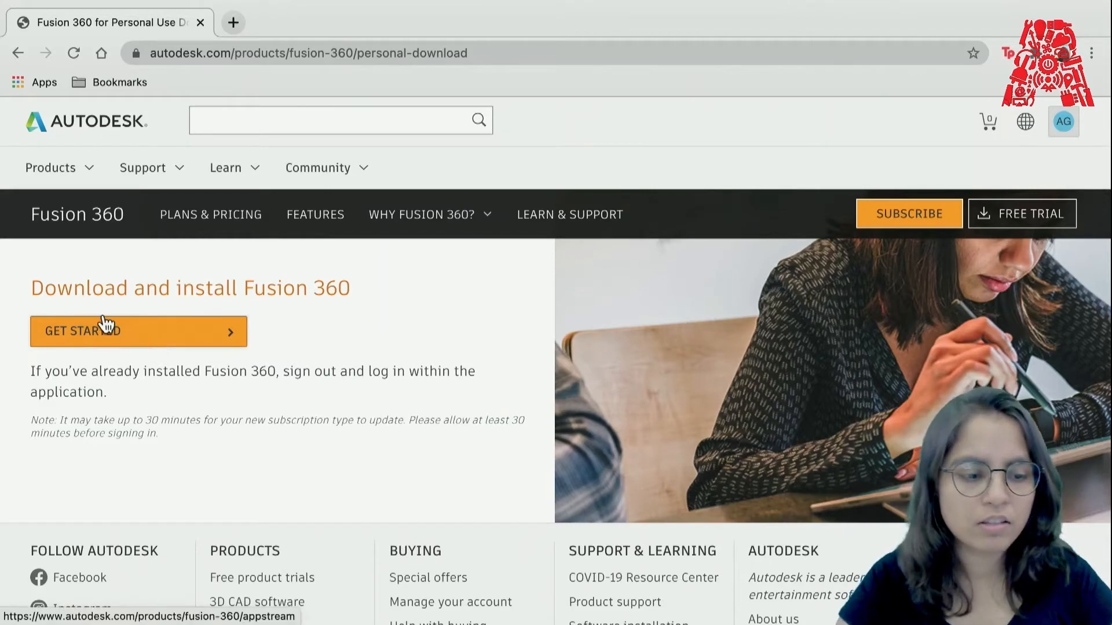
click(110, 336)
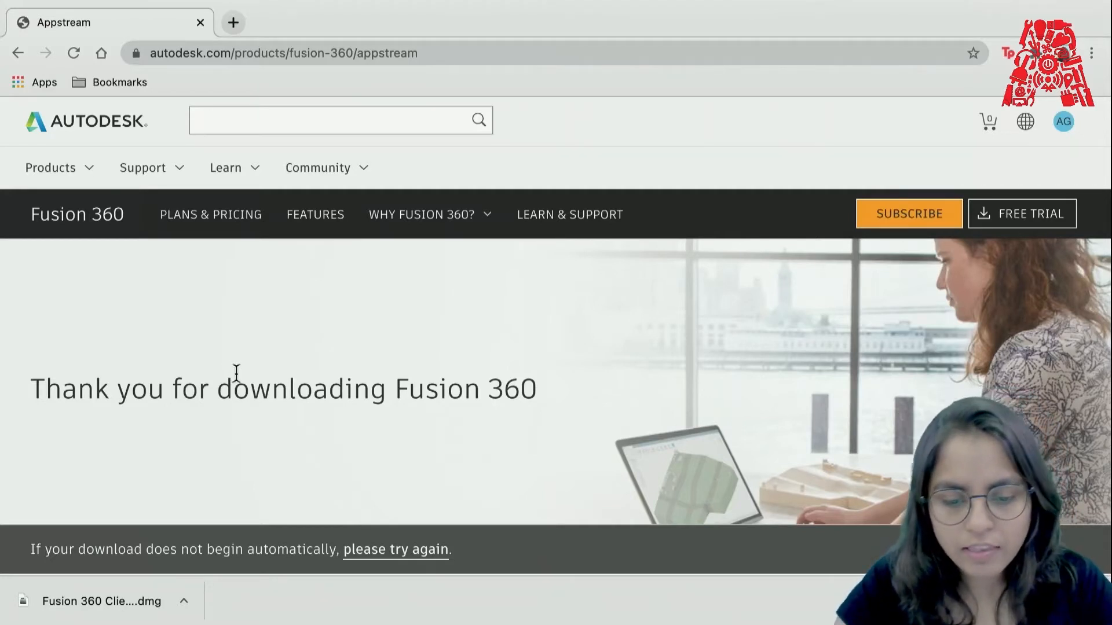
mouse_move(710, 606)
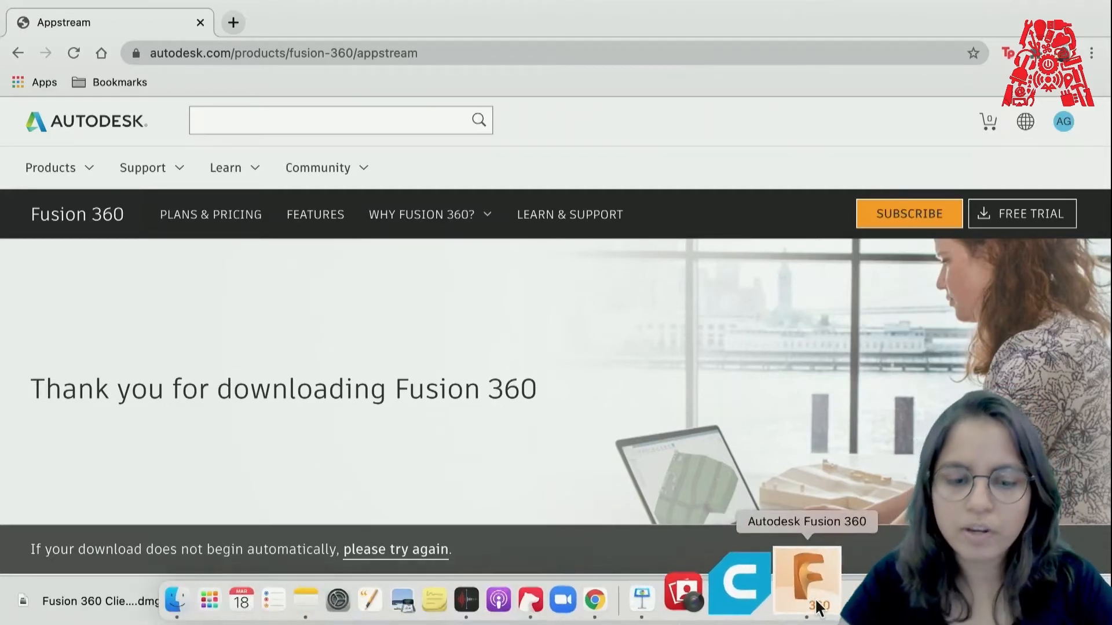
Step: Switch to Autodesk Fusion 360 and look through the surface, sheet metal and utility toolsets, ending on the solid modelling tools
click(817, 602)
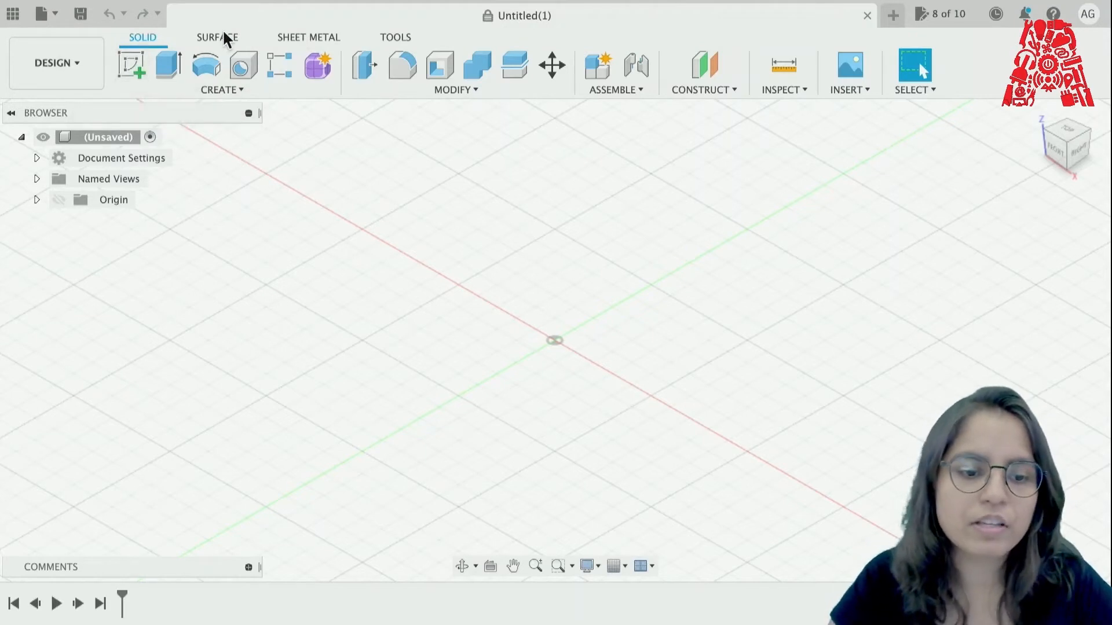
click(395, 41)
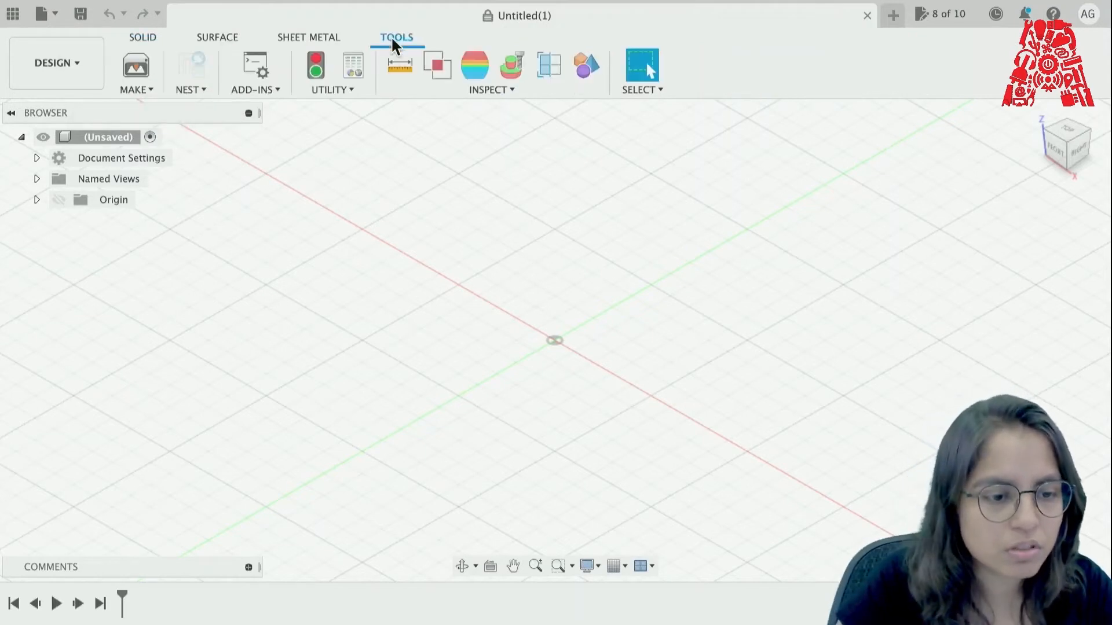
click(139, 37)
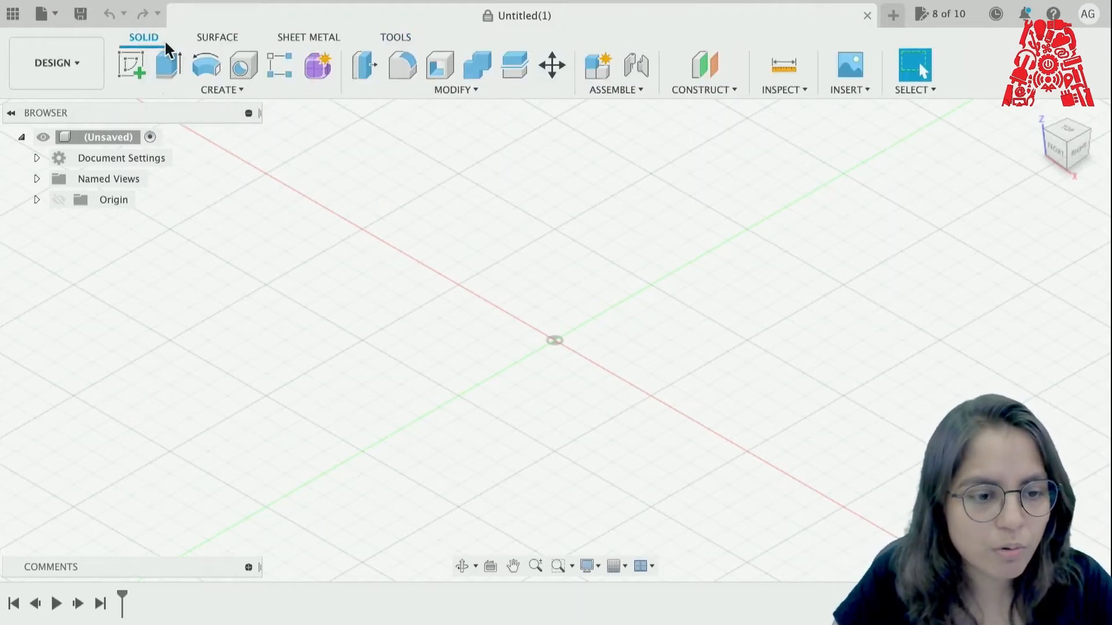
click(228, 39)
click(321, 40)
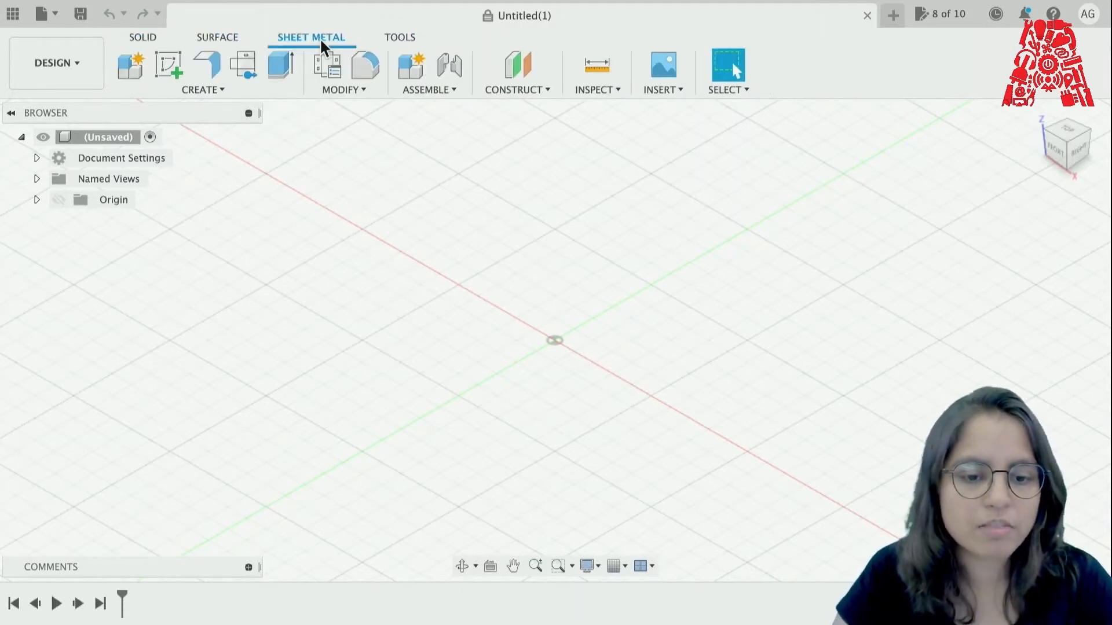
click(419, 37)
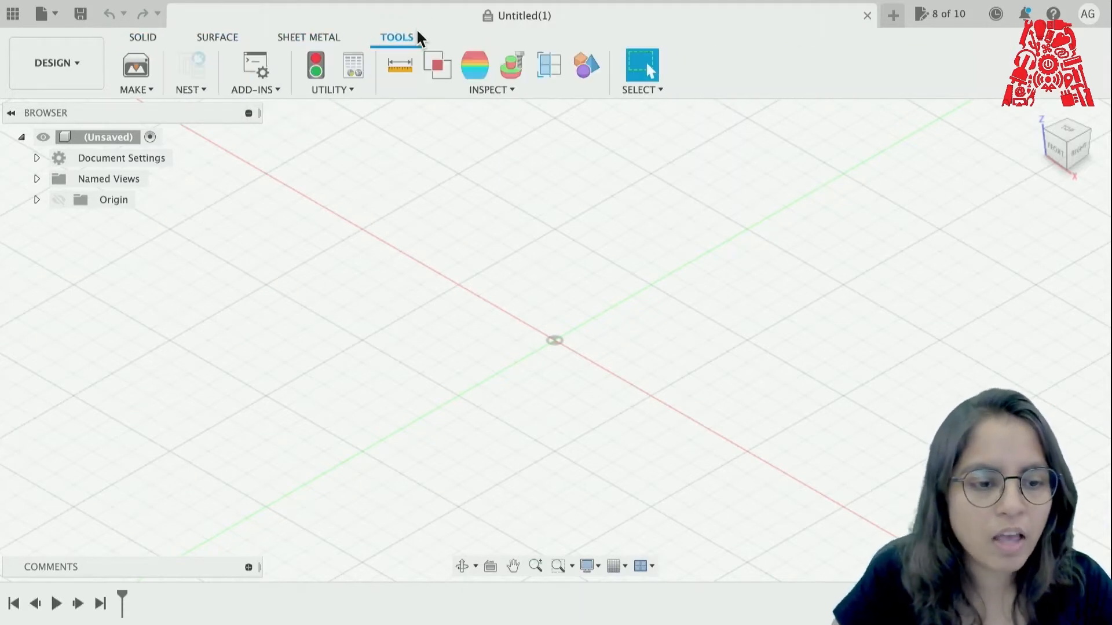
click(137, 37)
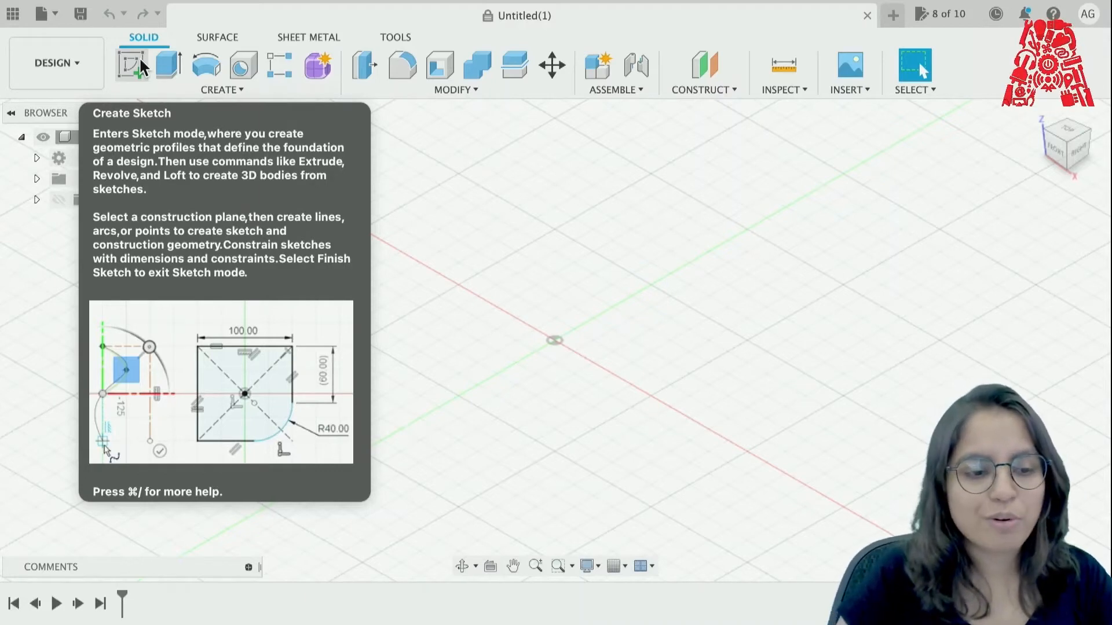
Step: Start a sketch on the horizontal plane and place the desktop image "Screen Shot 2021-03-18 at 2.24.45 PM" on that plane as a canvas
click(130, 68)
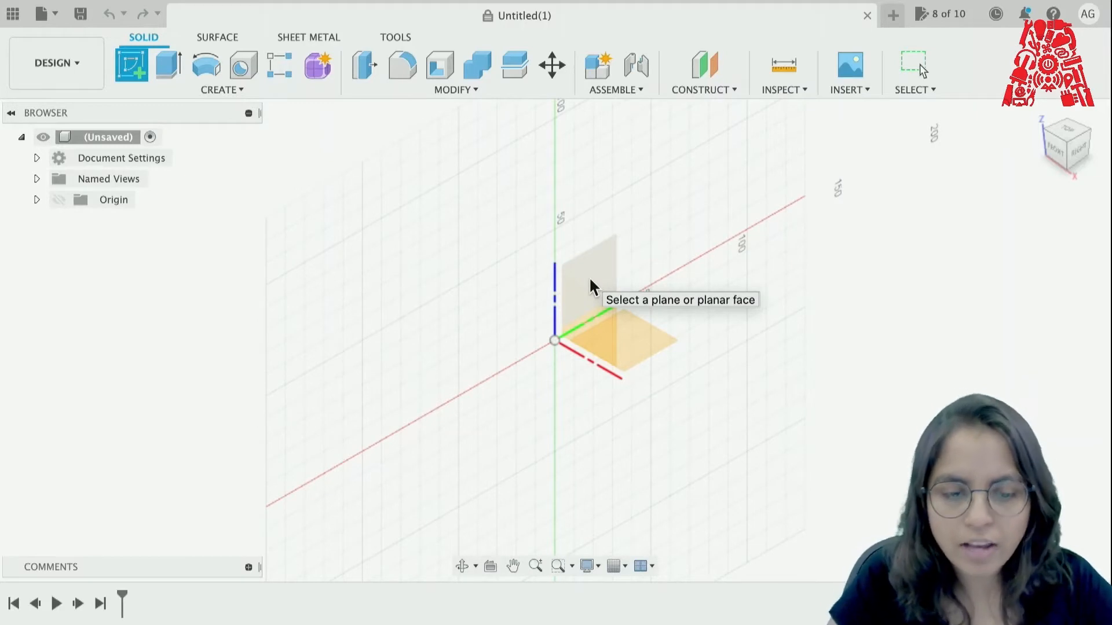
click(629, 343)
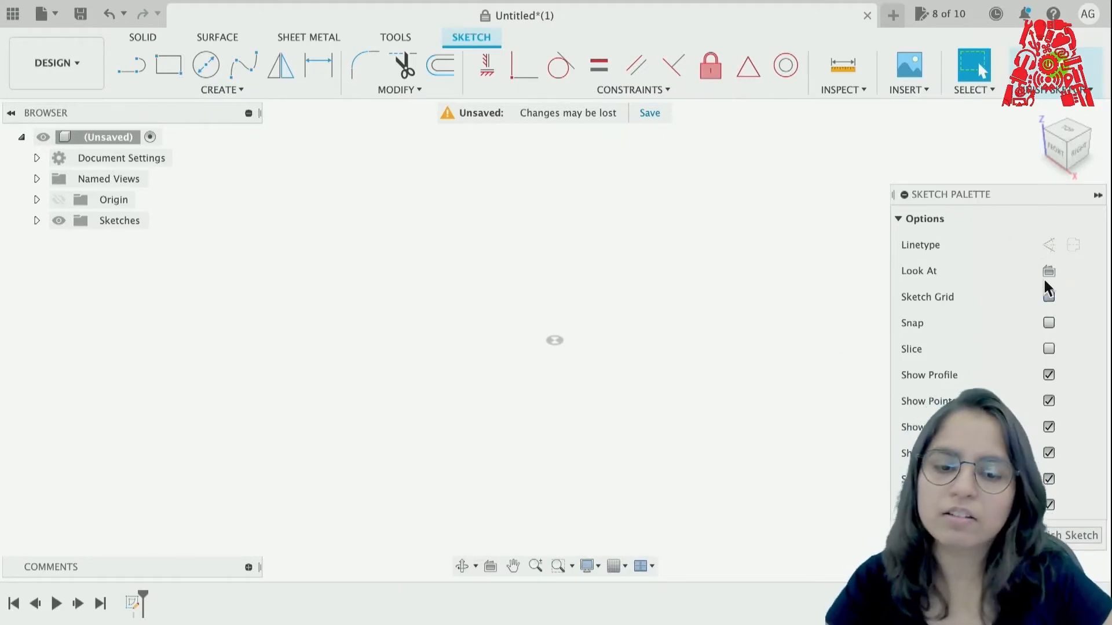
click(912, 92)
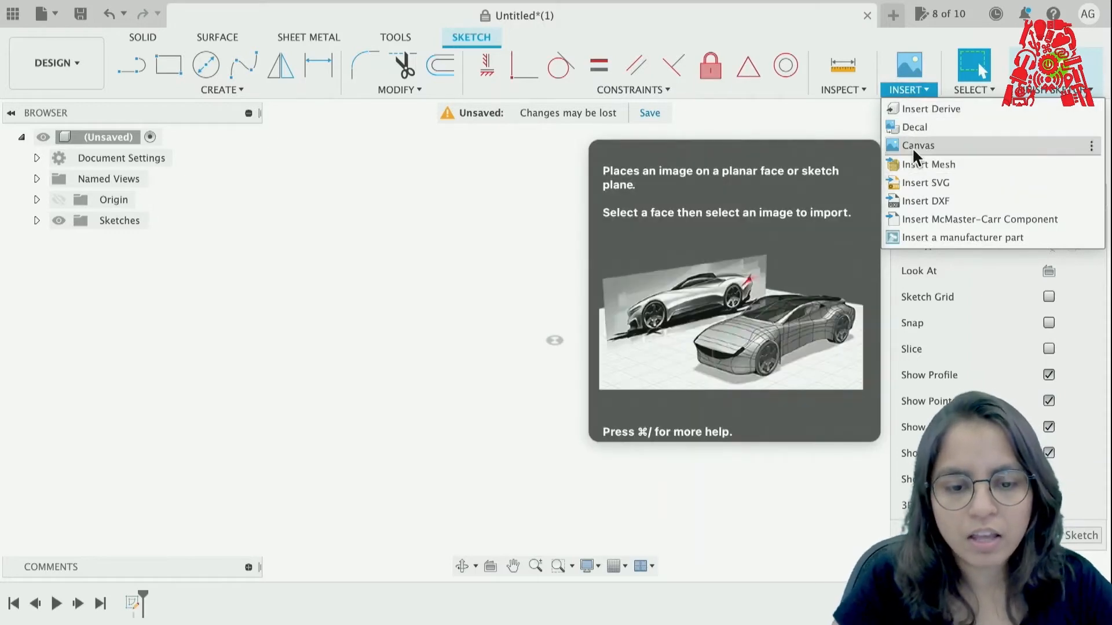
click(912, 146)
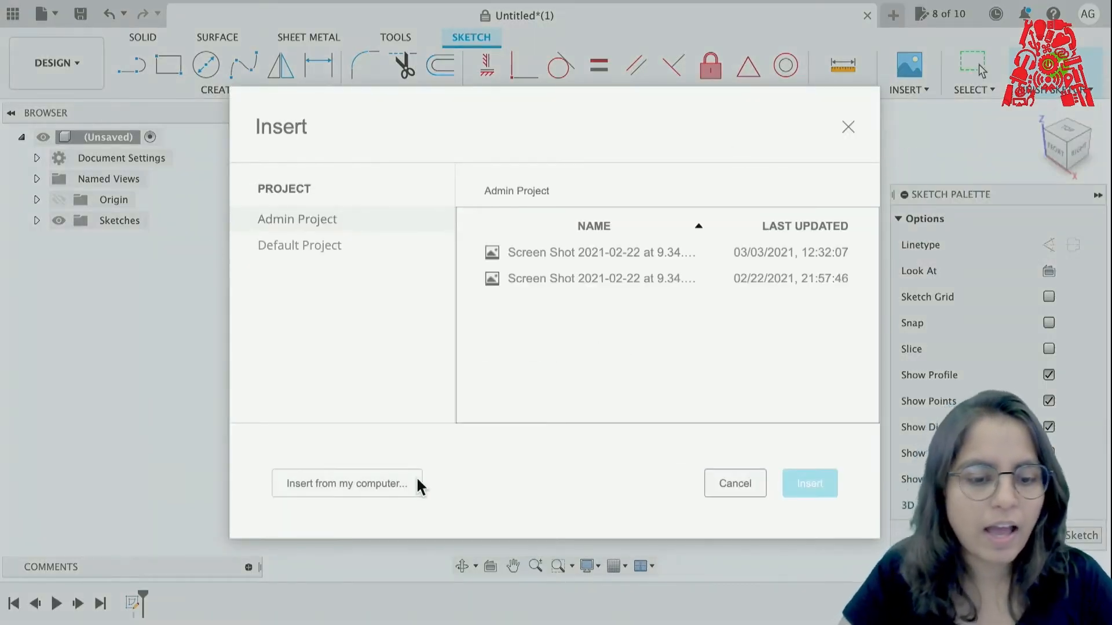
click(376, 483)
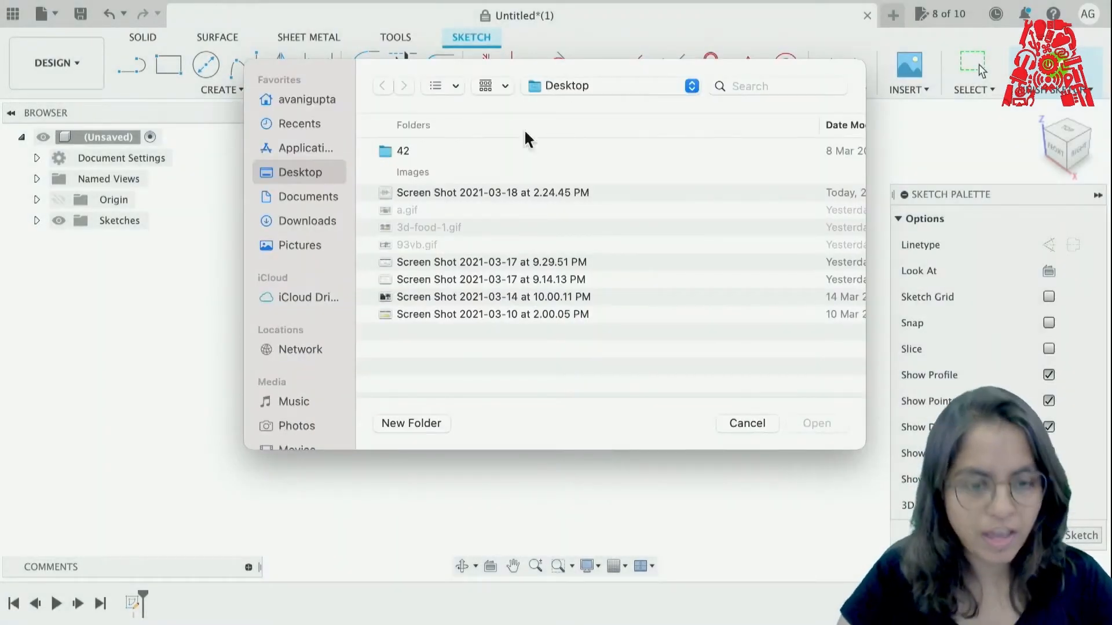
click(486, 187)
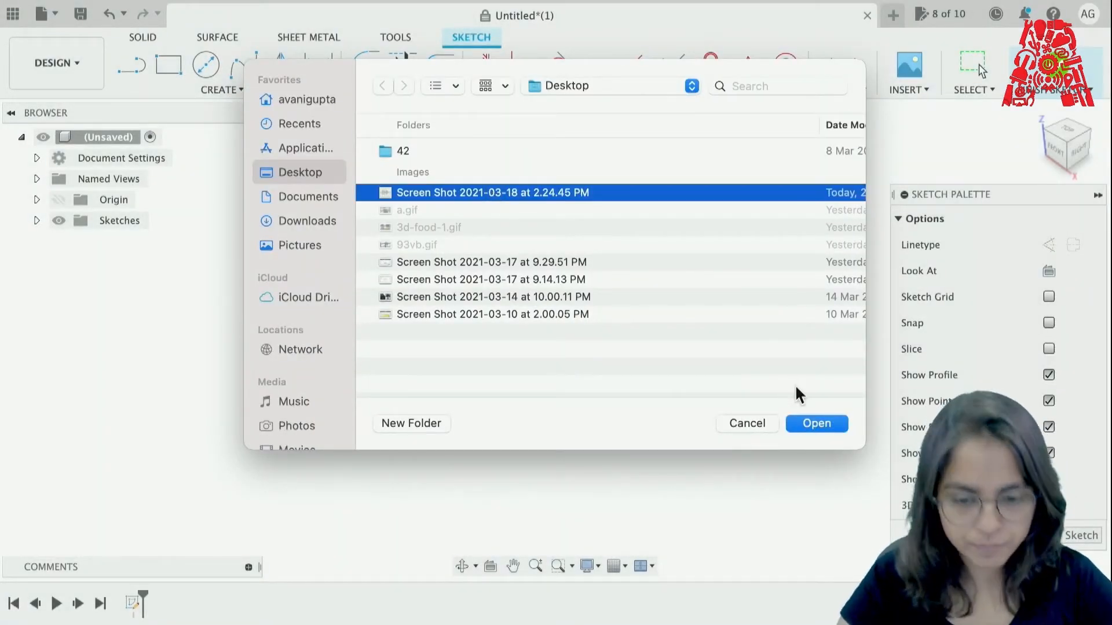
click(804, 422)
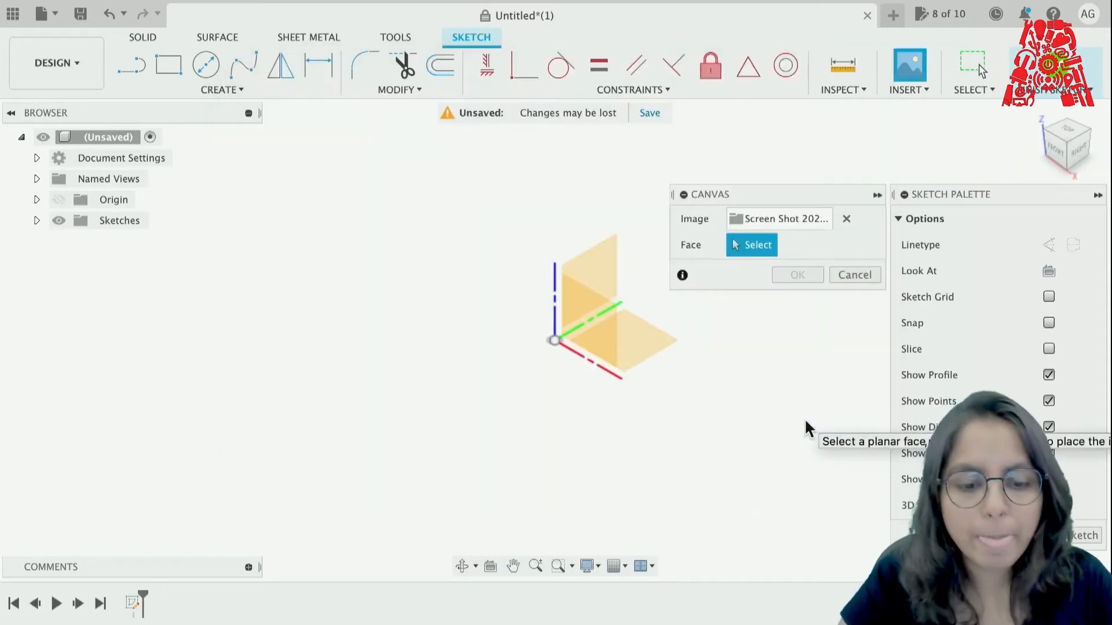
click(622, 358)
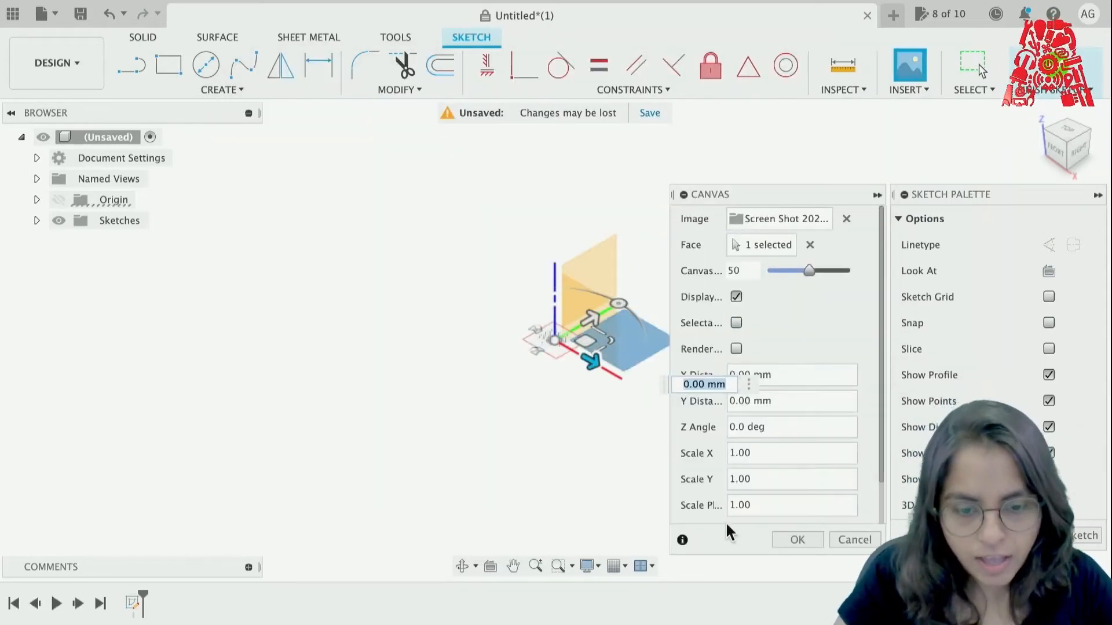
click(808, 540)
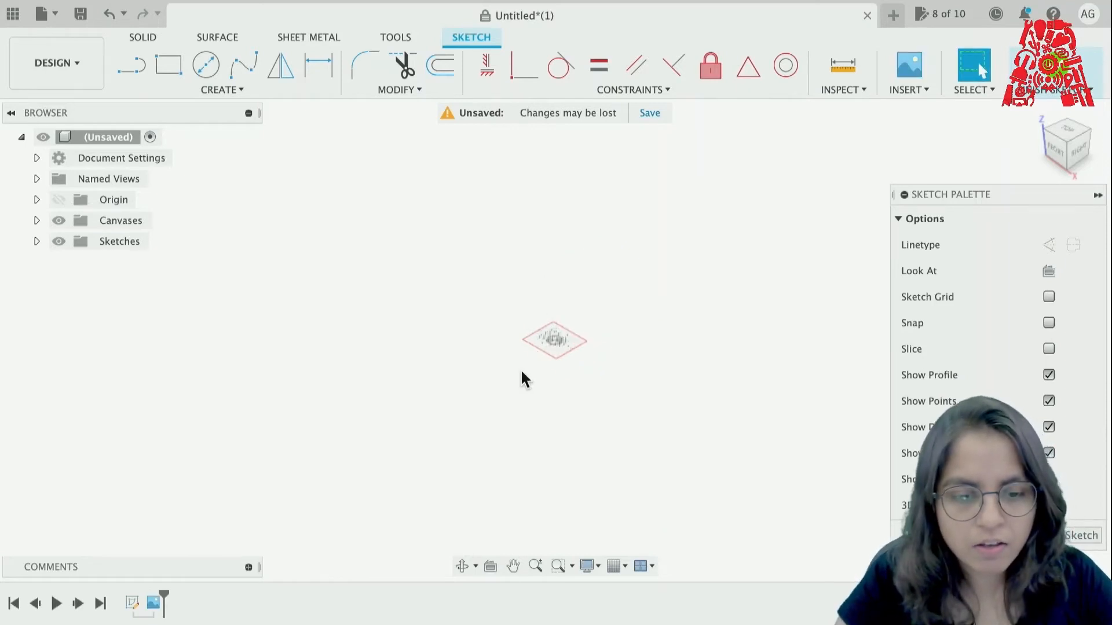
Step: View the waveform canvas straight from the top, with its bars upright and the whole image centred and enlarged
scroll(520, 369, up, 4)
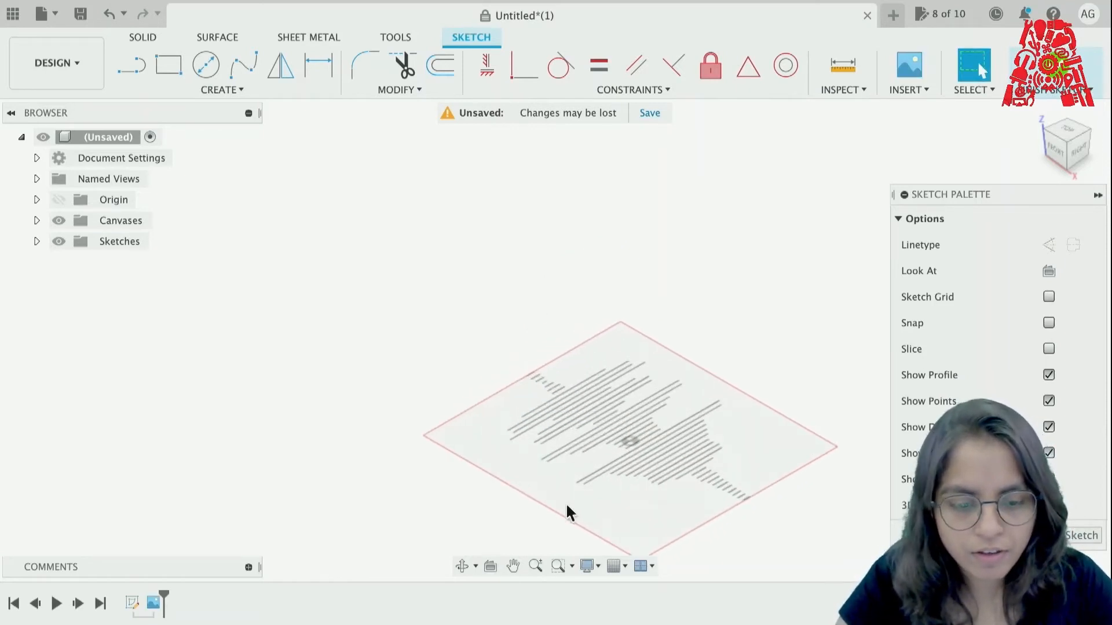
click(513, 565)
drag(712, 521, 704, 411)
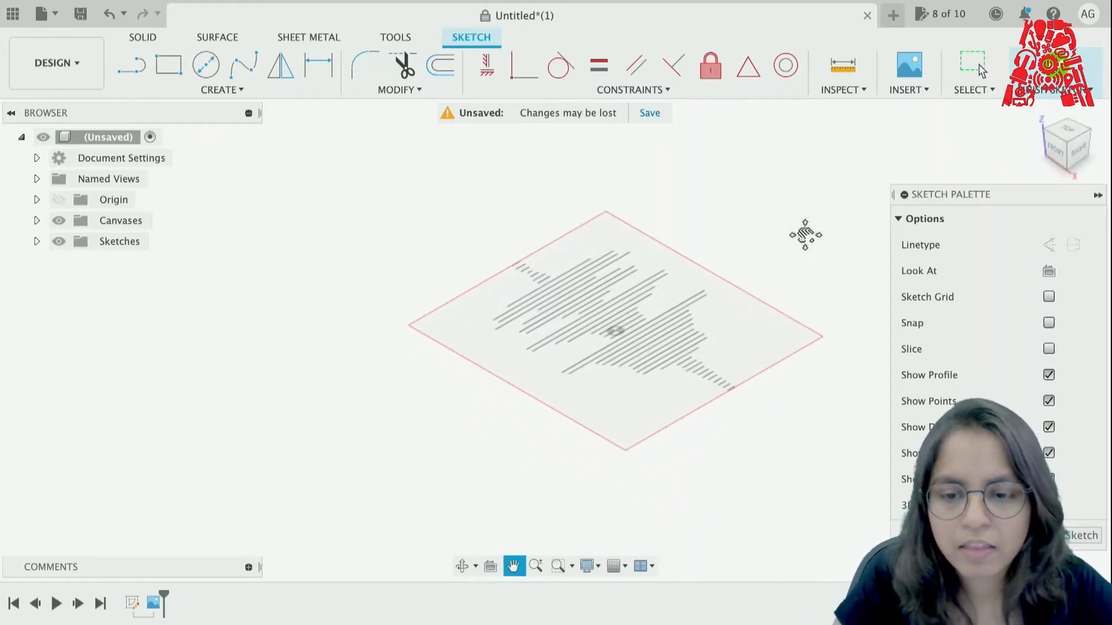
mouse_move(1084, 133)
mouse_down()
mouse_move(1068, 151)
mouse_move(1066, 119)
mouse_move(1063, 151)
mouse_move(1082, 139)
mouse_move(1097, 168)
mouse_move(1103, 133)
mouse_move(1107, 145)
mouse_move(1075, 119)
mouse_up()
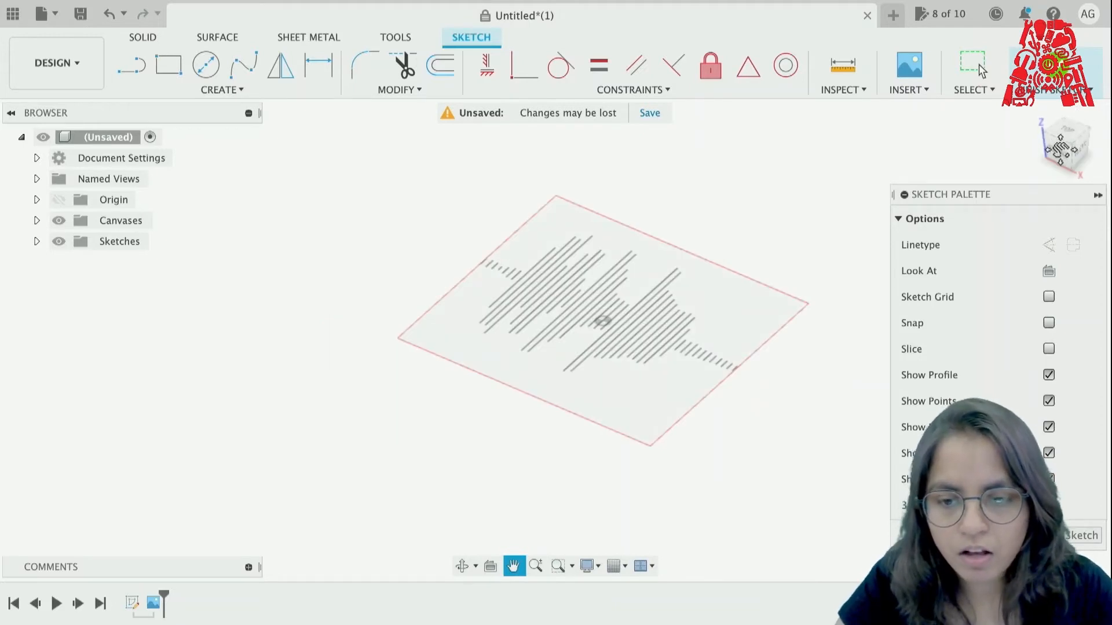
click(980, 70)
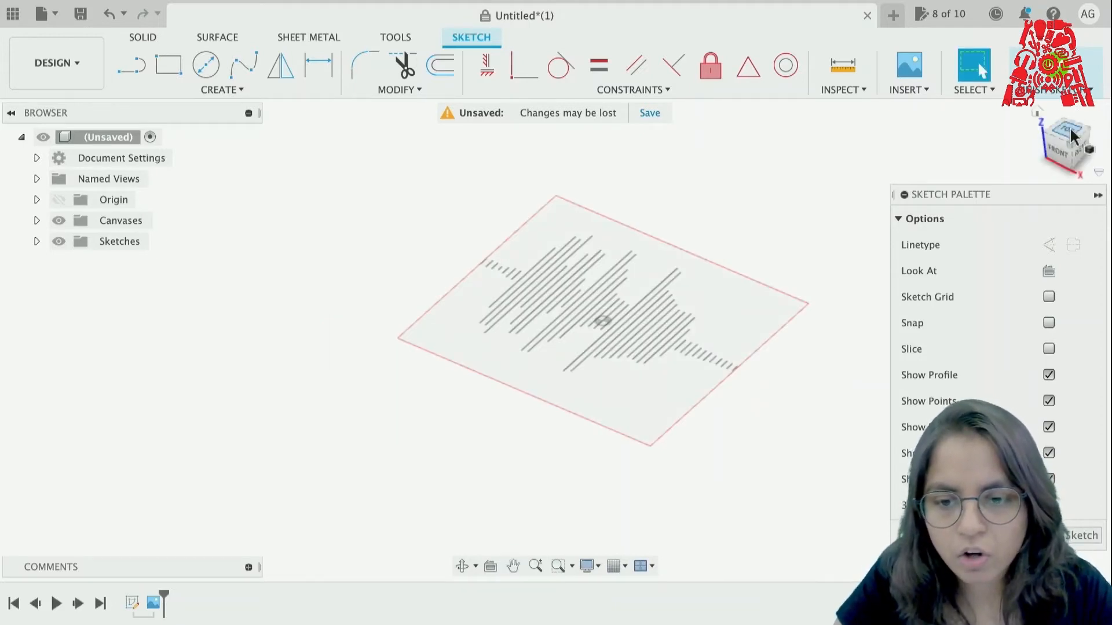
click(1071, 135)
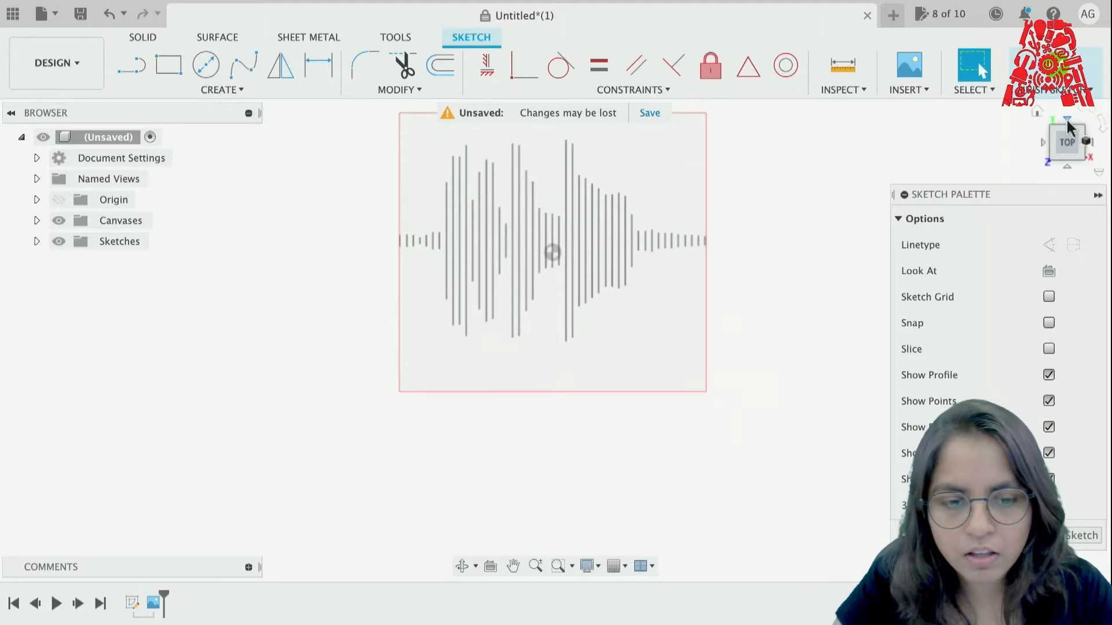
click(1088, 115)
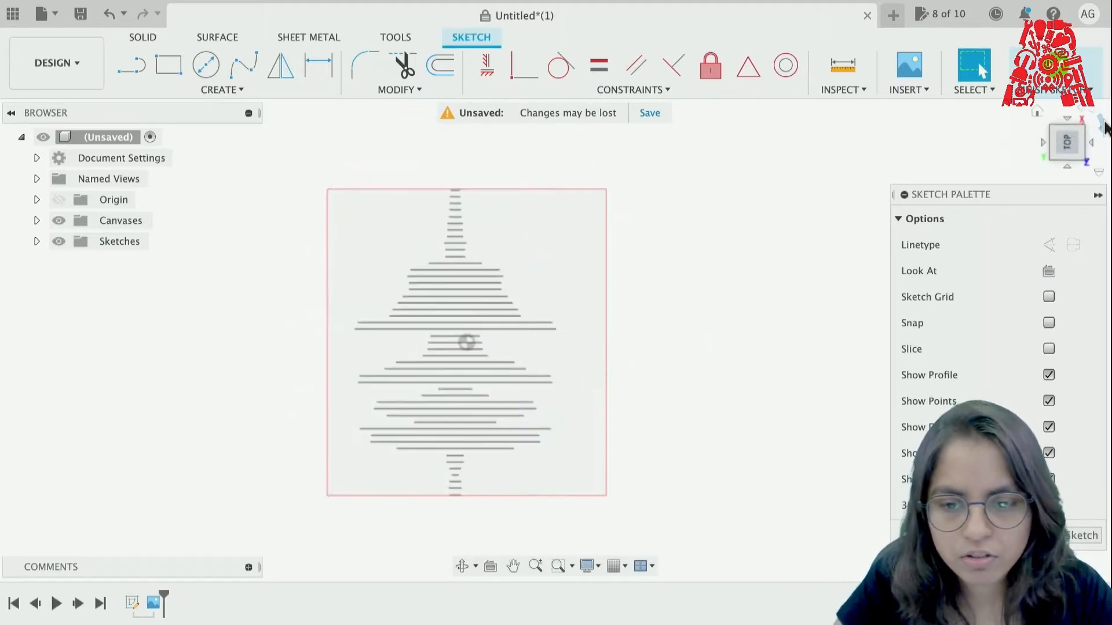
click(1104, 128)
click(1068, 169)
mouse_move(1055, 153)
mouse_down()
mouse_move(1068, 142)
mouse_move(1061, 251)
mouse_move(1083, 156)
mouse_move(1095, 164)
mouse_move(1069, 164)
mouse_move(1072, 181)
mouse_up()
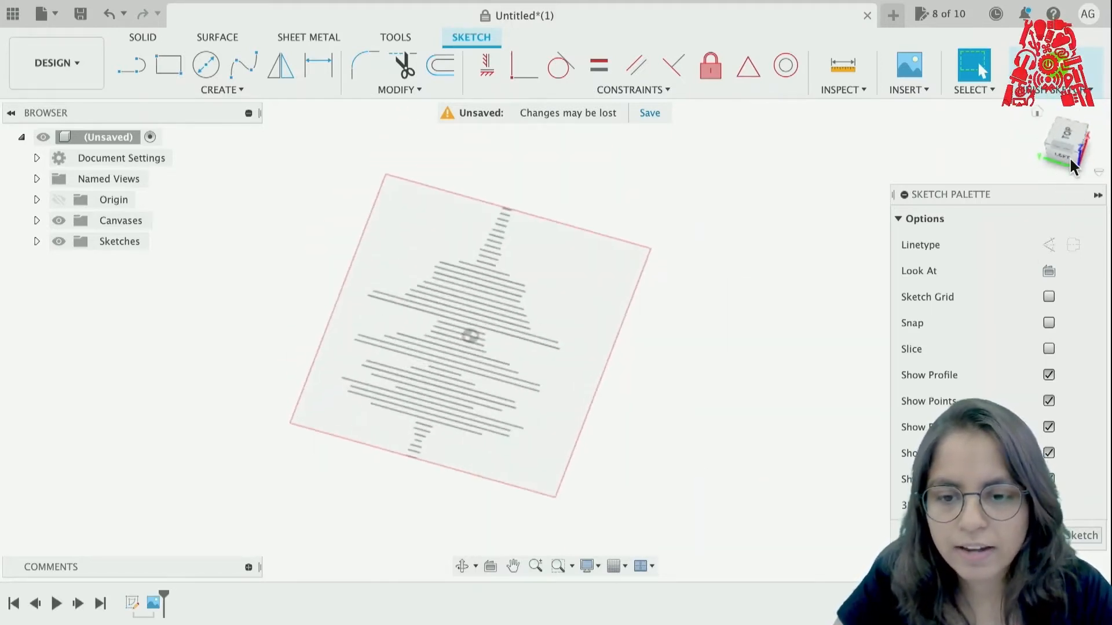
click(1067, 138)
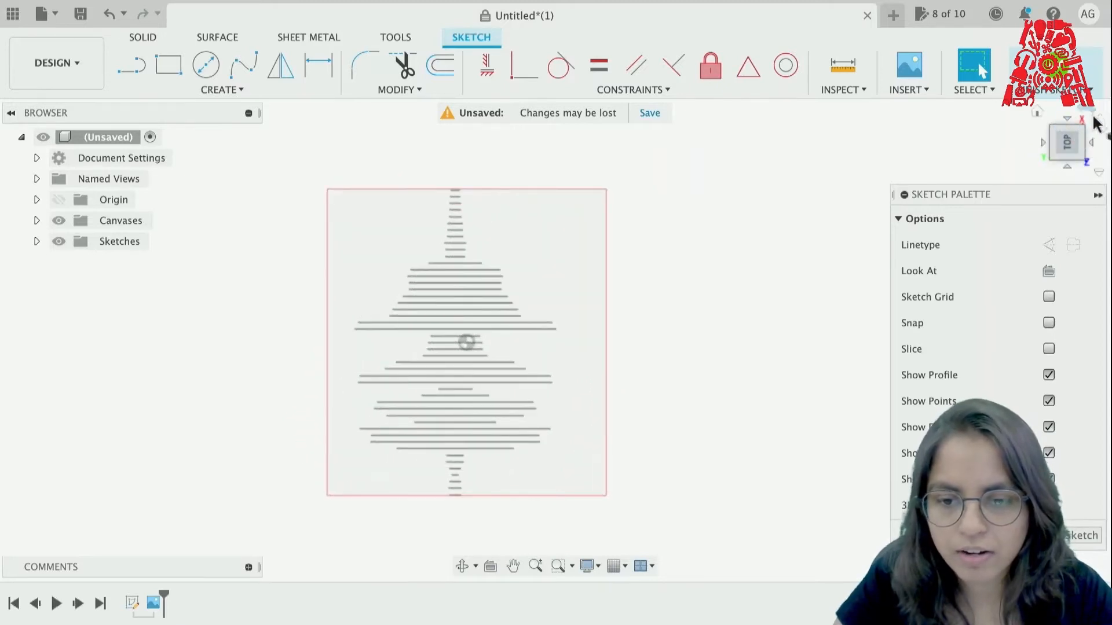
click(1094, 119)
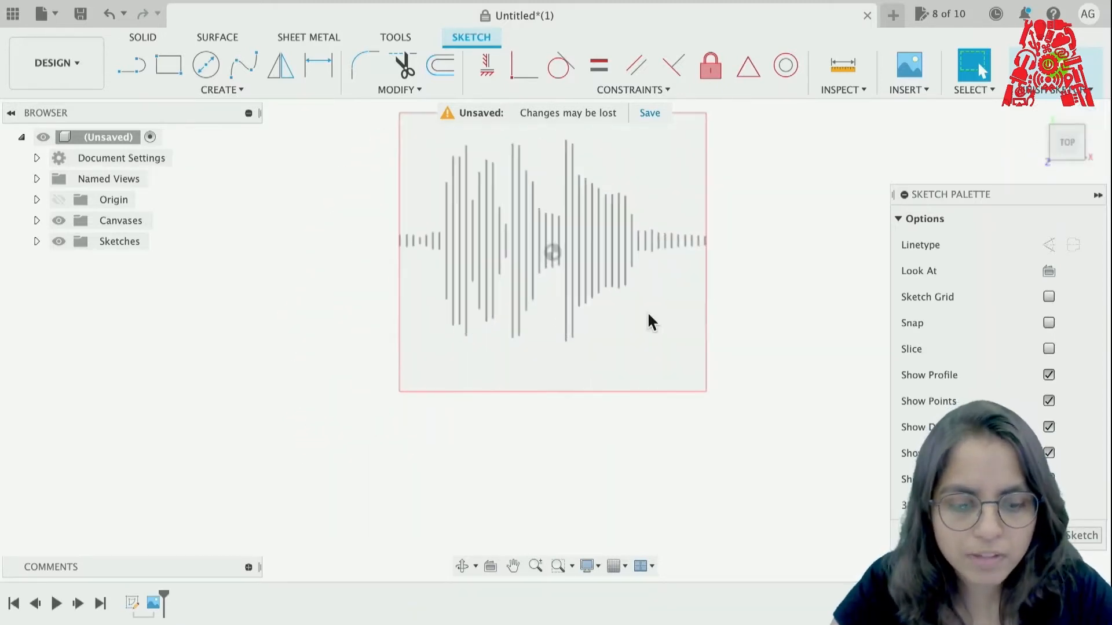
click(513, 565)
drag(678, 347, 658, 432)
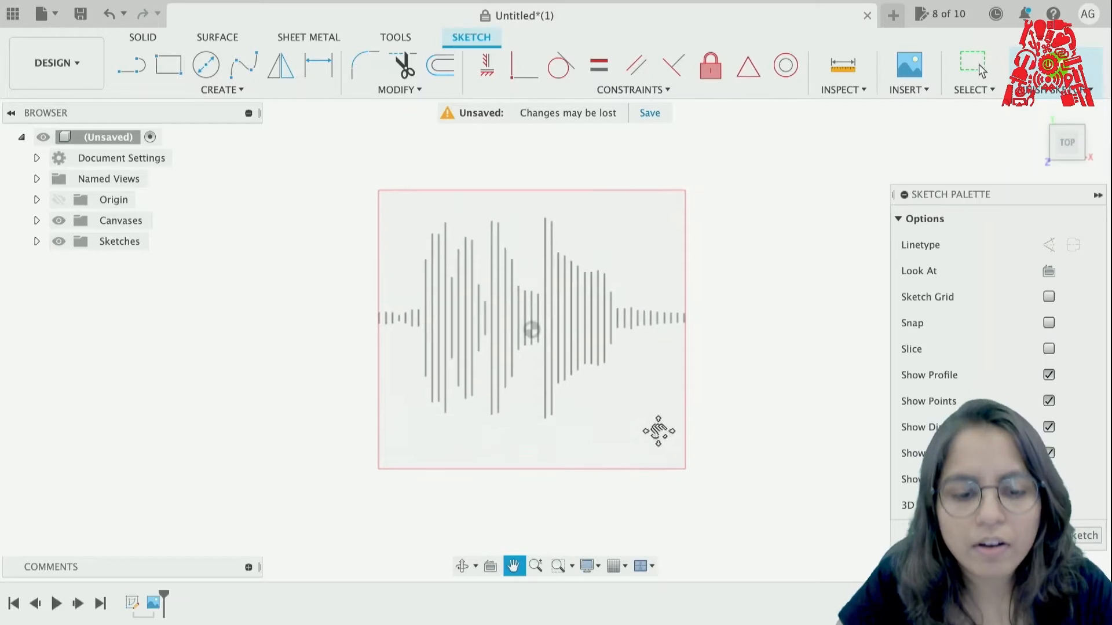
scroll(564, 355, up, 5)
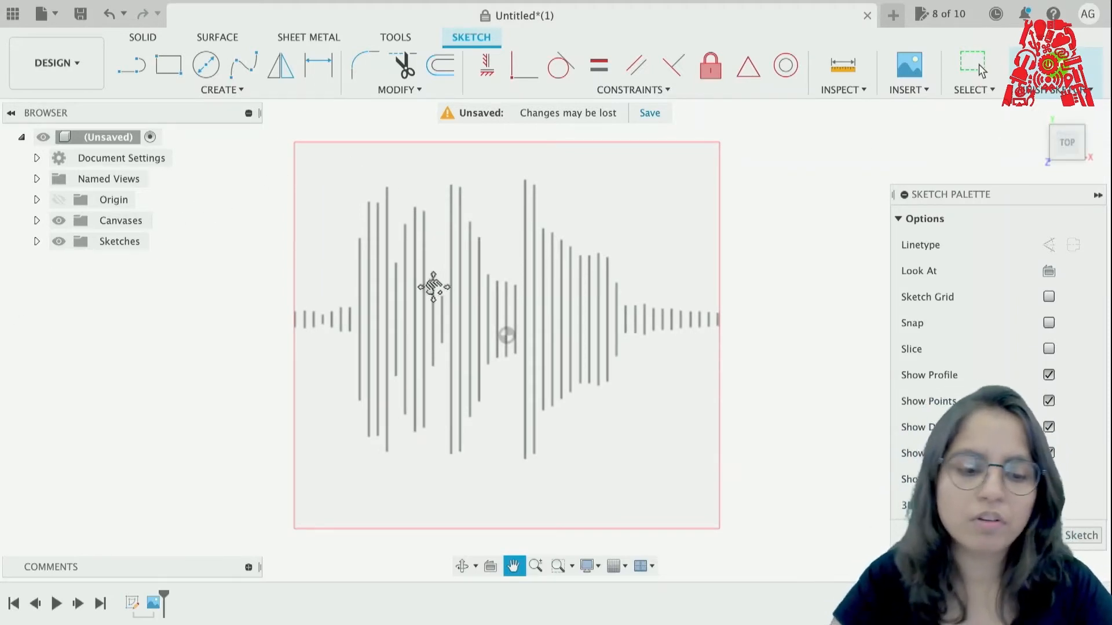
scroll(407, 335, up, 3)
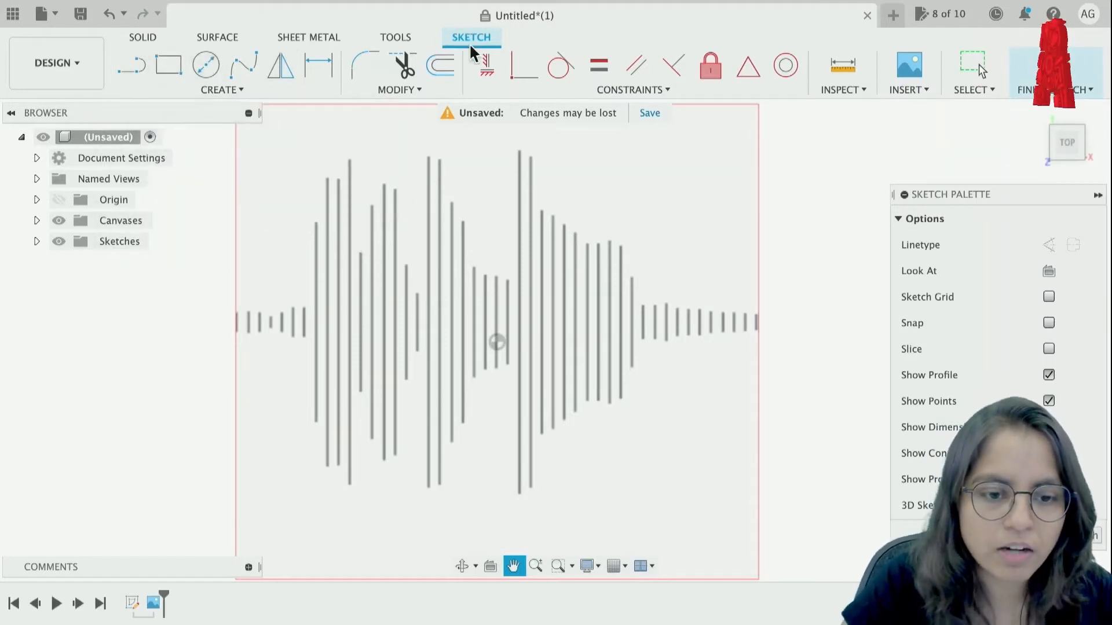
Step: Sketch a vertical line over the short bars near the left end of the waveform canvas
click(137, 62)
click(288, 202)
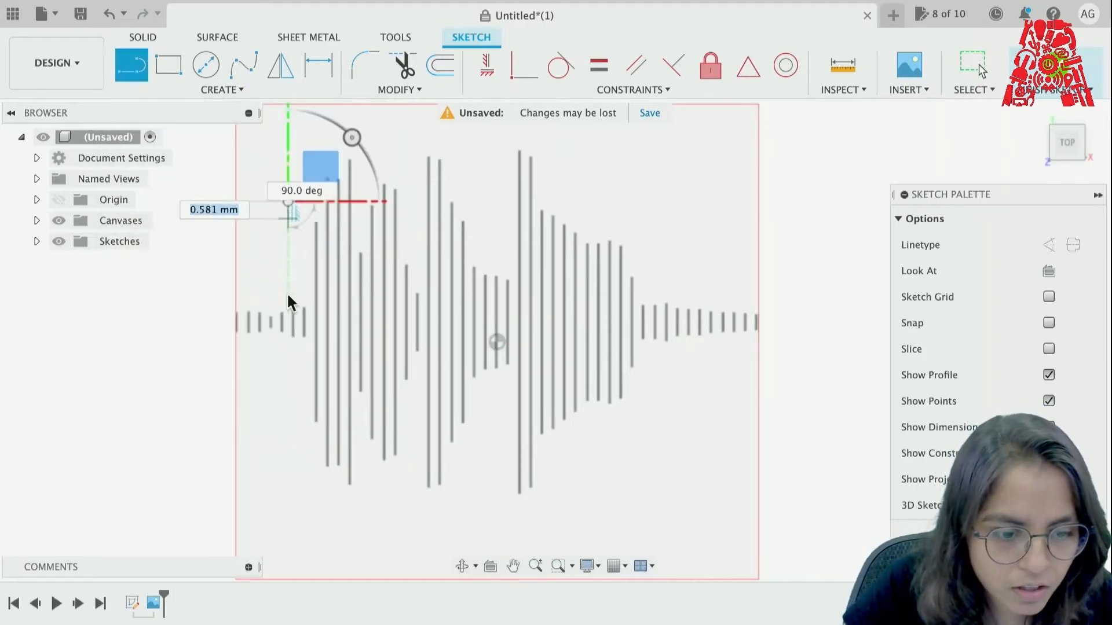
click(288, 400)
key(Escape)
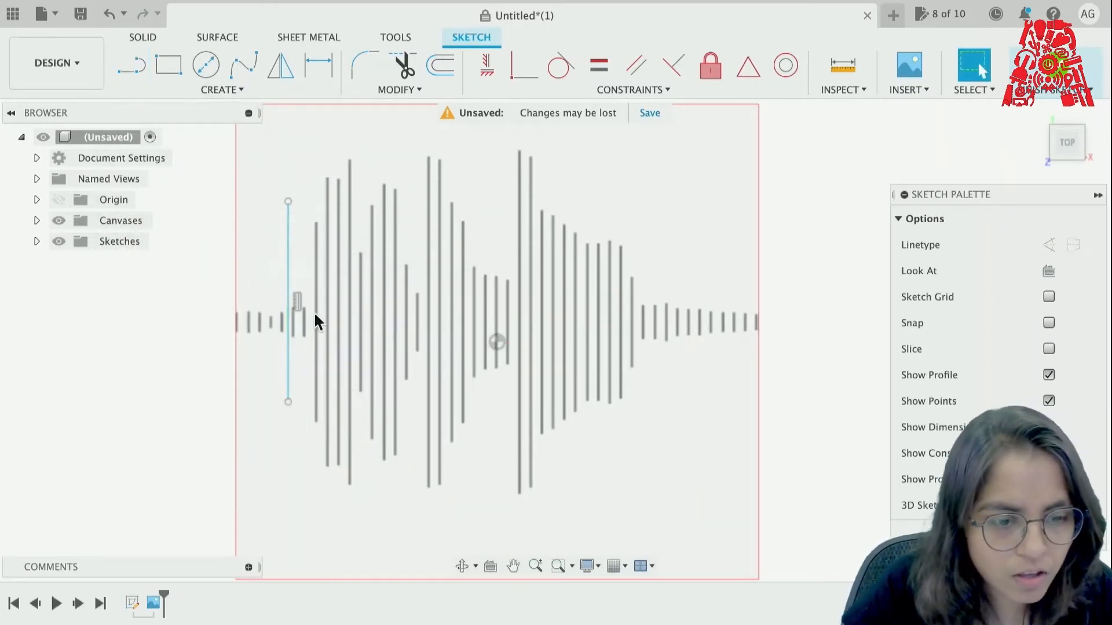
Step: Sketch a tall, narrow two-point rectangle just outside the canvas's left edge, about as tall as the vertical line
click(169, 64)
click(202, 206)
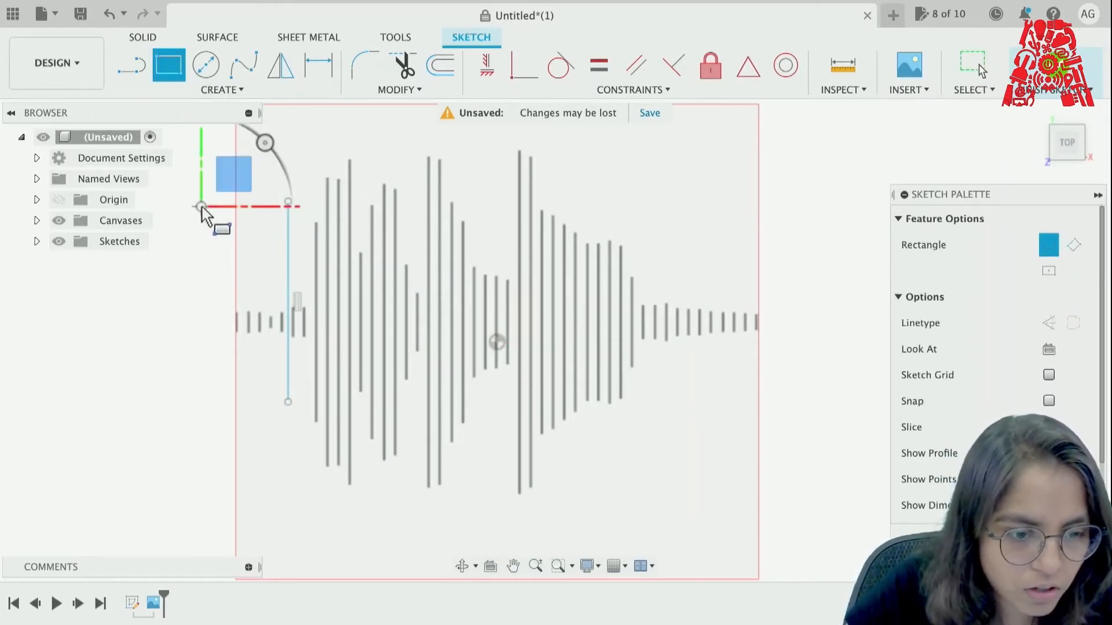
click(223, 408)
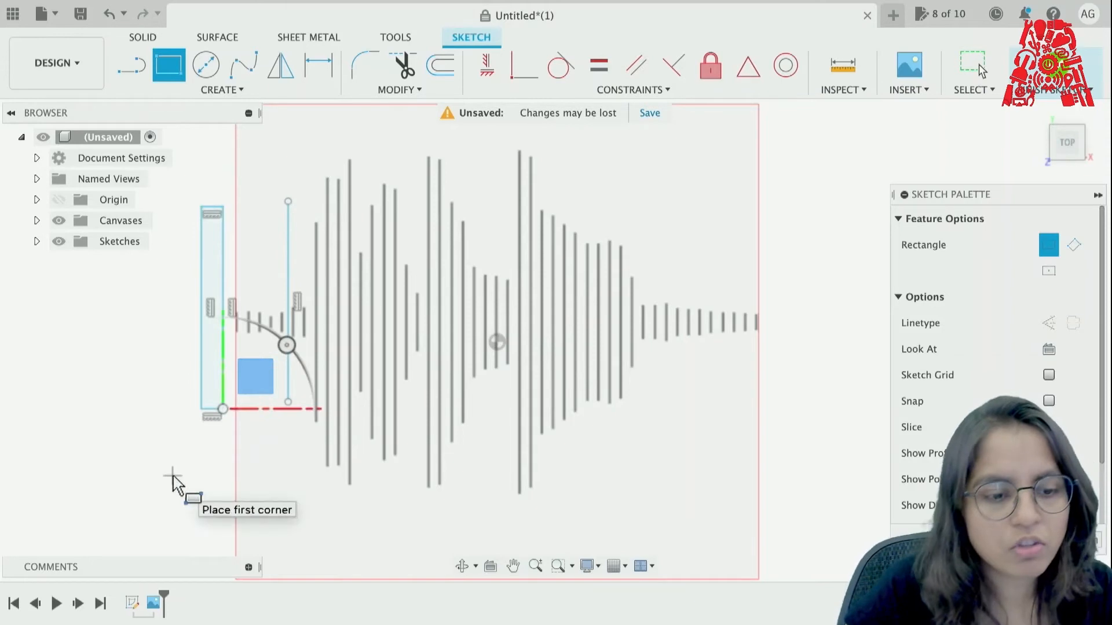
key(Escape)
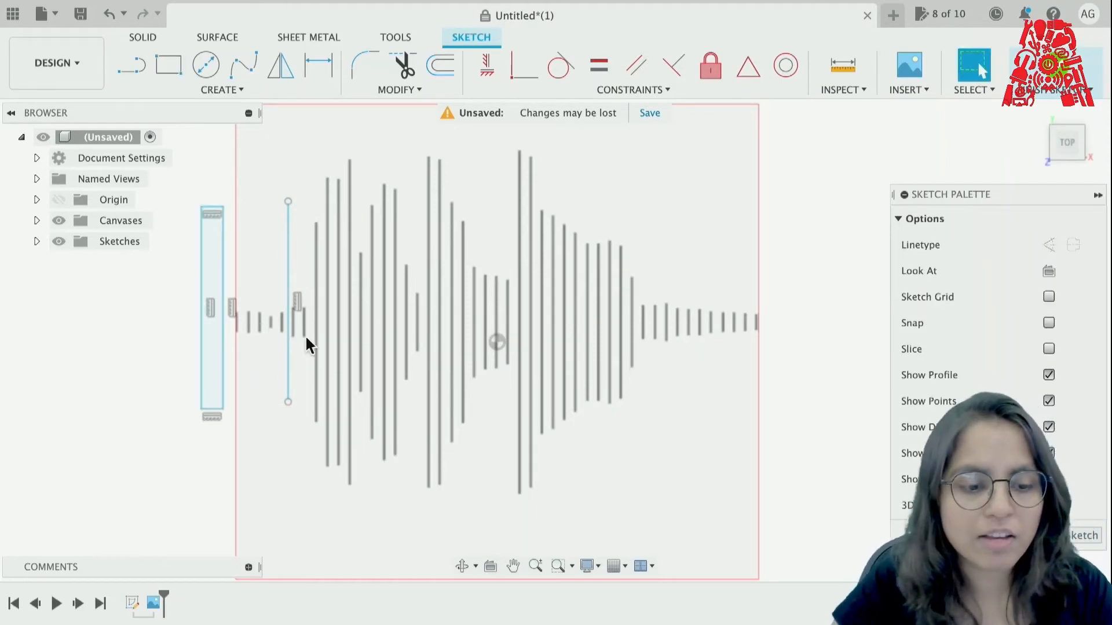
Step: Sketch a centre-diameter circle outside the canvas, to the left of the narrow rectangle's lower end
click(206, 64)
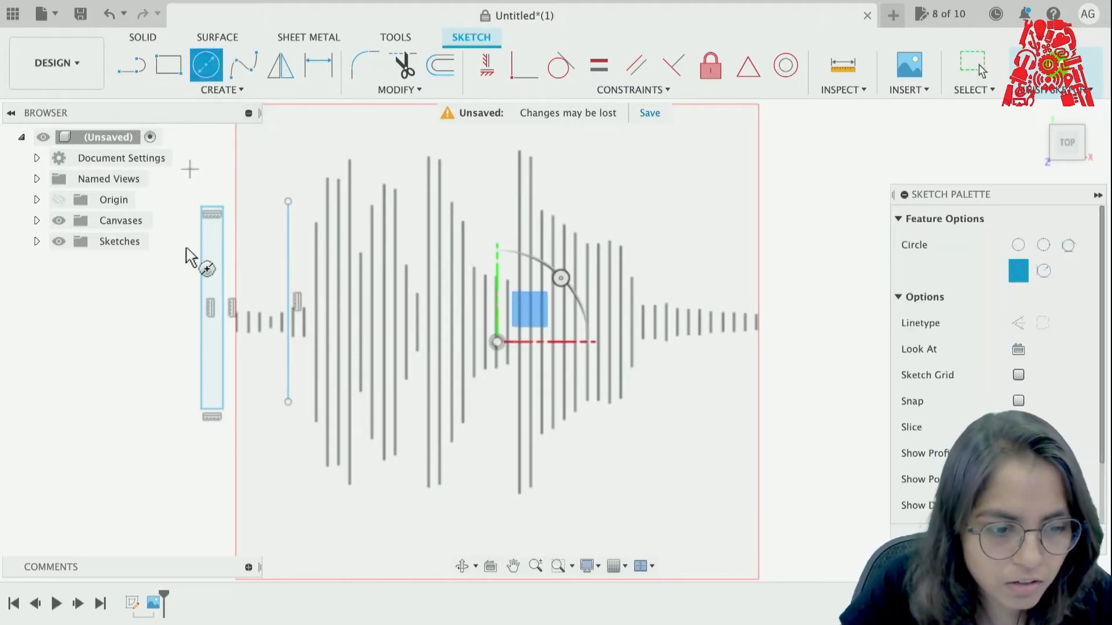
click(114, 417)
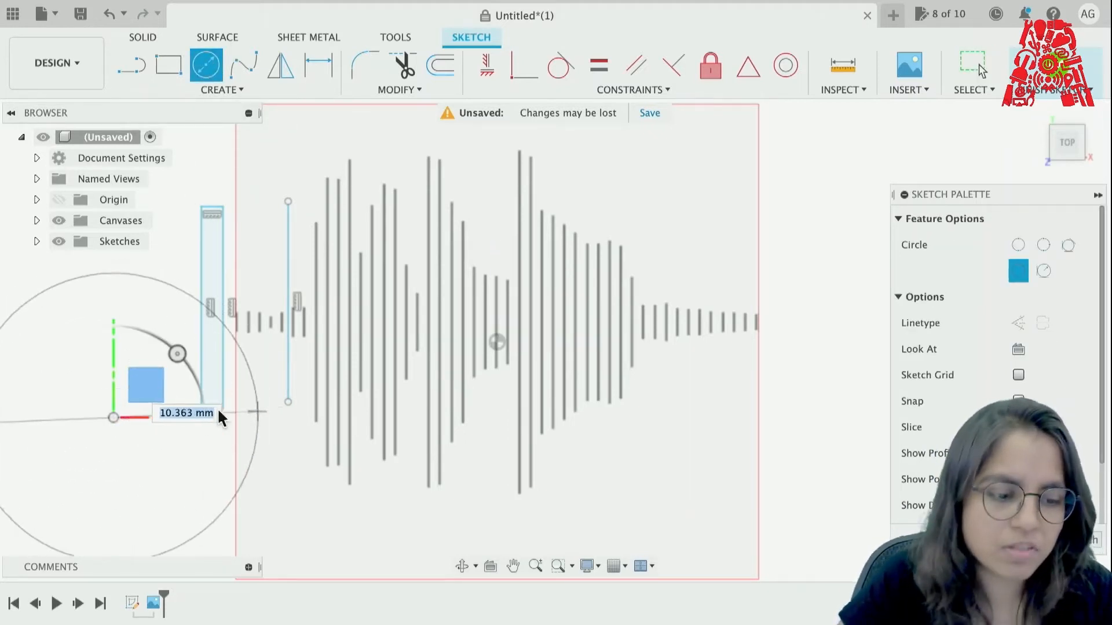
click(178, 422)
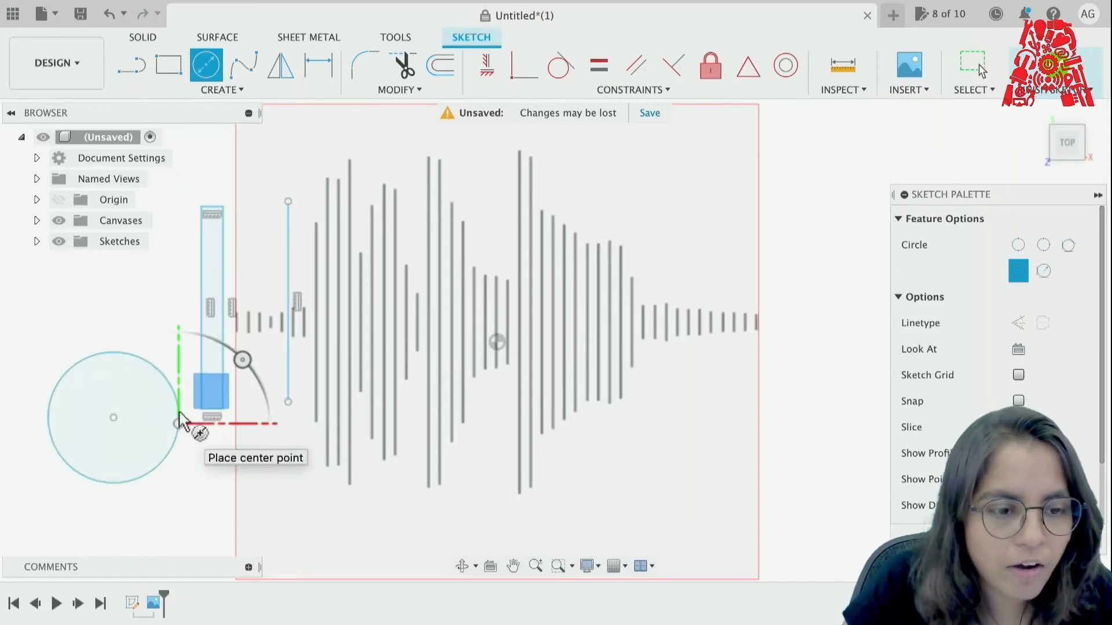
Step: Try to sketch a fit-point spline rising from left of the canvas across the tops of the waveform bars
click(249, 71)
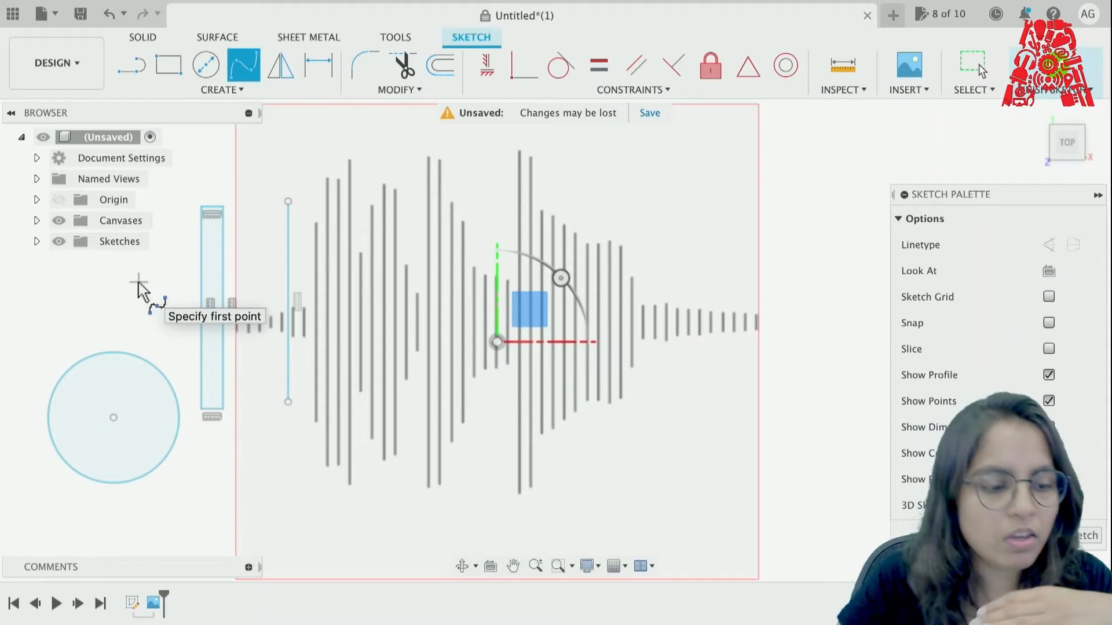
click(52, 318)
click(135, 302)
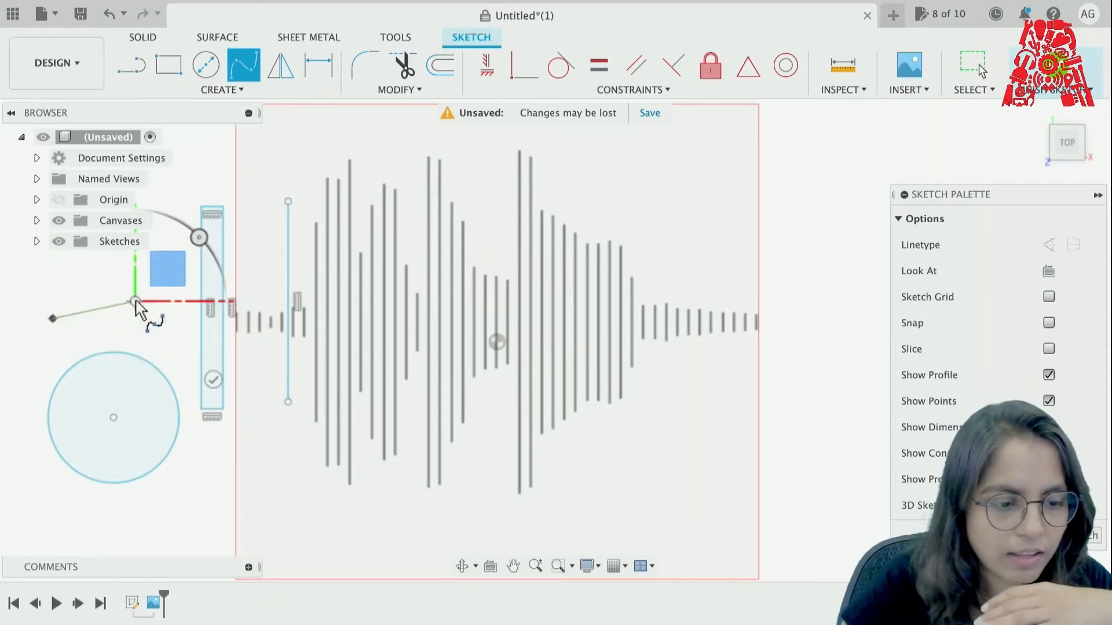
click(183, 255)
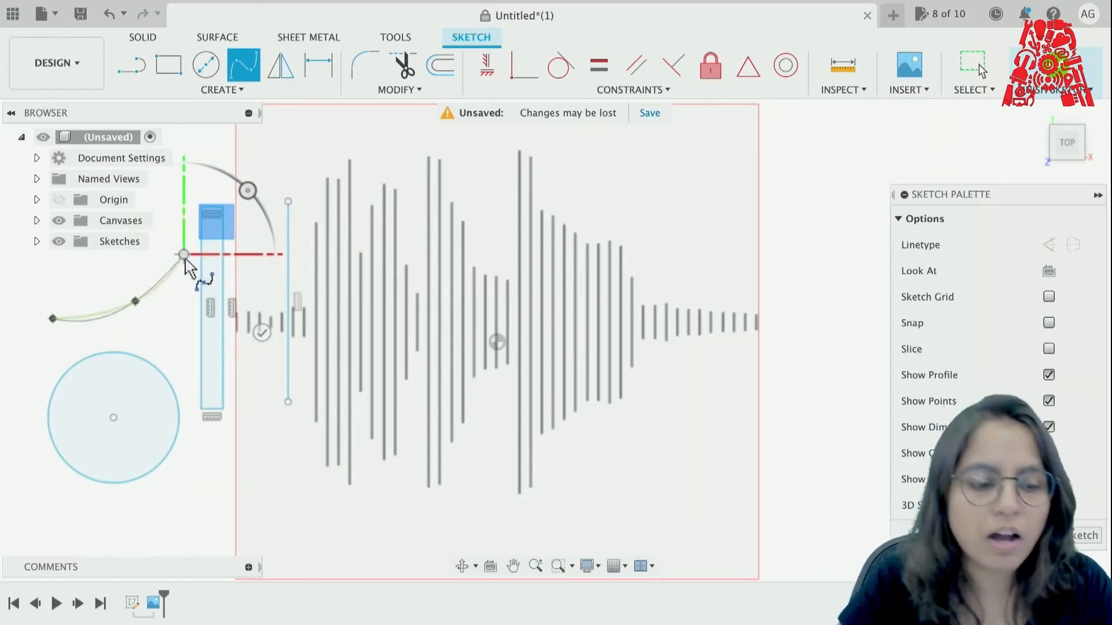
click(314, 220)
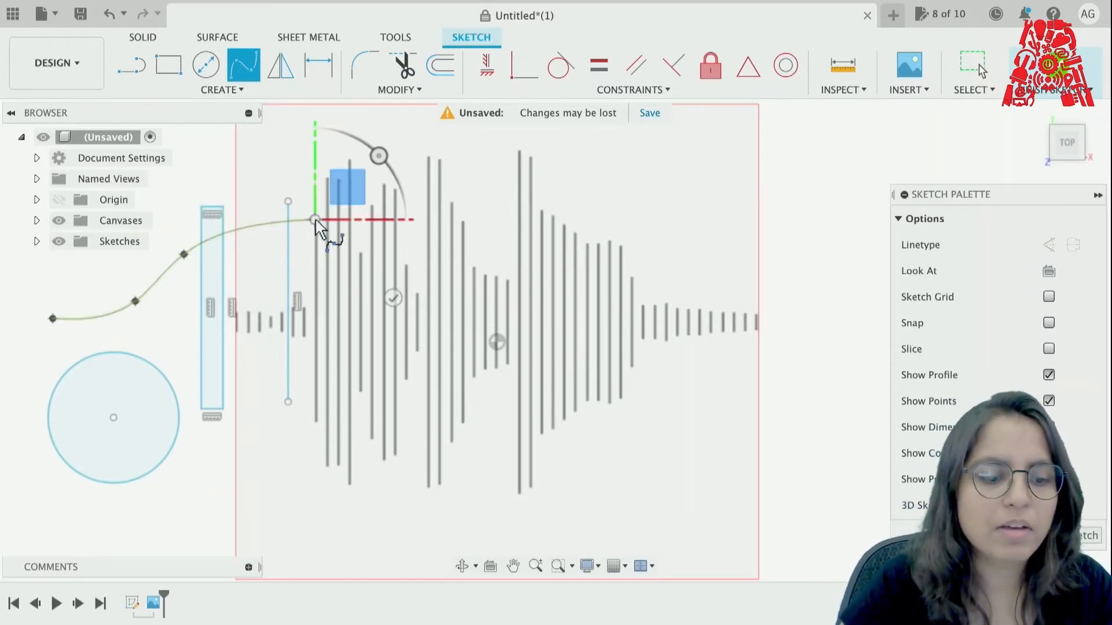
click(707, 158)
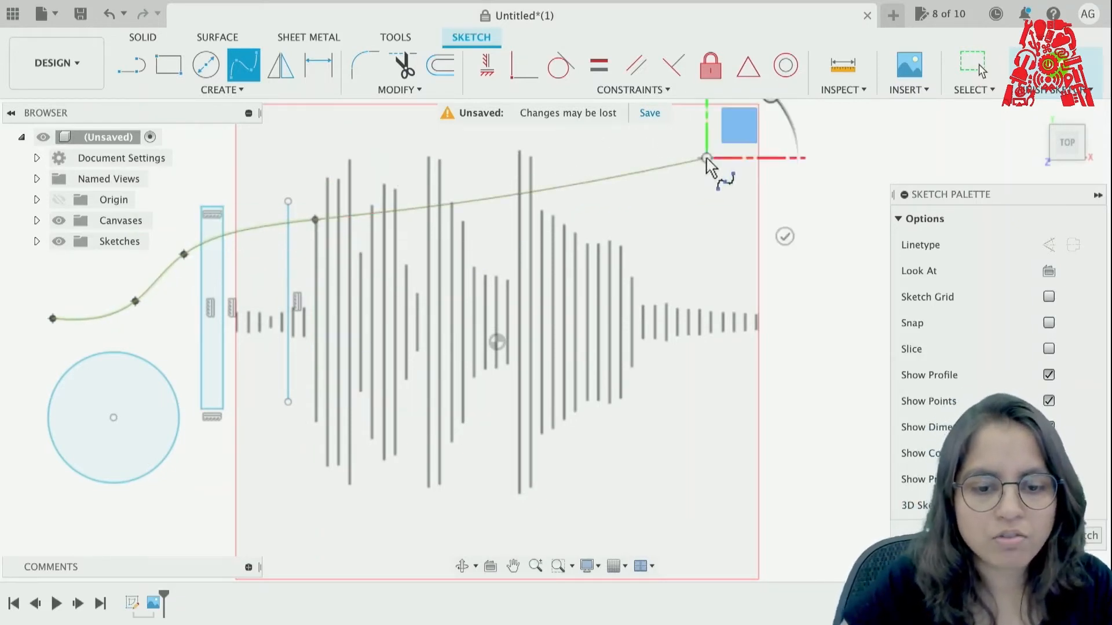
click(810, 252)
key(Escape)
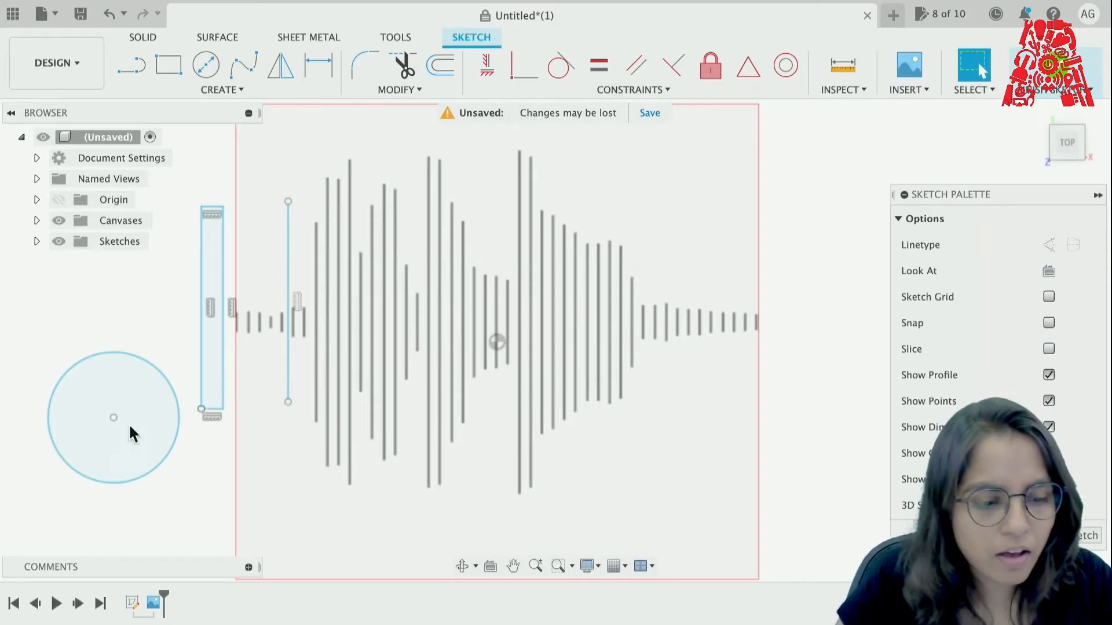
Step: Undo the trial circle, narrow rectangle and vertical line in the sketch
key(ctrl+z)
key(ctrl+z)
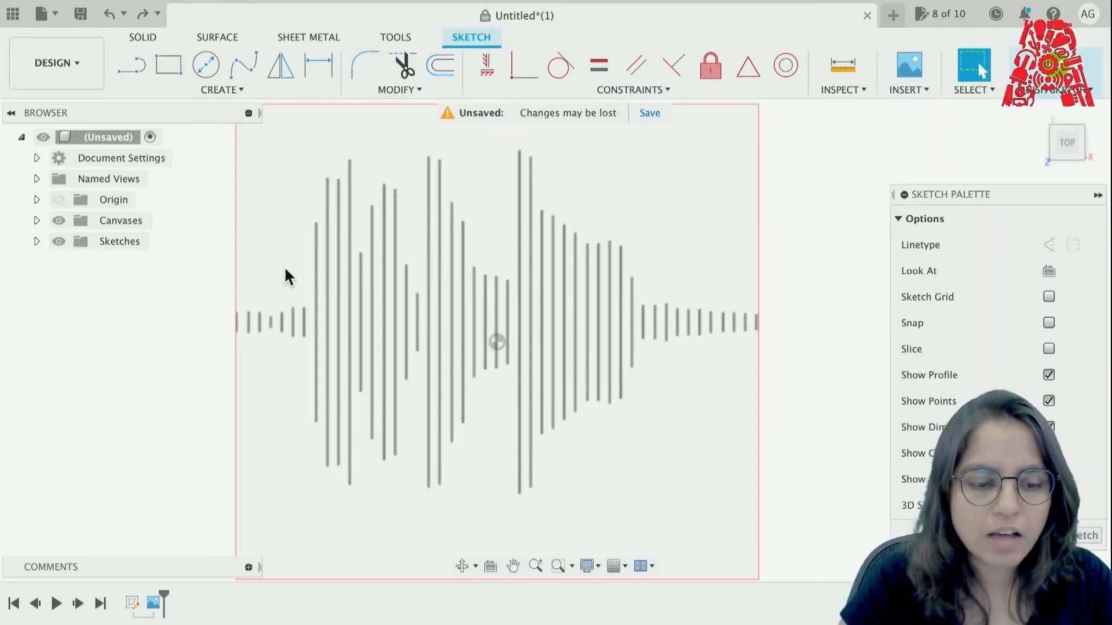
Step: Trace the last short bar before the tall ones and the first tall bar with narrow two-point rectangles
scroll(285, 275, up, 2)
scroll(228, 331, up, 6)
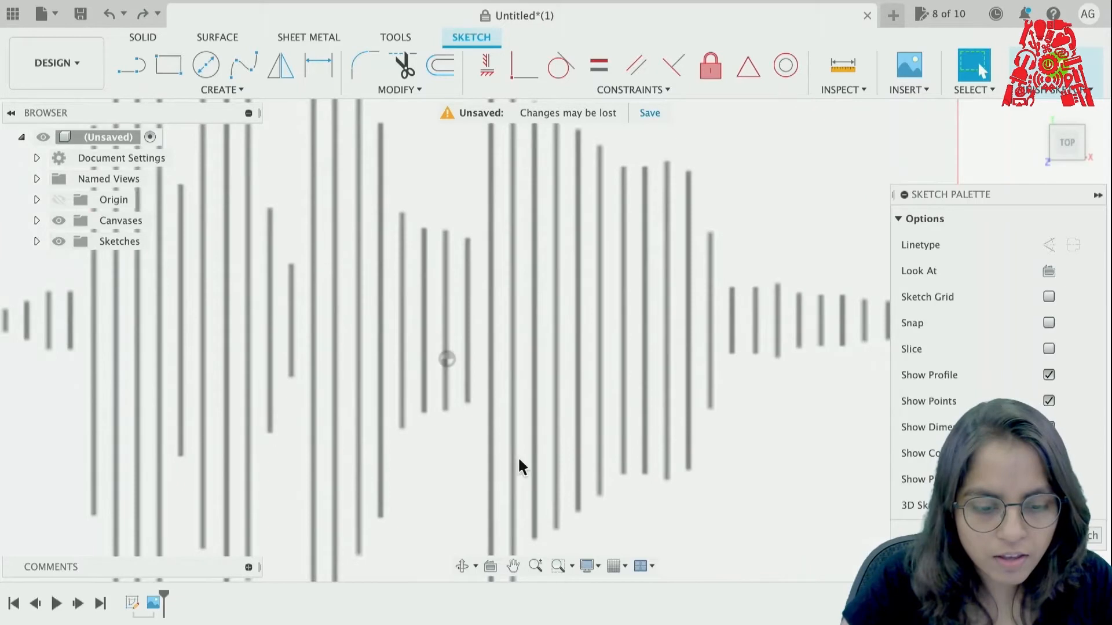
drag(305, 357, 514, 399)
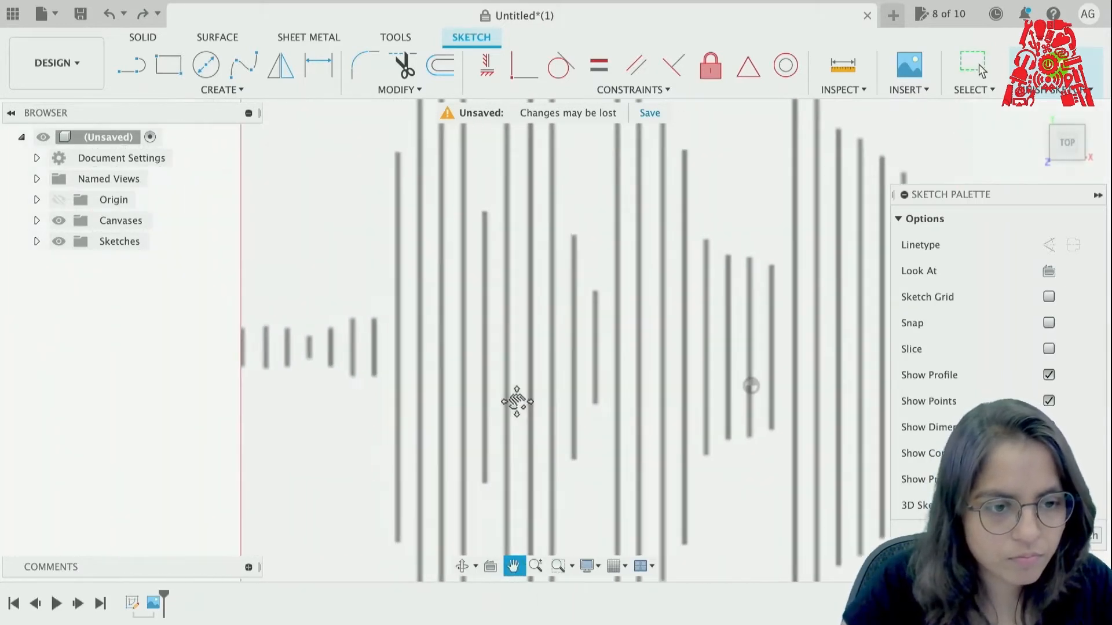
click(174, 64)
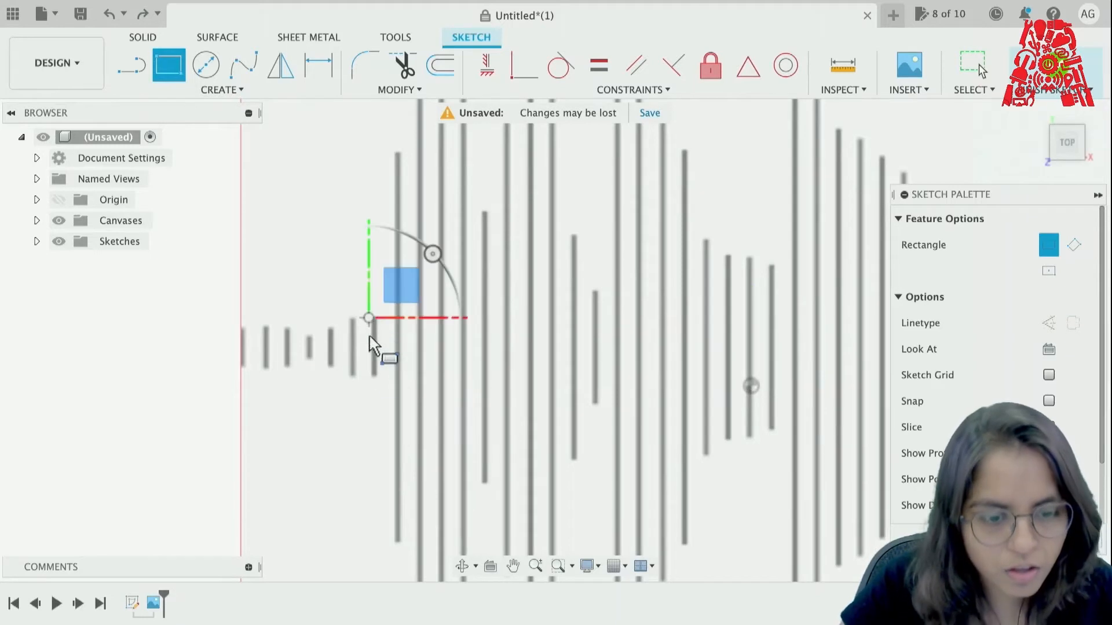
click(370, 321)
scroll(417, 258, up, 2)
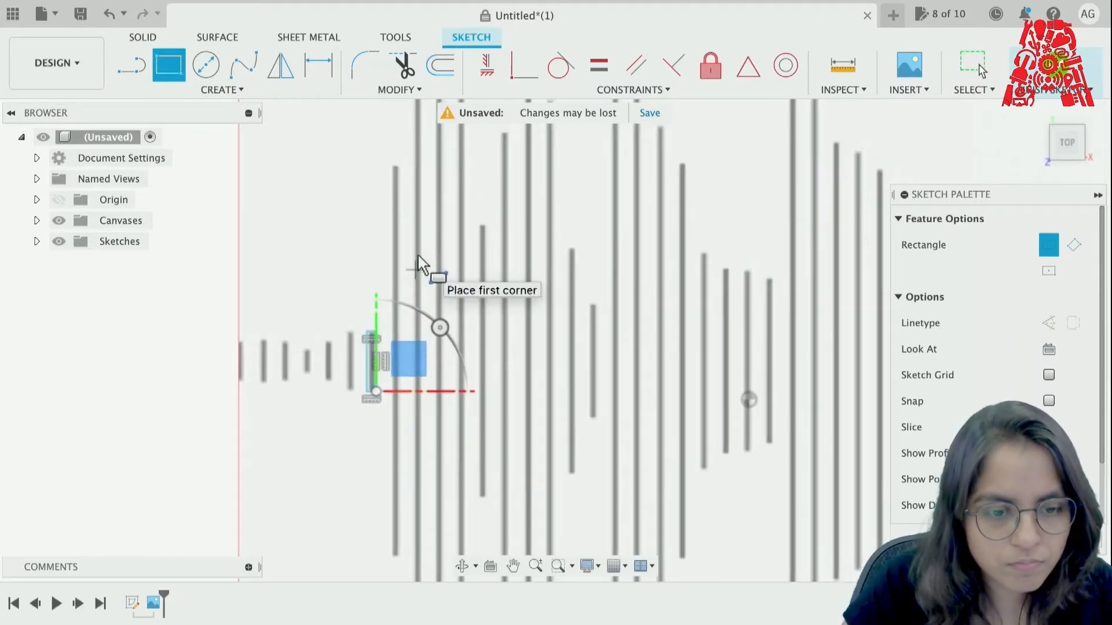
click(388, 182)
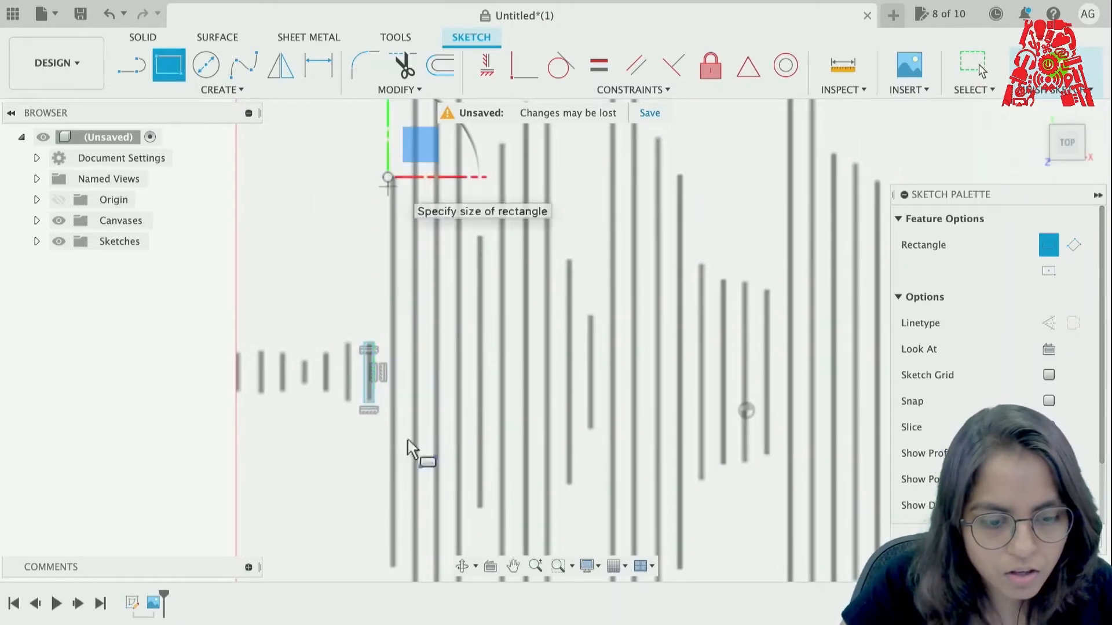
click(397, 568)
Step: Trace the second tall bar of the waveform with a narrow two-point rectangle covering its full height
scroll(377, 297, down, 3)
scroll(440, 207, up, 5)
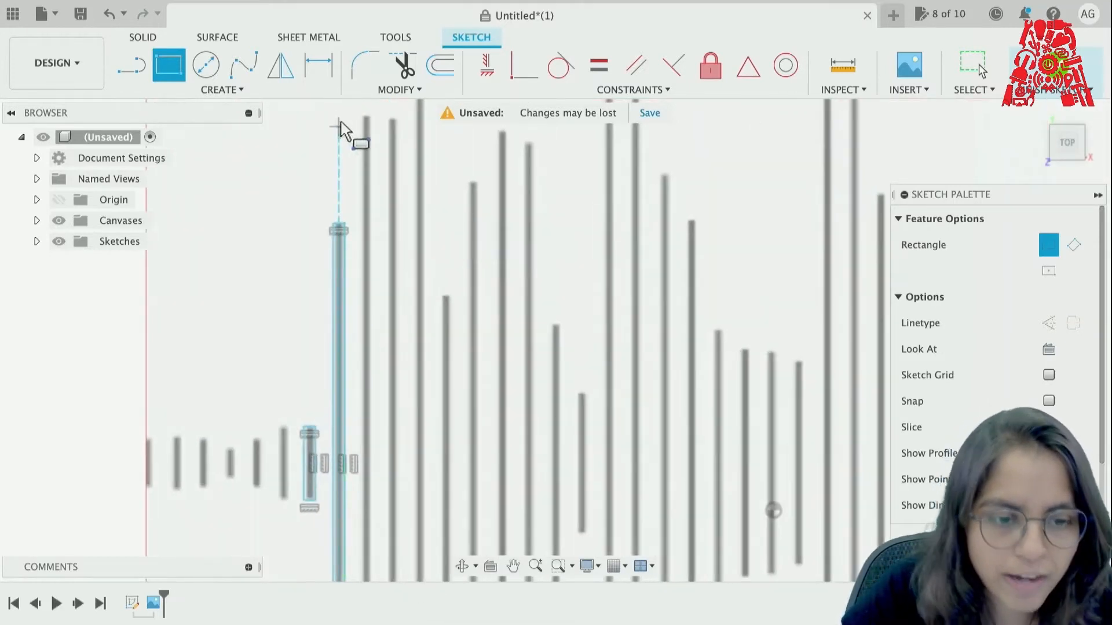
click(361, 115)
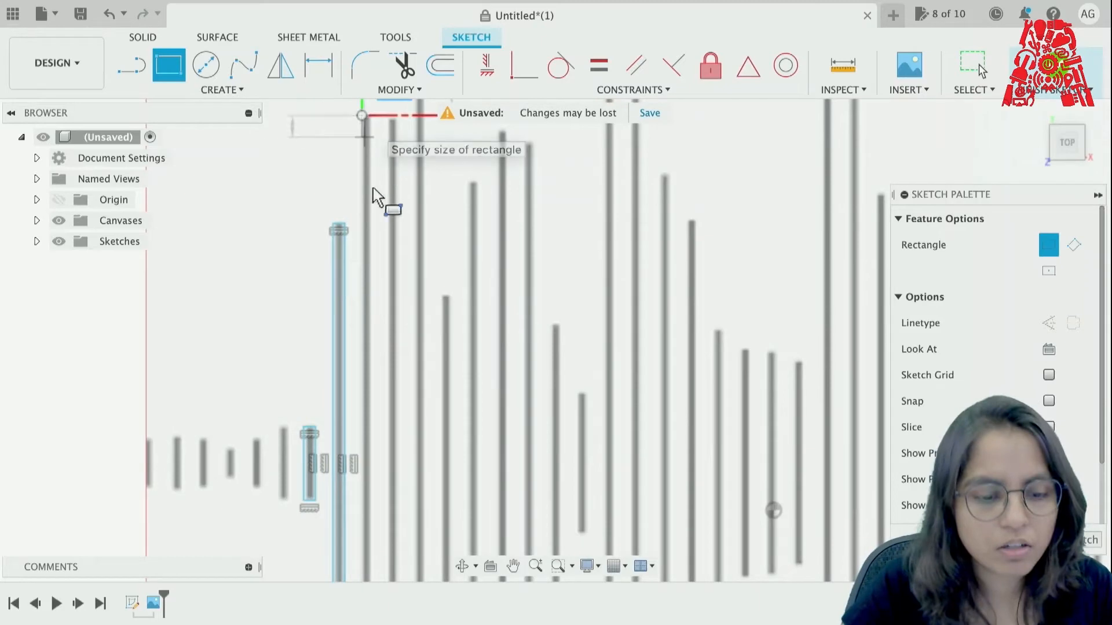
scroll(387, 411, down, 2)
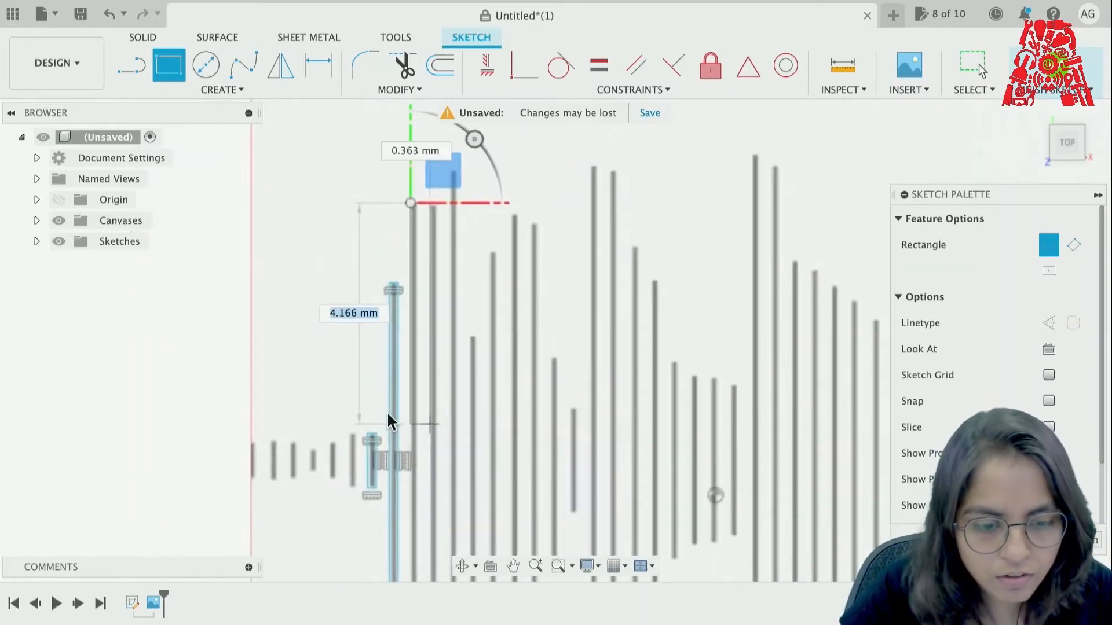
scroll(388, 420, up, 3)
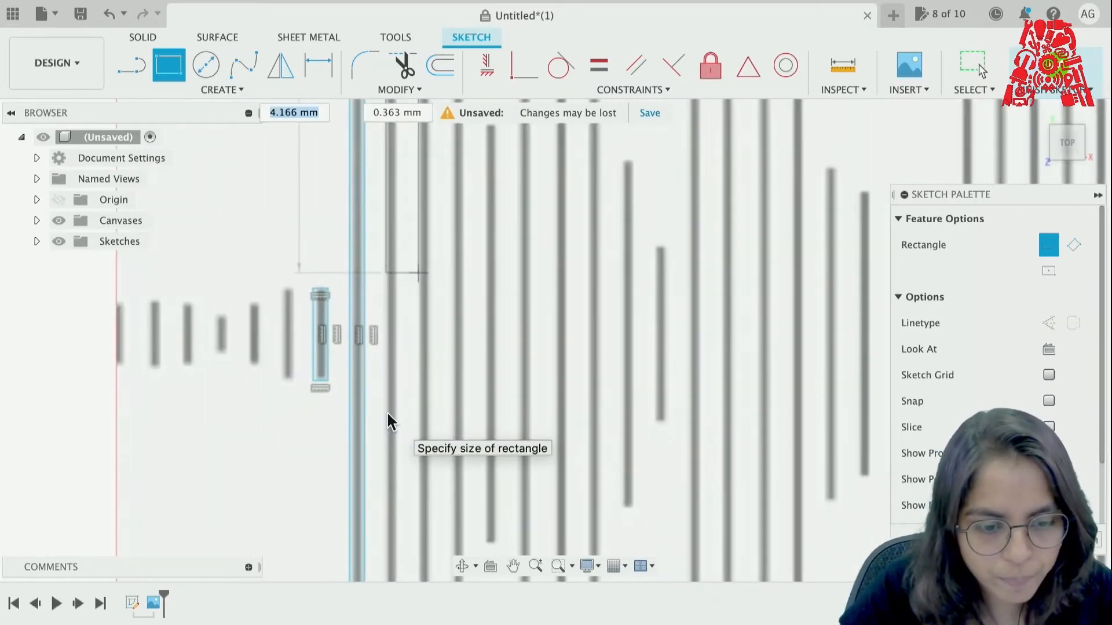
scroll(388, 414, down, 3)
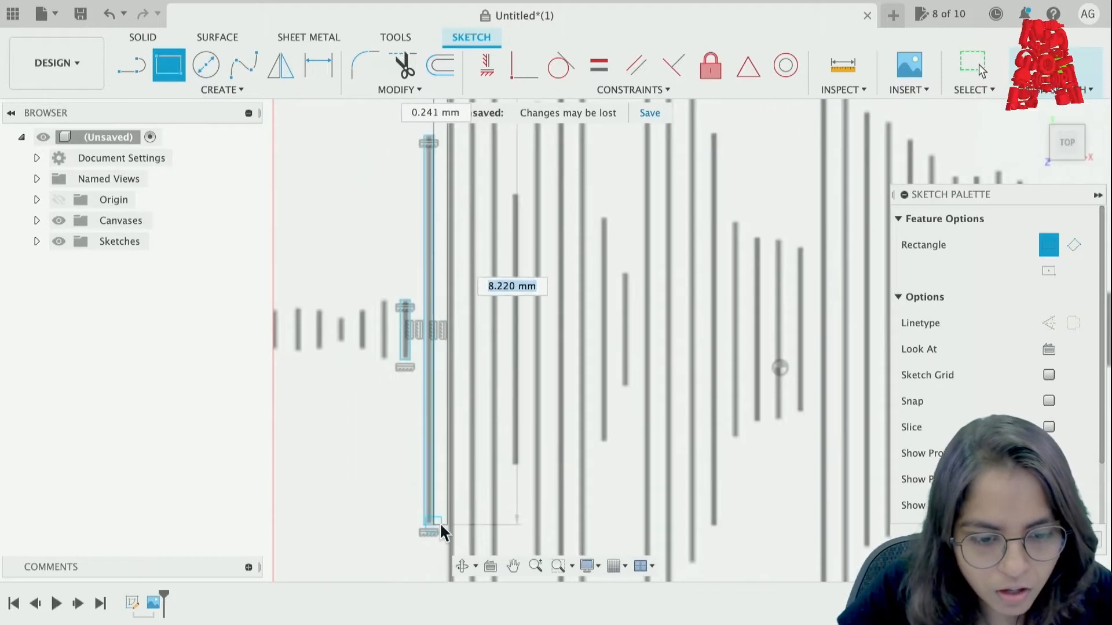
scroll(441, 525, down, 3)
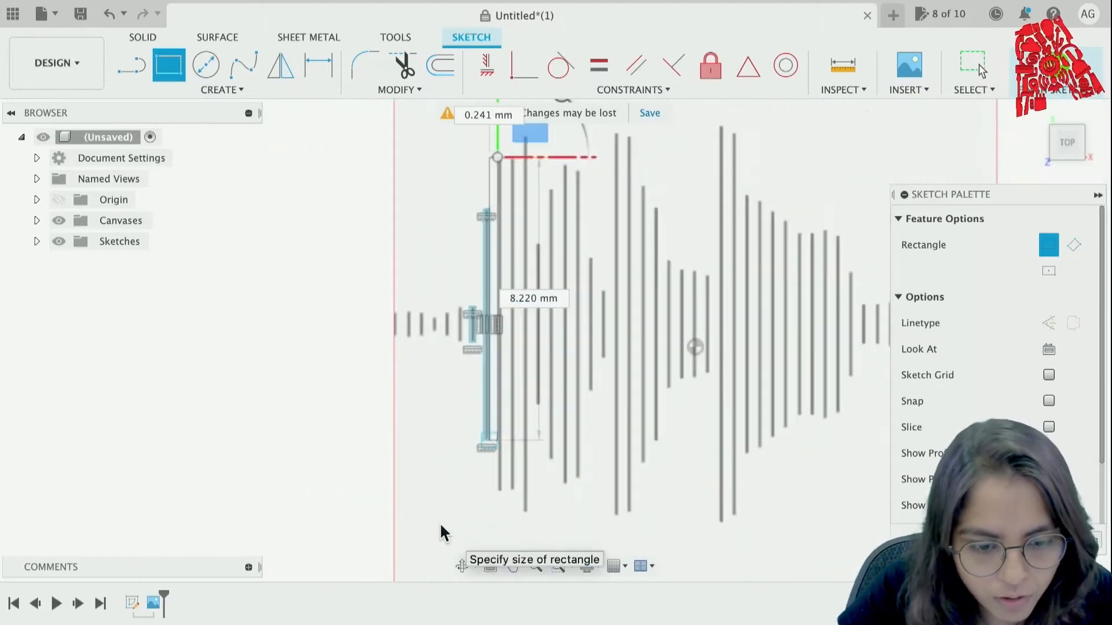
click(502, 491)
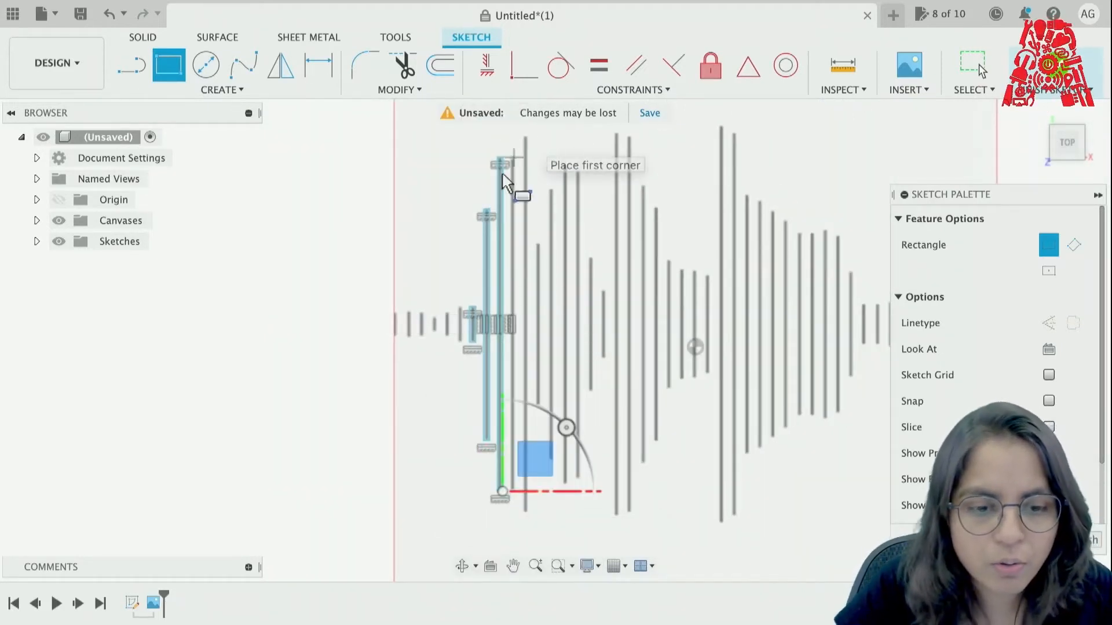
Step: Trace the third tall bar of the waveform with a narrow two-point rectangle from its upper to its lower end
scroll(502, 173, up, 2)
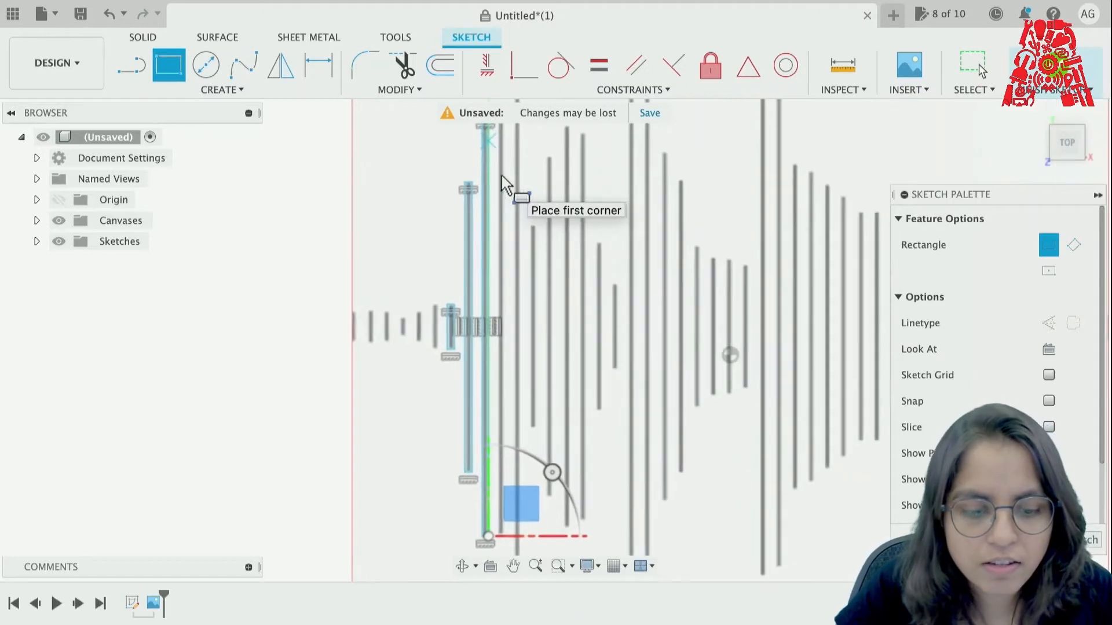
click(513, 566)
drag(583, 305, 576, 346)
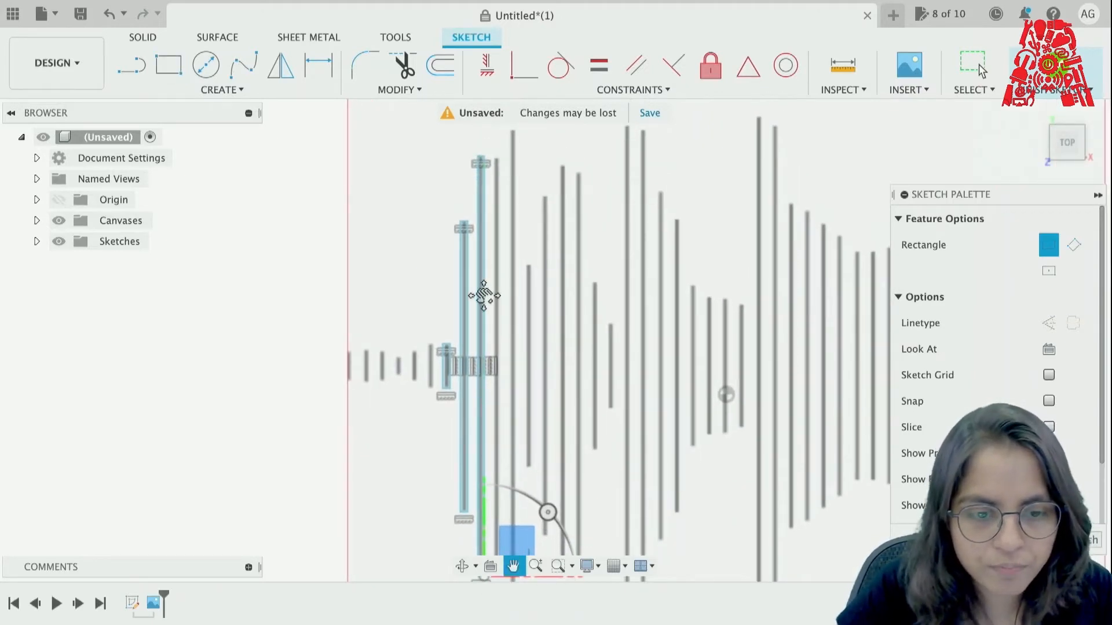
scroll(484, 296, up, 2)
mouse_move(550, 386)
mouse_down()
mouse_move(528, 377)
mouse_move(506, 326)
mouse_move(445, 346)
mouse_up()
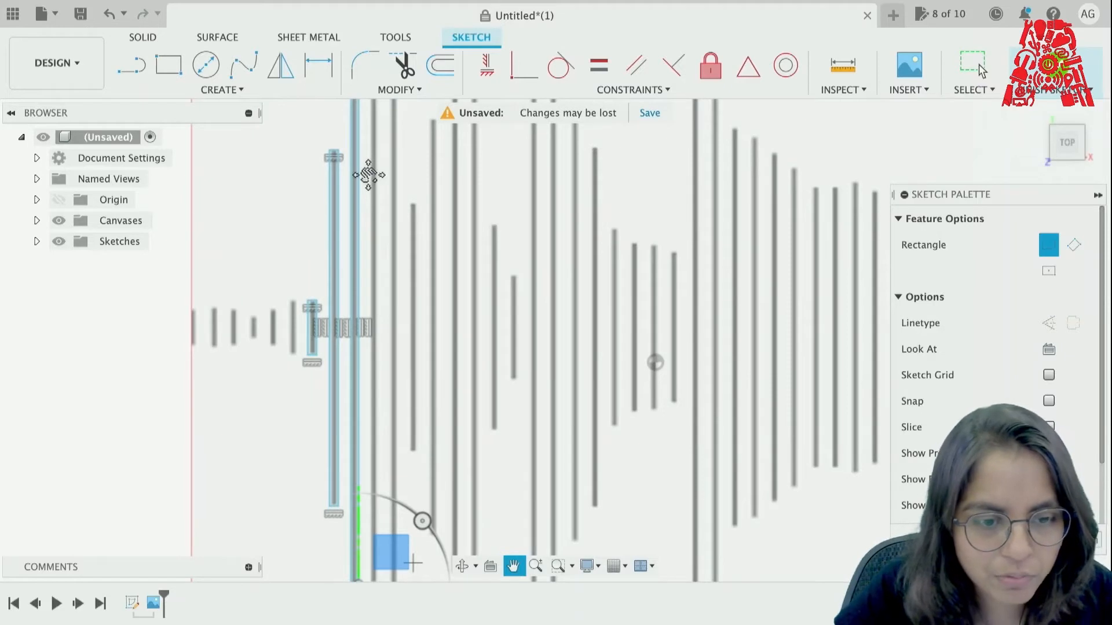
mouse_move(442, 179)
mouse_down()
mouse_move(437, 209)
mouse_move(415, 213)
mouse_move(413, 201)
mouse_up()
scroll(414, 201, down, 2)
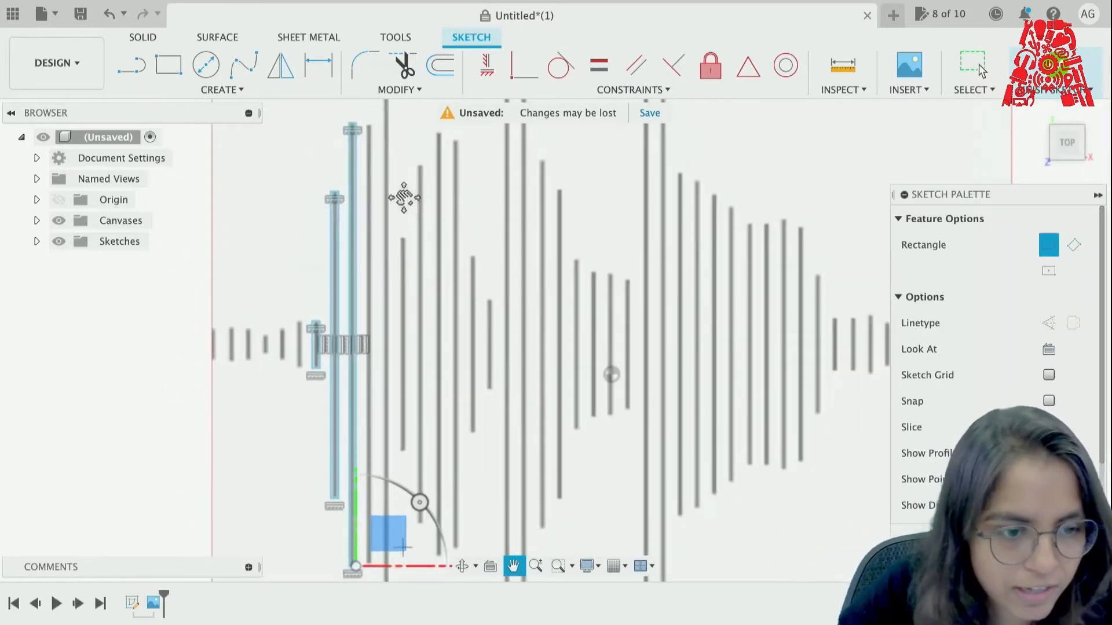
click(168, 65)
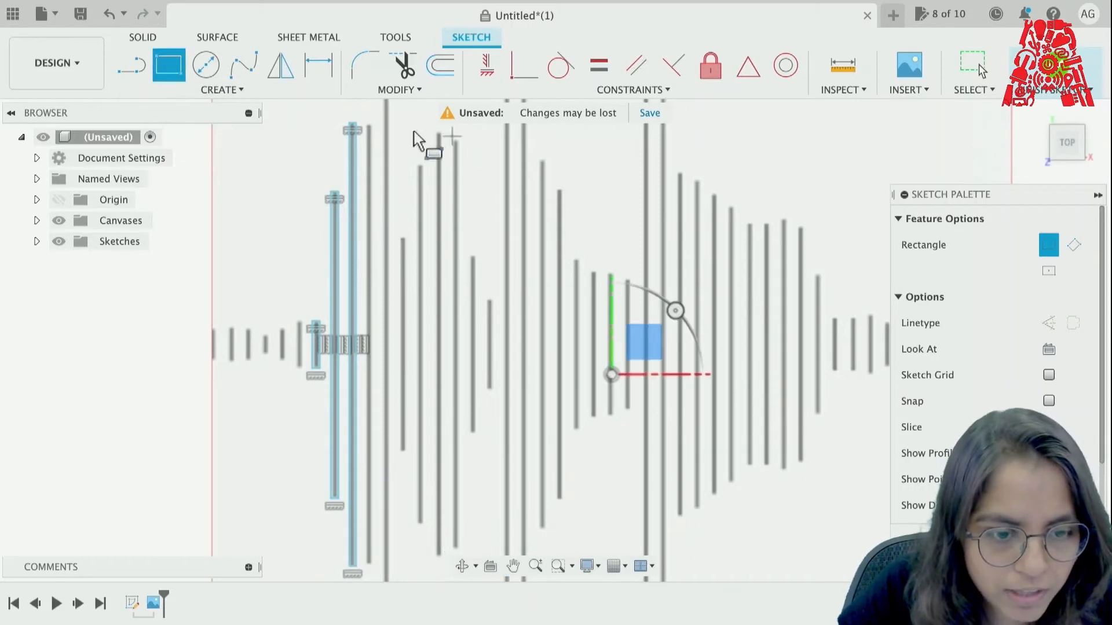
click(364, 125)
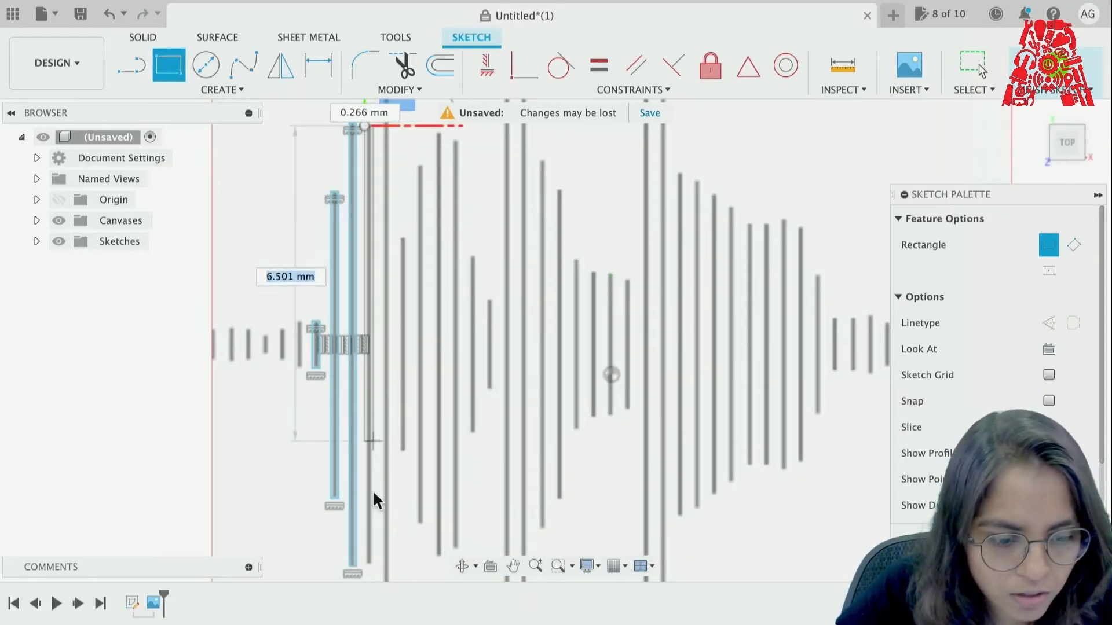
click(368, 562)
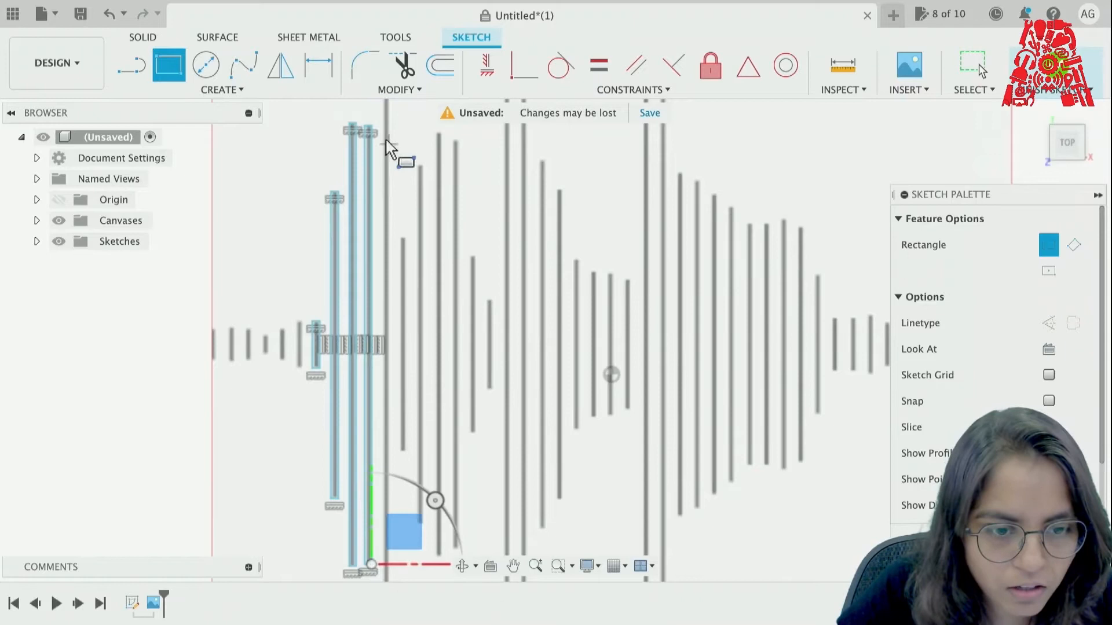
Step: Trace the fourth tall bar, the tallest of the first group, with a narrow full-height two-point rectangle
scroll(387, 141, up, 1)
scroll(386, 141, down, 1)
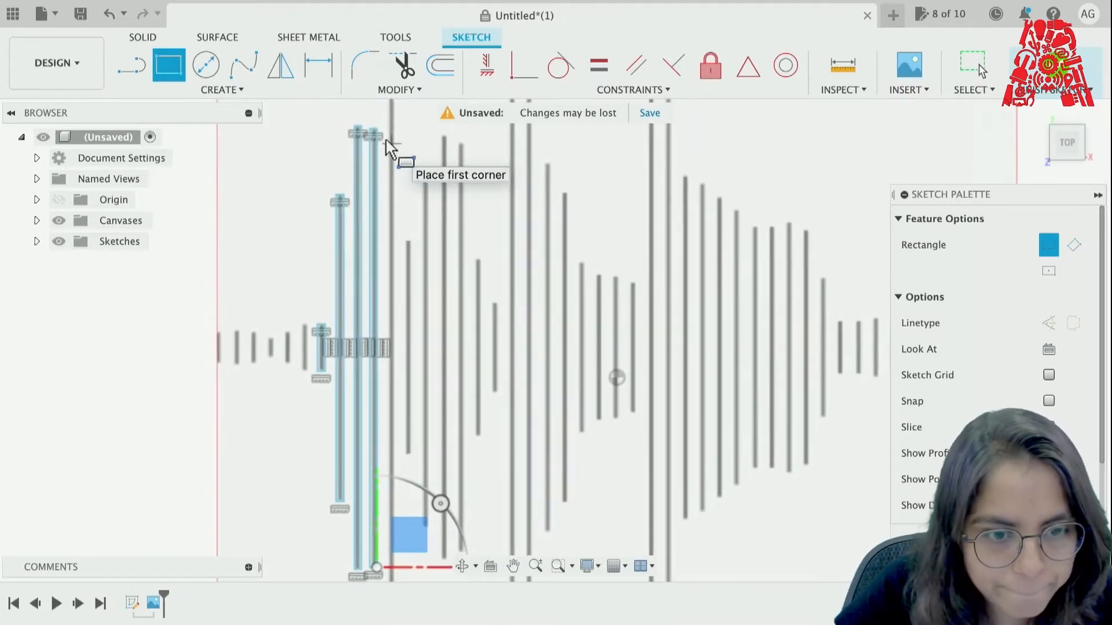
scroll(392, 162, down, 2)
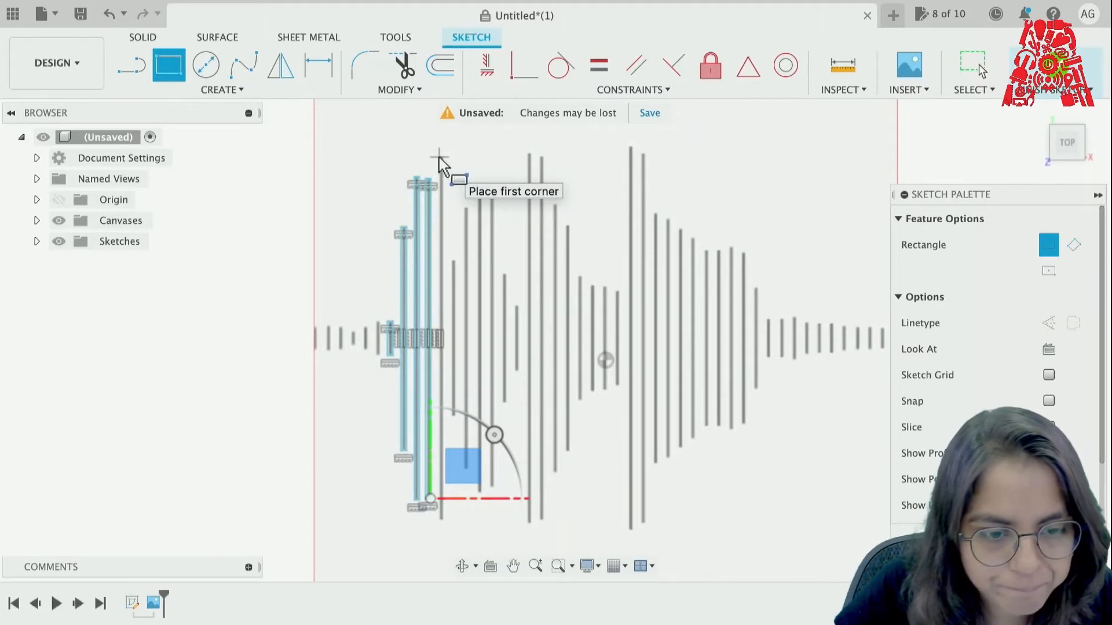
scroll(440, 164, up, 2)
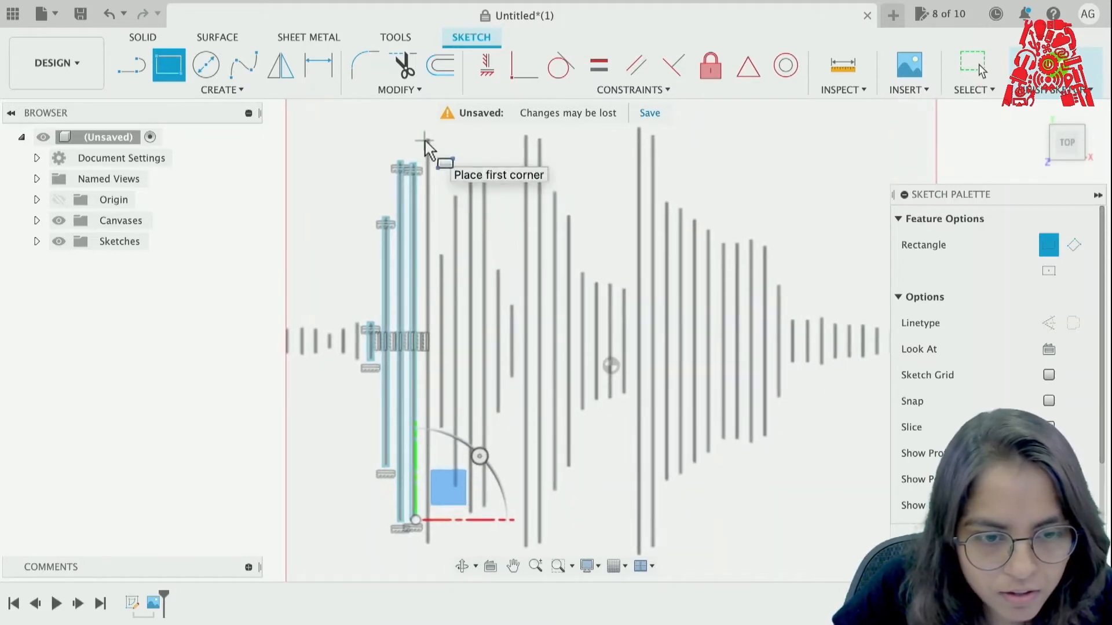
click(424, 140)
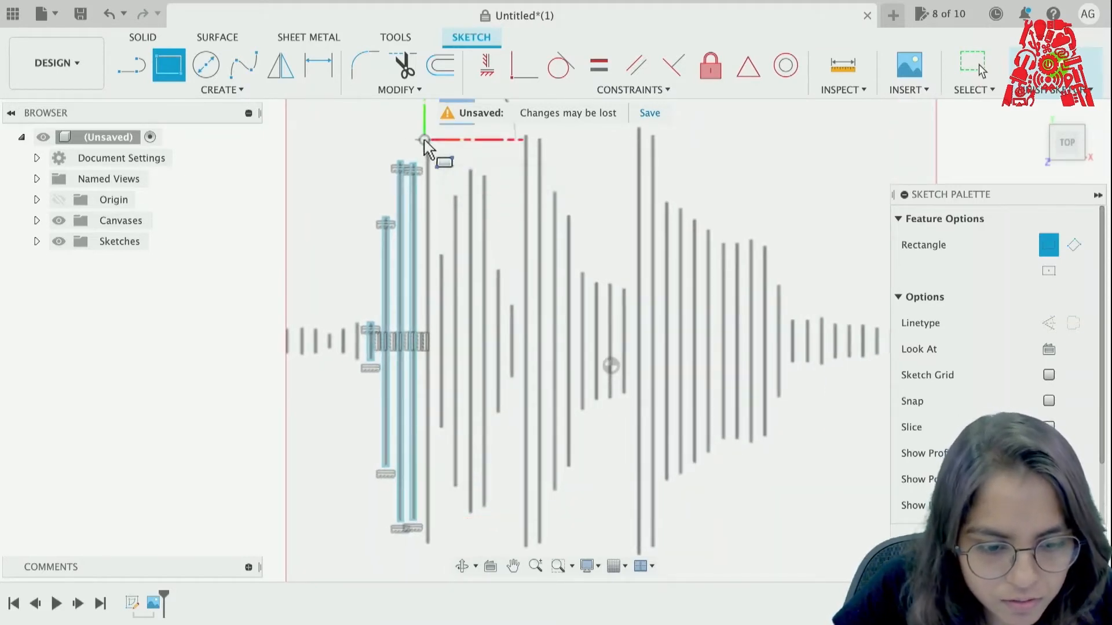
click(429, 540)
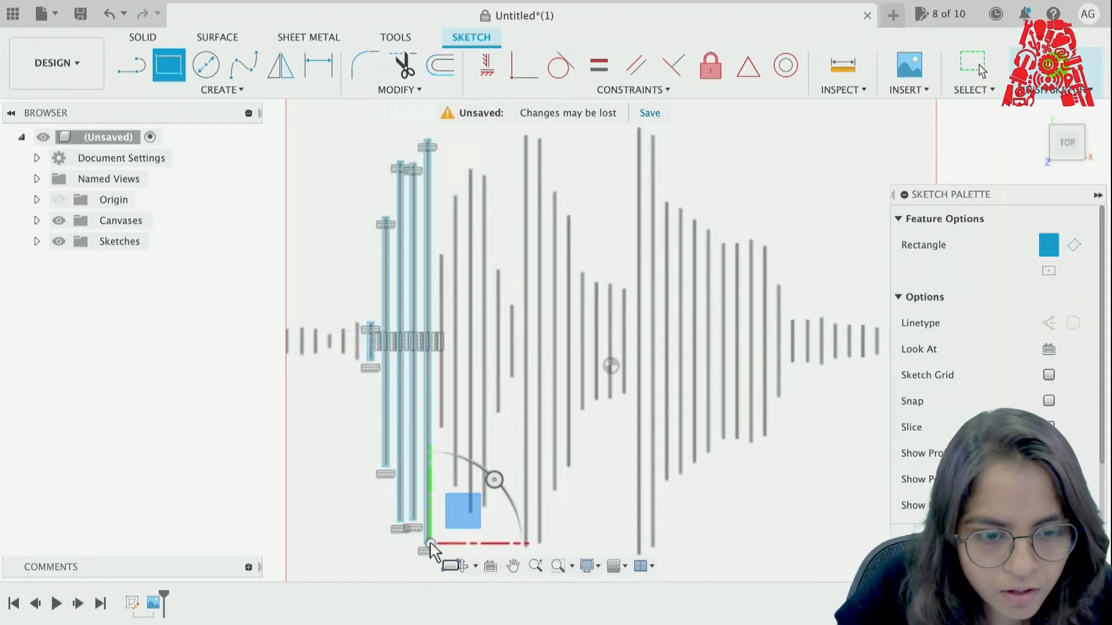
Step: Trace the shorter fifth bar right of the tallest one with a narrow two-point rectangle and leave the Rectangle command
click(439, 255)
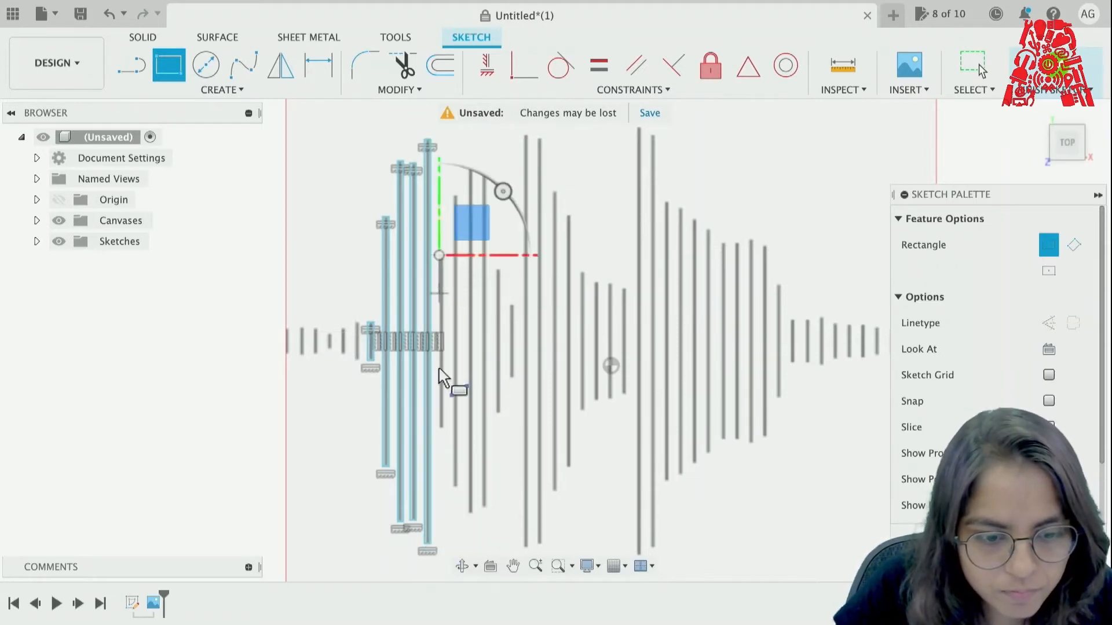
click(444, 431)
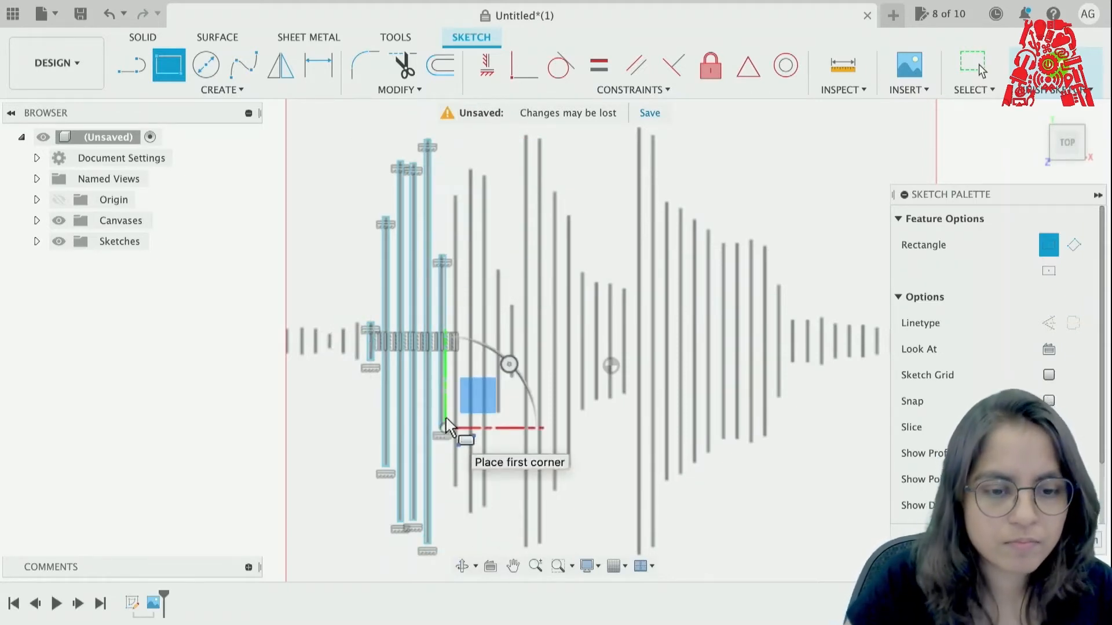
click(454, 197)
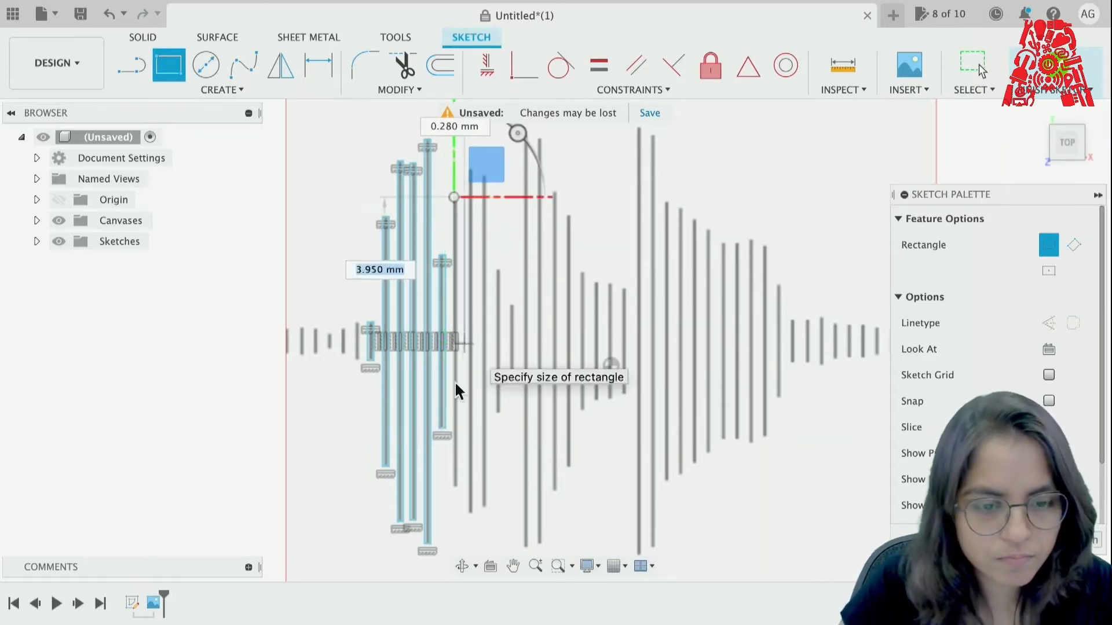
key(Escape)
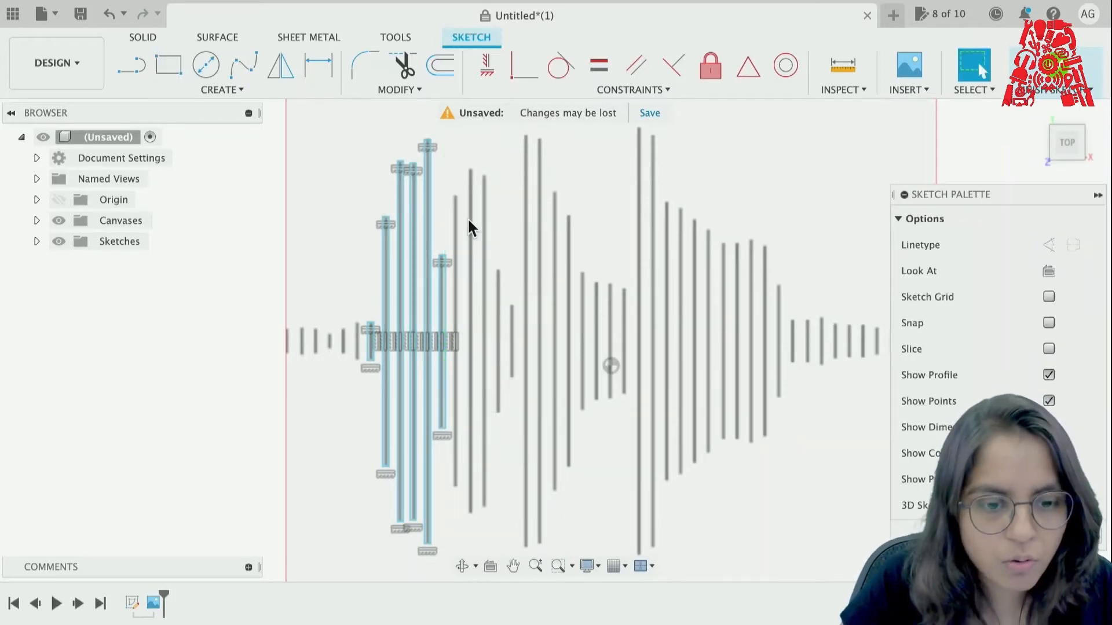
Step: Trace the sixth tall bar, just after the shorter fifth one, with a narrow full-height two-point rectangle
scroll(467, 217, up, 3)
scroll(467, 218, up, 2)
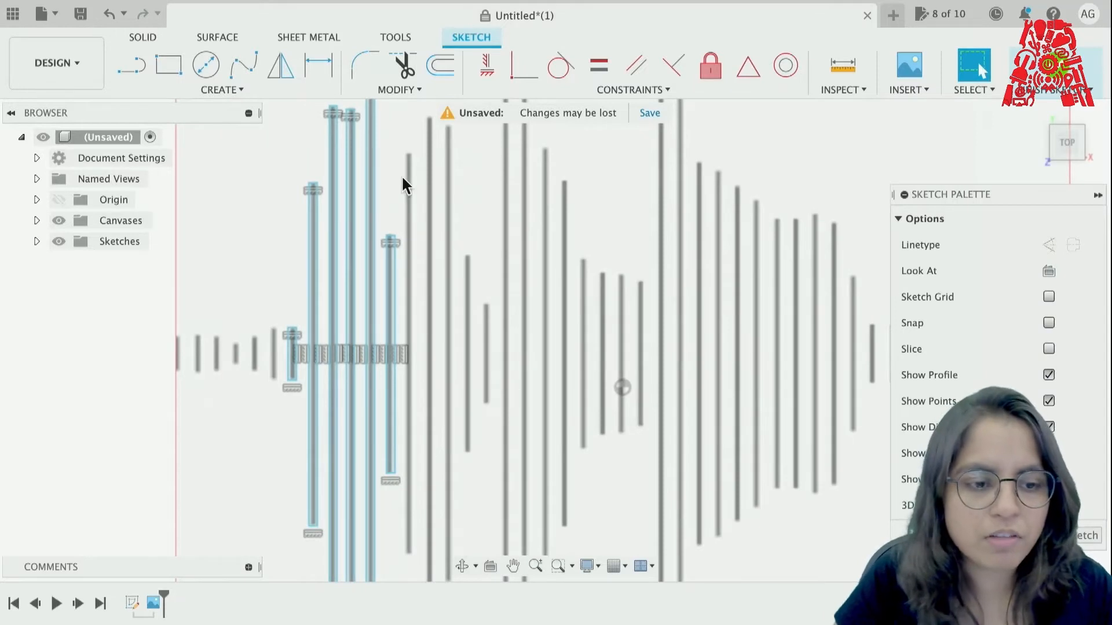
click(179, 61)
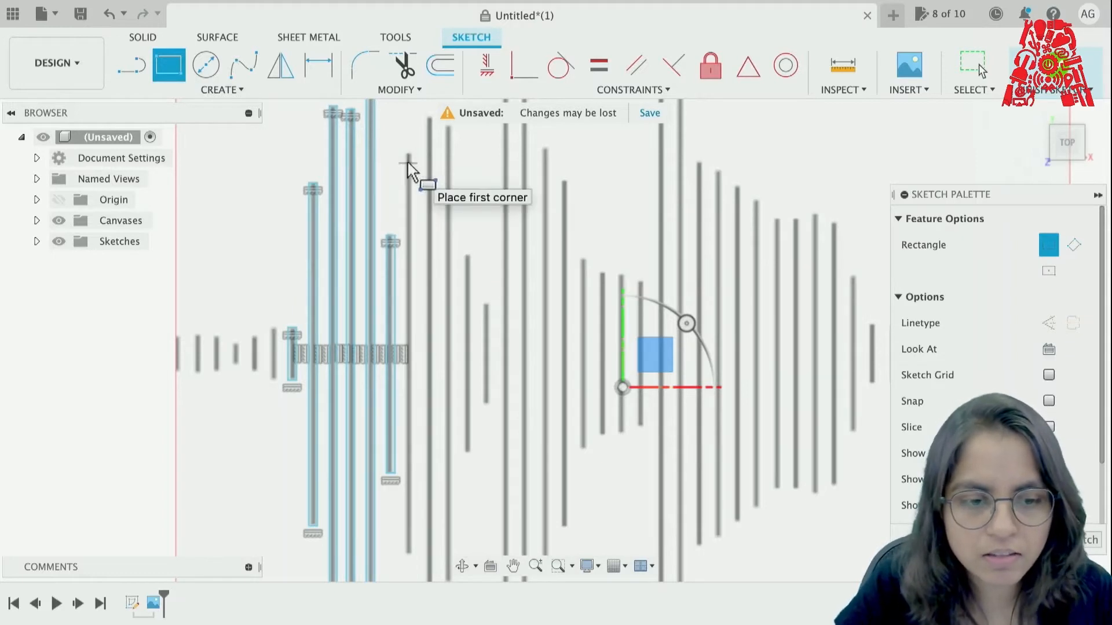
scroll(408, 164, up, 1)
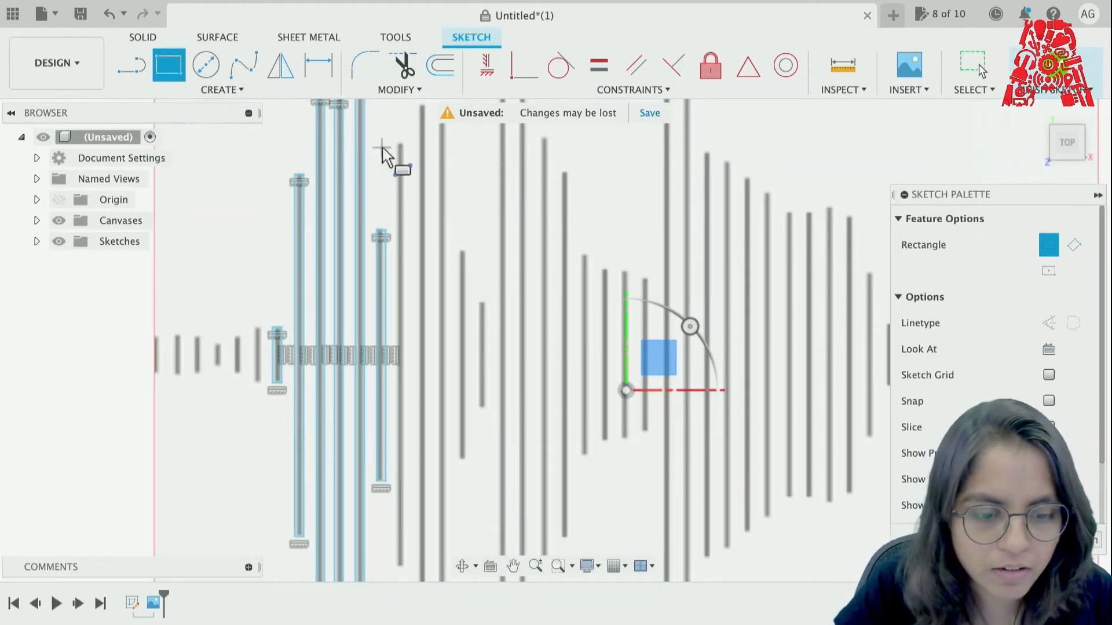
scroll(384, 146, up, 1)
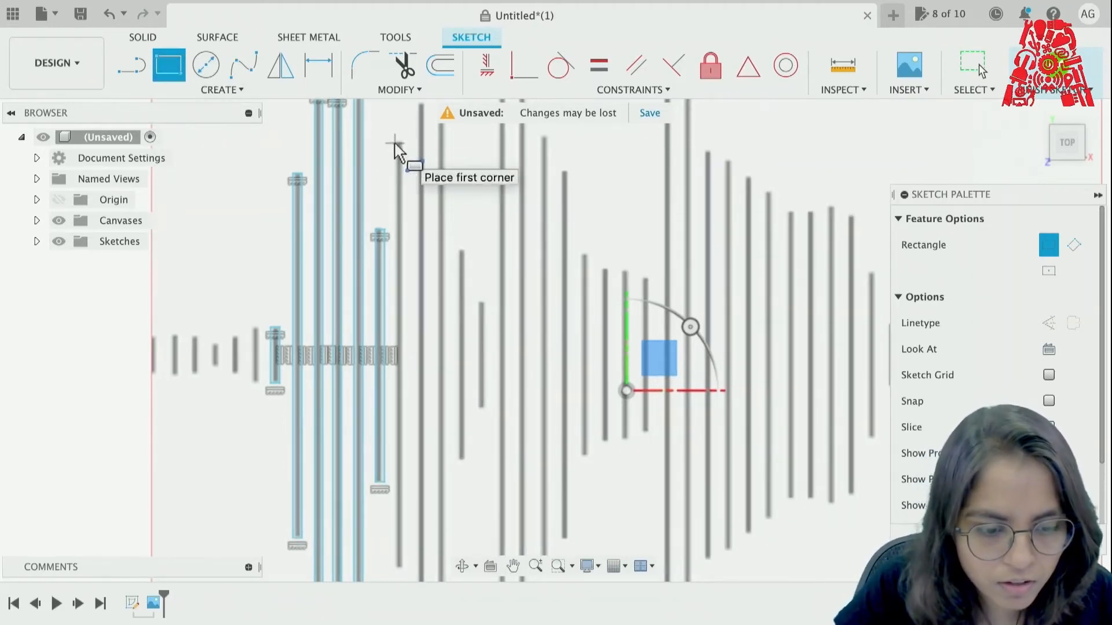
click(395, 144)
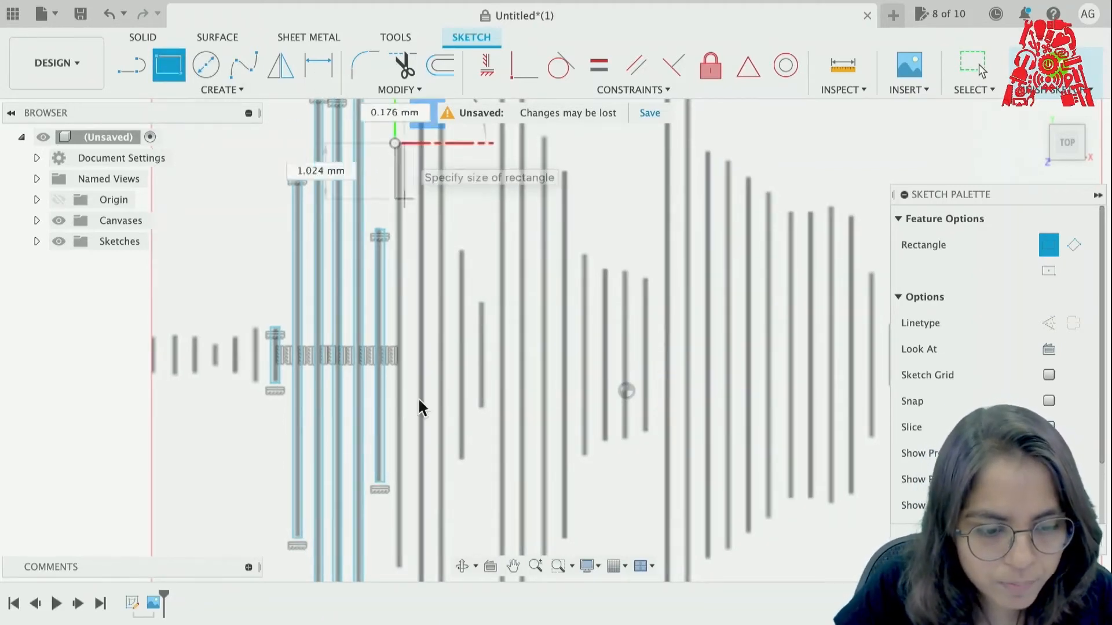
click(401, 565)
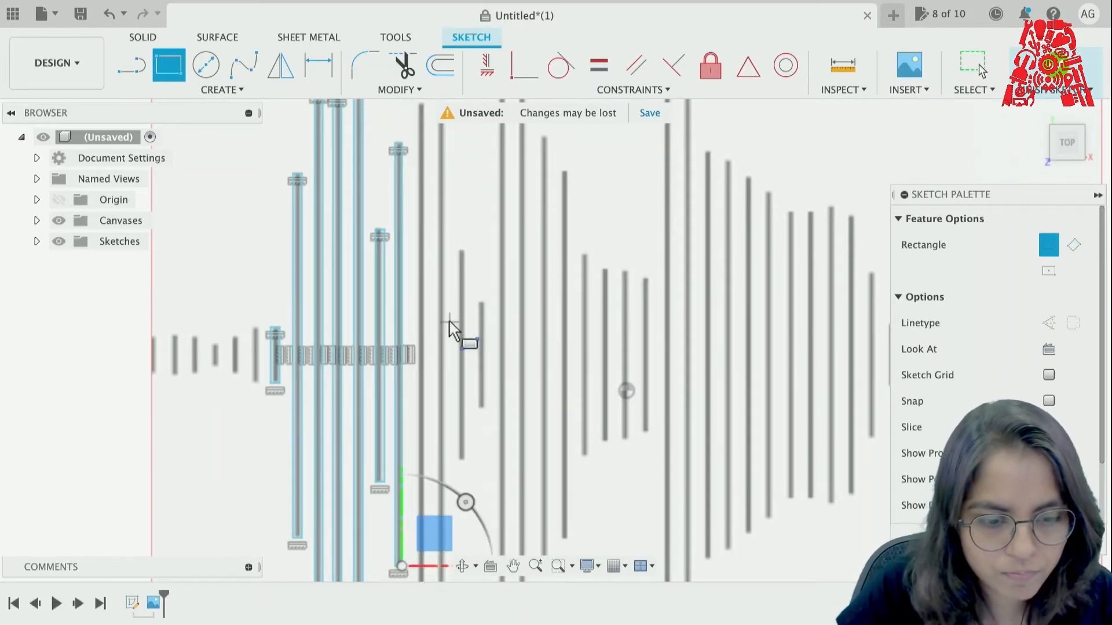
Step: Trace the seventh tall bar of the waveform with a narrow two-point rectangle and leave the Rectangle command
scroll(436, 338, down, 2)
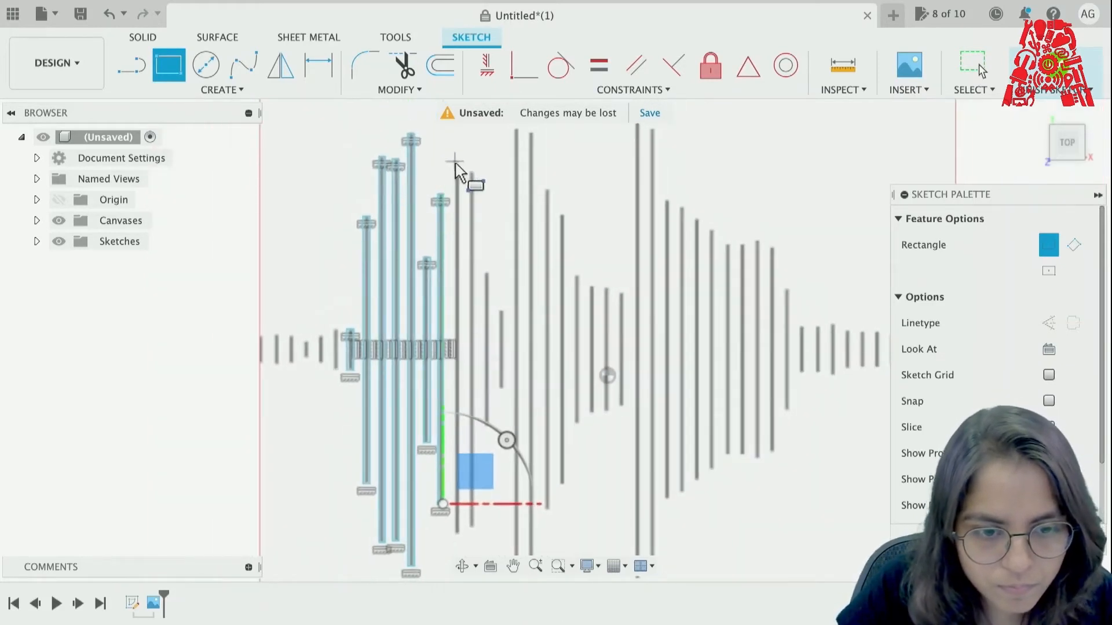
click(455, 164)
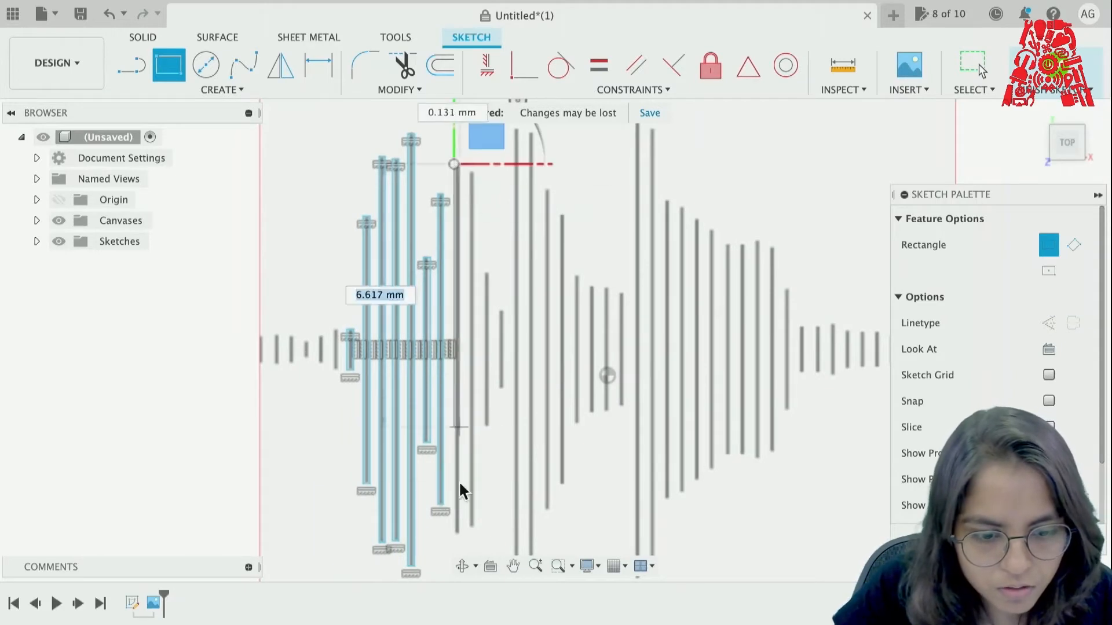
click(459, 531)
click(458, 532)
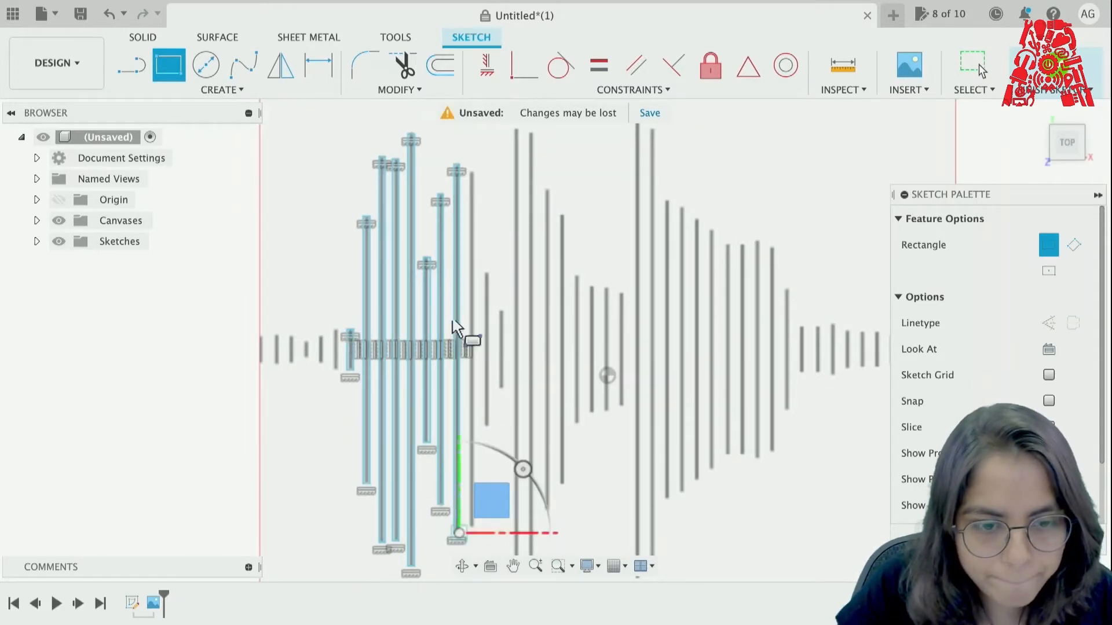
click(468, 173)
key(Escape)
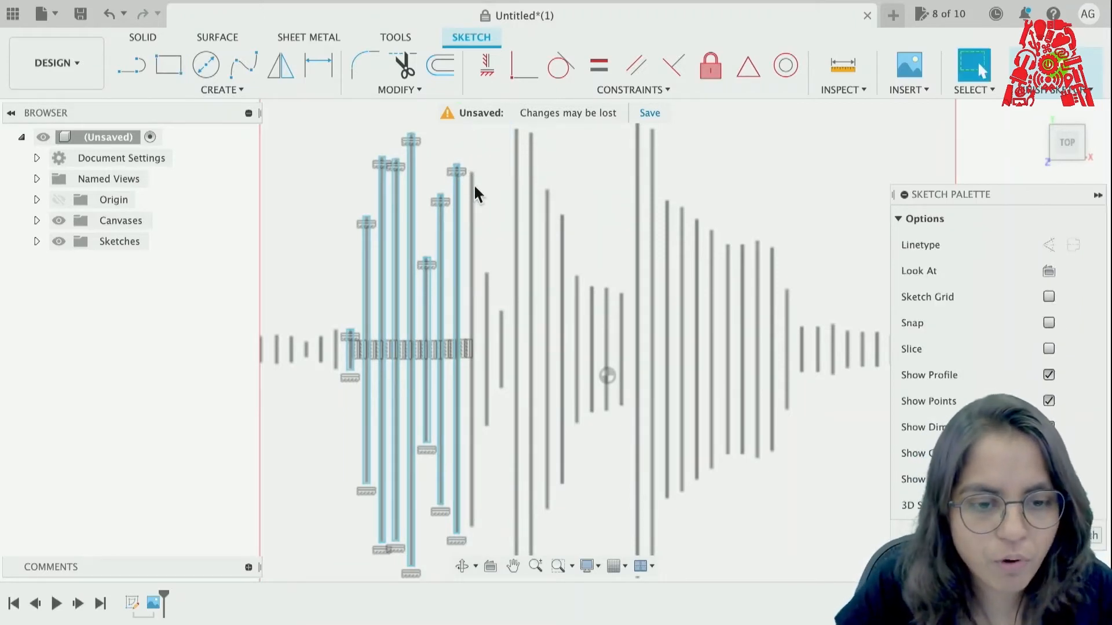
Step: Trace the eighth tall bar, the last before the two short ones, with a narrow full-height two-point rectangle
scroll(474, 183, up, 2)
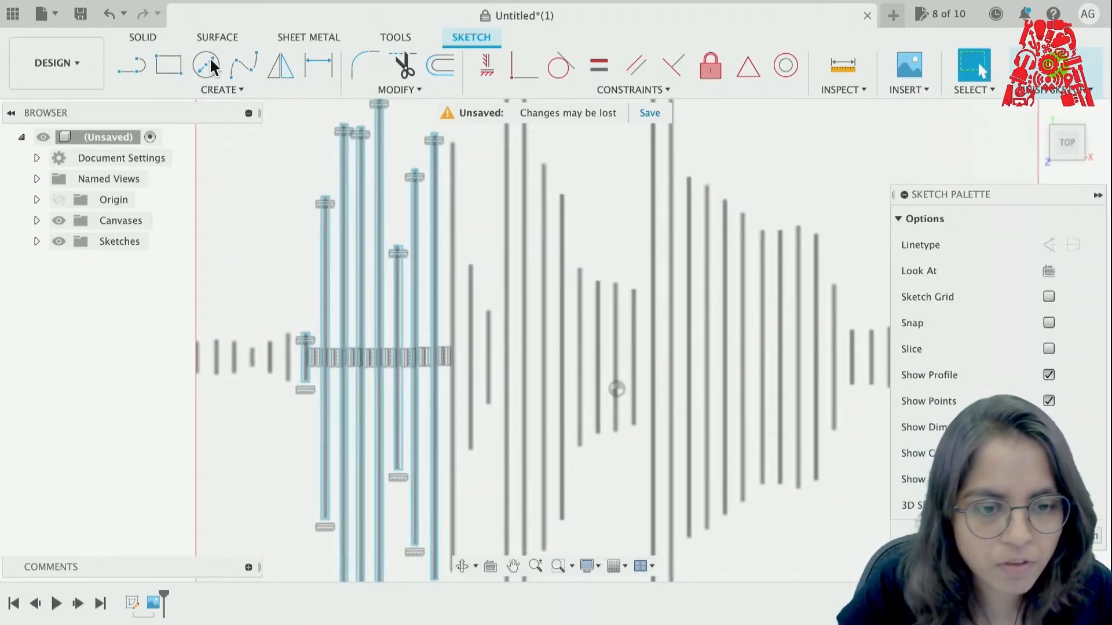
click(167, 66)
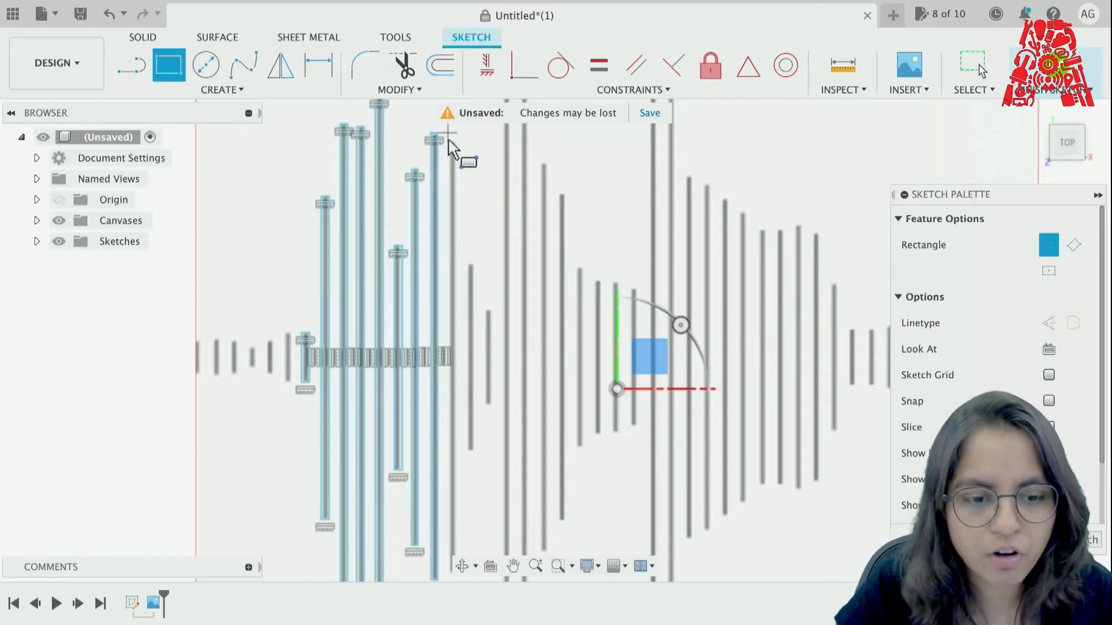
click(448, 141)
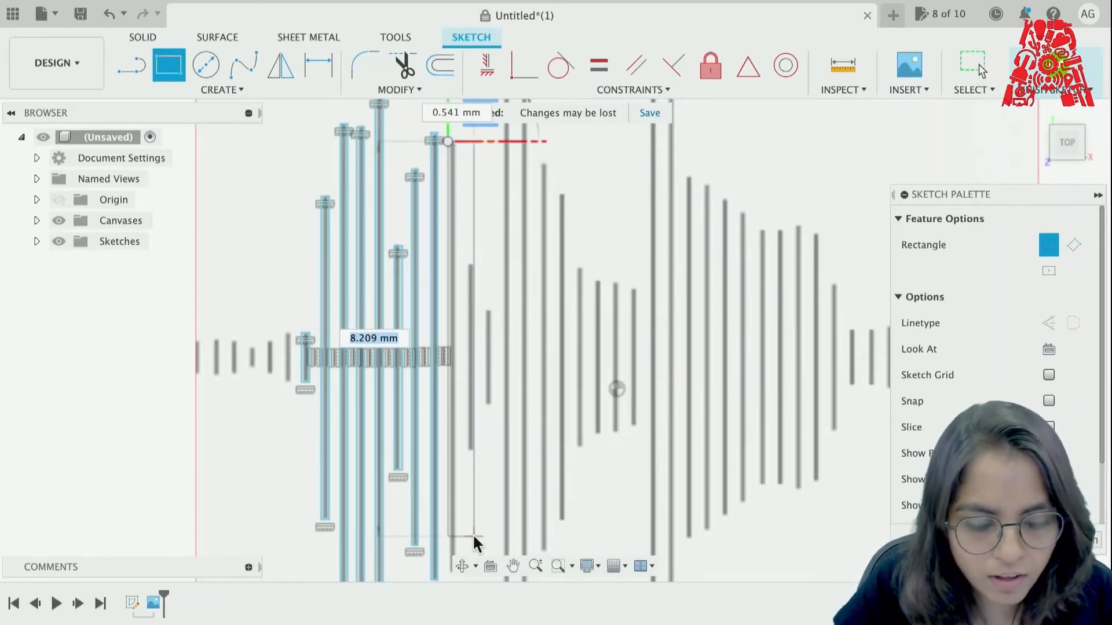
scroll(474, 541, down, 2)
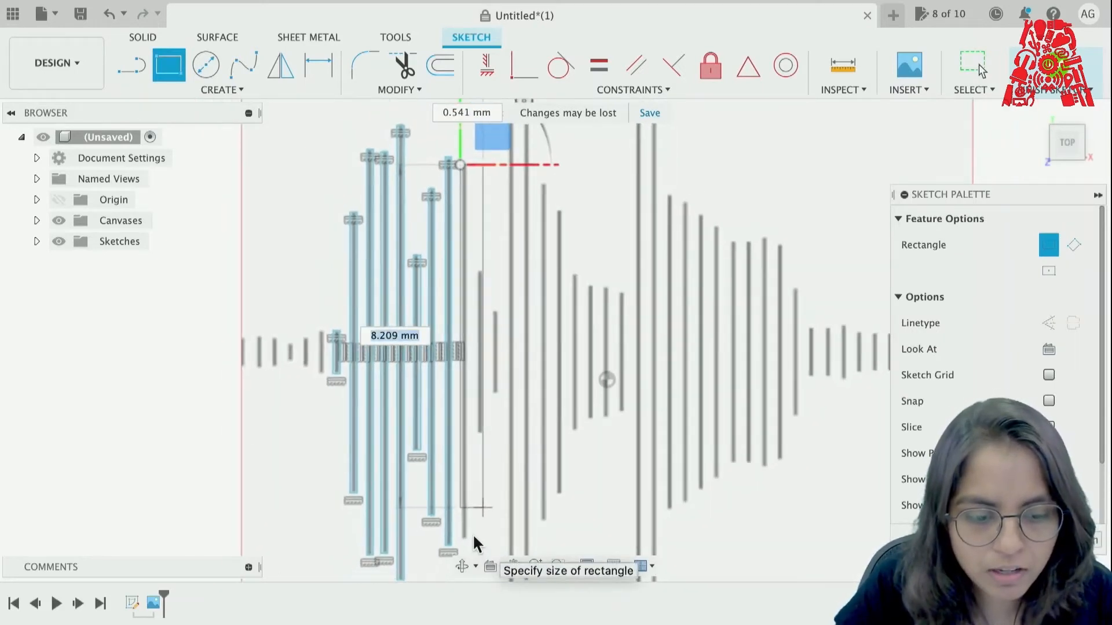
click(468, 538)
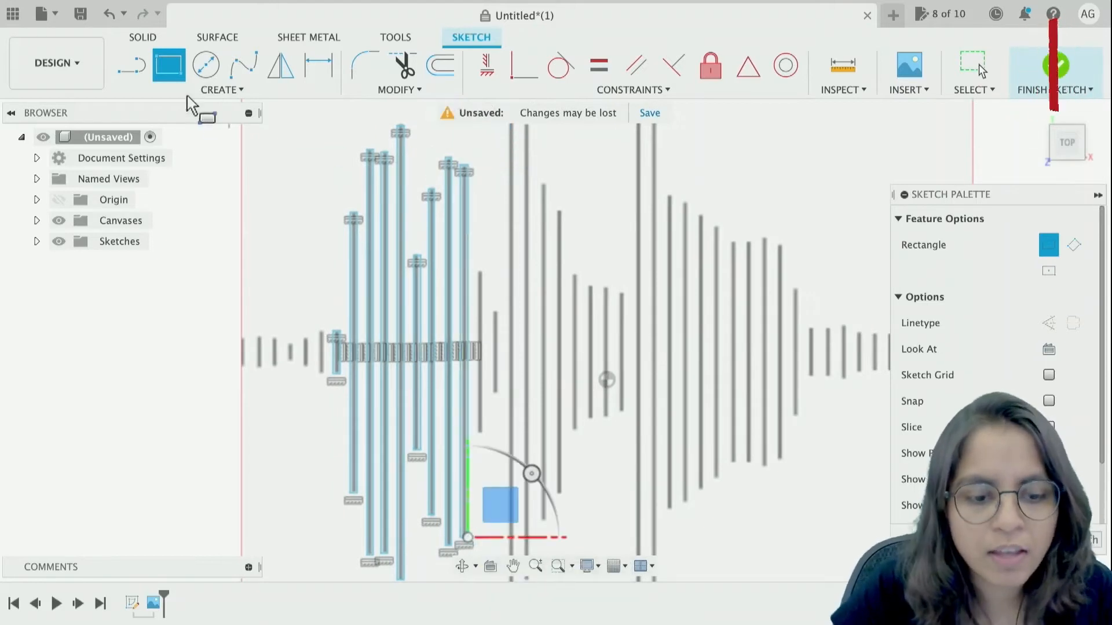
Step: Trace the two short bars after the eighth tall bar with narrow two-point rectangles, the first about 3.8 mm tall and 0.17 mm wide
click(476, 273)
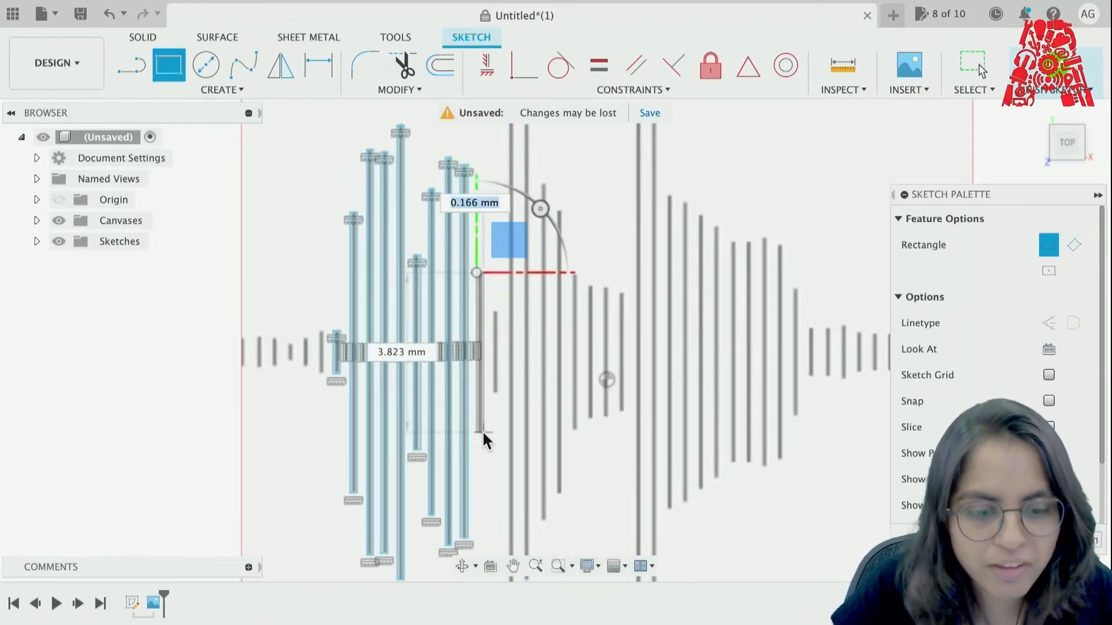
click(481, 430)
click(483, 432)
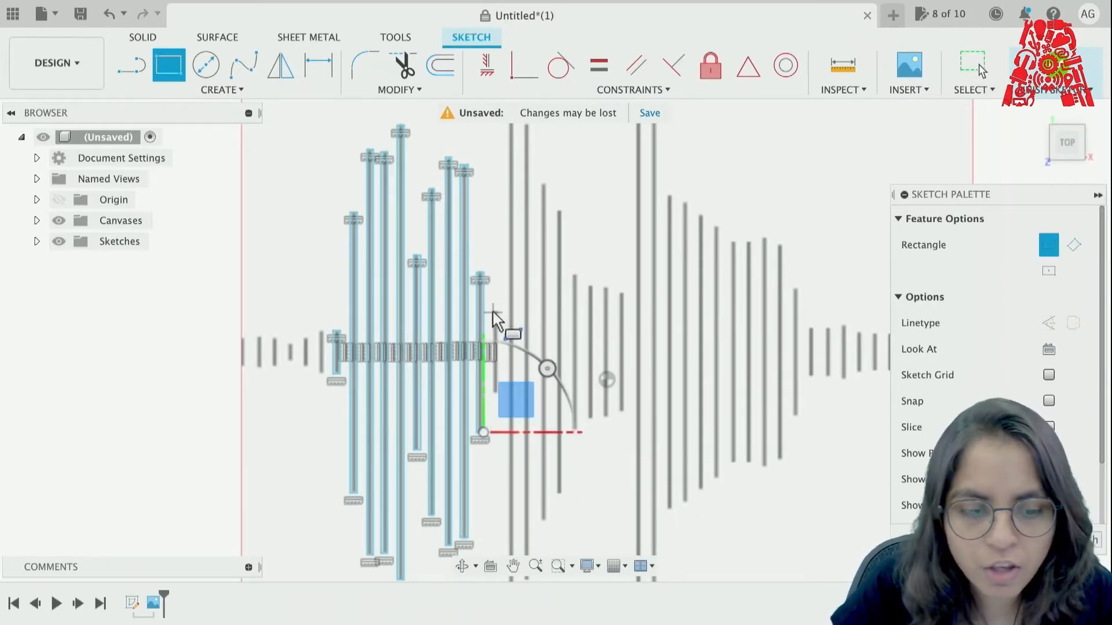
click(493, 313)
click(500, 393)
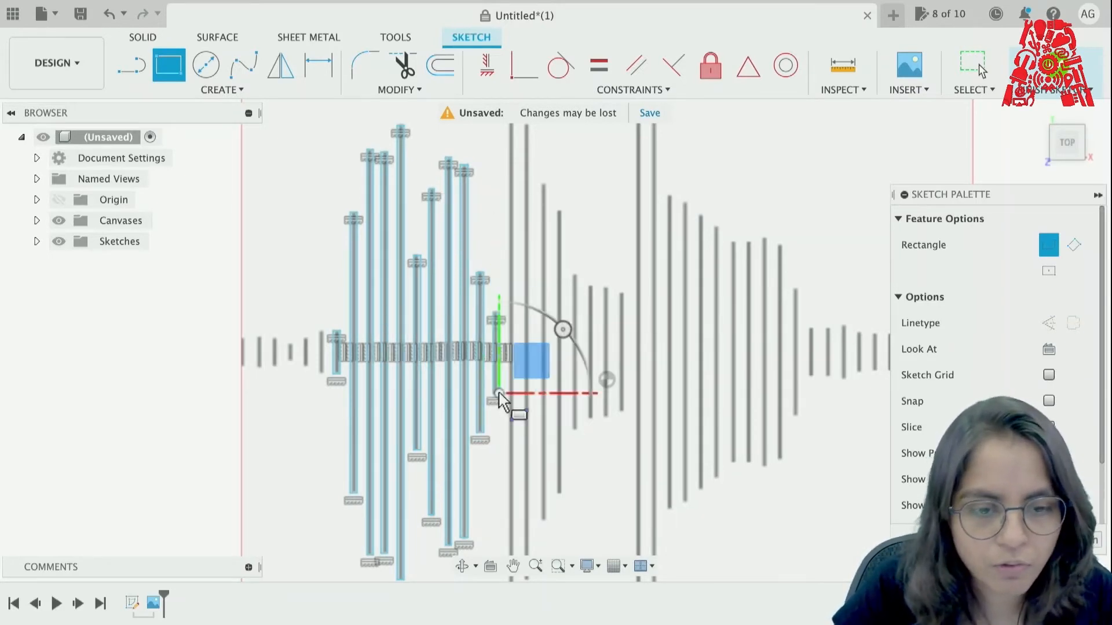
Step: Trace the first bar of the tall pair after the short bars with a two-point rectangle about 11 mm tall and 0.16 mm wide
scroll(509, 223, down, 1)
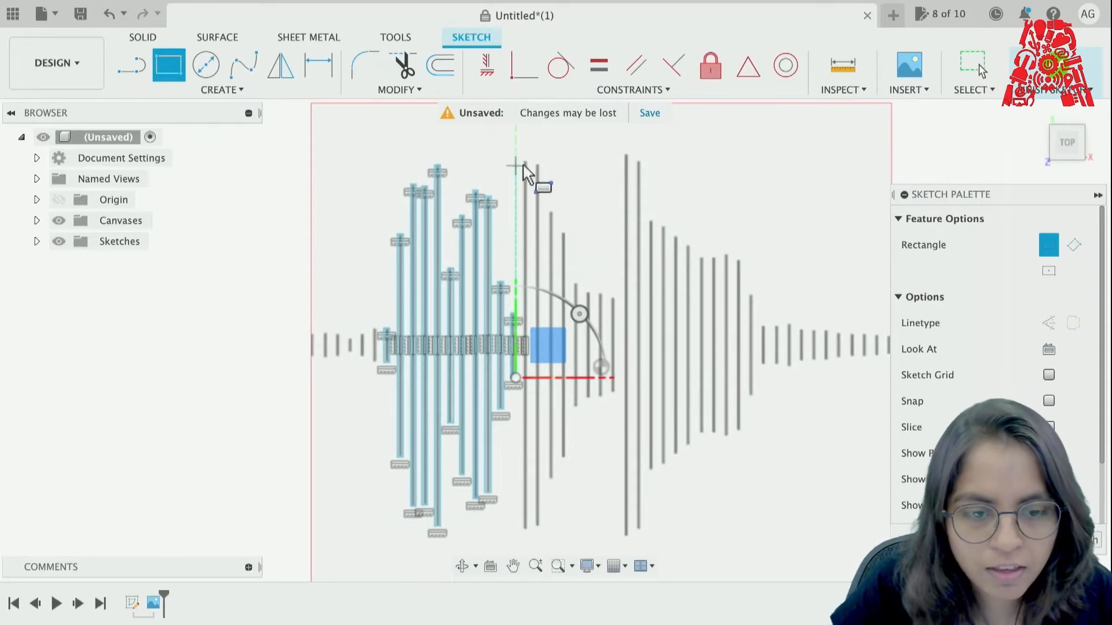
scroll(523, 164, up, 1)
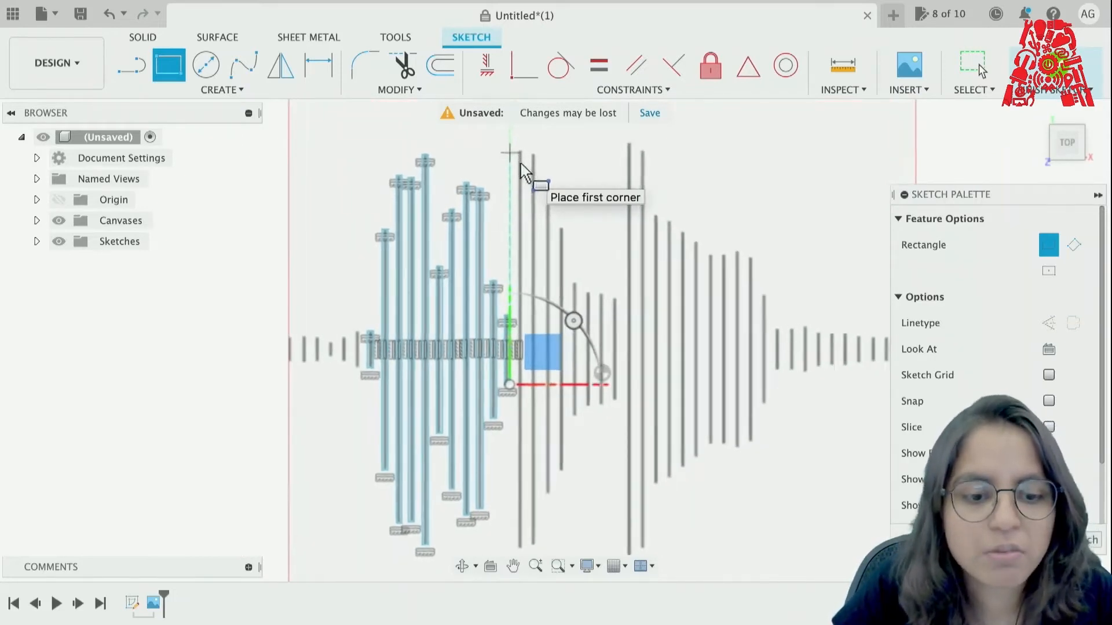
click(515, 144)
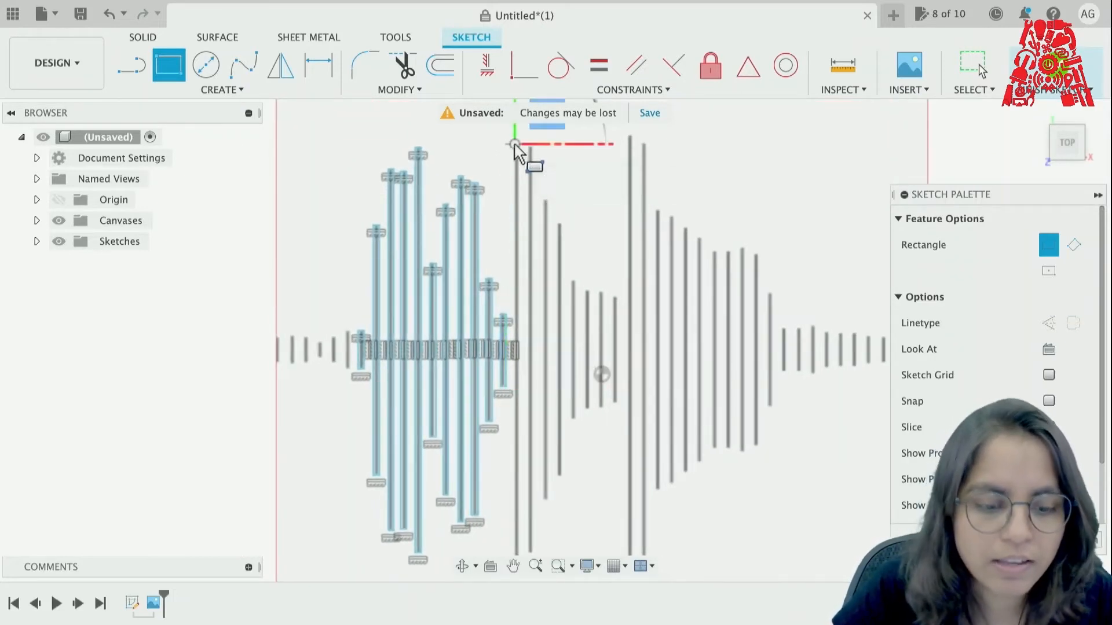
scroll(512, 513, down, 2)
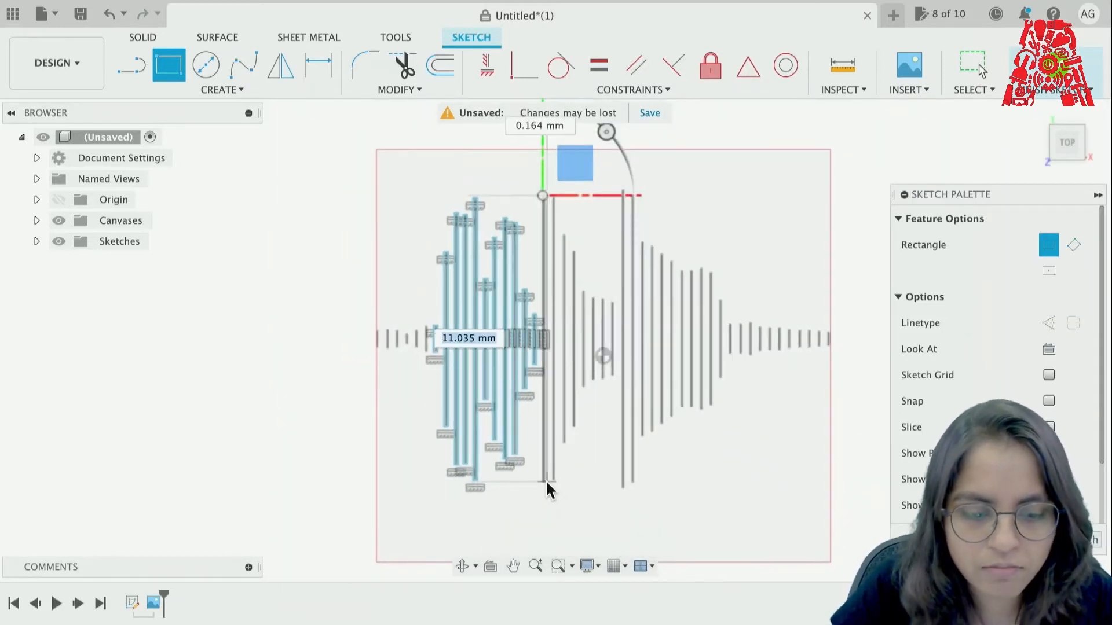
click(546, 480)
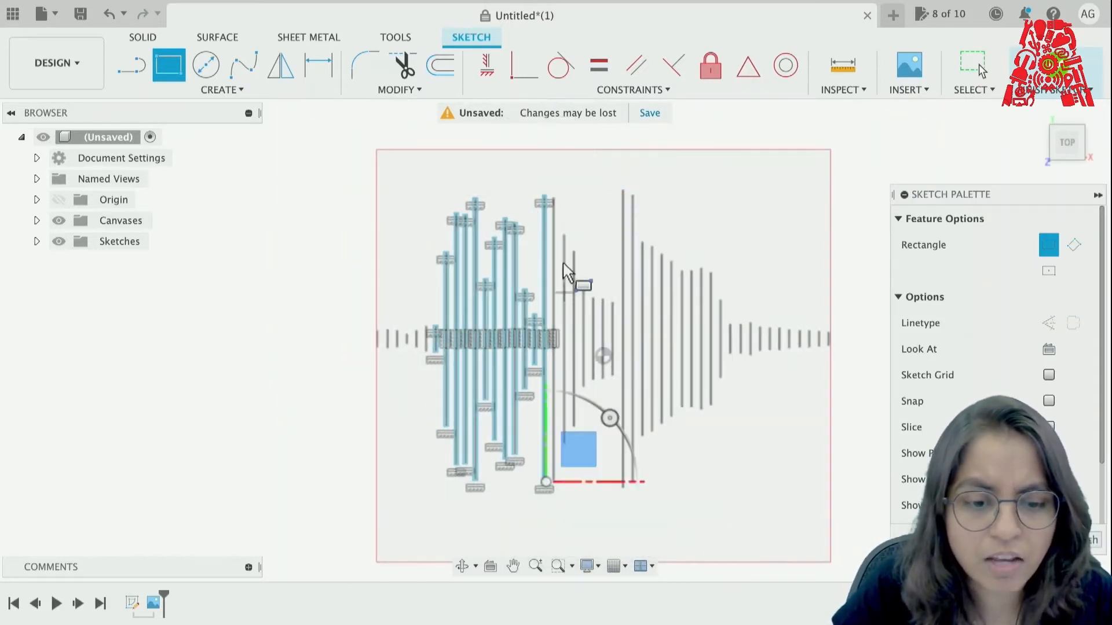
scroll(564, 269, up, 2)
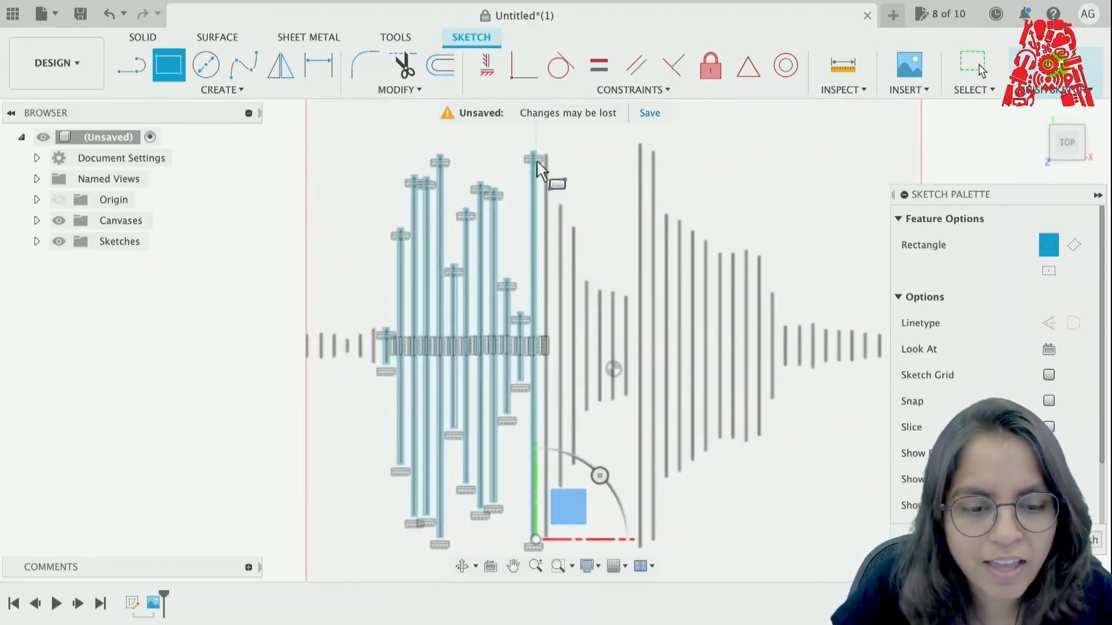
click(545, 154)
key(Escape)
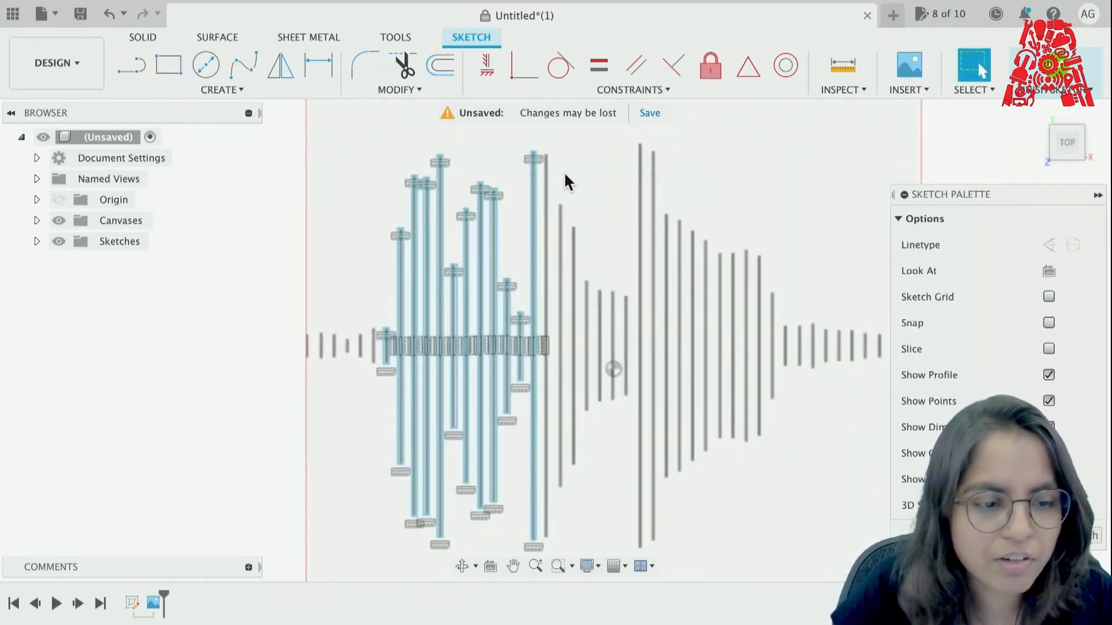
click(169, 65)
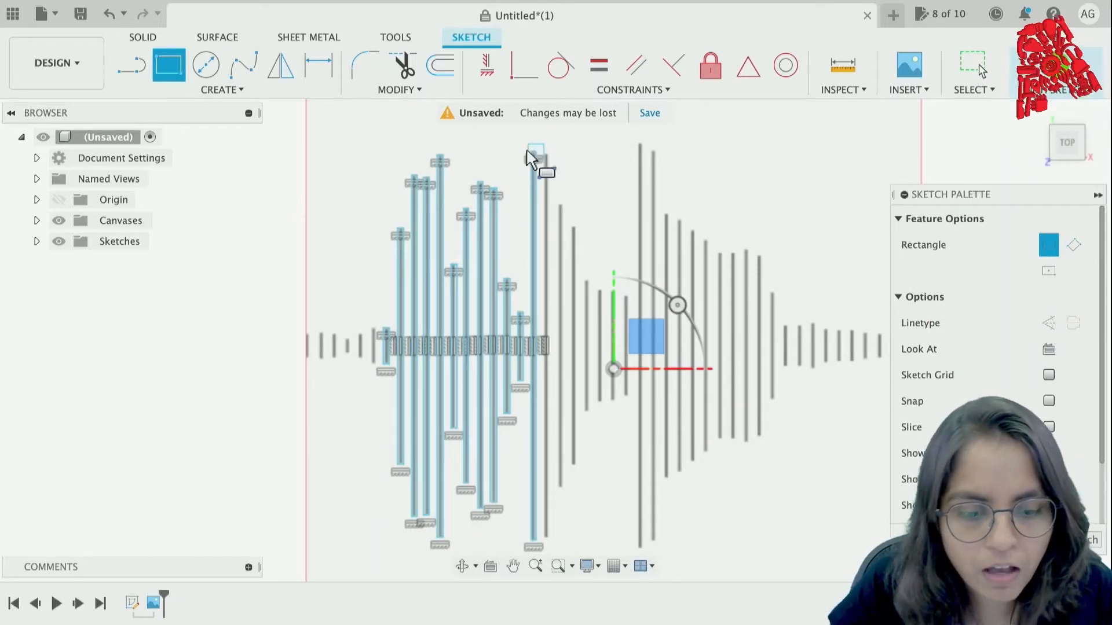
scroll(542, 167, up, 1)
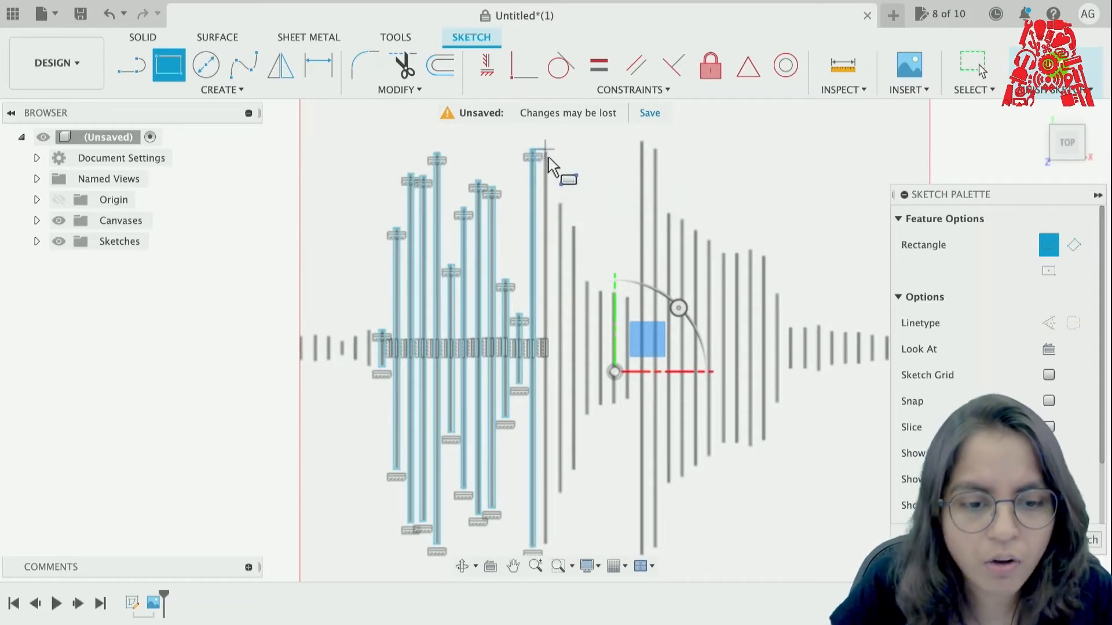
scroll(550, 165, up, 2)
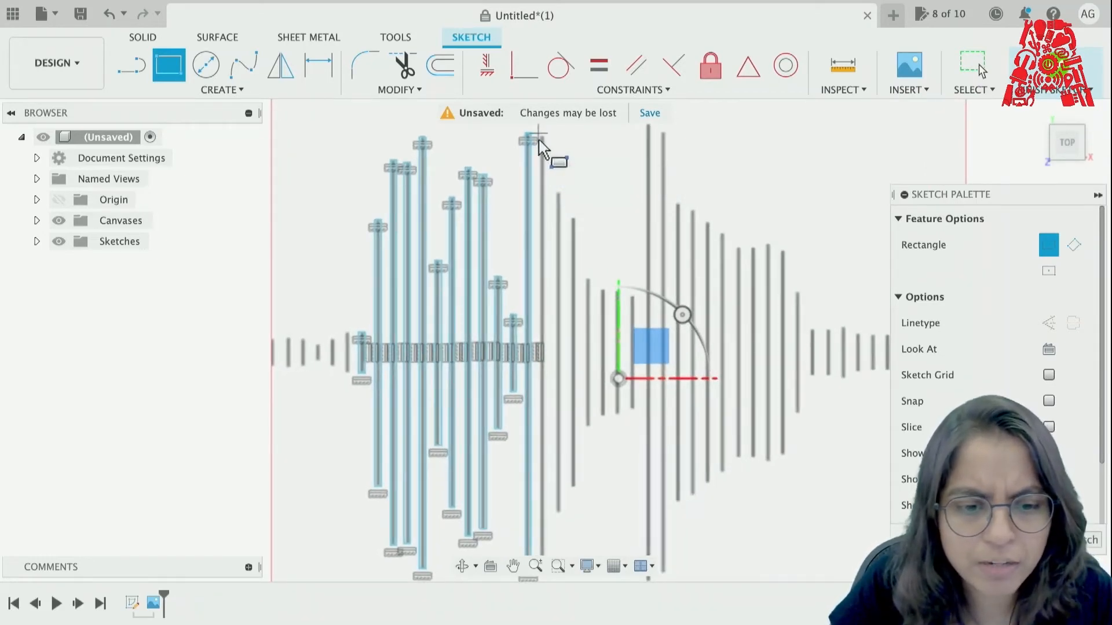
click(540, 139)
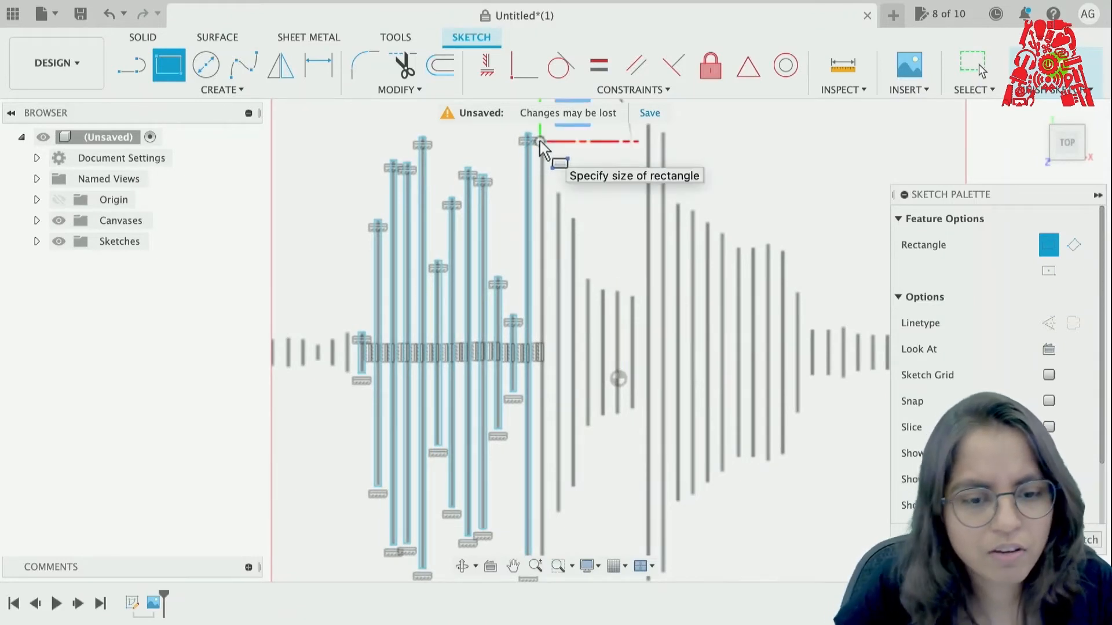
key(Escape)
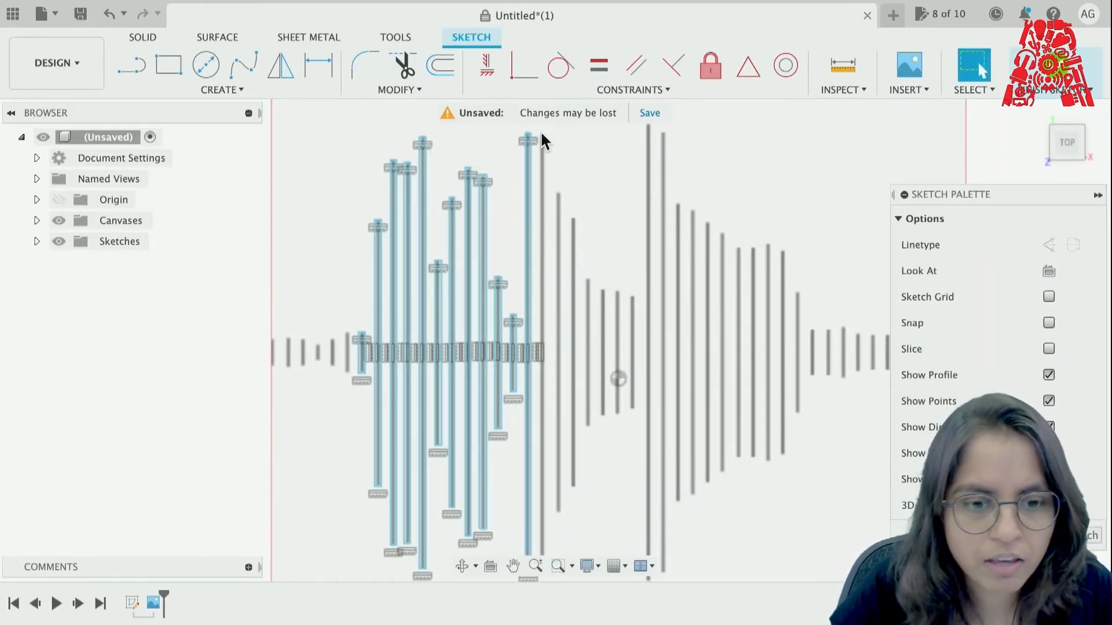
Step: Trace the medium-height bar just after the tall pair with a narrow two-point rectangle, leaving the pair's second bar untraced
scroll(542, 135, up, 1)
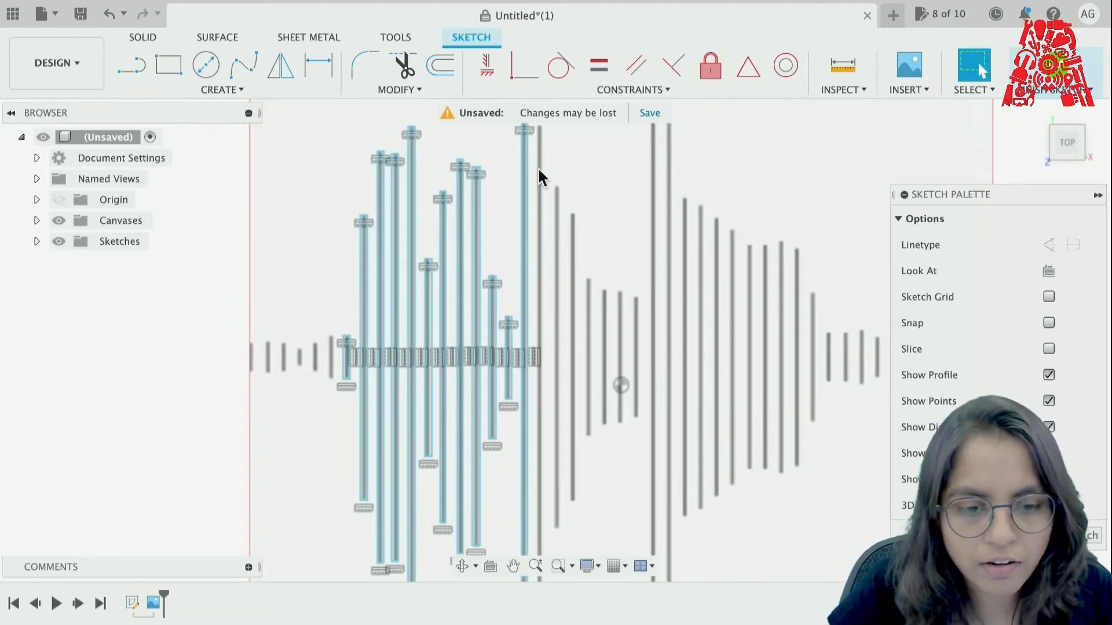
scroll(538, 172, up, 3)
scroll(538, 173, down, 2)
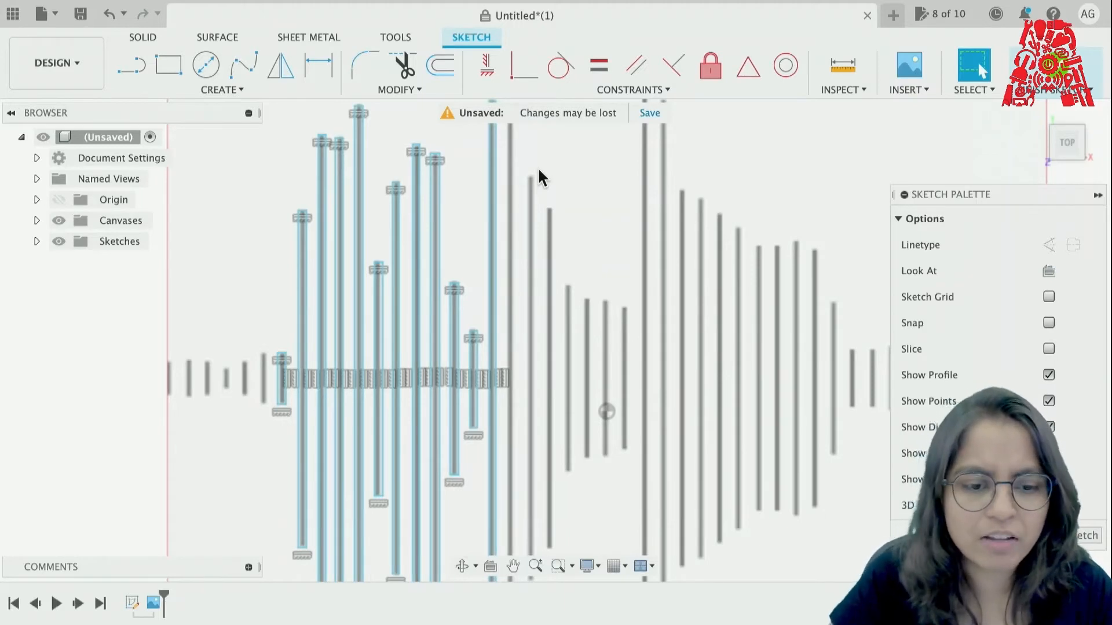
scroll(513, 228, down, 2)
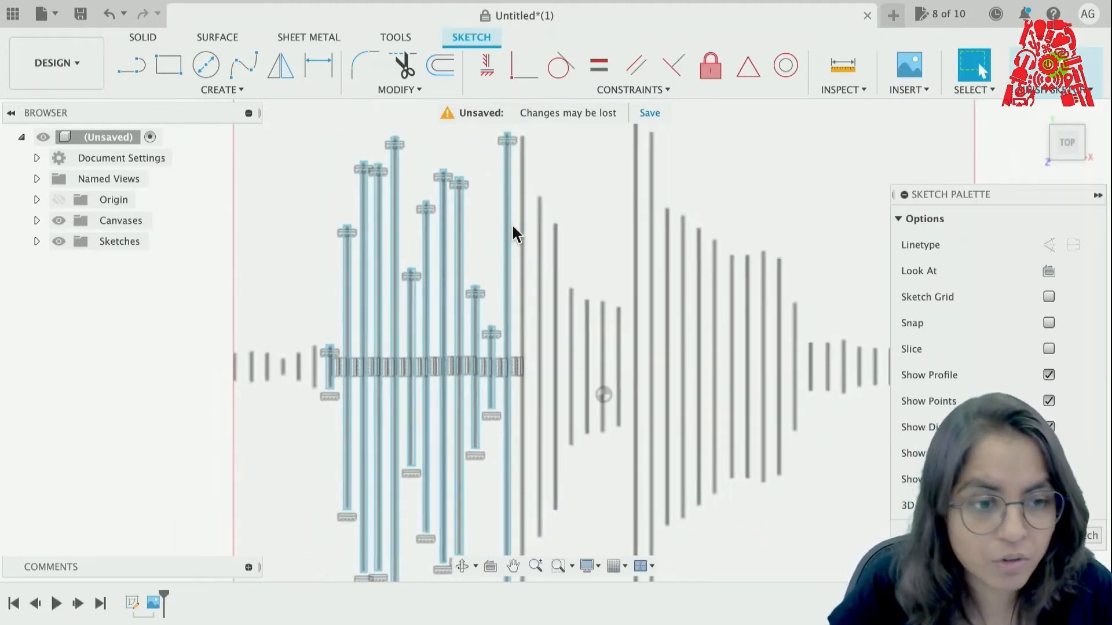
click(169, 64)
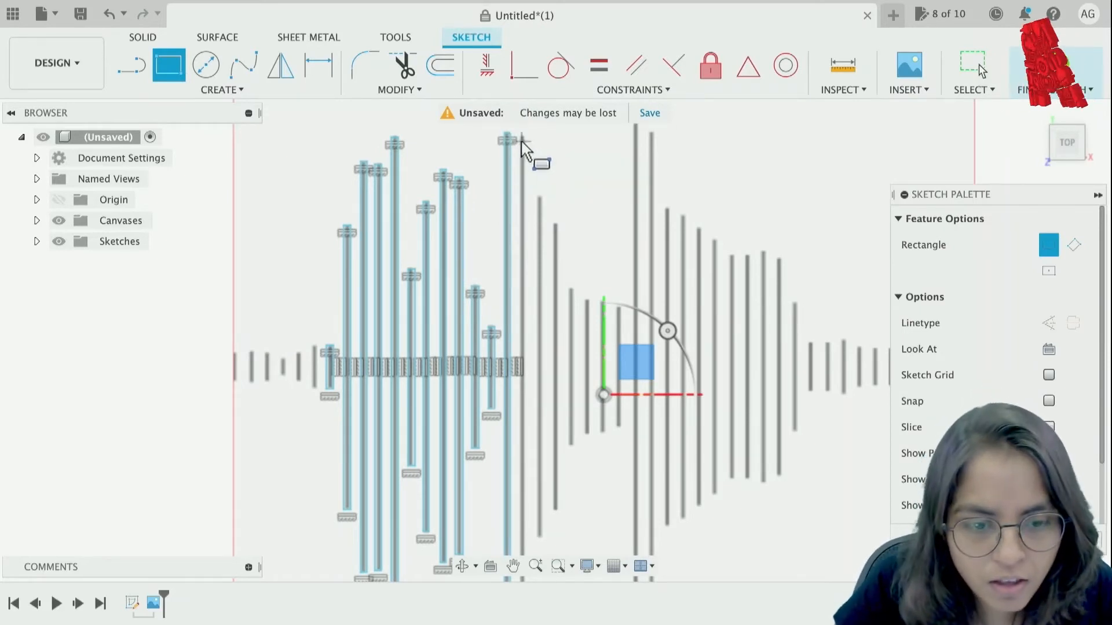
scroll(520, 156, up, 2)
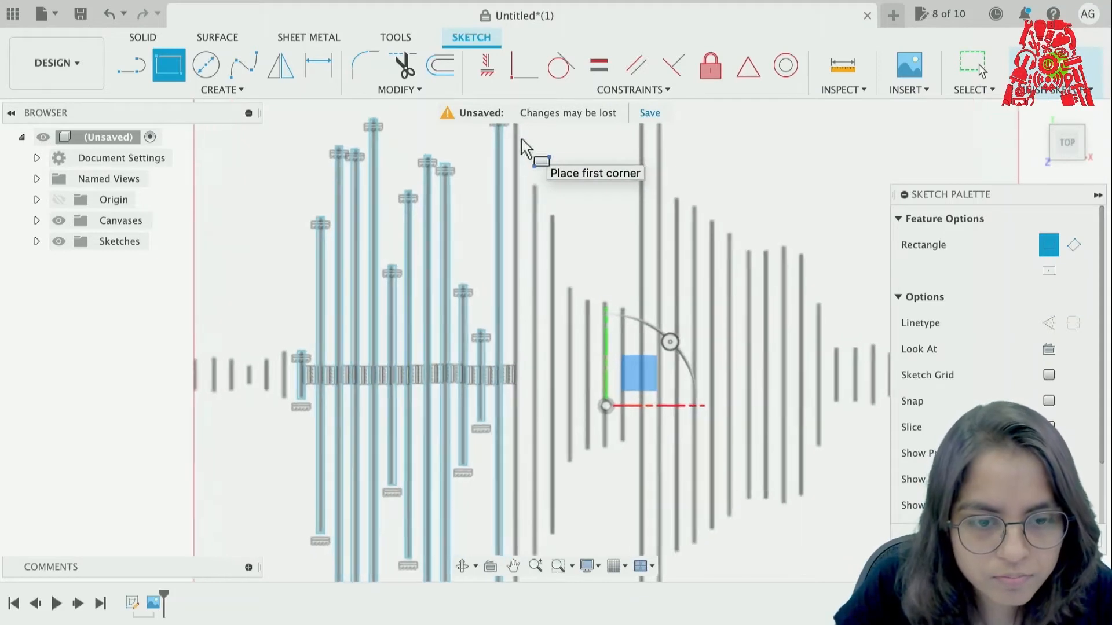
scroll(515, 186, up, 2)
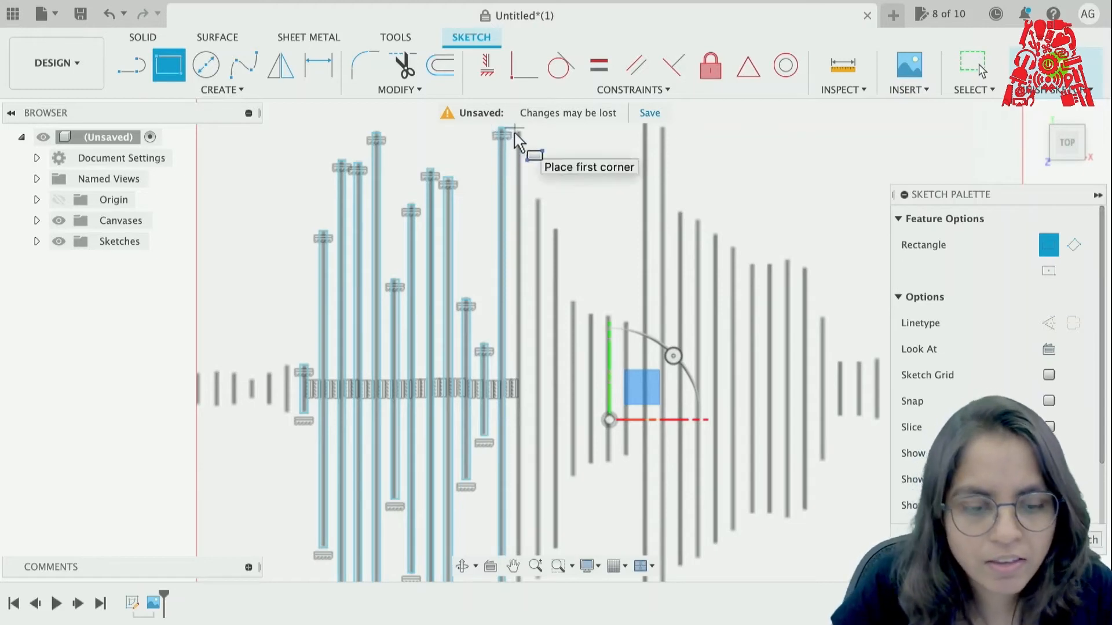
scroll(544, 198, down, 3)
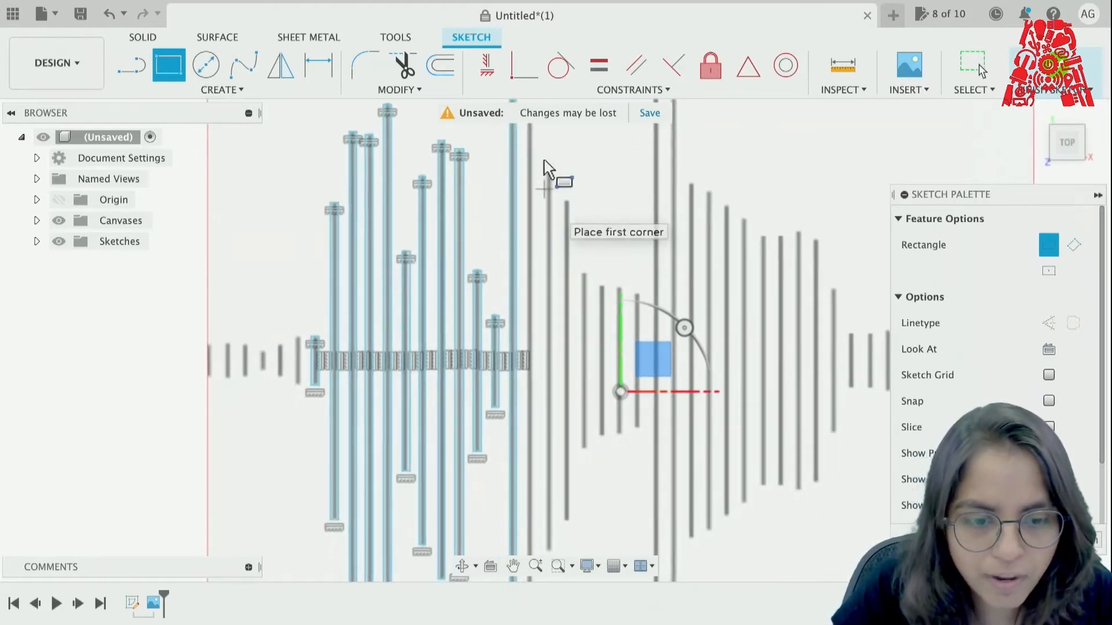
scroll(482, 362, down, 3)
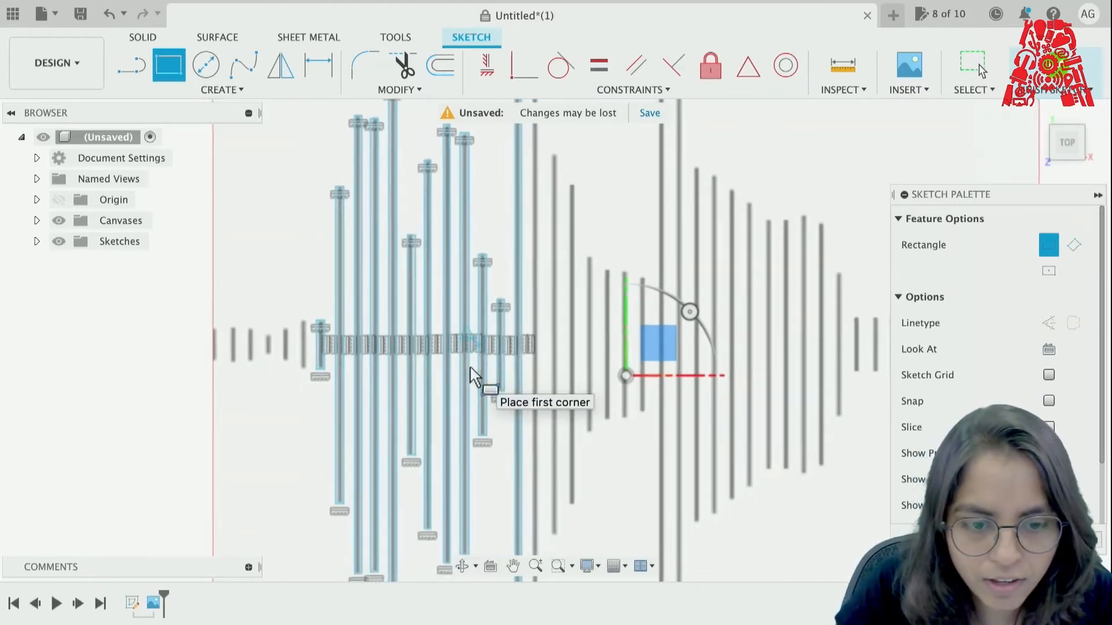
click(552, 154)
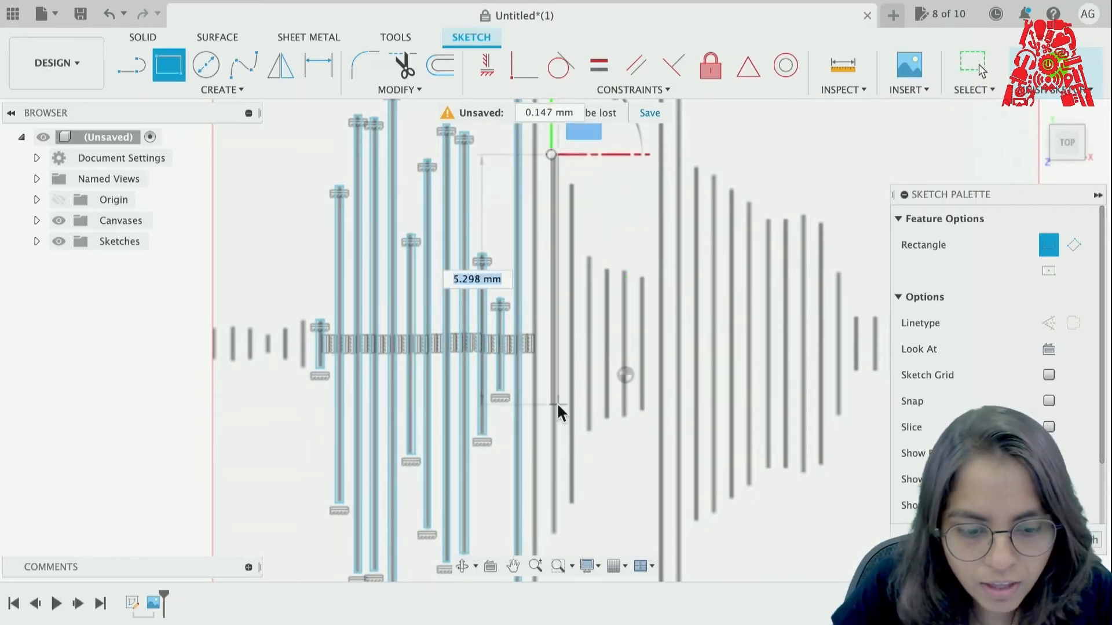
click(557, 534)
Step: Trace the skipped second bar of the tall pair with a two-point rectangle about 11 mm tall and 0.12 mm wide
scroll(519, 455, down, 2)
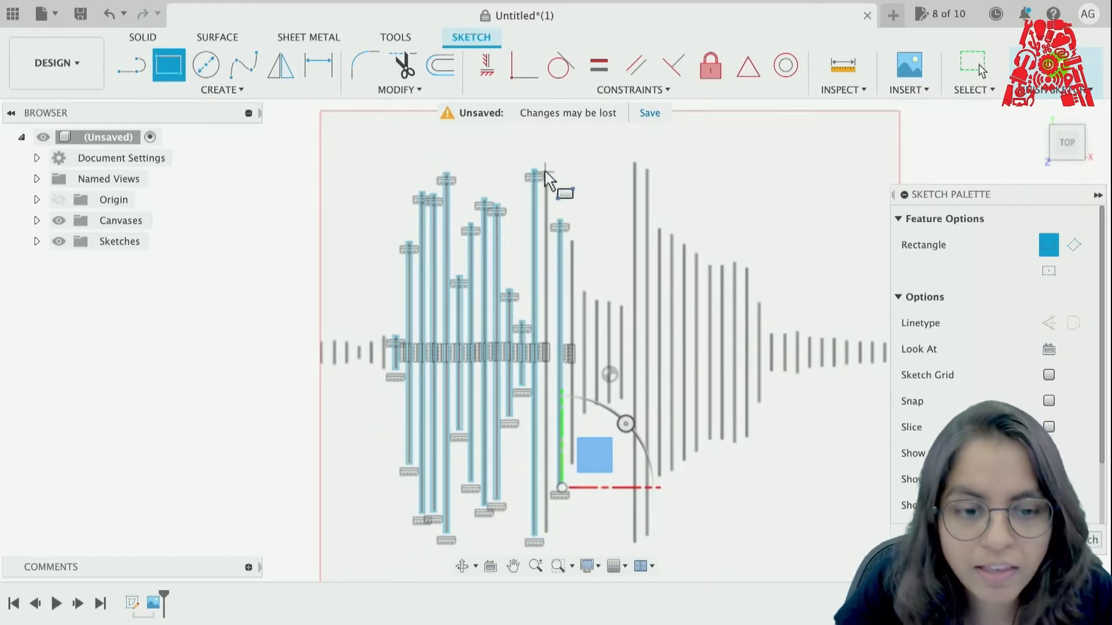
scroll(549, 179, up, 2)
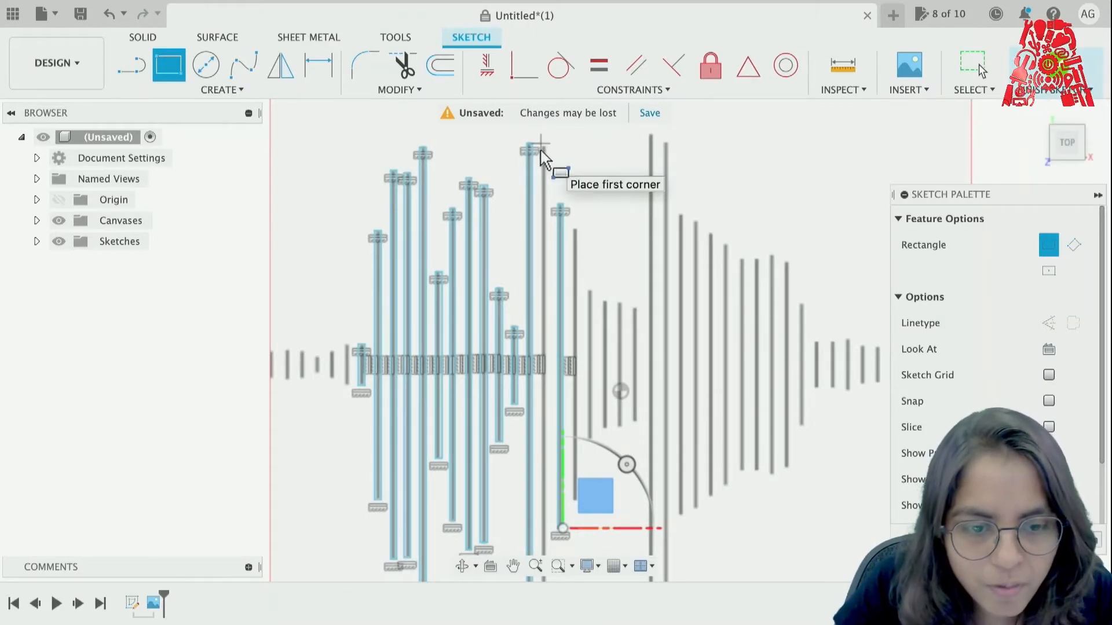
scroll(541, 149, up, 1)
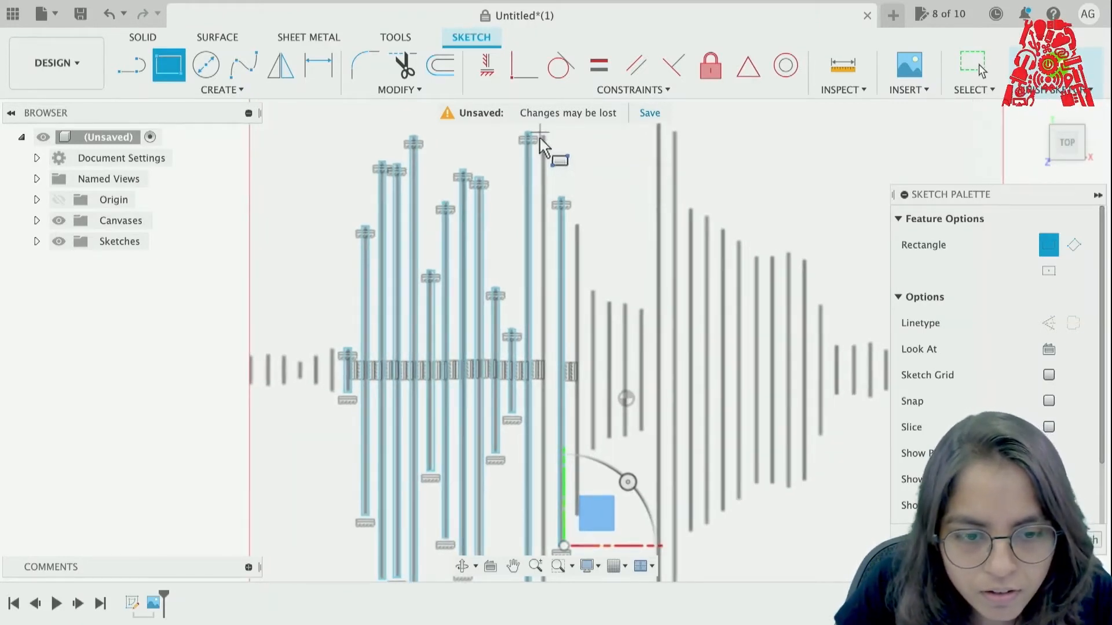
click(540, 140)
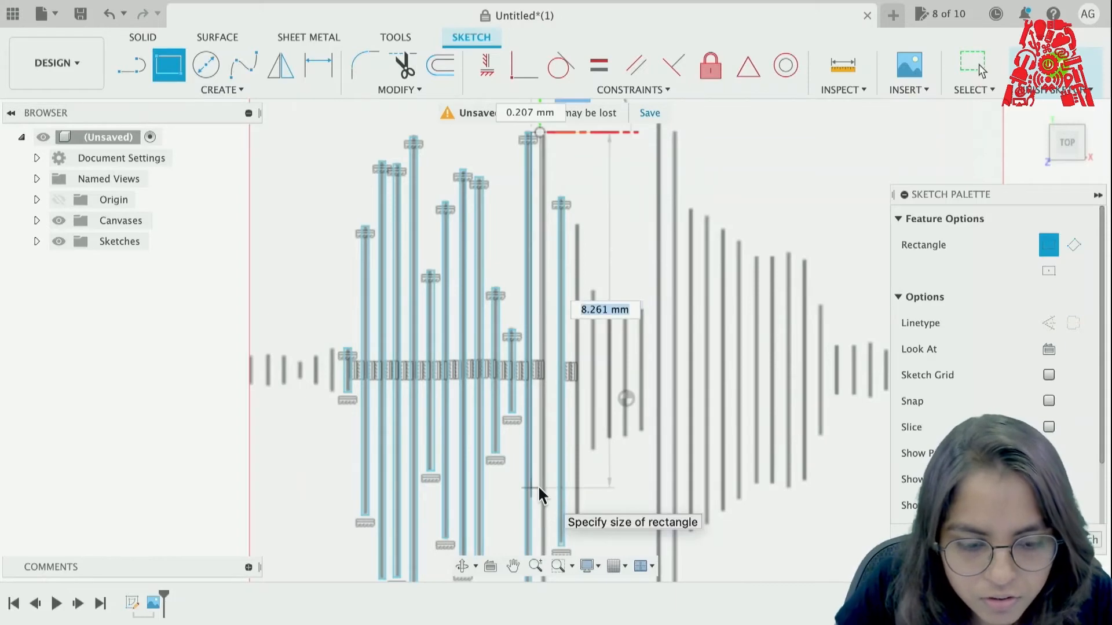
scroll(539, 488, up, 1)
scroll(538, 488, up, 1)
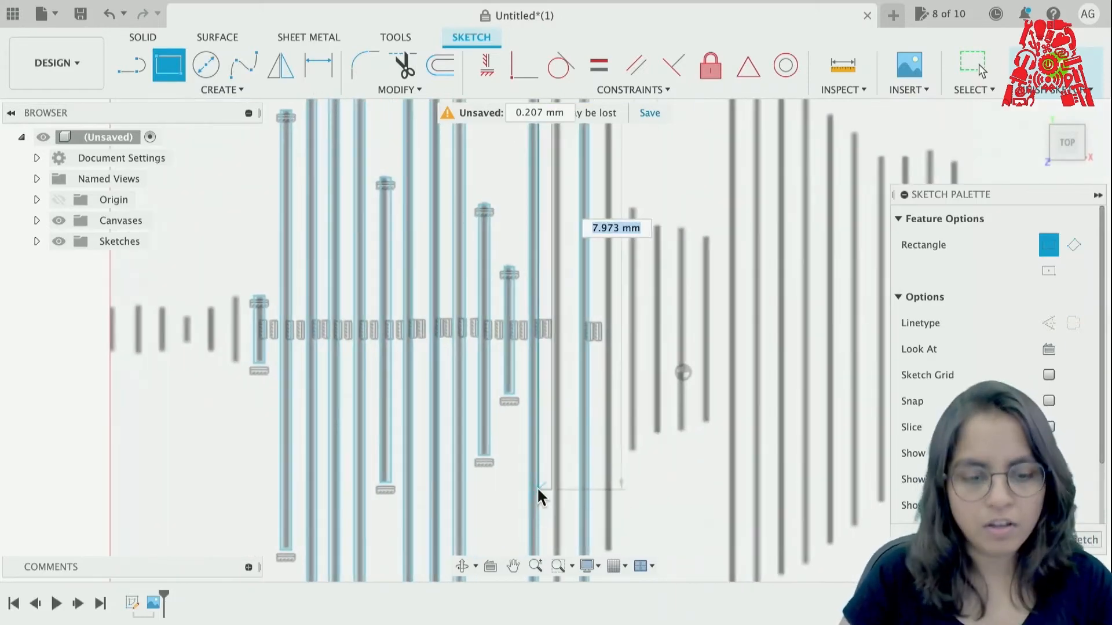
scroll(539, 488, up, 2)
scroll(538, 488, down, 2)
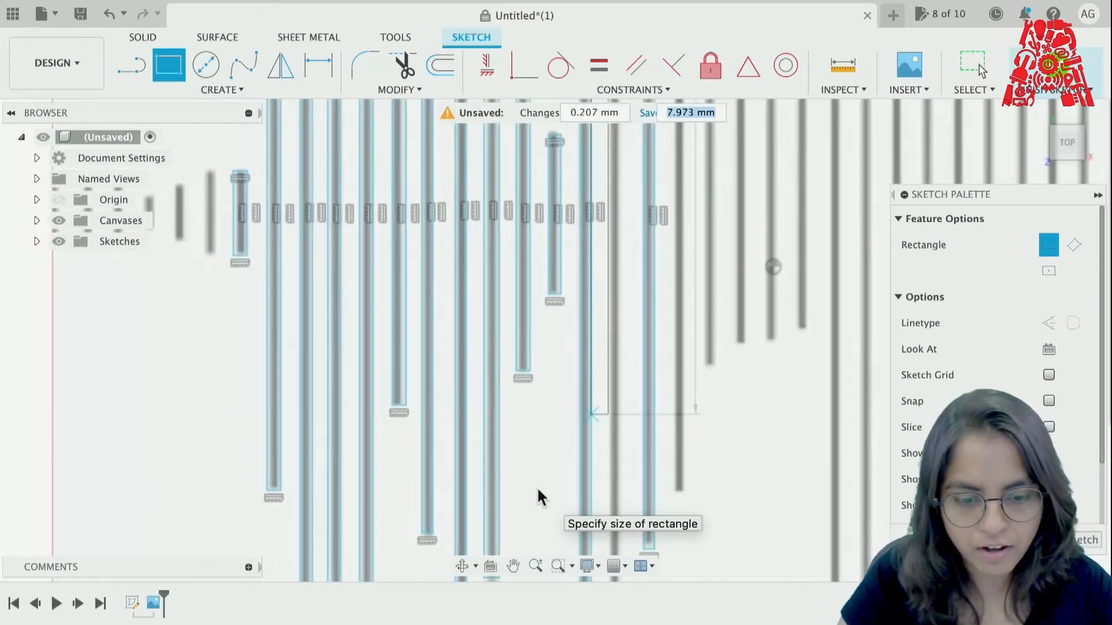
scroll(538, 488, left, 1)
scroll(537, 488, down, 2)
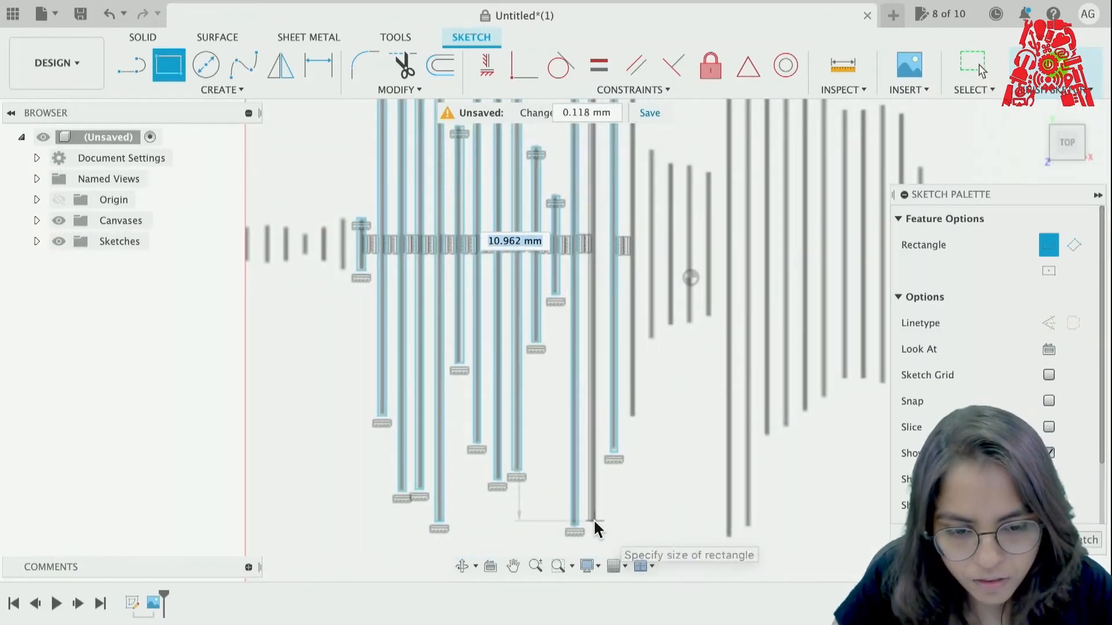
click(594, 519)
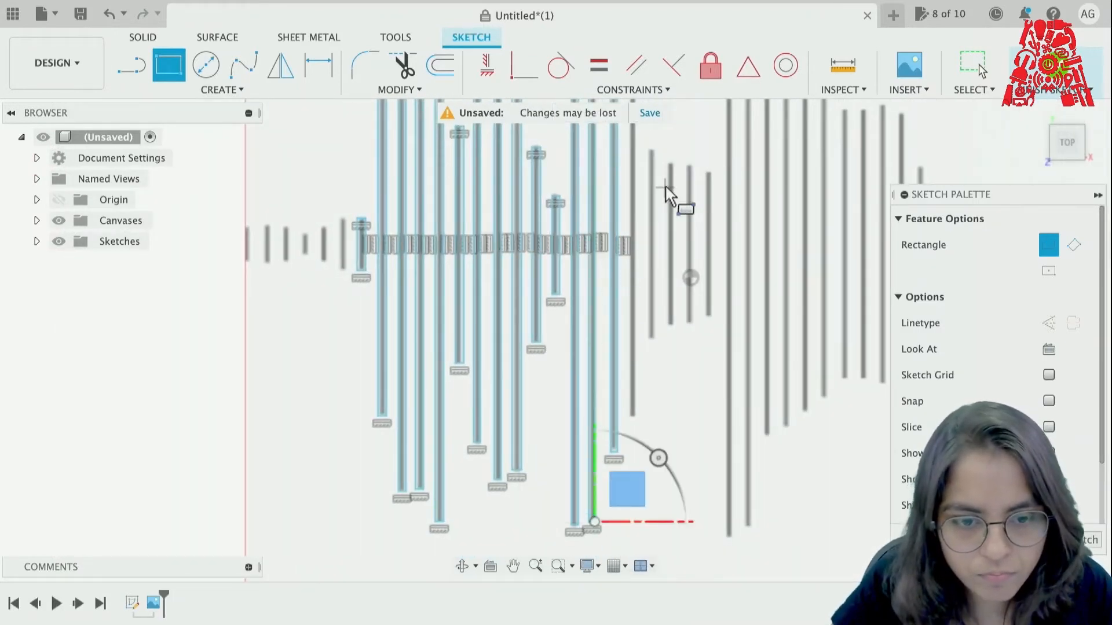
Step: Trace the second medium-height bar after the tall pair with a narrow two-point rectangle along its full height
scroll(666, 189, down, 3)
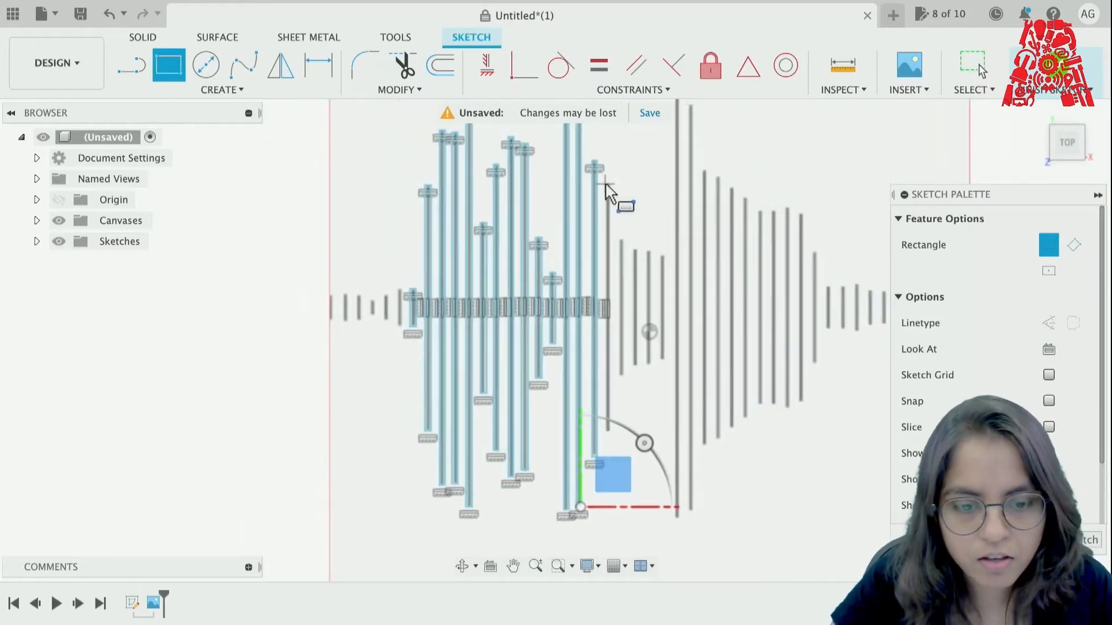
click(605, 184)
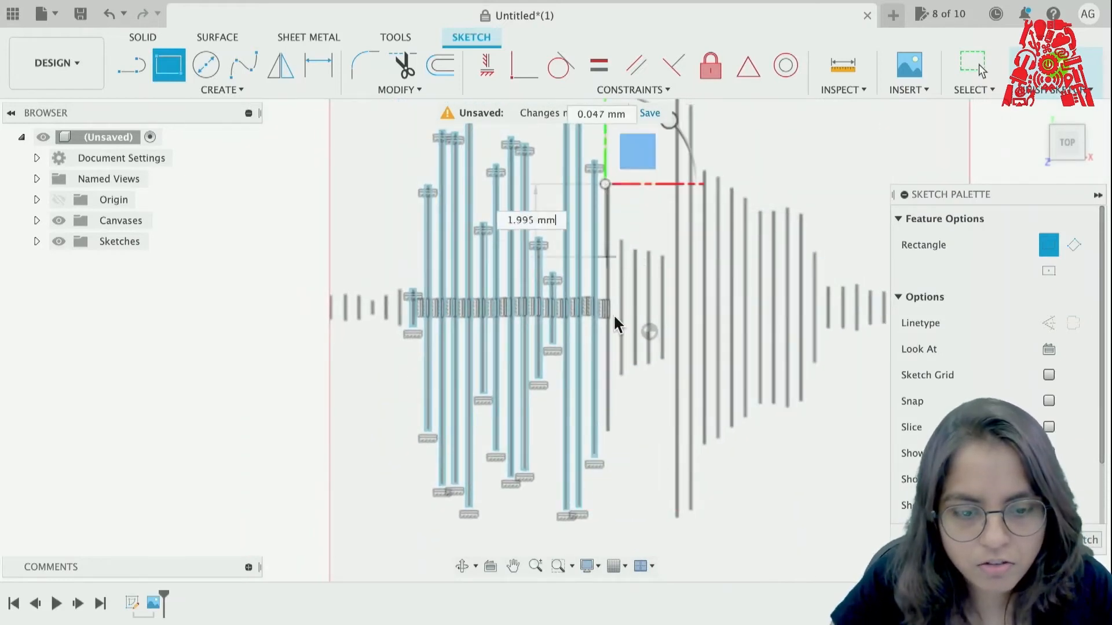
click(611, 432)
Step: Trace the group of four shorter bars near the waveform's centre, each with its own narrow two-point rectangle
scroll(609, 270, up, 3)
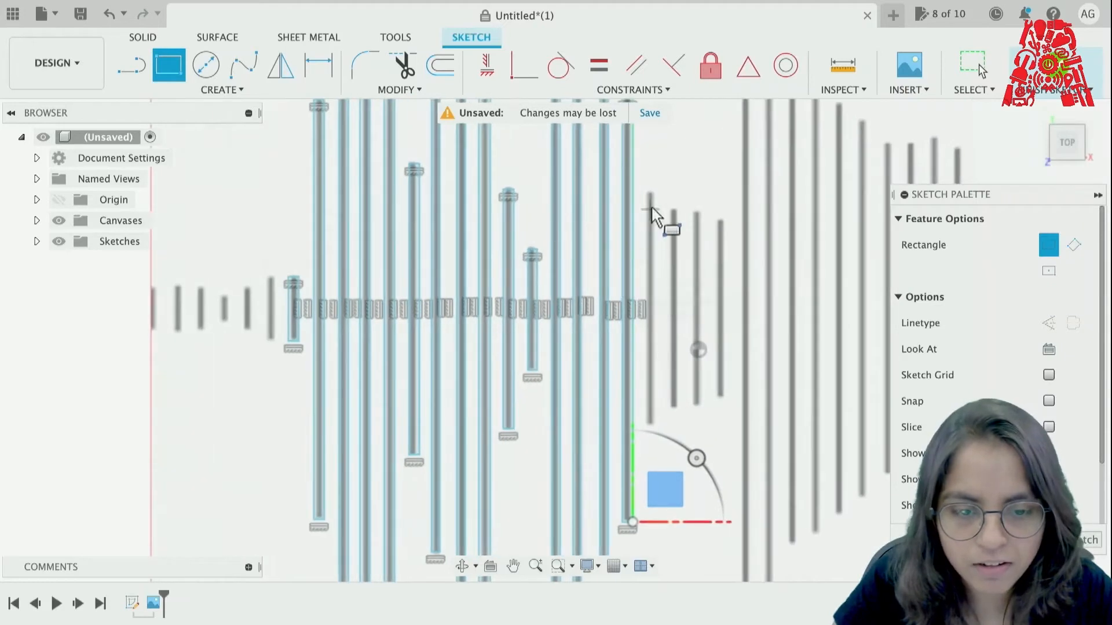
click(649, 196)
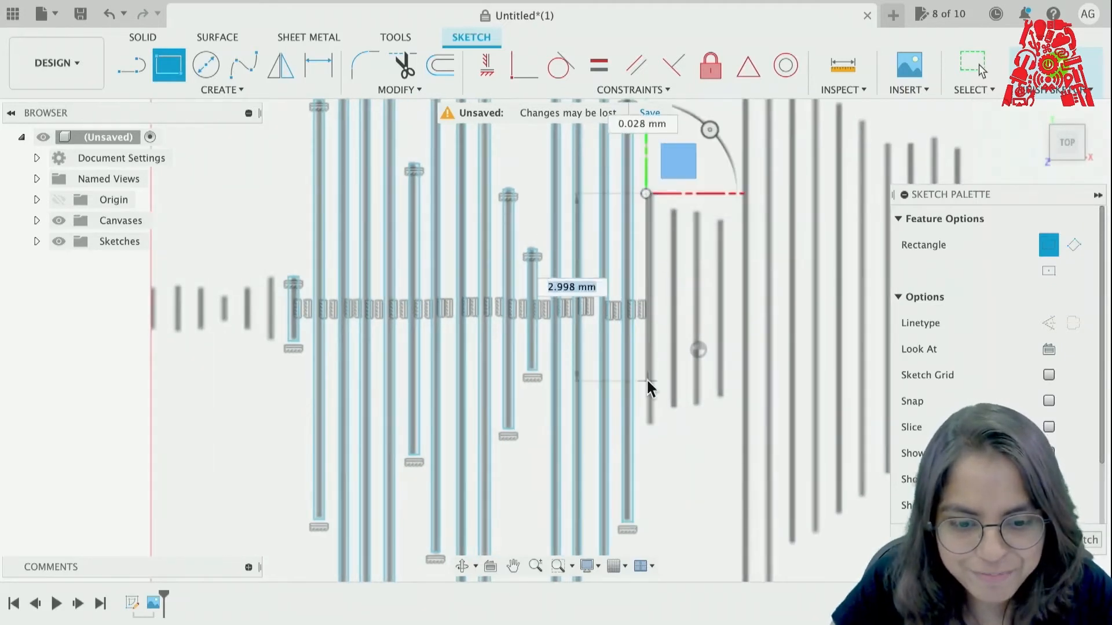
click(652, 422)
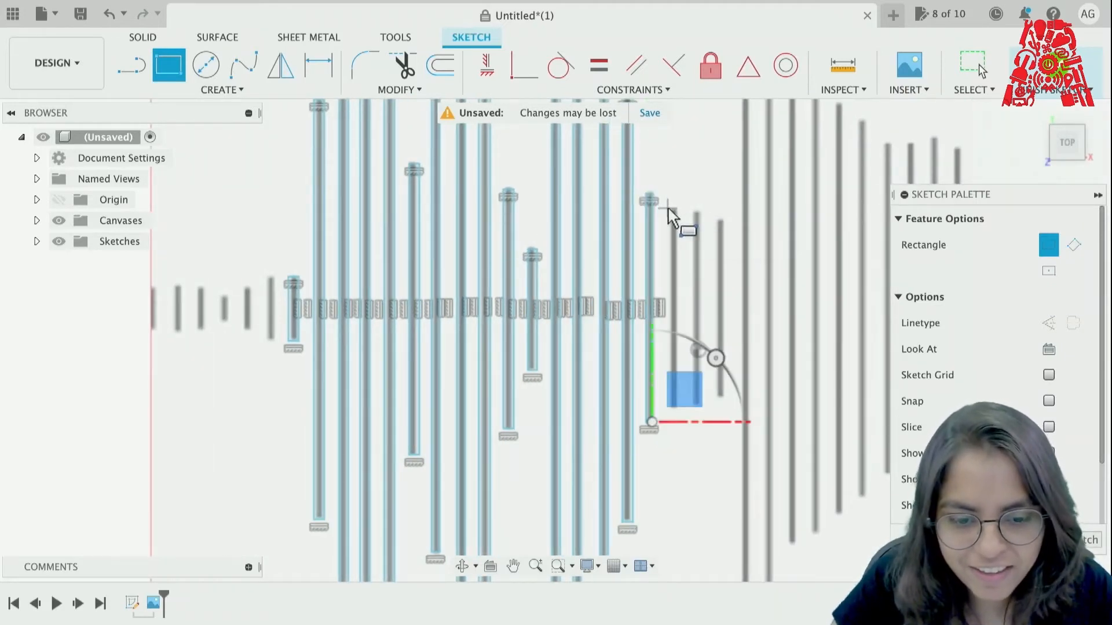
click(668, 209)
click(676, 409)
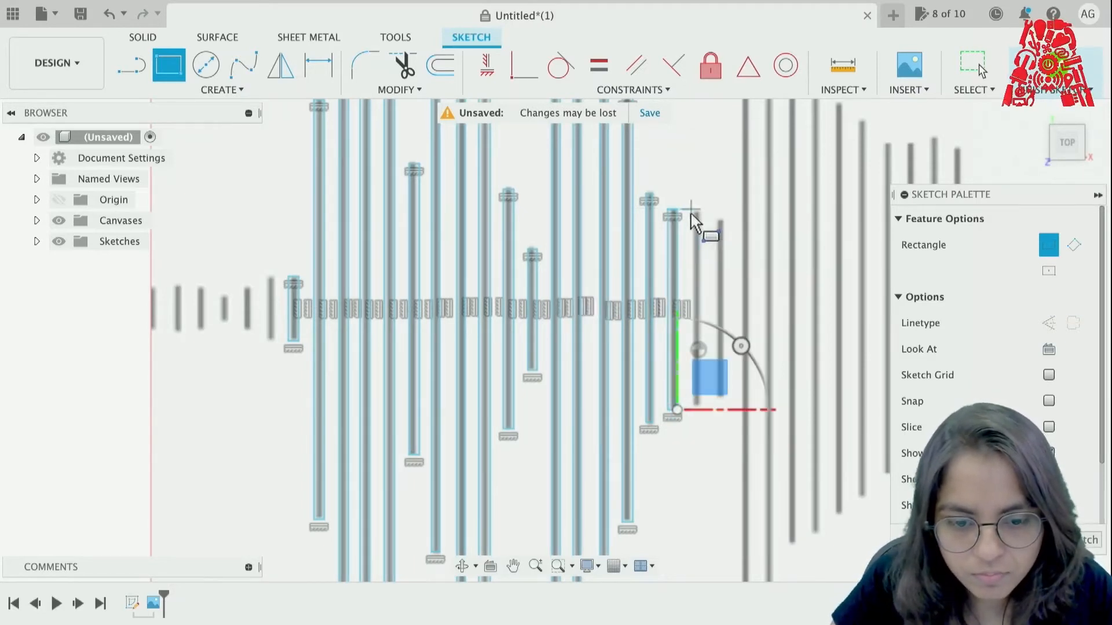
click(690, 209)
click(698, 406)
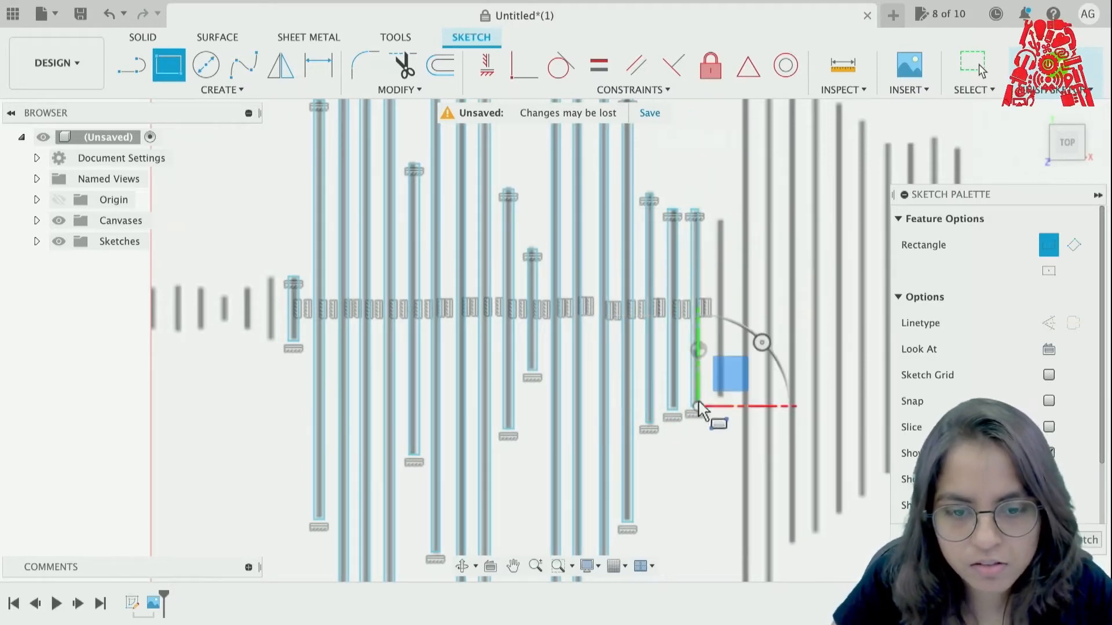
click(718, 223)
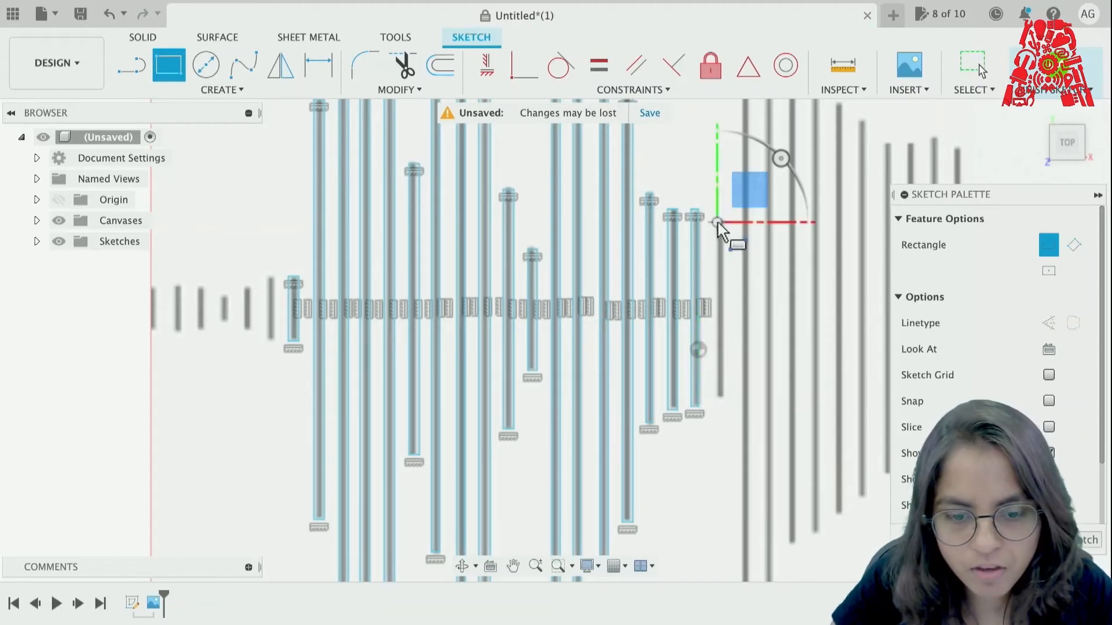
click(724, 399)
Step: Trace the two tallest bars after the four shorter ones with narrow two-point rectangles, the first about 11.5 mm tall
scroll(731, 301, down, 3)
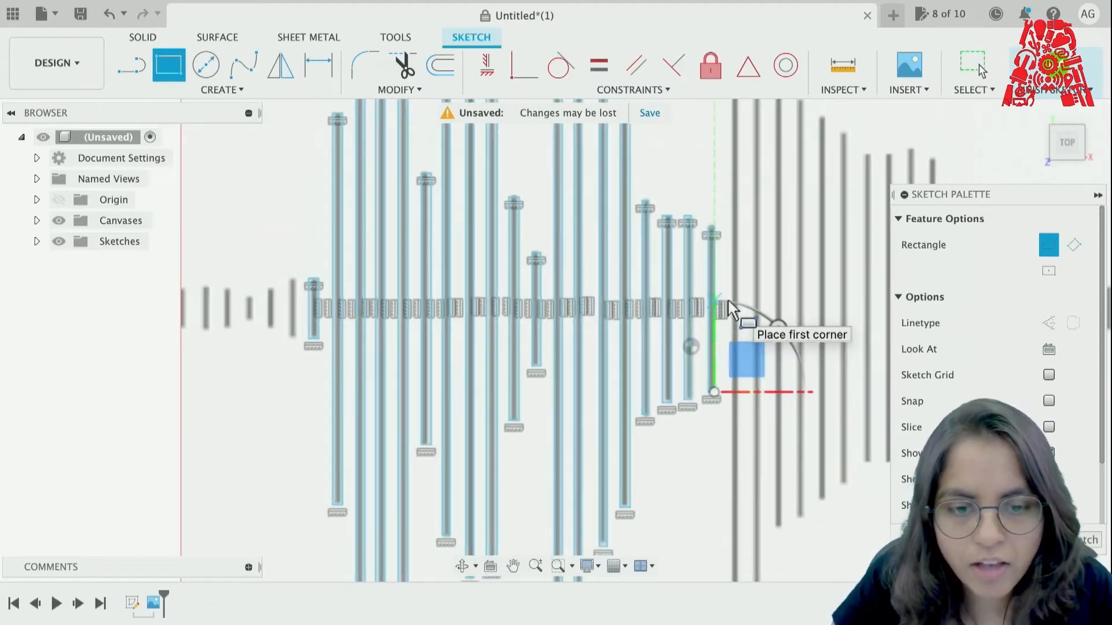
scroll(698, 155, down, 2)
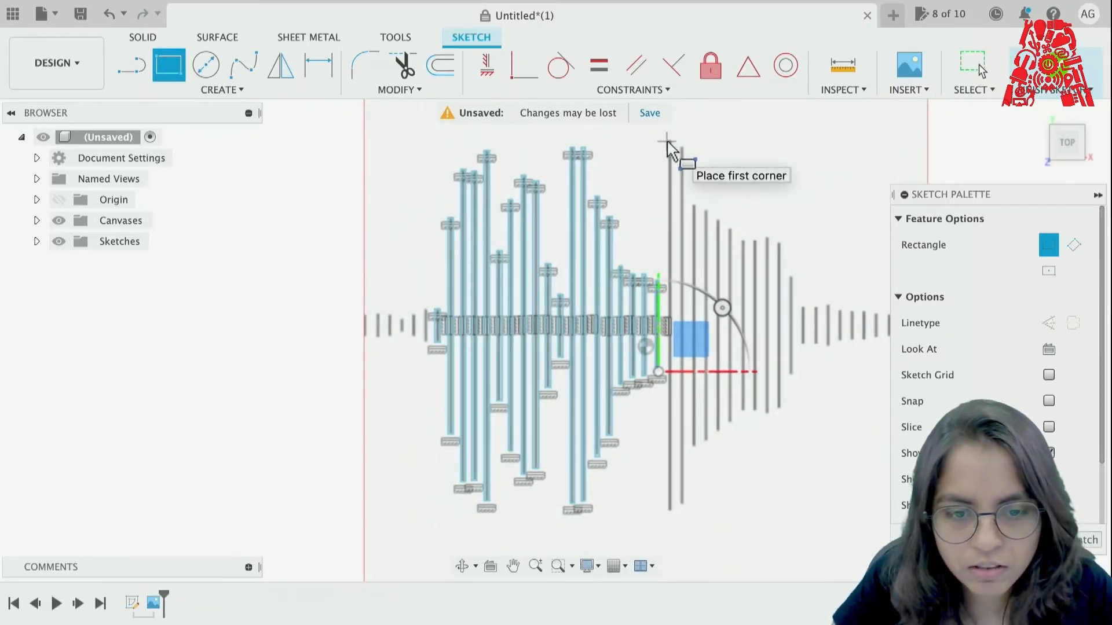
scroll(670, 145, up, 2)
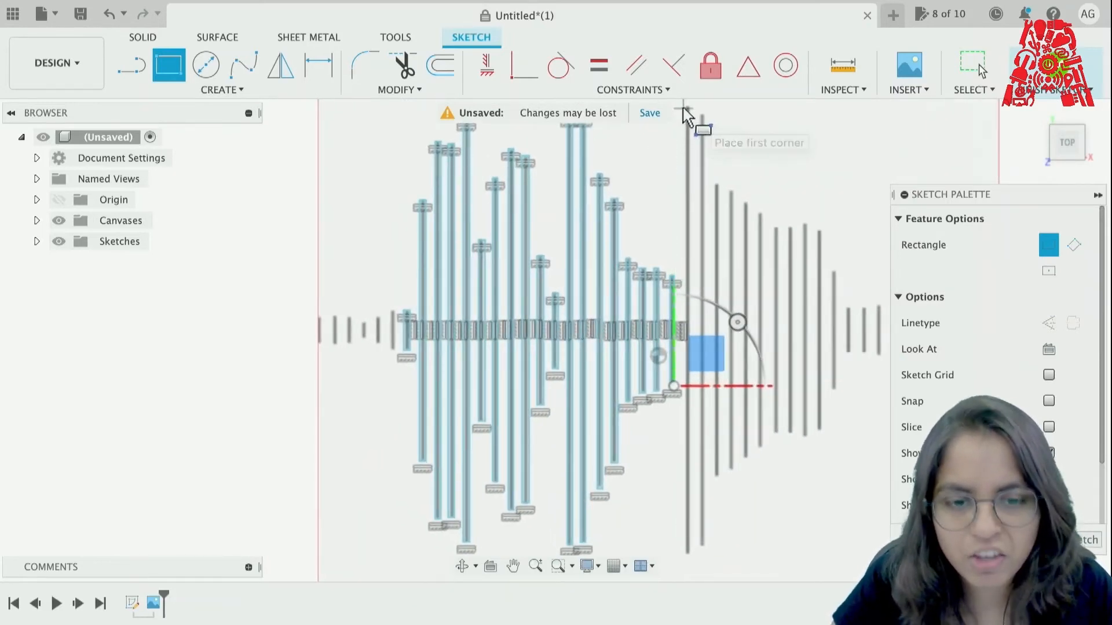
click(685, 108)
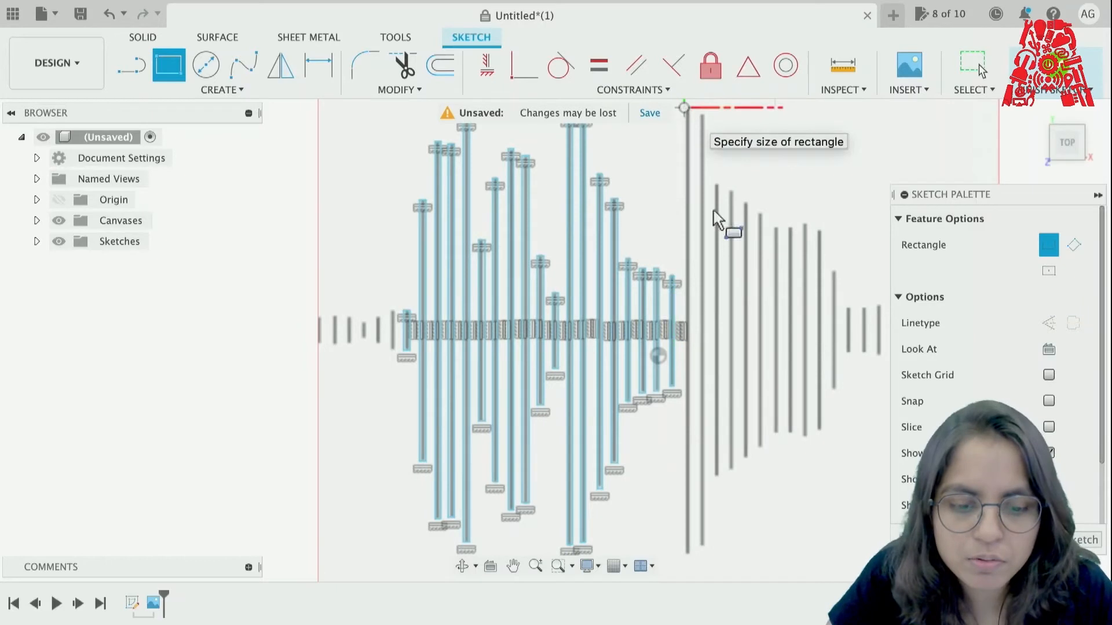
click(690, 553)
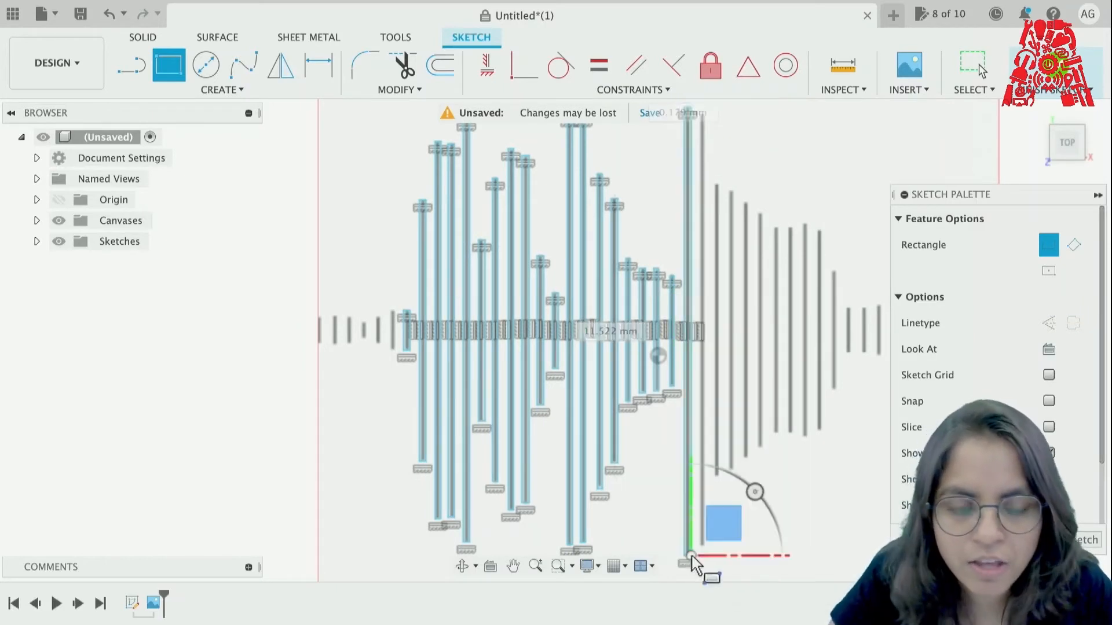
click(700, 118)
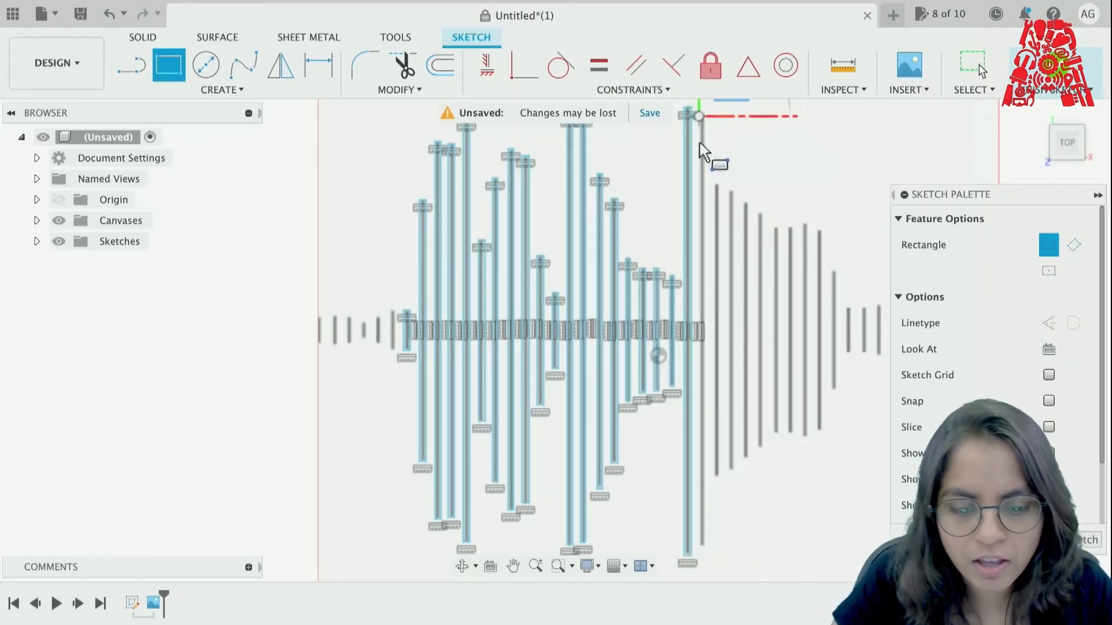
click(706, 544)
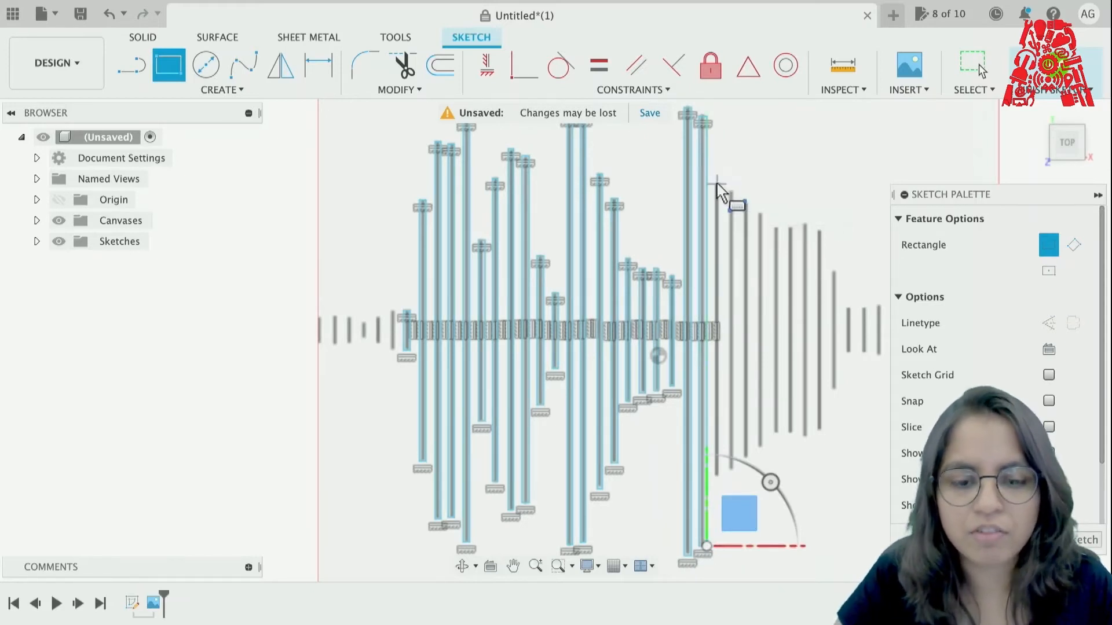
Step: Trace the first bar of the descending group after the two tallest bars with a narrow two-point rectangle
scroll(717, 186, up, 3)
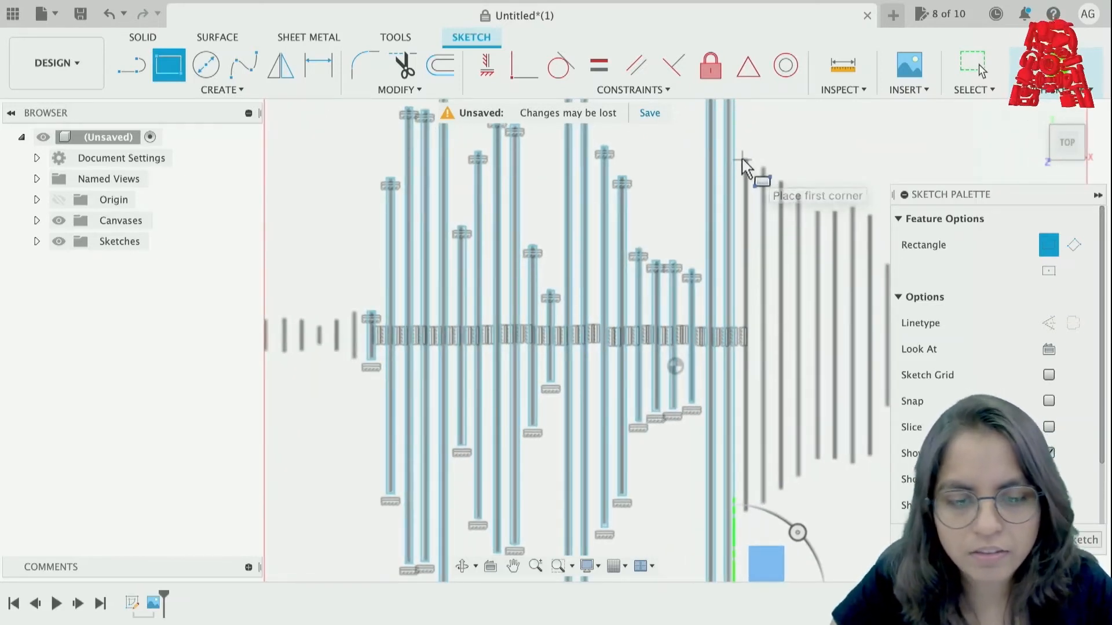
click(743, 160)
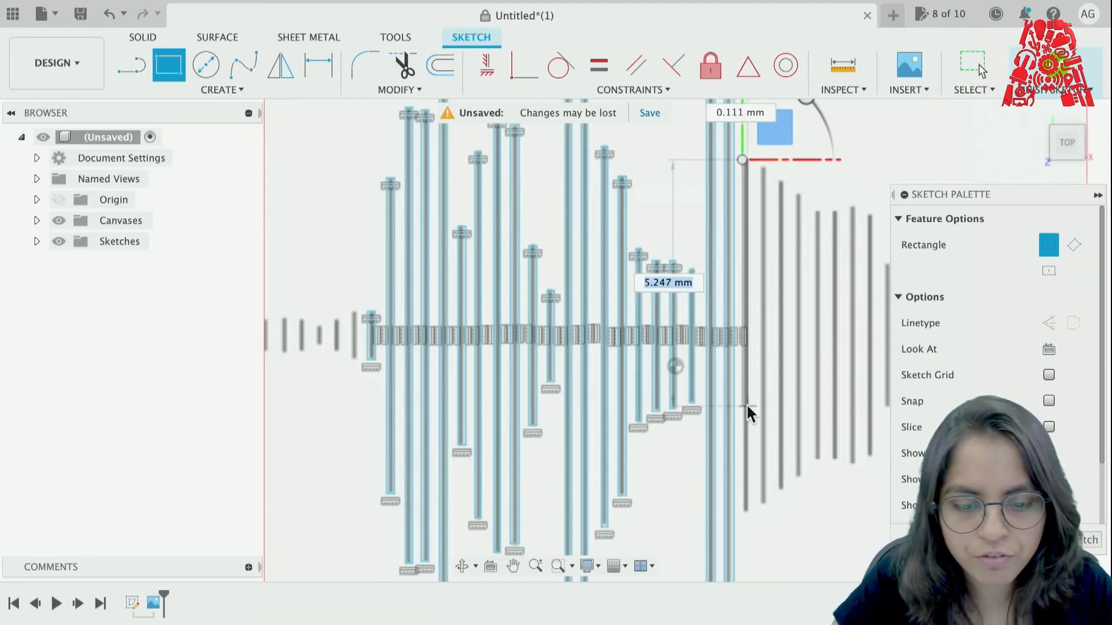
click(748, 510)
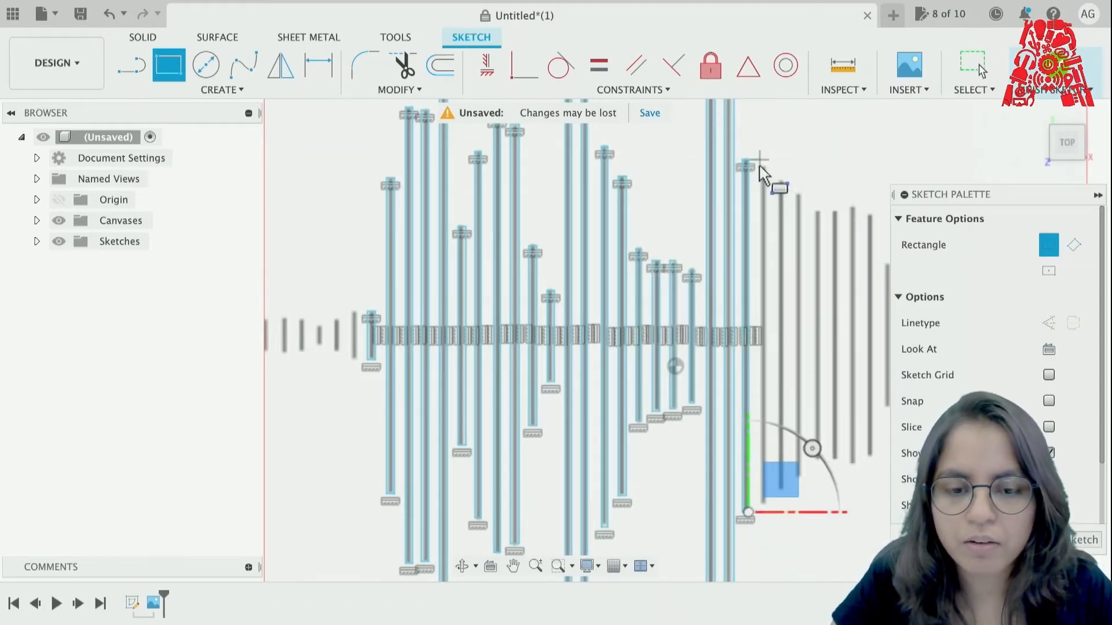
Step: Trace the second, third and fourth bars of the descending group, each with its own narrow two-point rectangle along its full height
scroll(759, 165, up, 2)
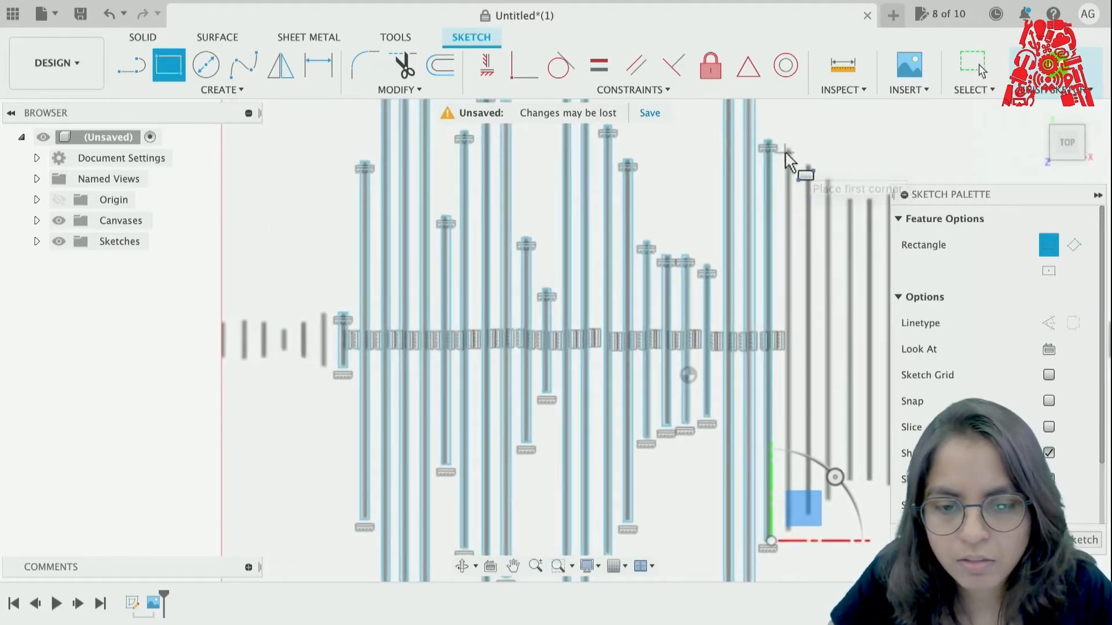
click(784, 149)
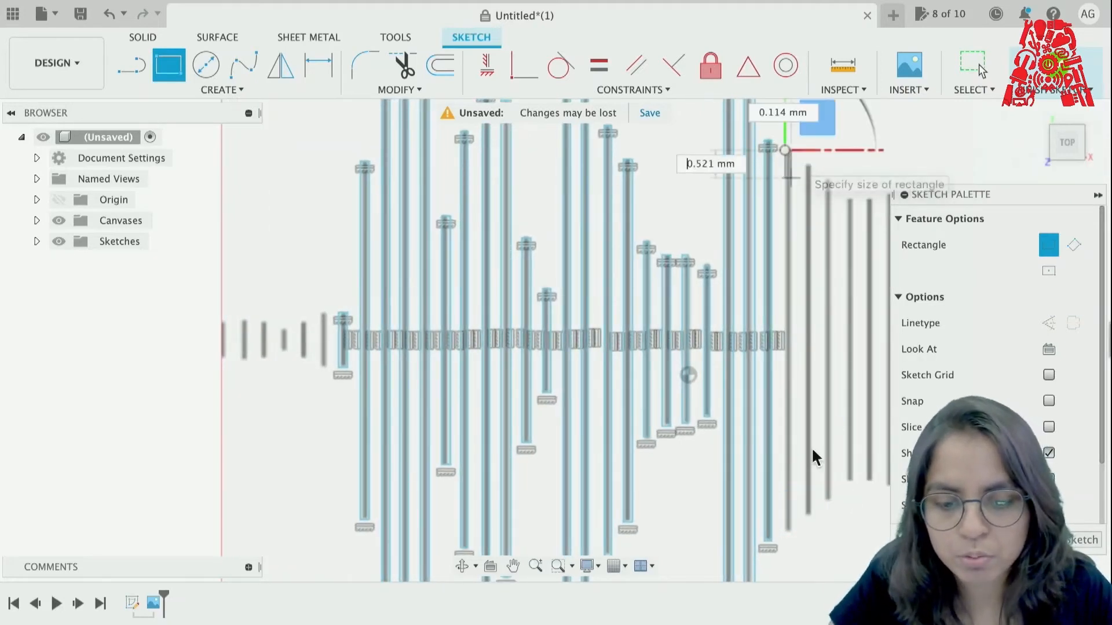
click(792, 531)
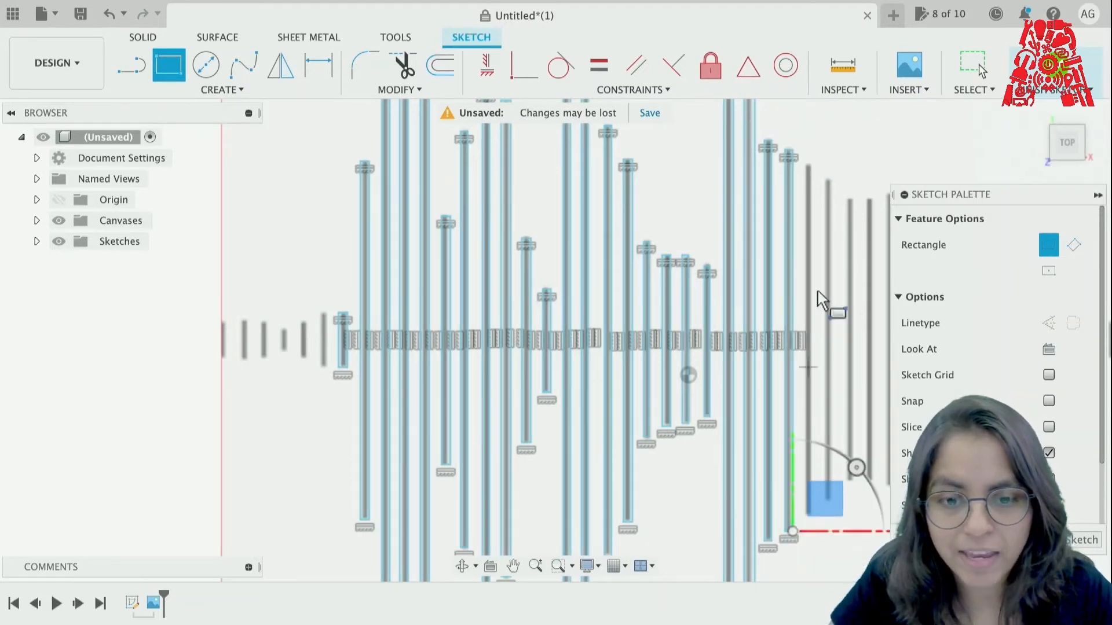
click(803, 164)
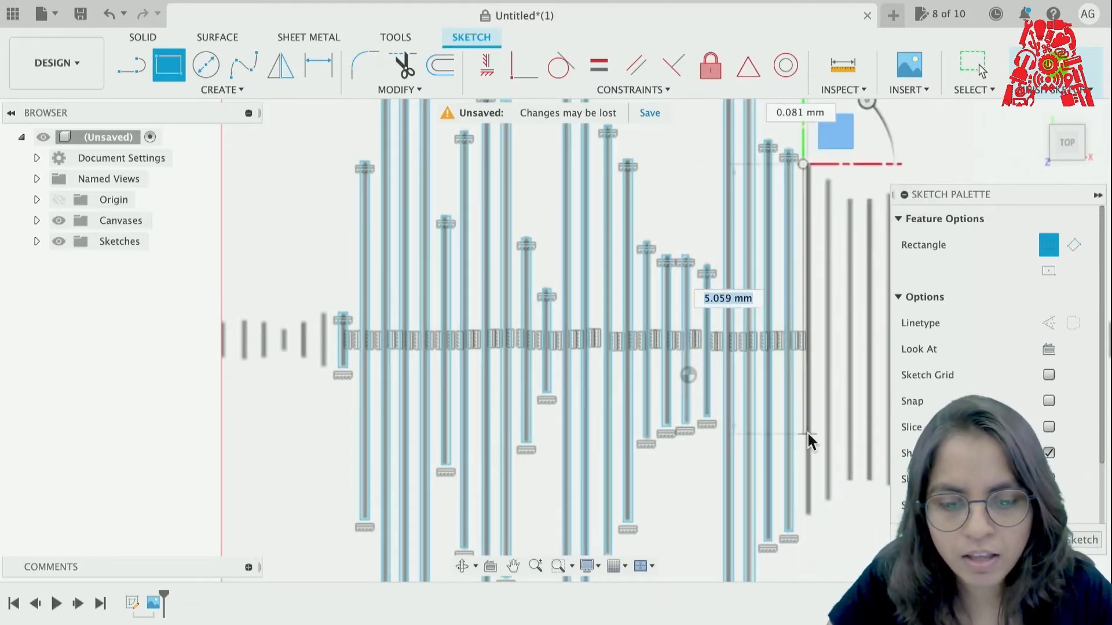
click(811, 513)
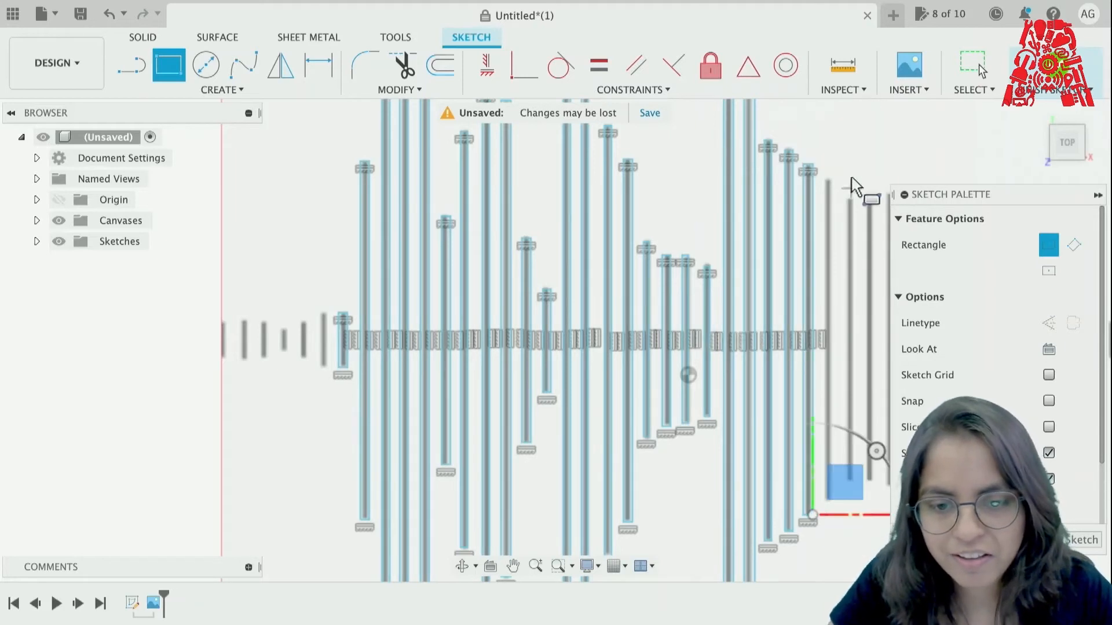
click(824, 178)
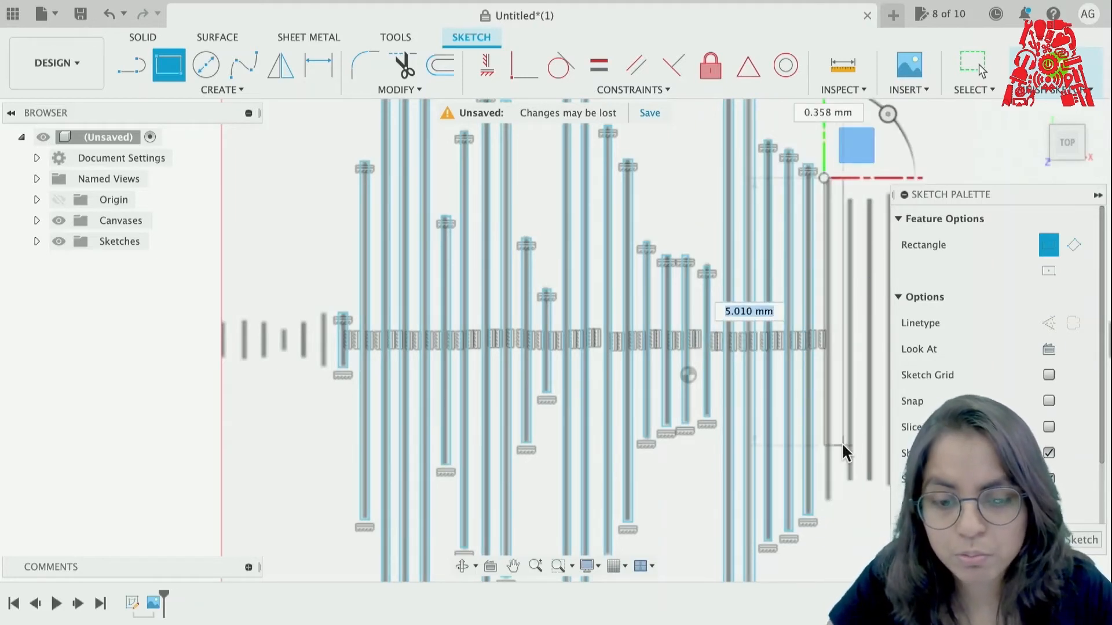
click(831, 499)
Step: Trace the two equal-height bars after the descending four with narrow two-point rectangles
click(845, 198)
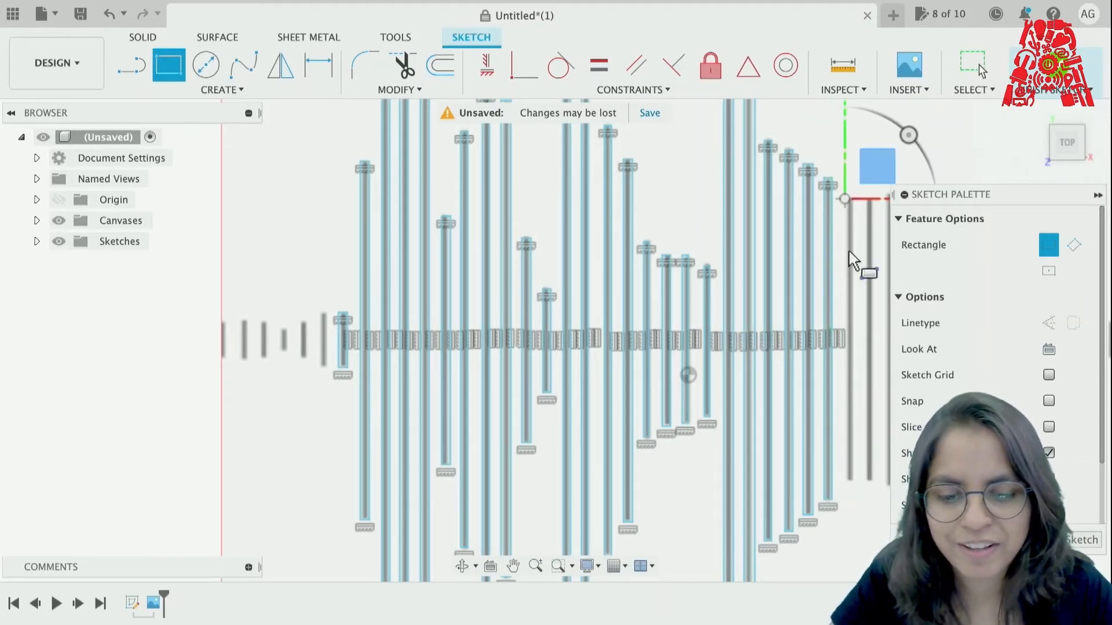
click(853, 476)
click(854, 478)
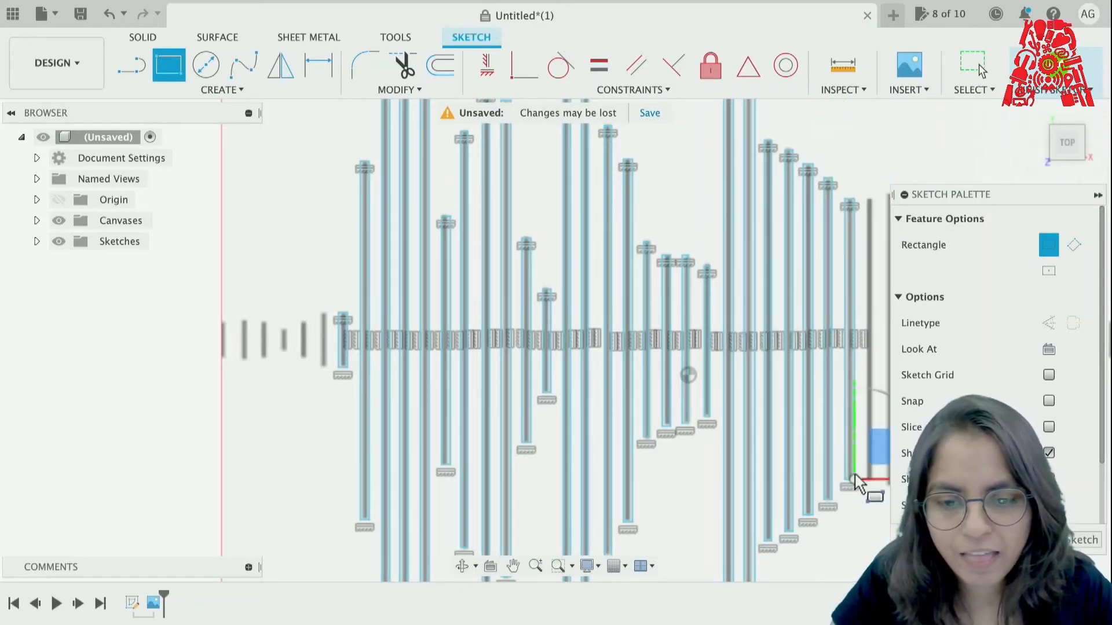
click(864, 199)
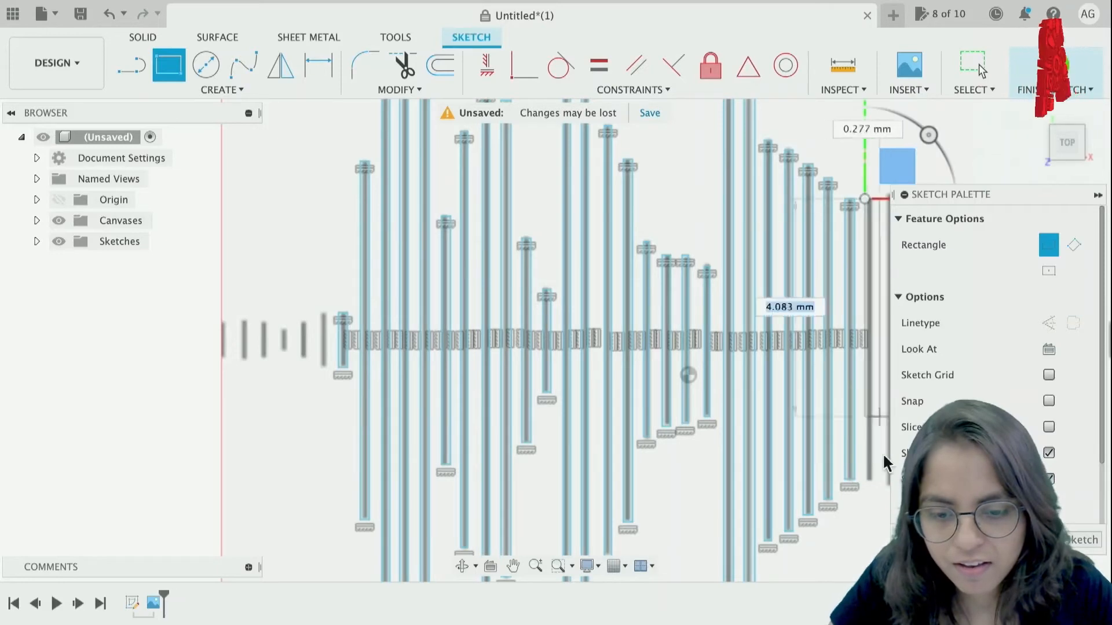
click(873, 479)
click(873, 480)
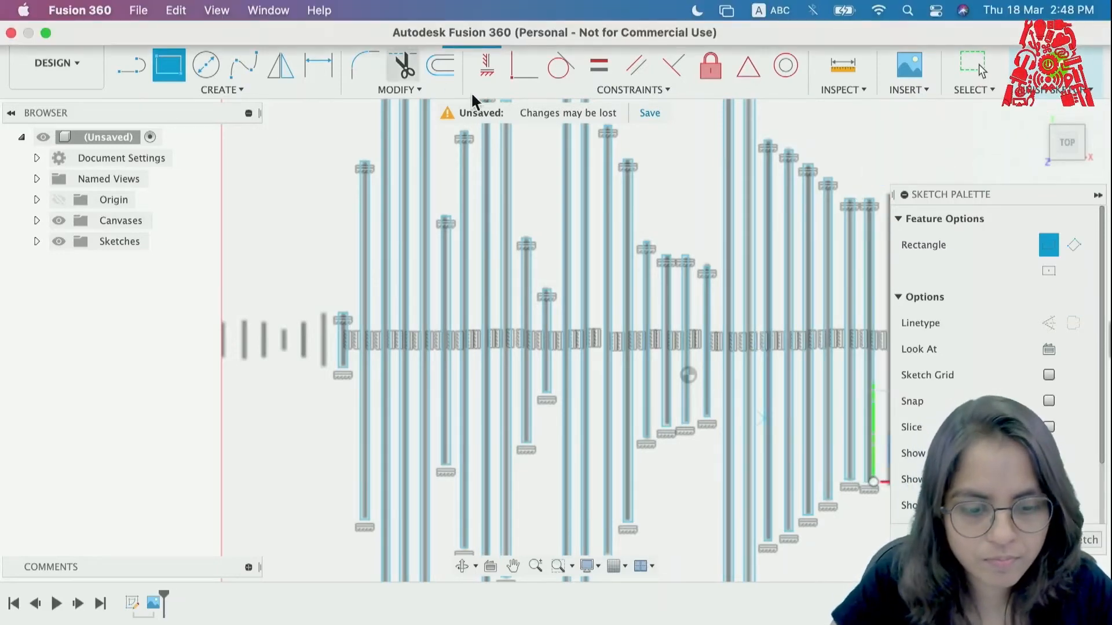
Step: Trace the two remaining tall bars and the medium-height bar after them with narrow two-point rectangles along their full heights
click(513, 566)
mouse_move(595, 496)
mouse_down()
mouse_move(385, 404)
mouse_move(307, 397)
mouse_up()
click(173, 62)
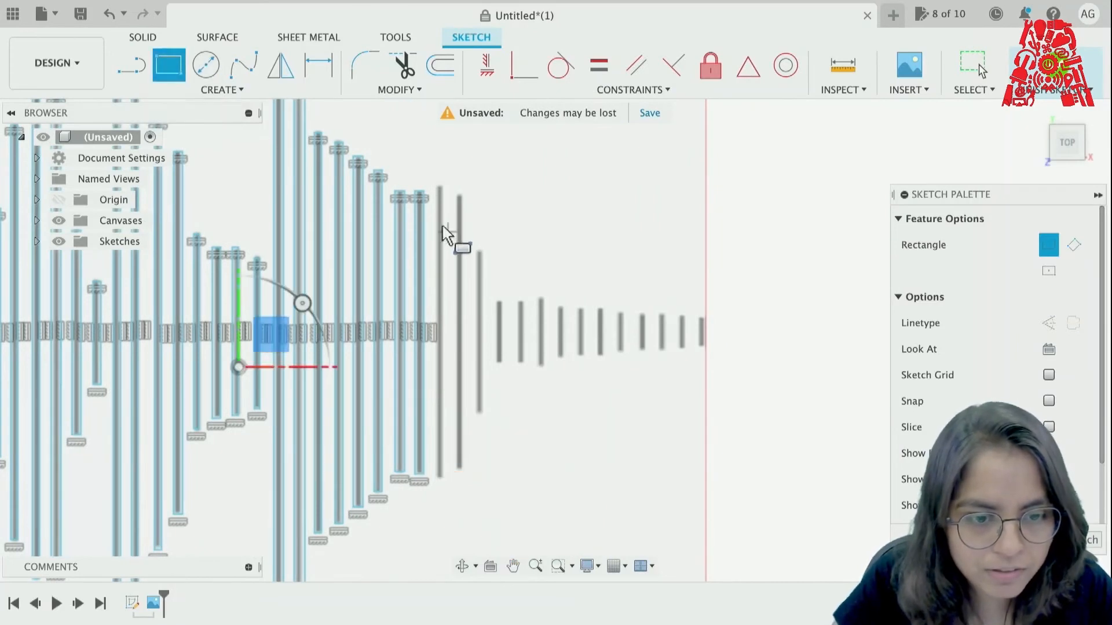
click(435, 187)
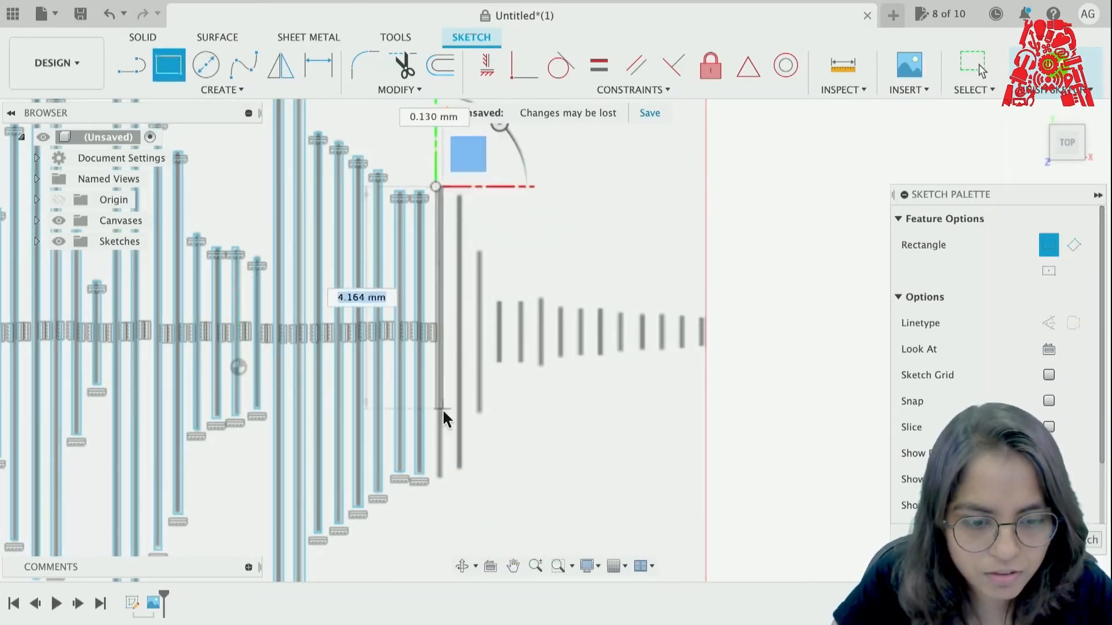
click(442, 474)
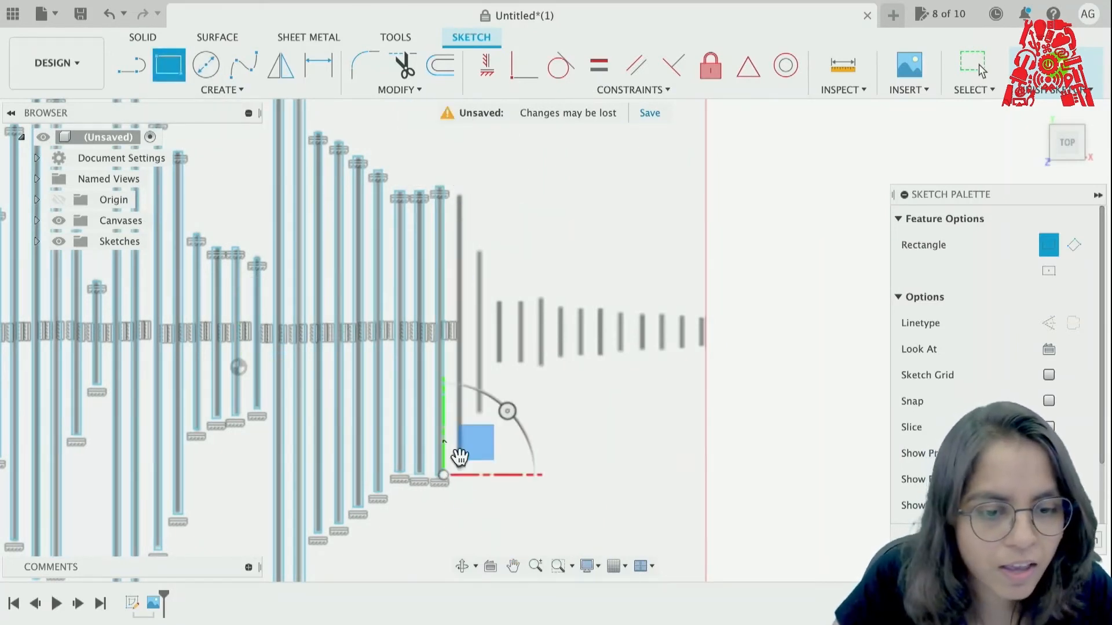
click(457, 197)
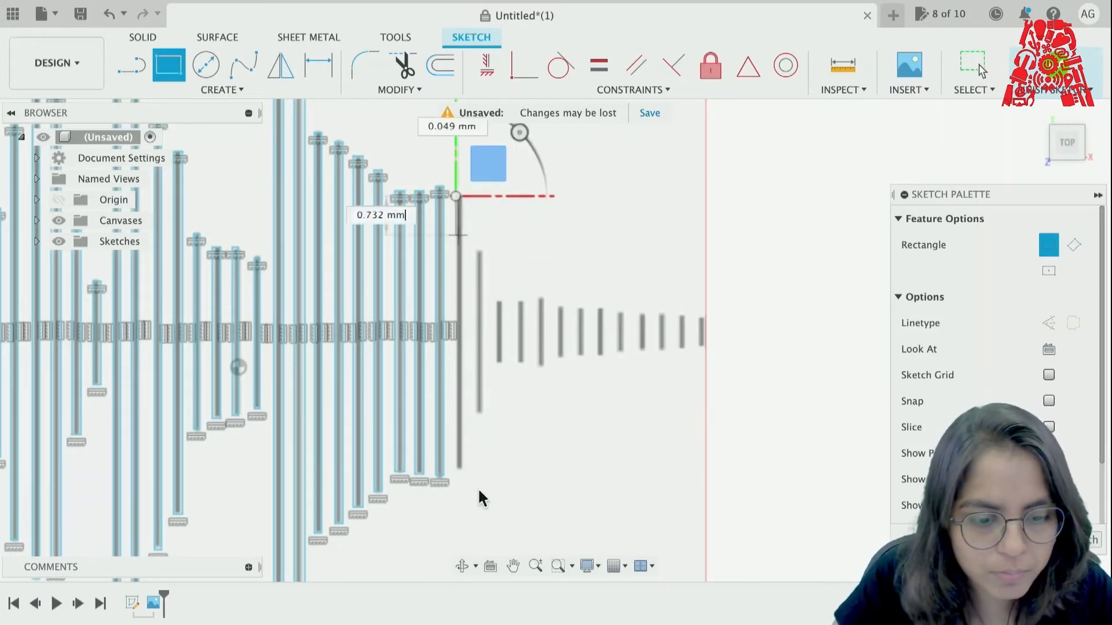
click(461, 468)
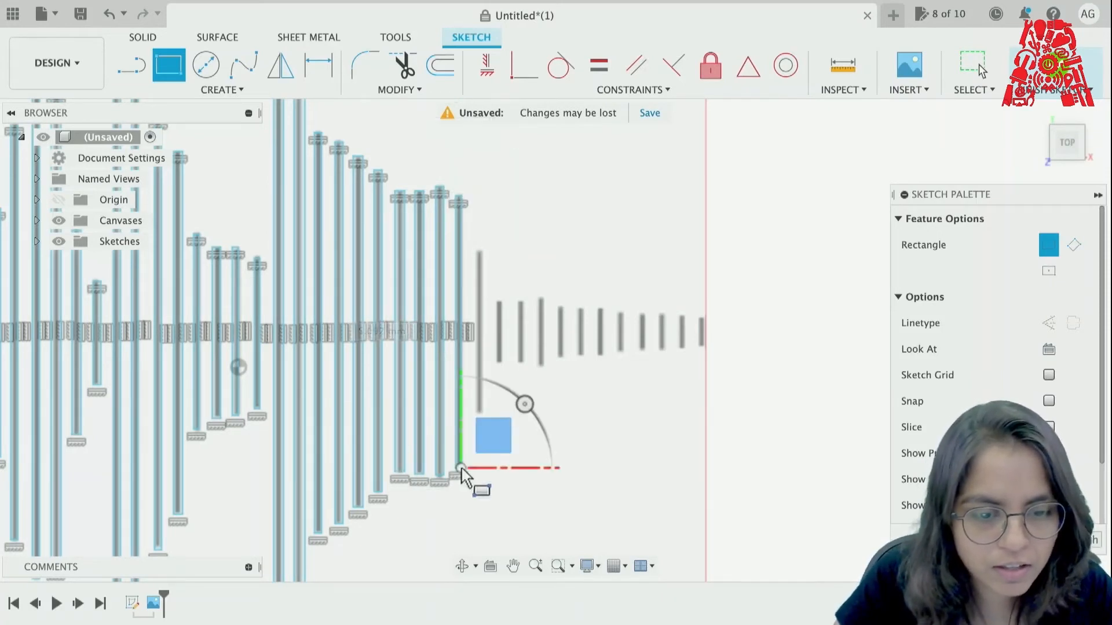
click(475, 253)
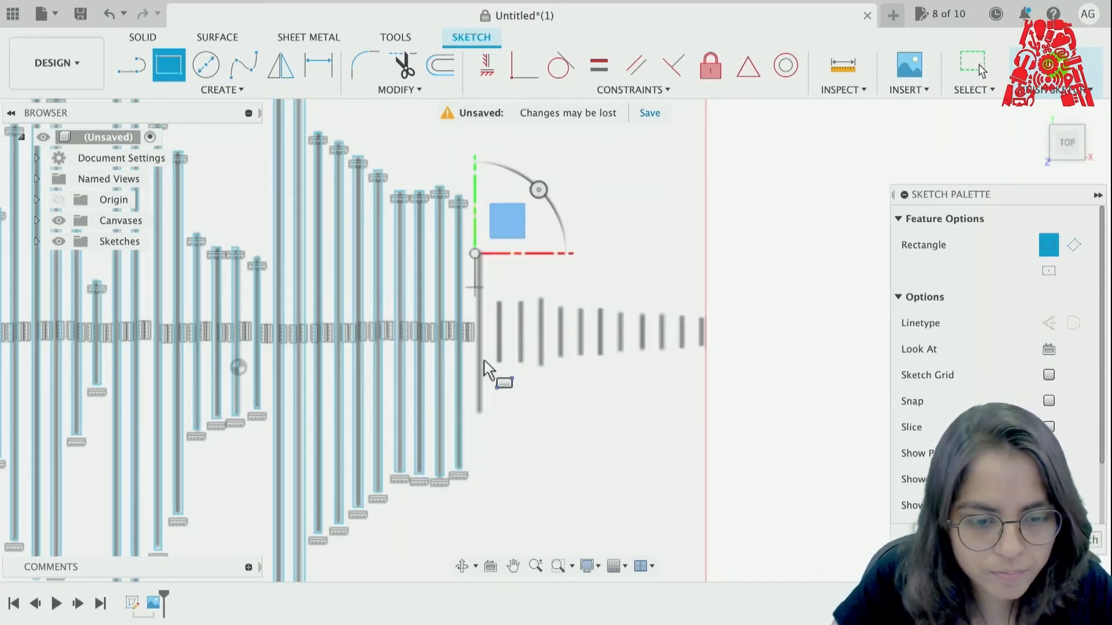
click(483, 414)
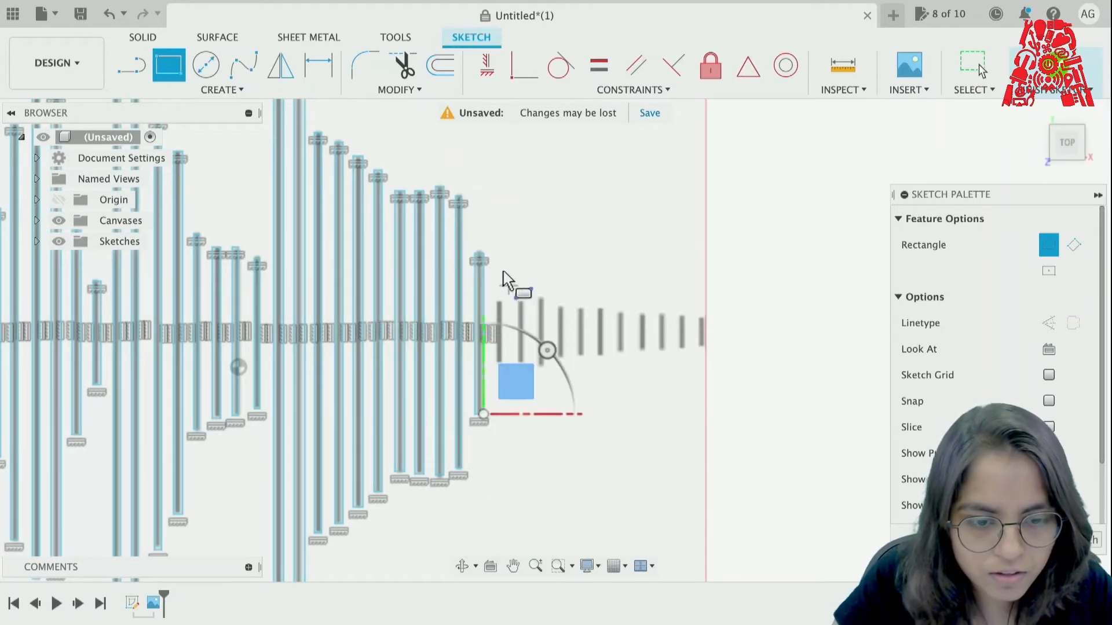
Step: Trace the first three short bars of the waveform's tail with narrow two-point rectangles, the first about 1.2 mm tall
click(495, 306)
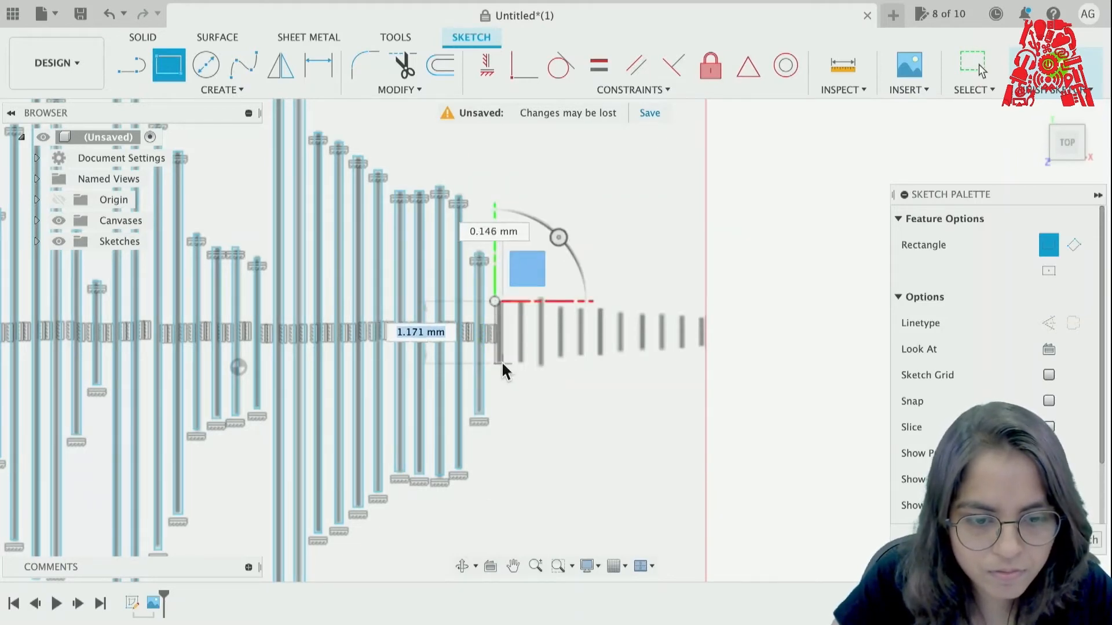
click(502, 361)
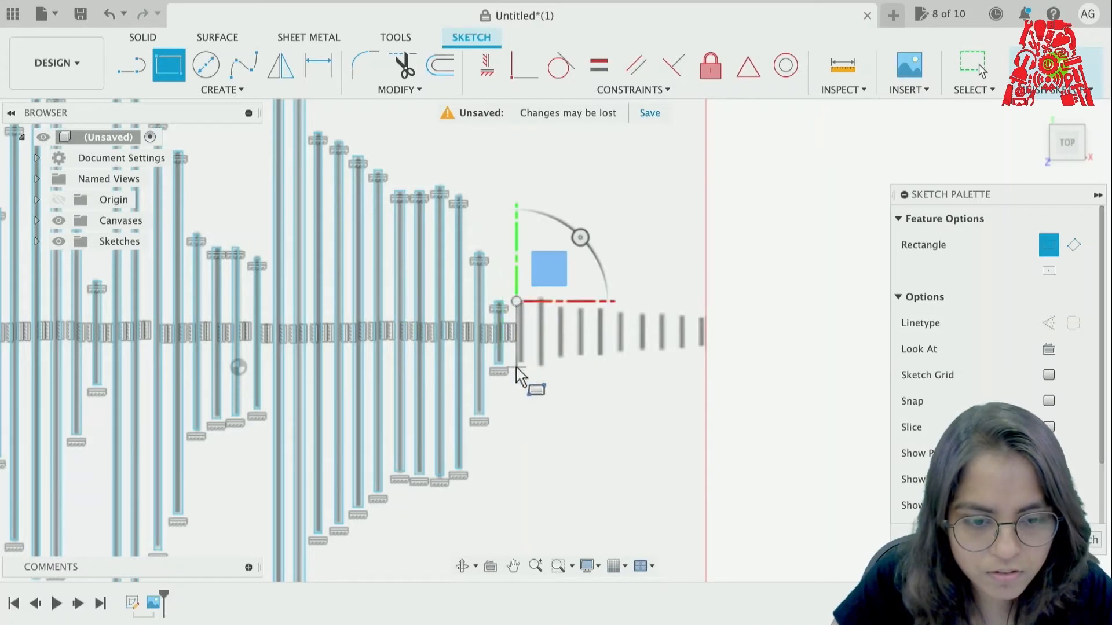
click(523, 367)
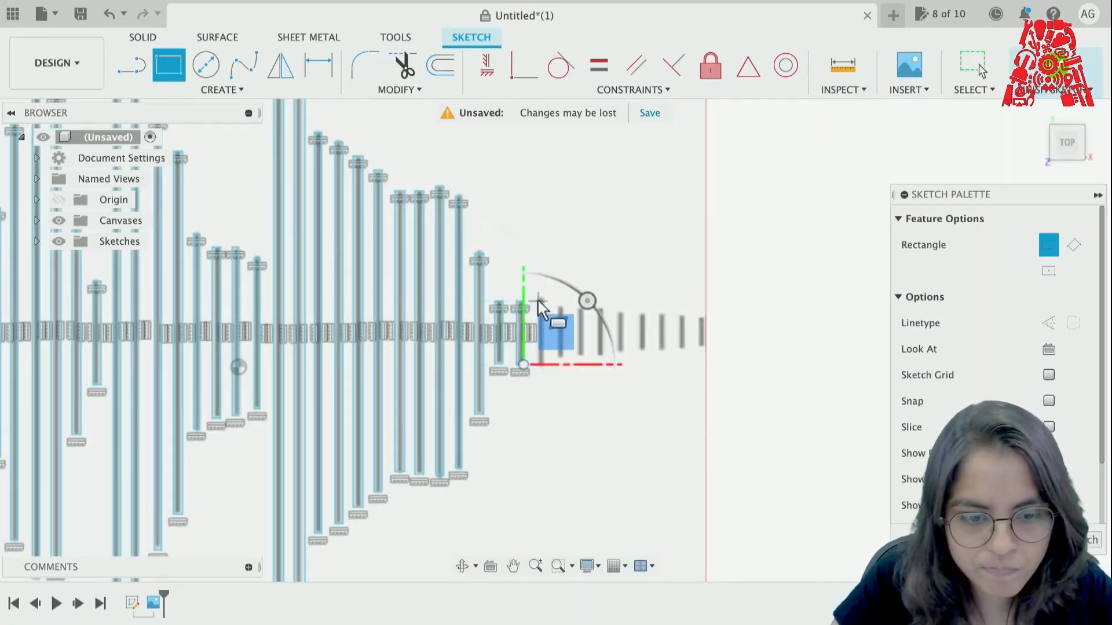
click(543, 364)
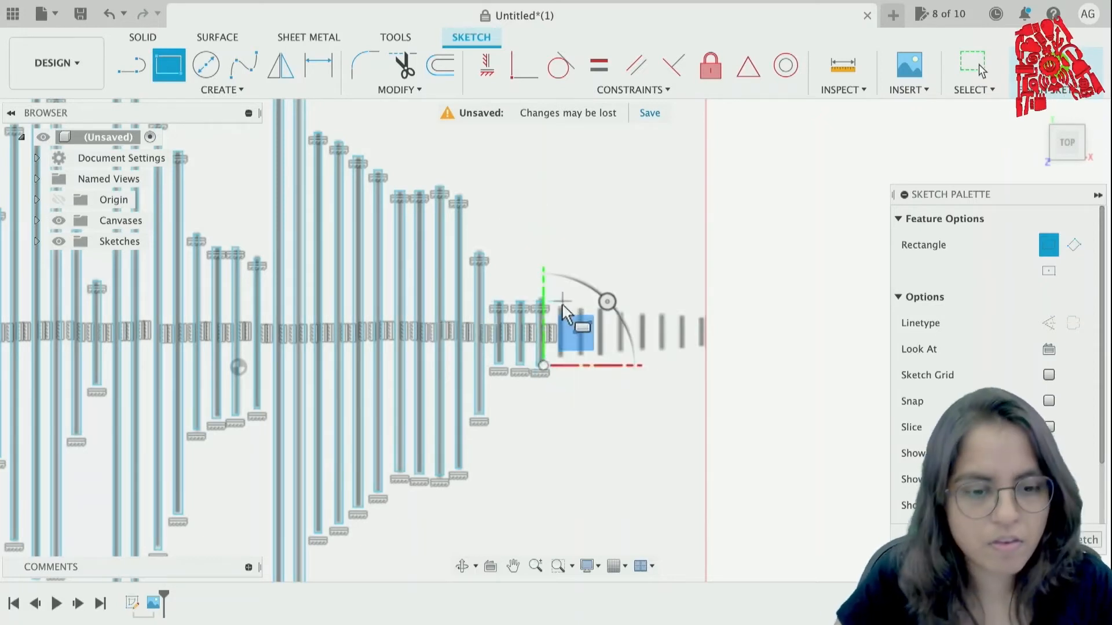
key(Escape)
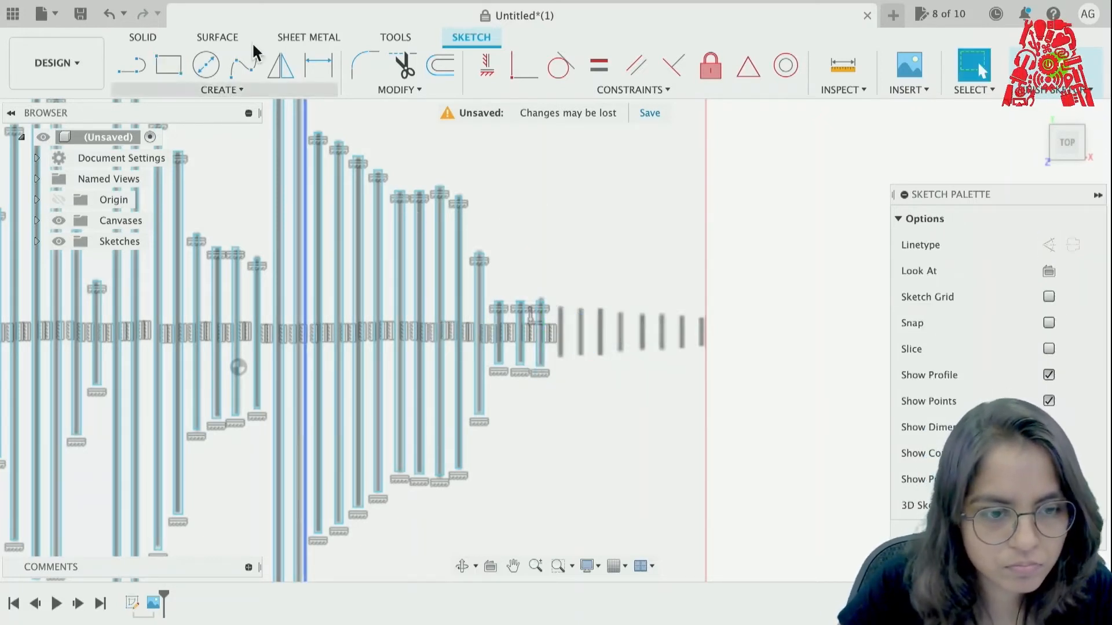
Step: Hide the canvas holding the waveform image, leaving the sketch shown
scroll(222, 248, left, 4)
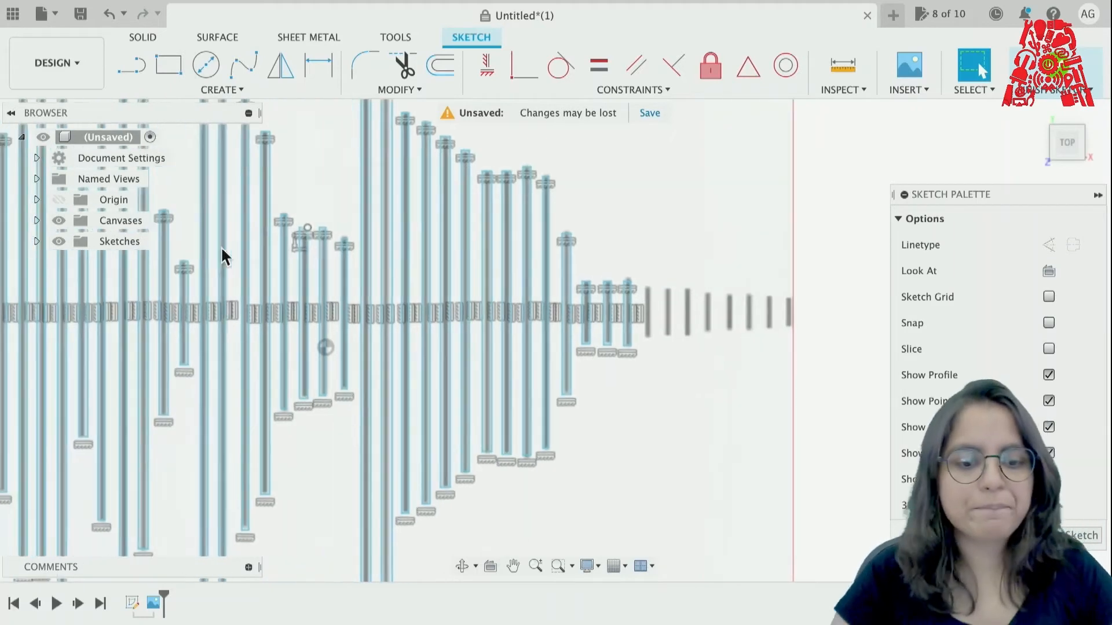
key(F6)
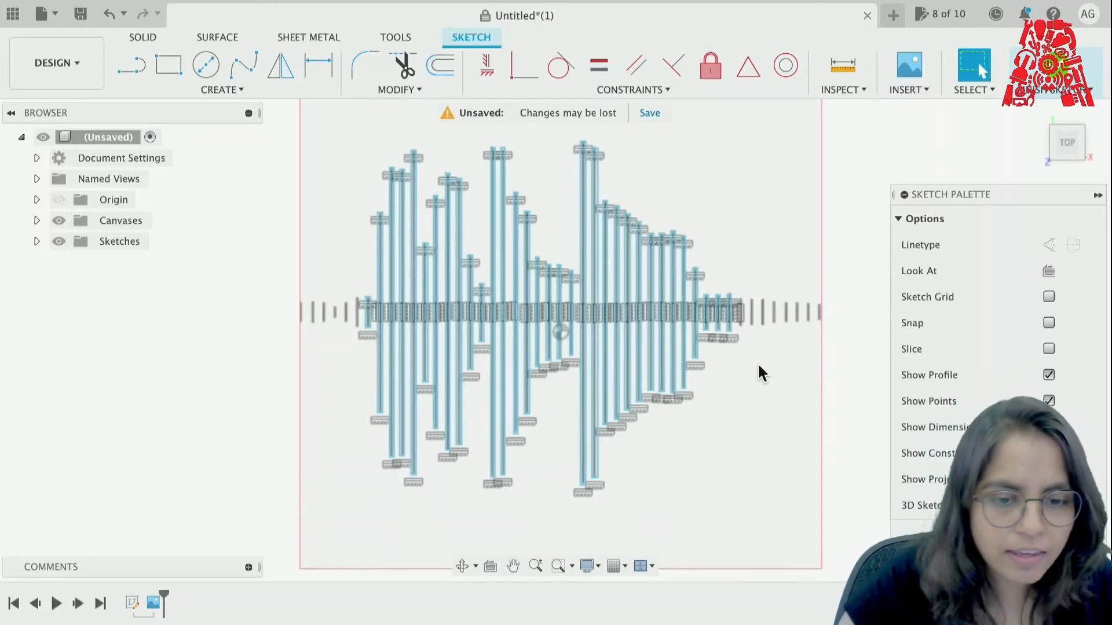
click(59, 220)
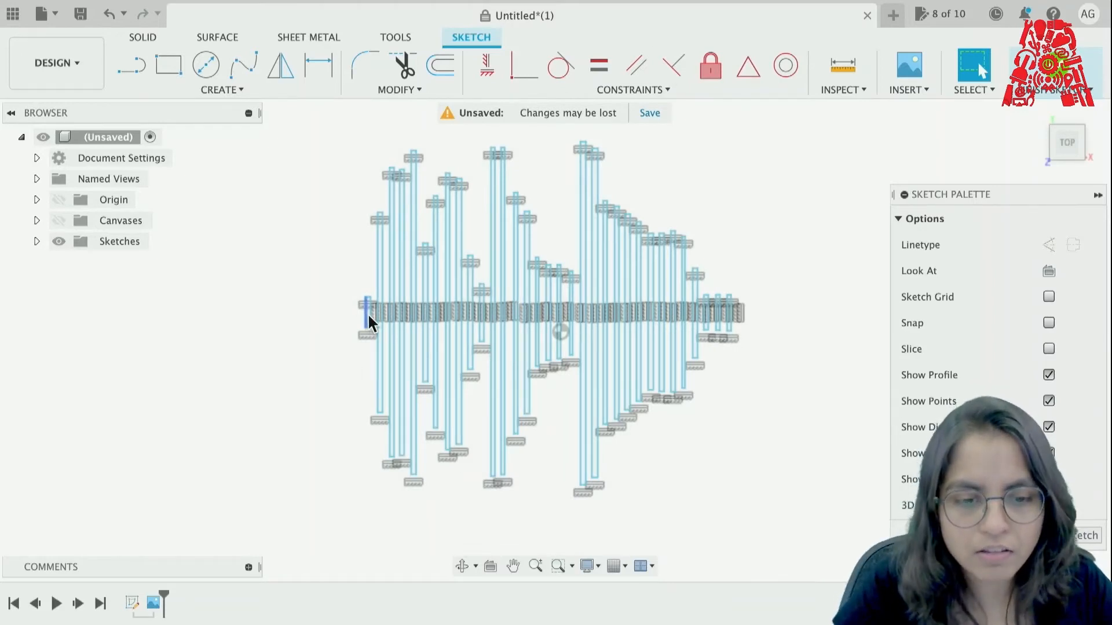
Step: Draw a horizontal two-point rectangle about 14 mm long and 0.4 mm high across the middle of all the bars, extending past both ends
scroll(367, 314, up, 3)
scroll(367, 314, down, 2)
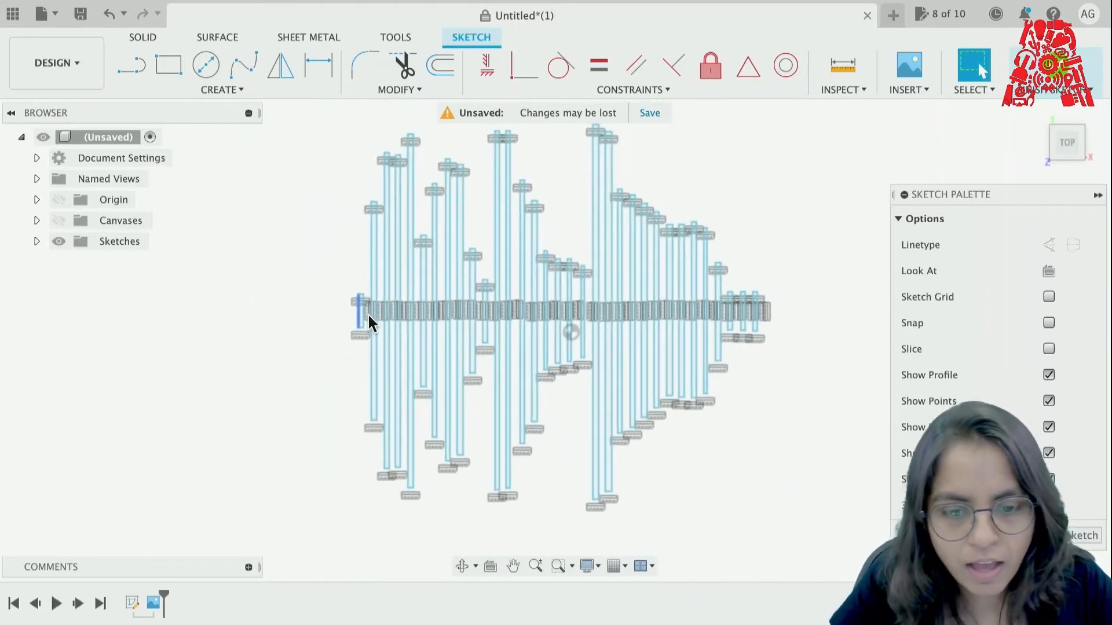
scroll(368, 314, up, 3)
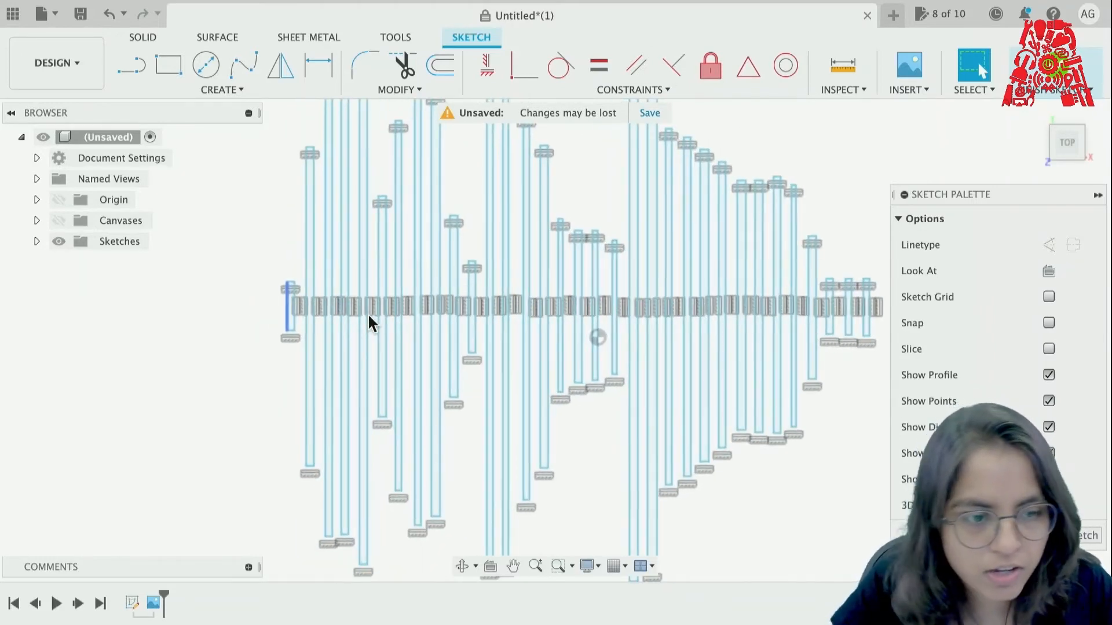
click(168, 65)
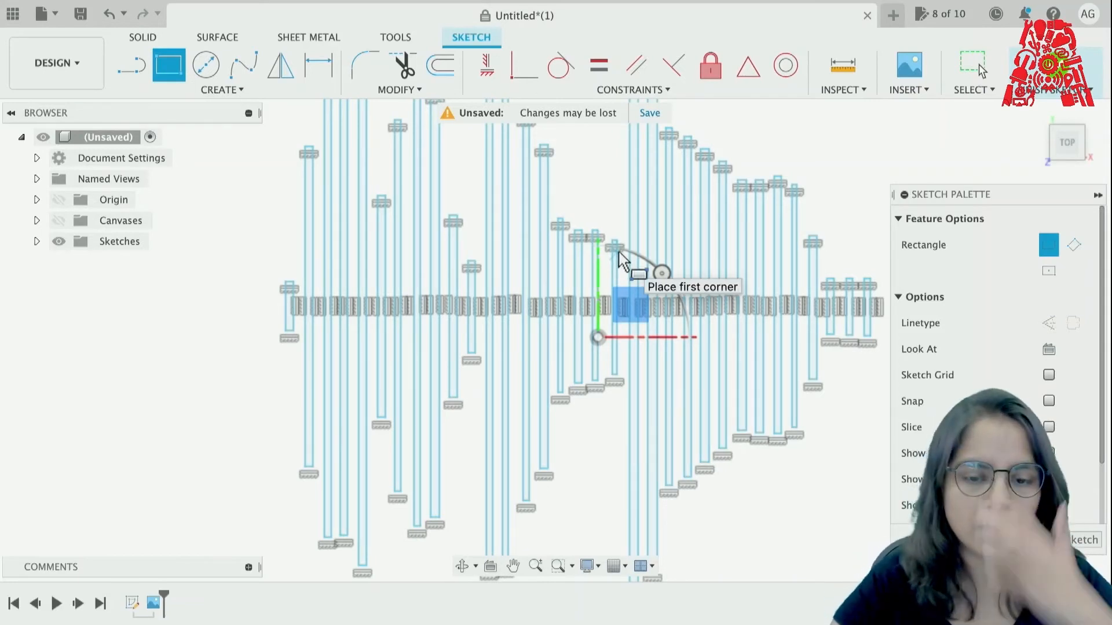
click(248, 299)
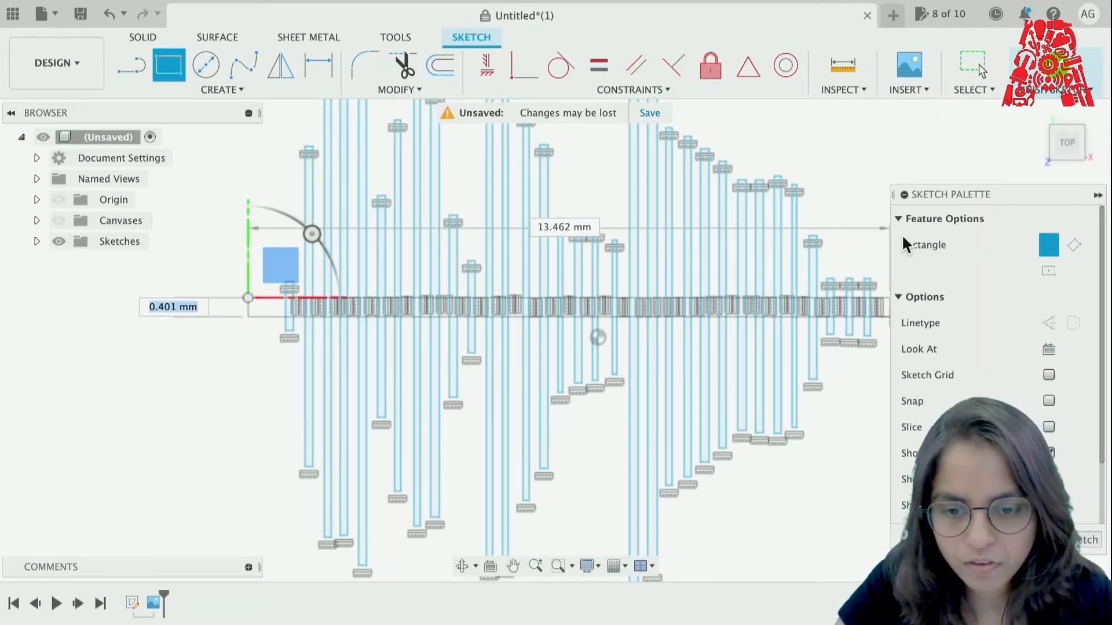
click(905, 195)
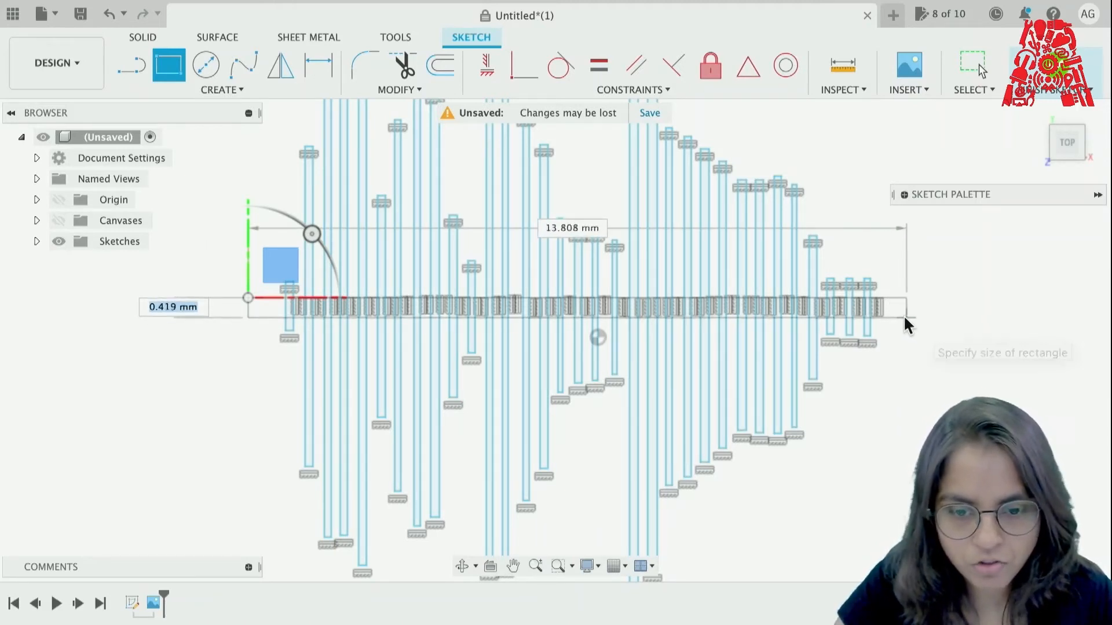
click(901, 316)
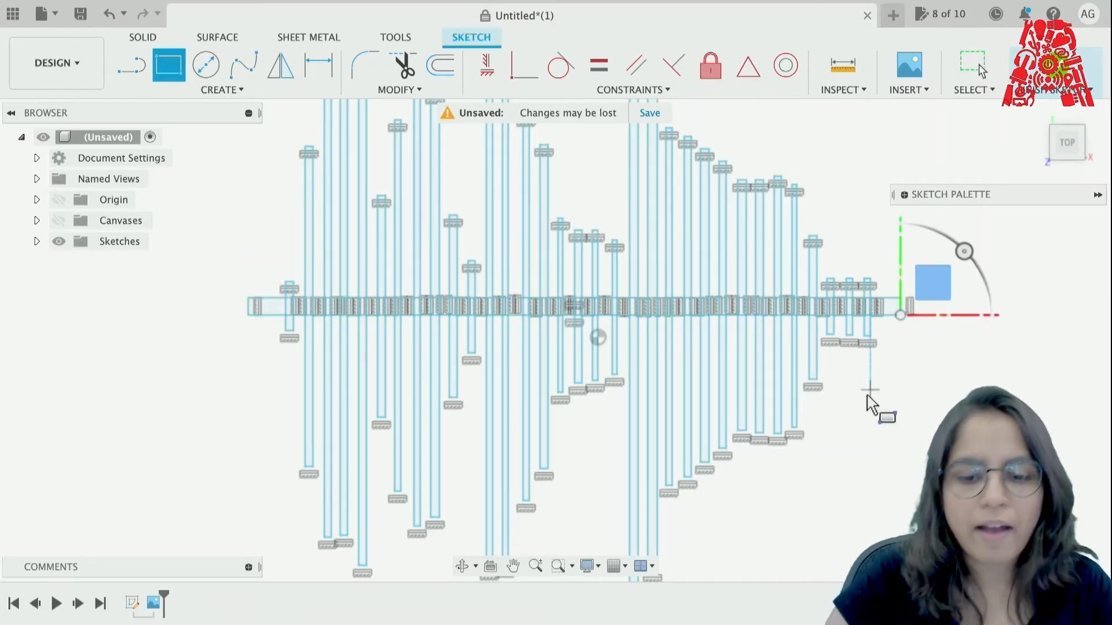
key(Escape)
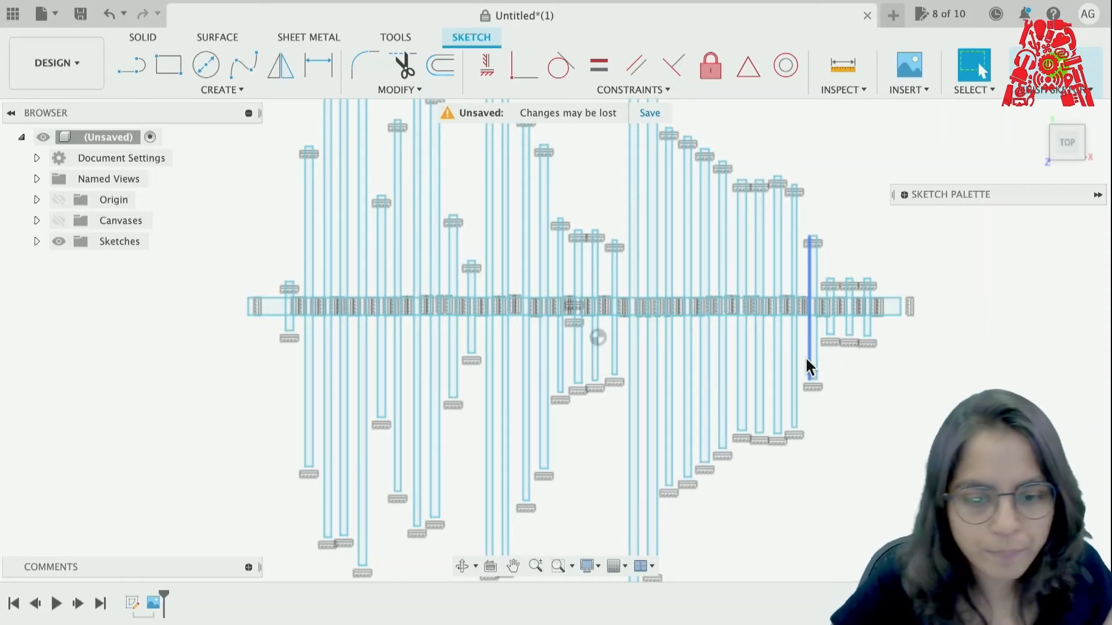
Step: Extrude all the waveform bar profiles together with the central strip by 2 mm as a new body
scroll(863, 428, down, 1)
scroll(851, 433, down, 2)
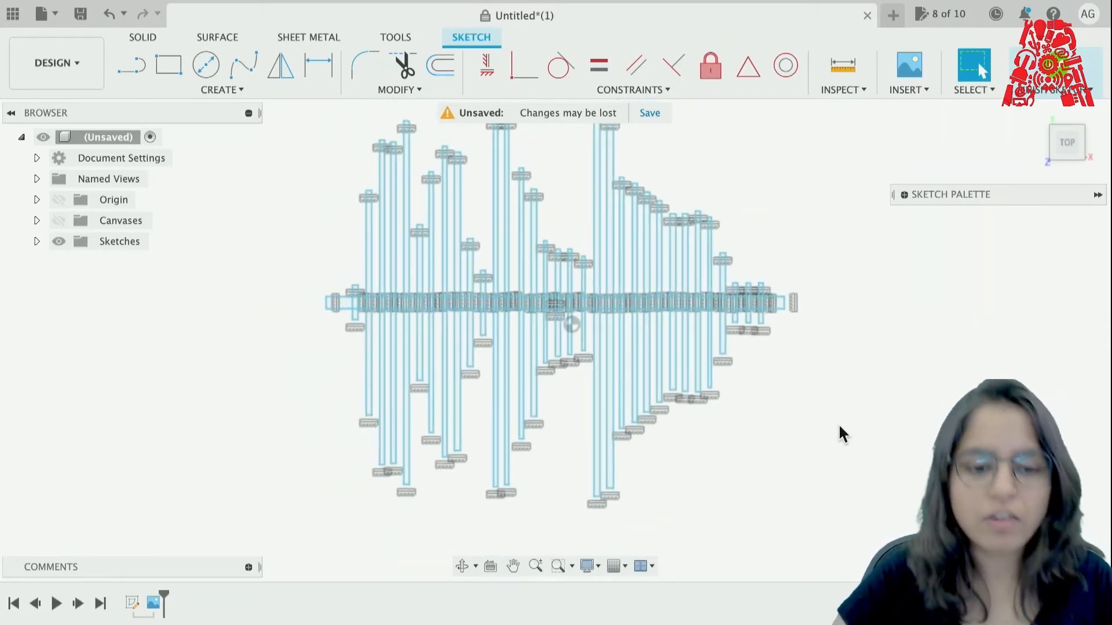
scroll(839, 432, down, 2)
mouse_move(319, 128)
mouse_down()
mouse_move(777, 523)
mouse_move(808, 525)
mouse_up()
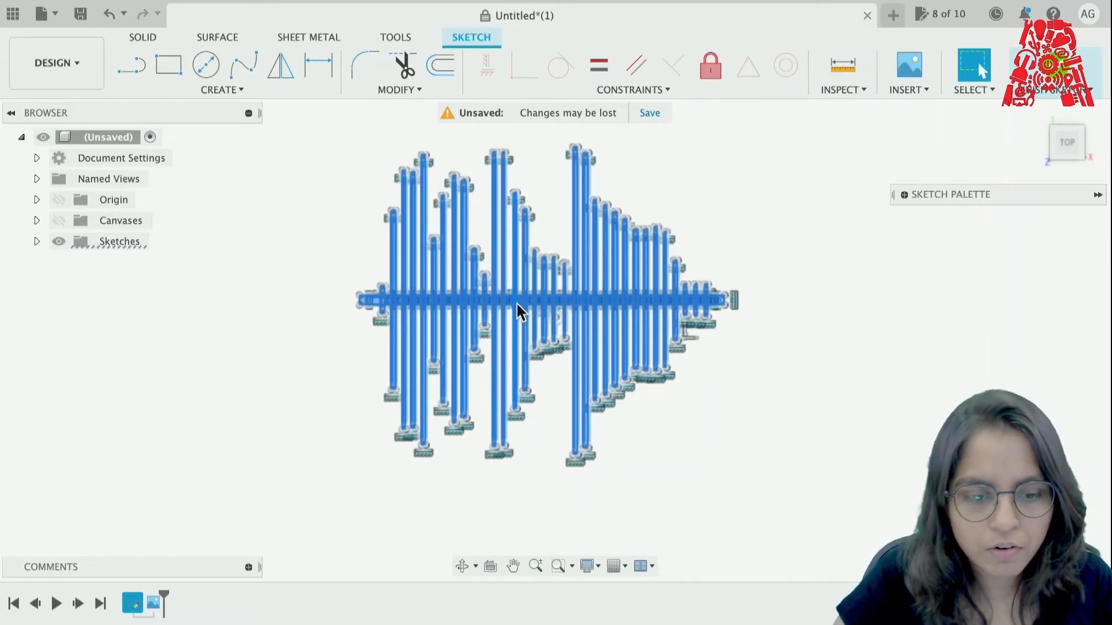
right_click(517, 311)
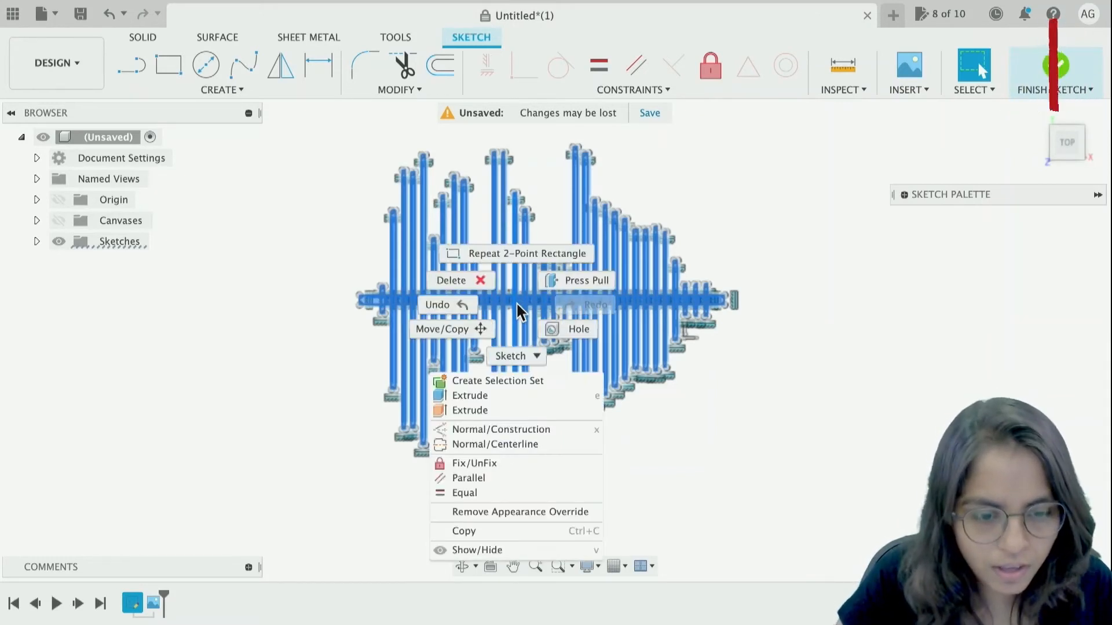
click(474, 401)
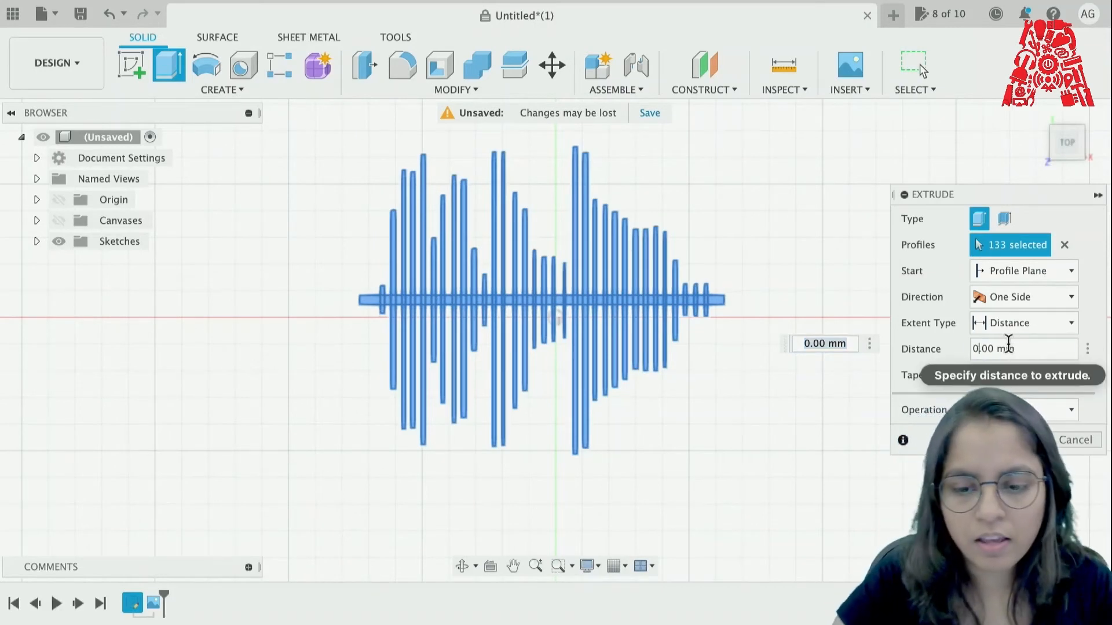
key(BackSpace)
text(2)
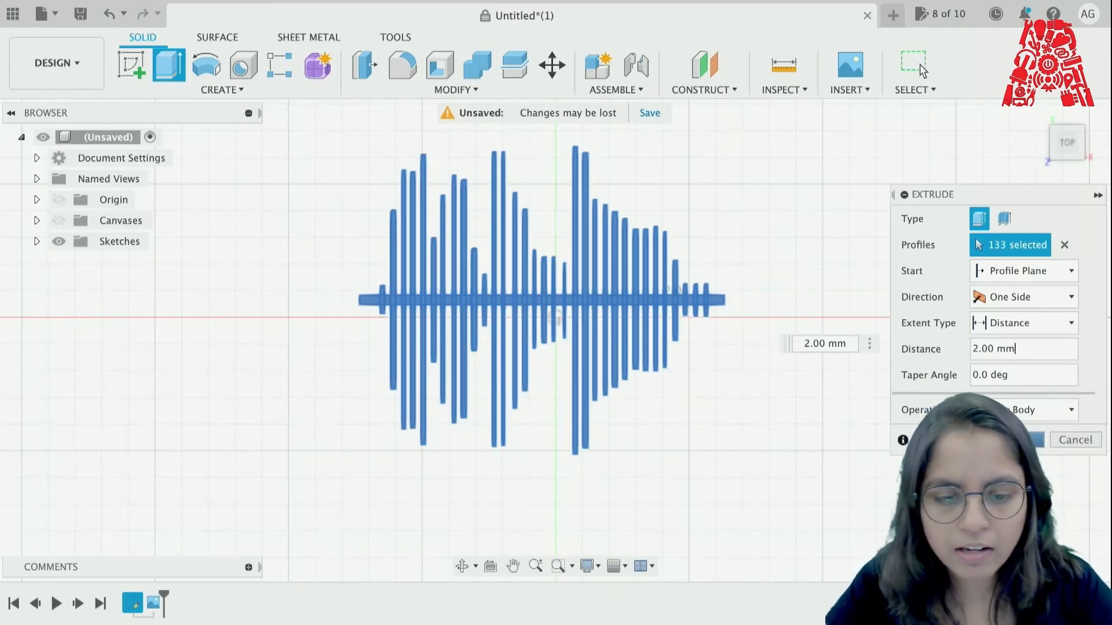
key(Return)
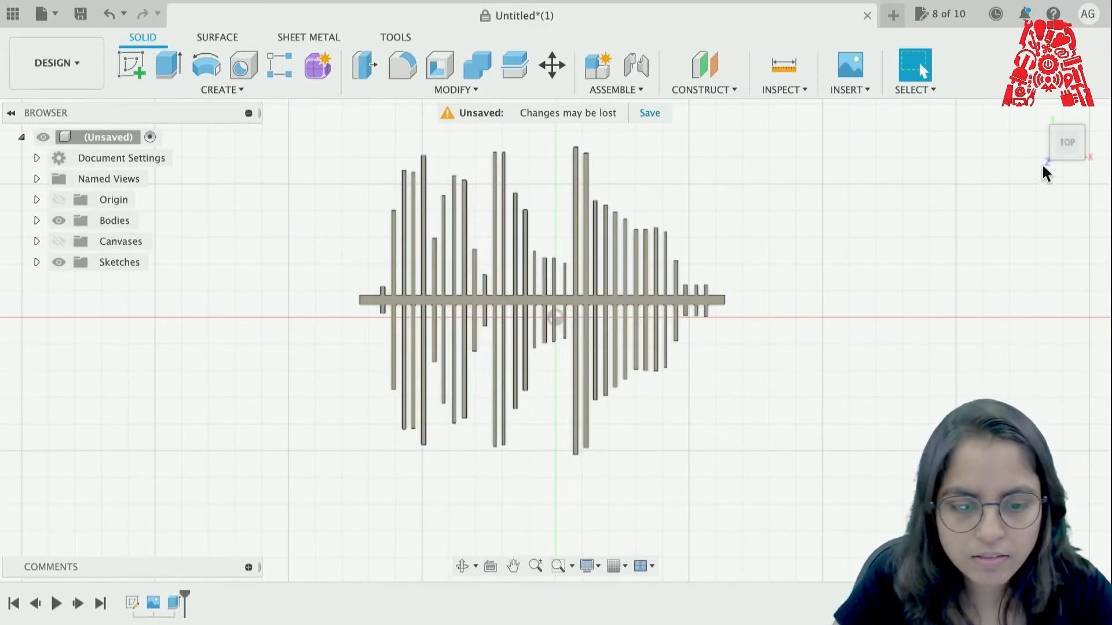
scroll(713, 394, up, 3)
mouse_move(1067, 152)
mouse_down()
mouse_move(1028, 172)
mouse_move(1036, 141)
mouse_move(1094, 100)
mouse_move(1081, 179)
mouse_move(1109, 93)
mouse_up()
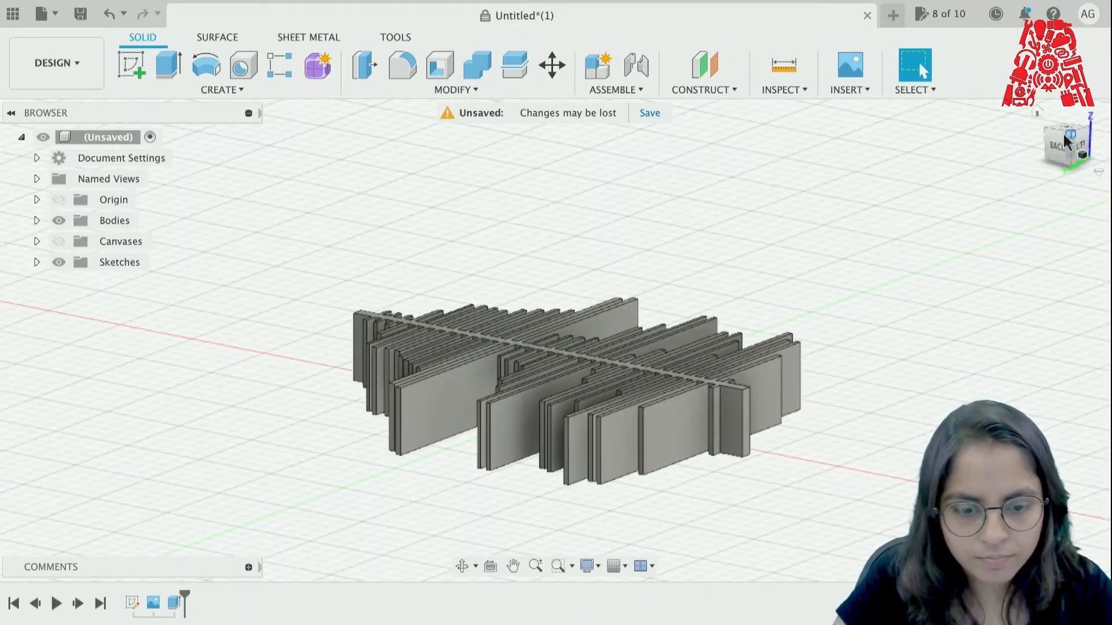
mouse_move(1068, 140)
mouse_down()
mouse_move(1103, 113)
mouse_move(1105, 158)
mouse_move(1016, 204)
mouse_move(1049, 212)
mouse_move(1045, 248)
mouse_move(1049, 200)
mouse_move(1030, 275)
mouse_move(1033, 191)
mouse_up()
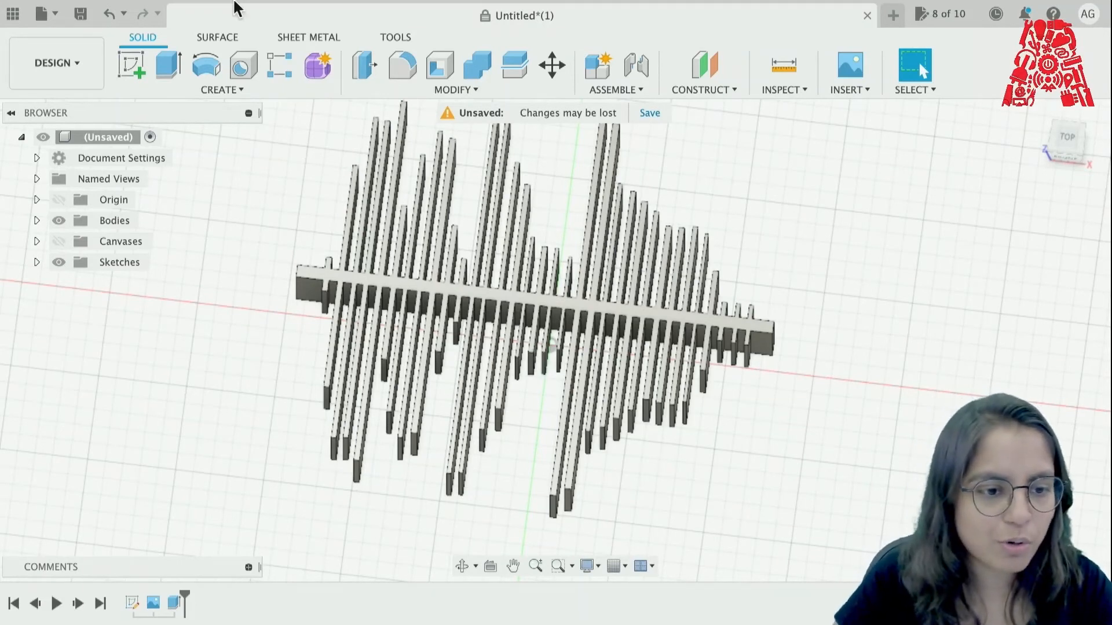
Step: Try to export the unsaved design as an STL file named Voicemodel
mouse_move(235, 2)
click(142, 11)
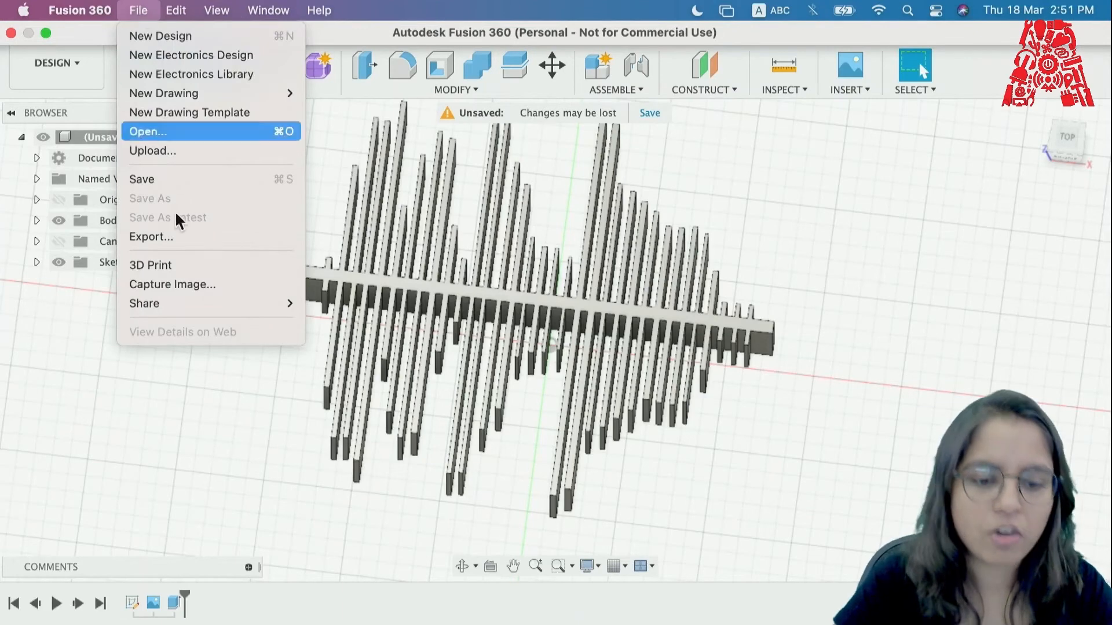
click(155, 238)
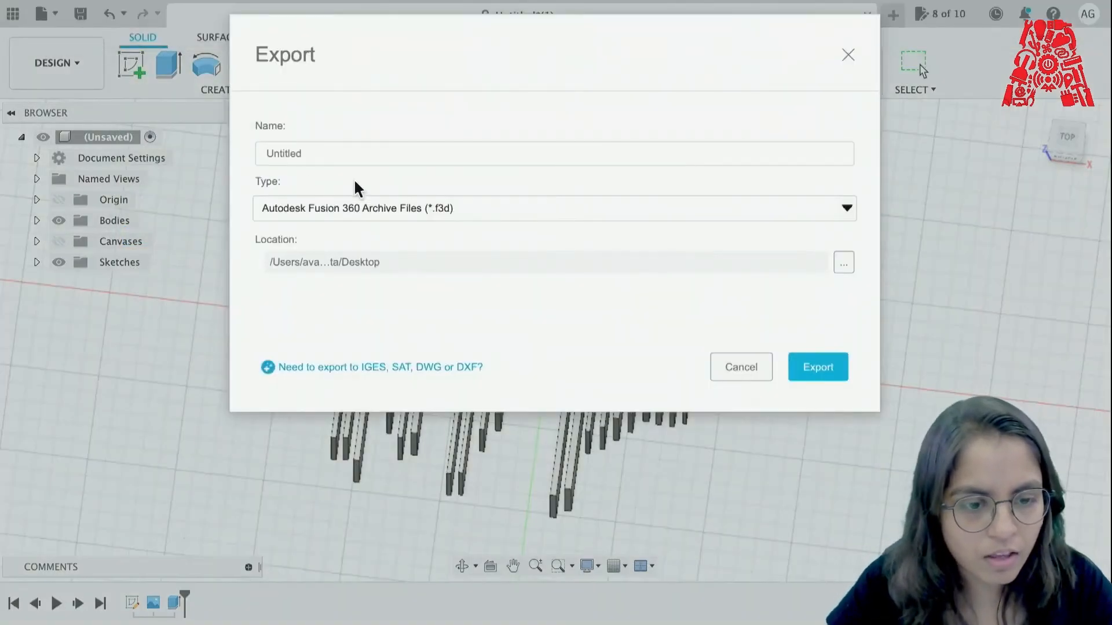
click(318, 153)
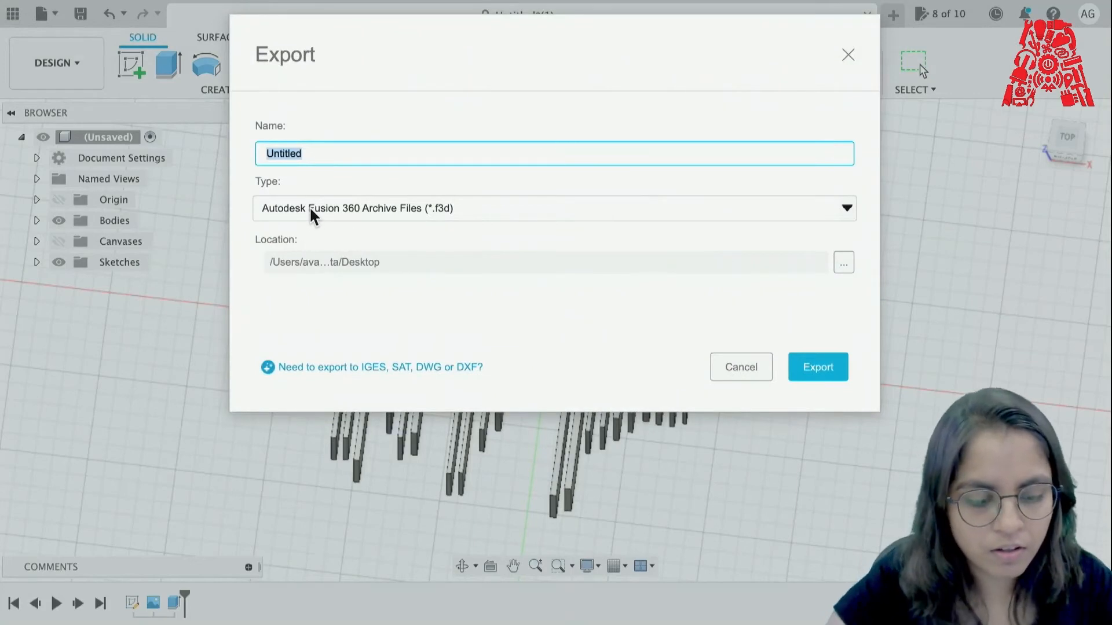
text(V)
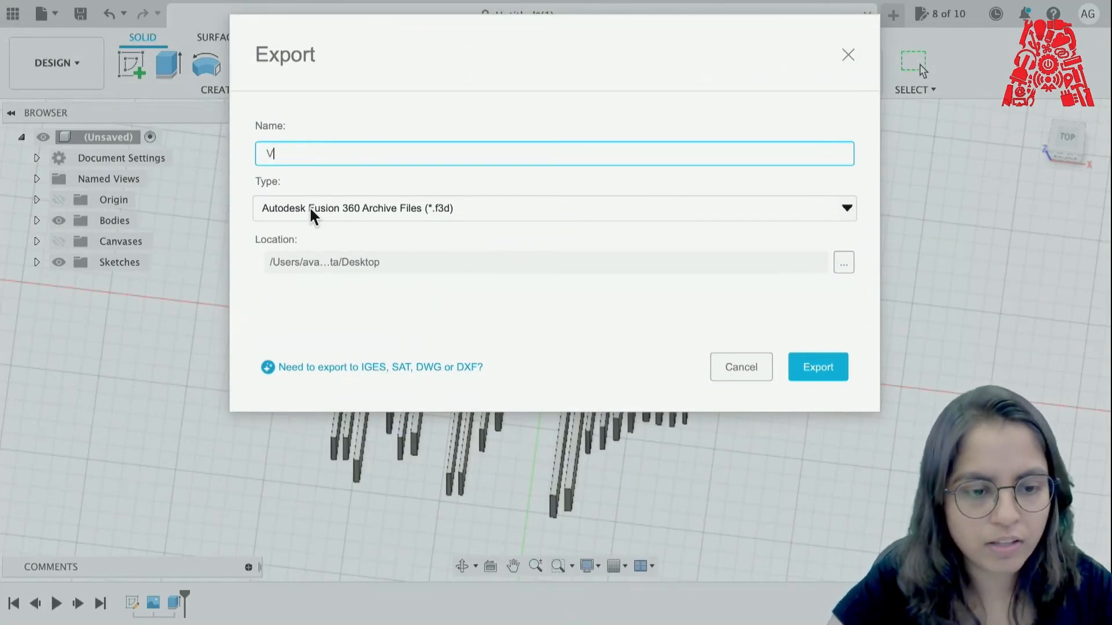
text(oice model)
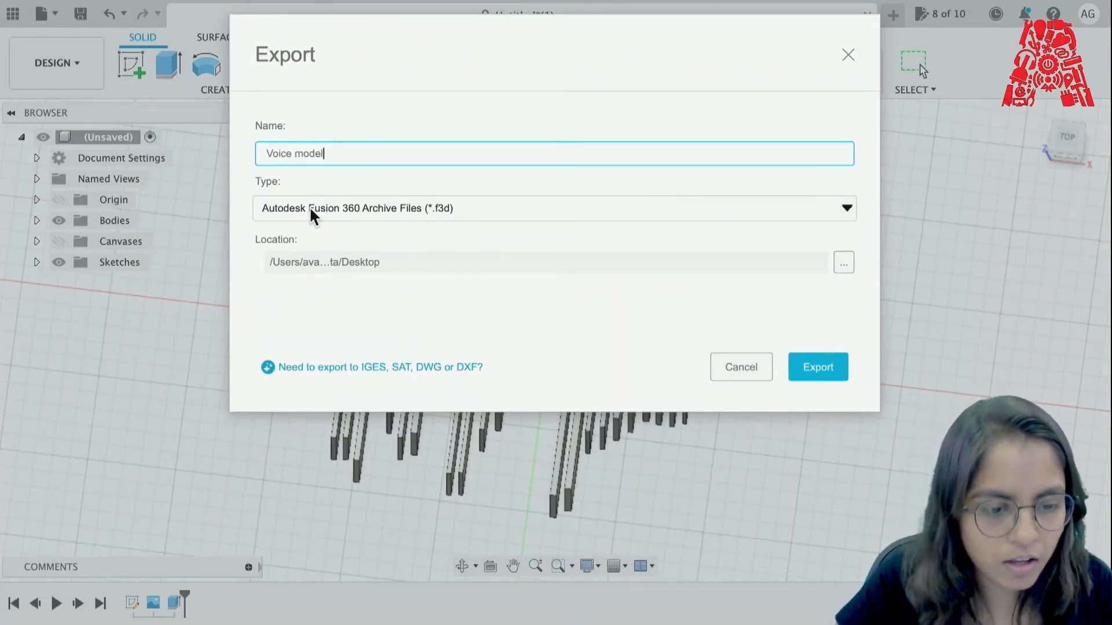
click(309, 206)
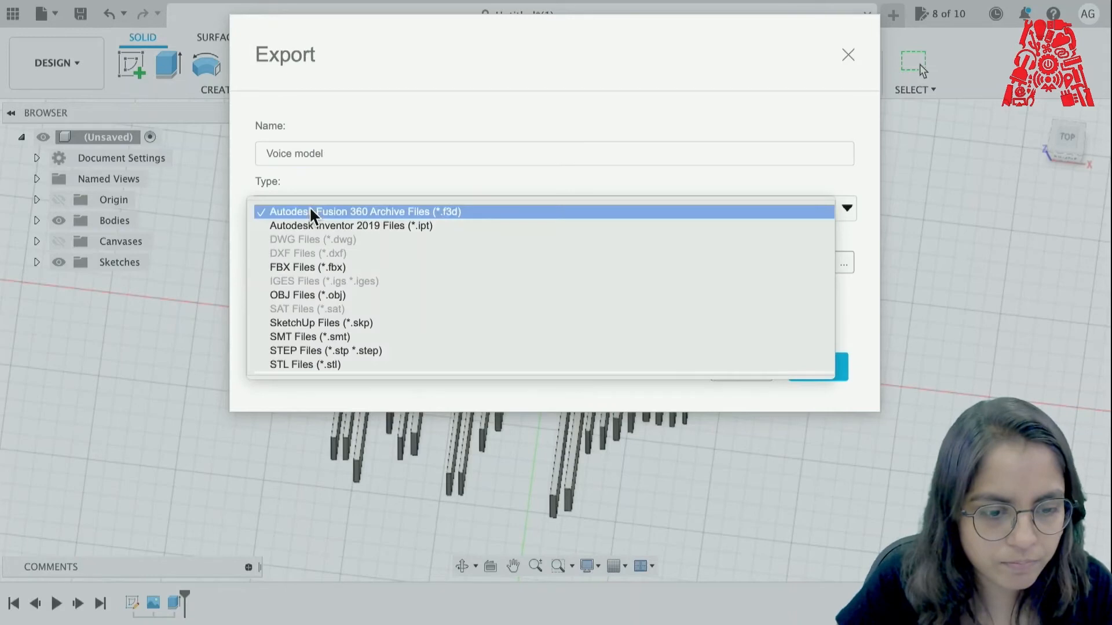
click(281, 365)
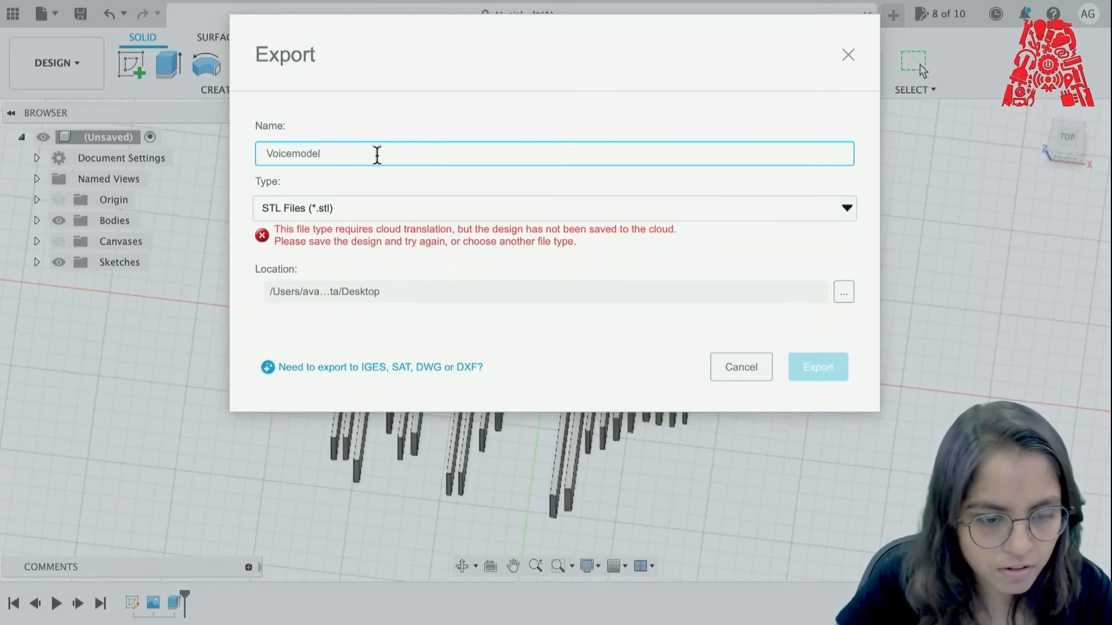
click(351, 207)
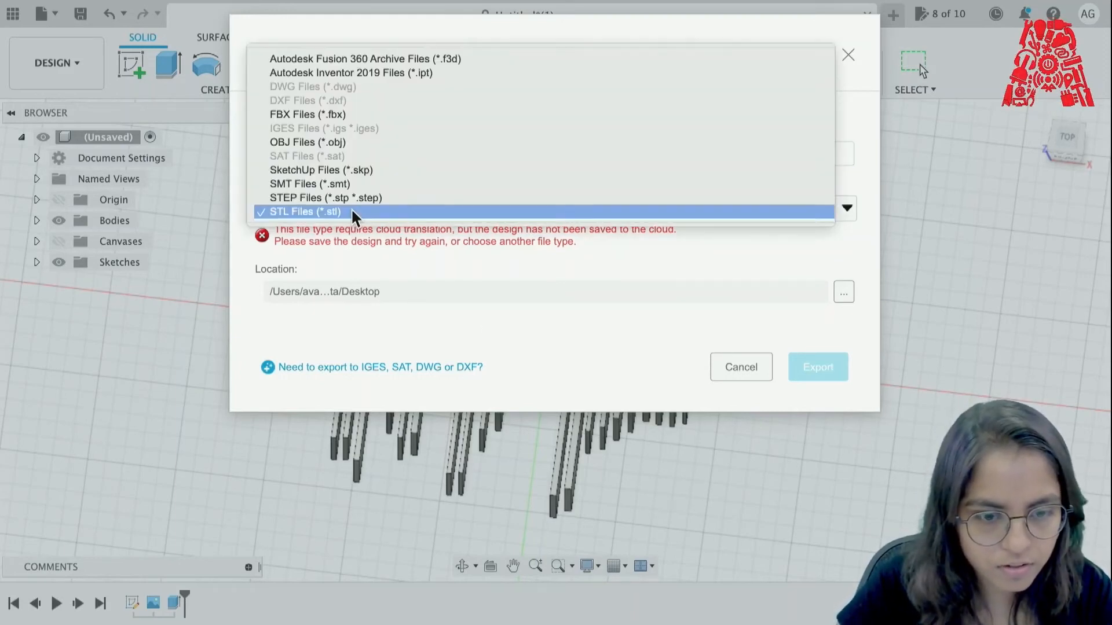
click(351, 214)
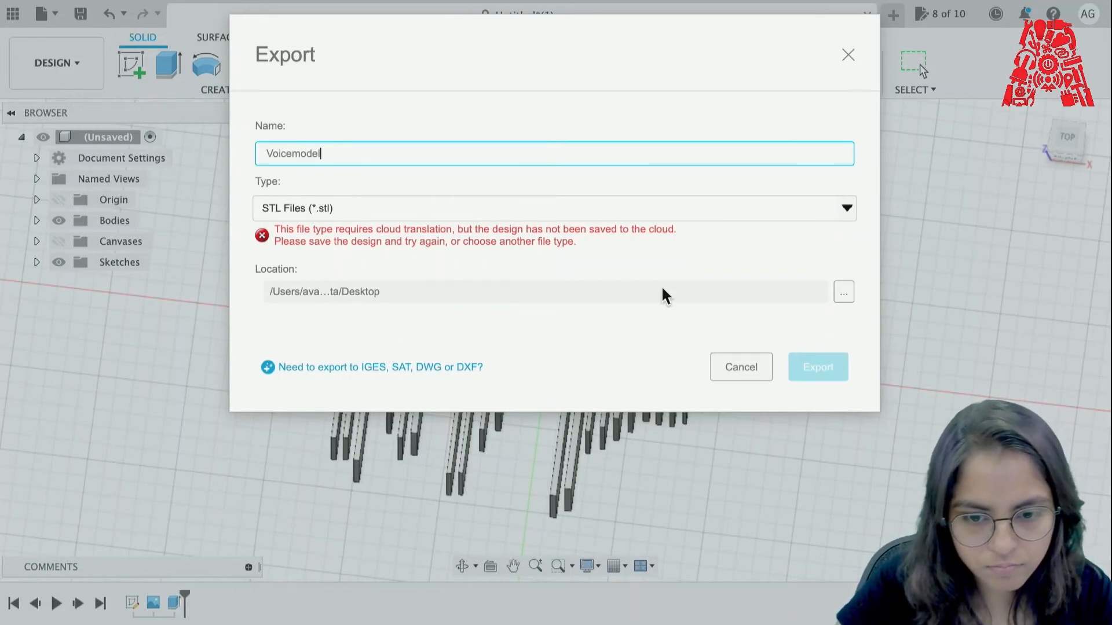
Step: Set the export location to the Downloads folder
click(846, 291)
click(476, 166)
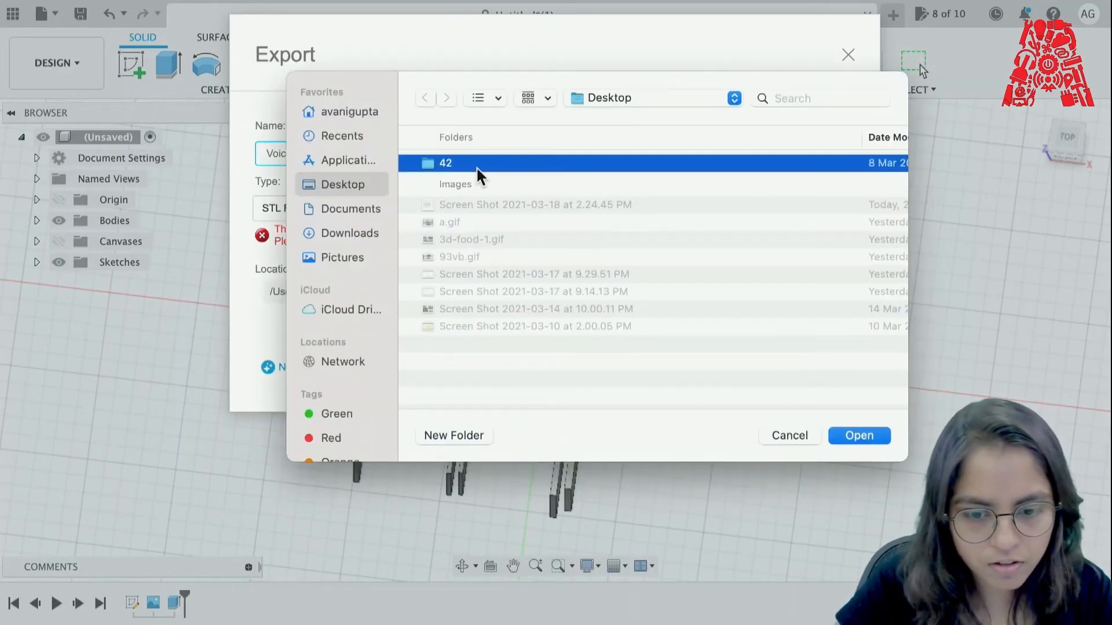
click(354, 232)
click(860, 434)
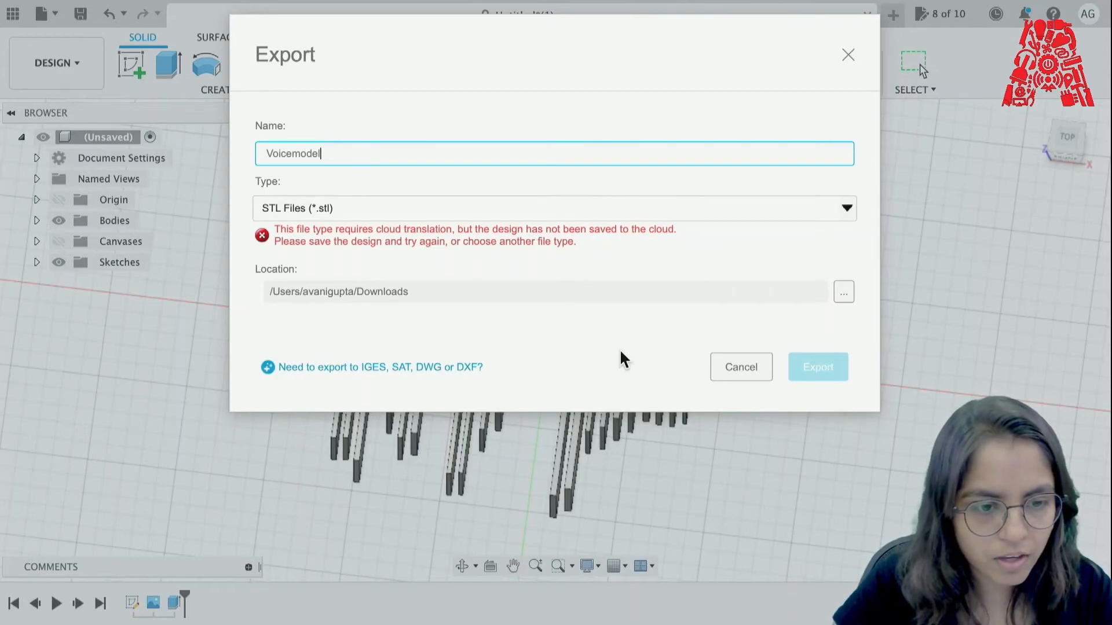
Step: Rename the export file as voicemodel and try the FBX and Autodesk Inventor 2019 file types
double_click(333, 153)
text(voicemodel)
click(300, 208)
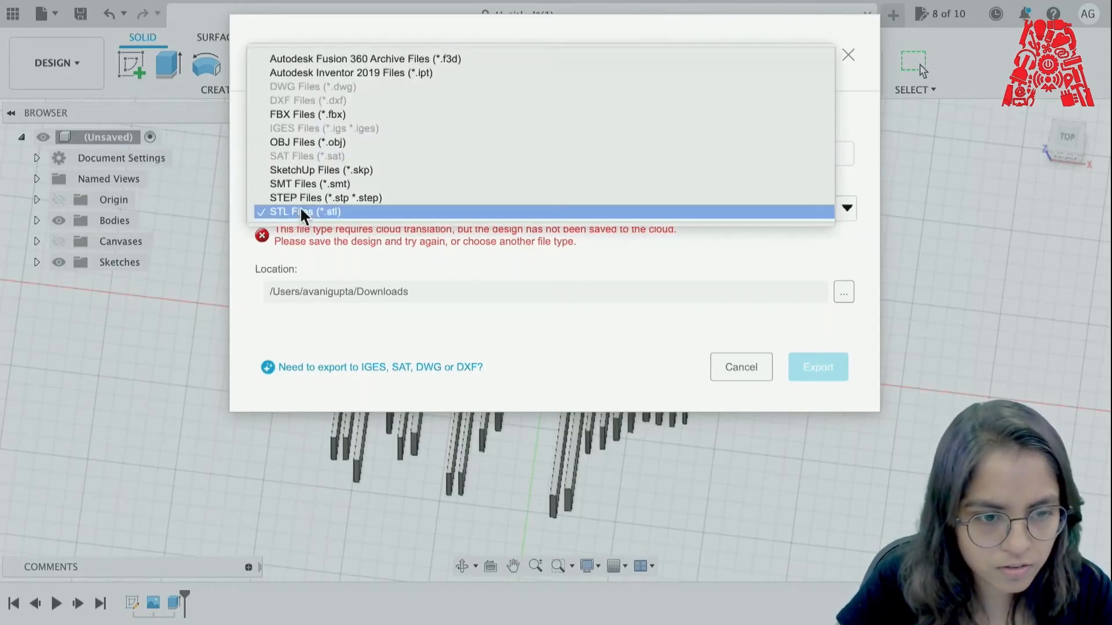
click(322, 210)
click(321, 209)
click(344, 113)
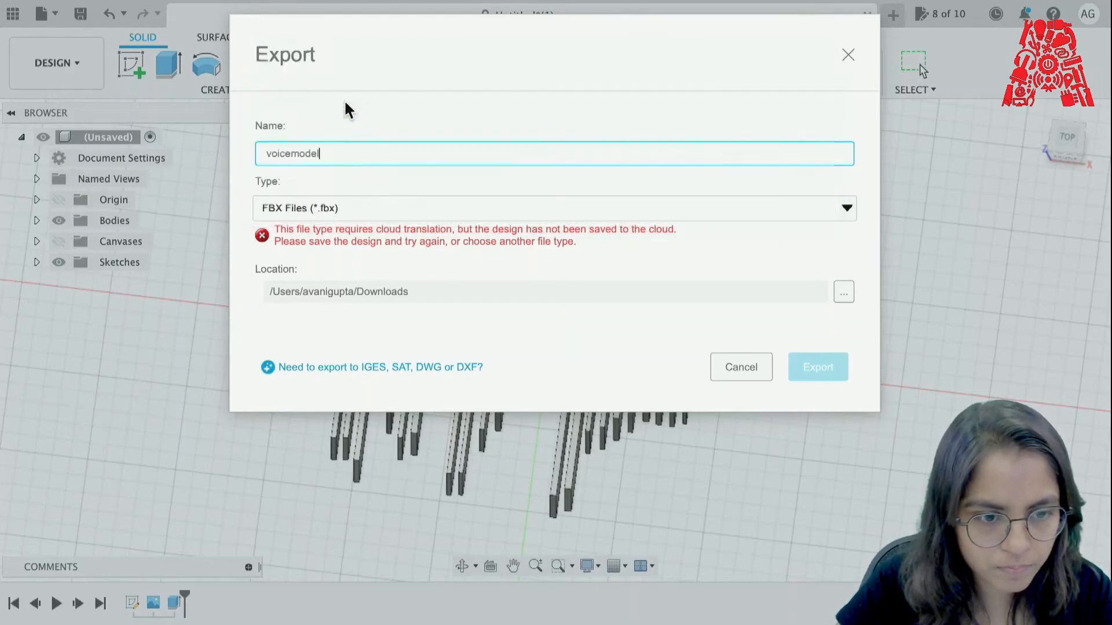
click(315, 208)
click(330, 169)
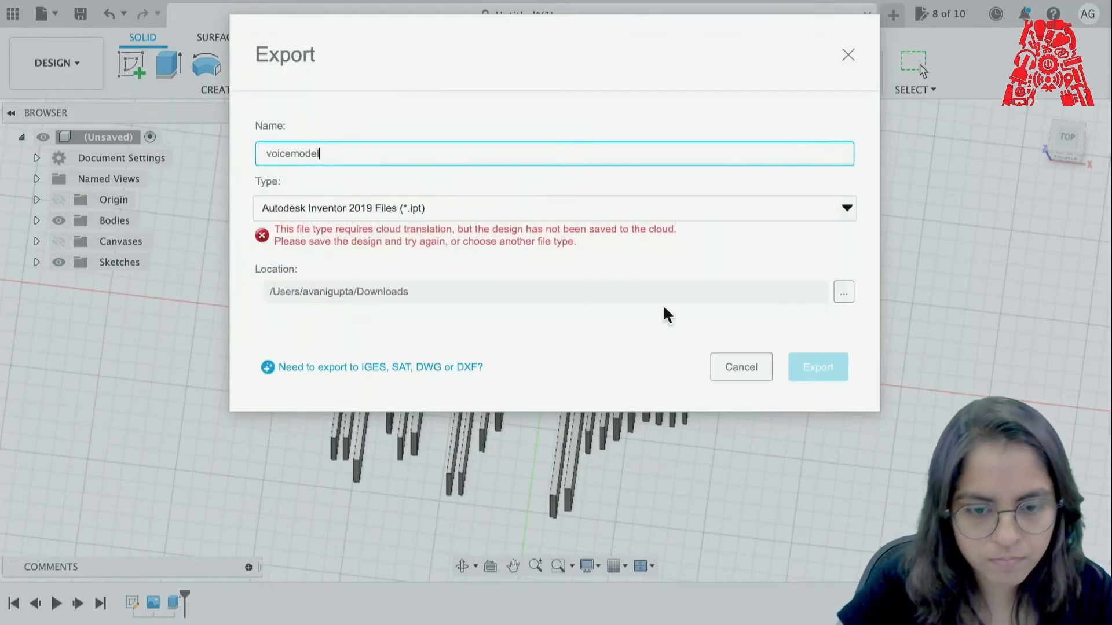
click(738, 365)
Step: Try to export the unsaved design again as an STL file, this time named voice
click(173, 10)
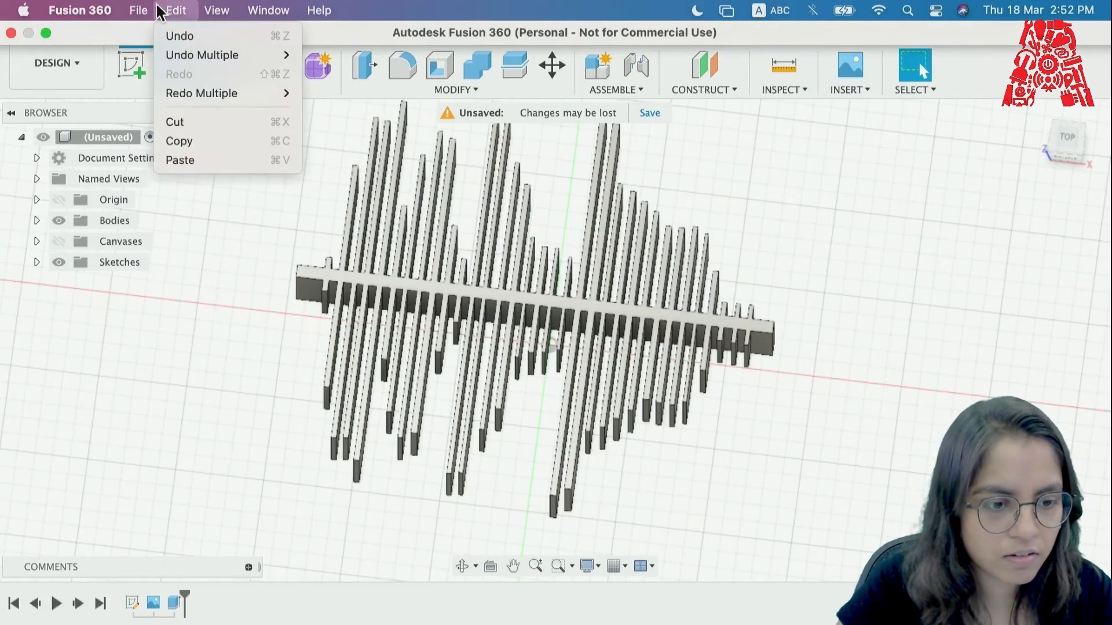
mouse_move(138, 11)
click(169, 238)
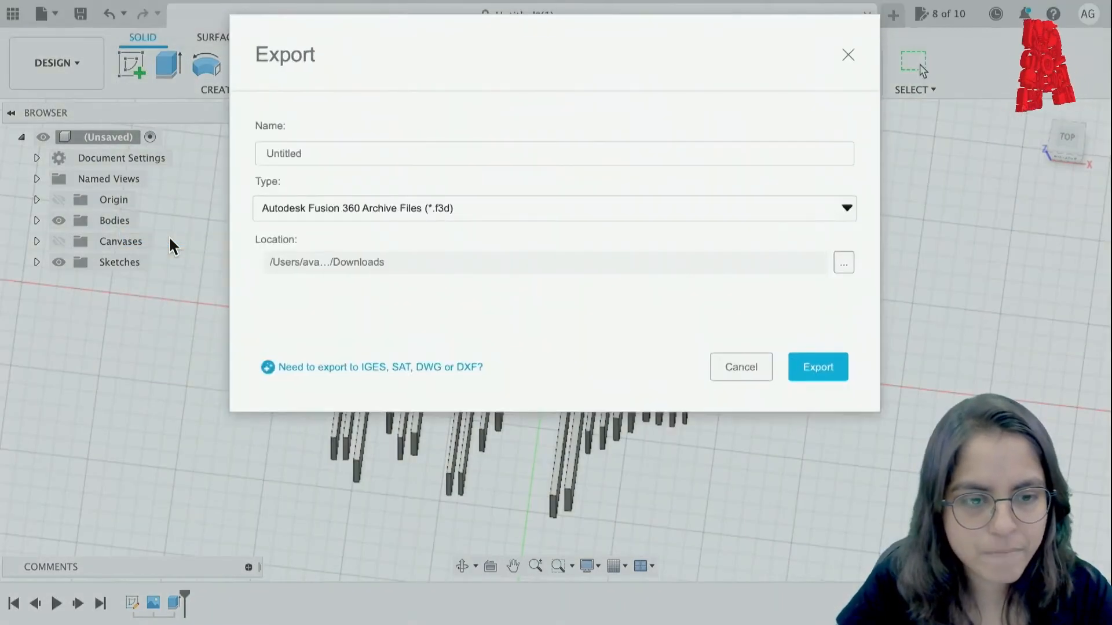
drag(266, 153, 289, 154)
double_click(290, 154)
click(306, 200)
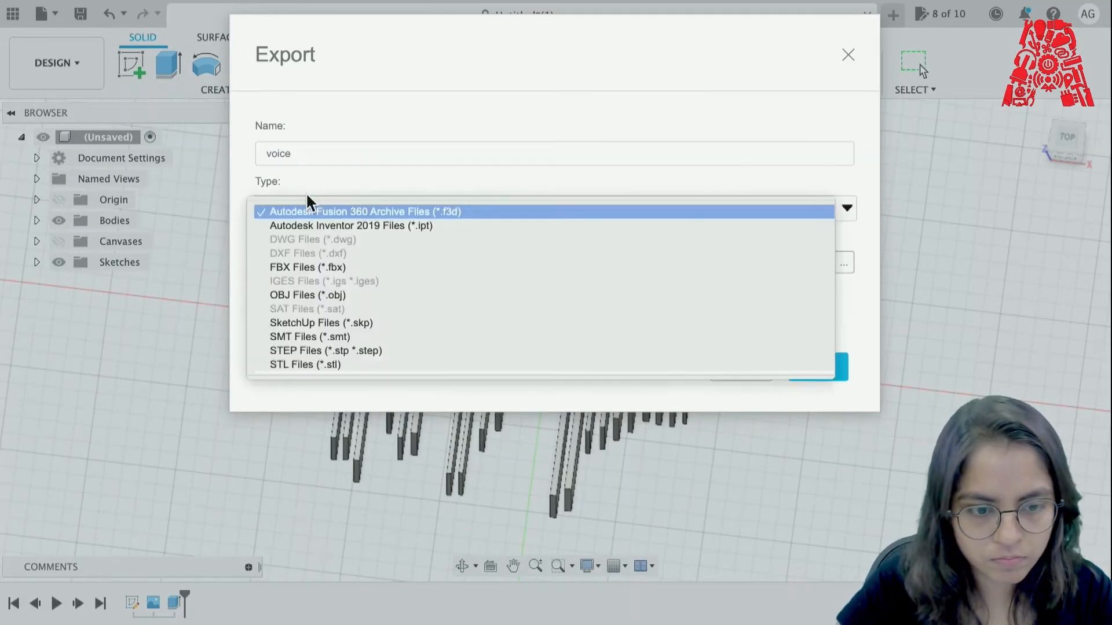
click(295, 362)
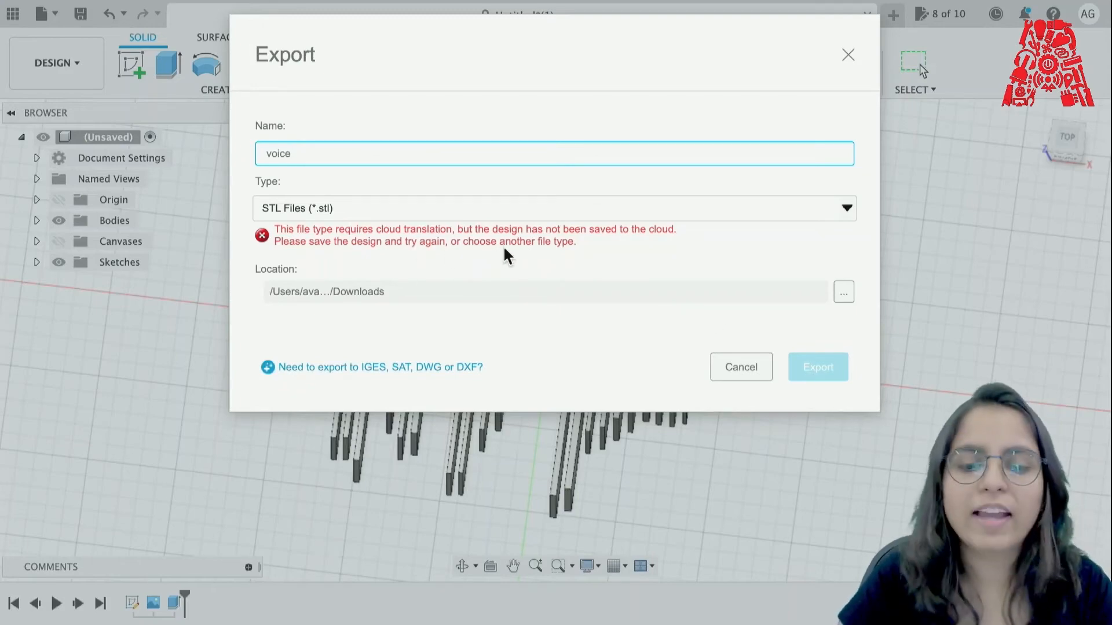
click(742, 369)
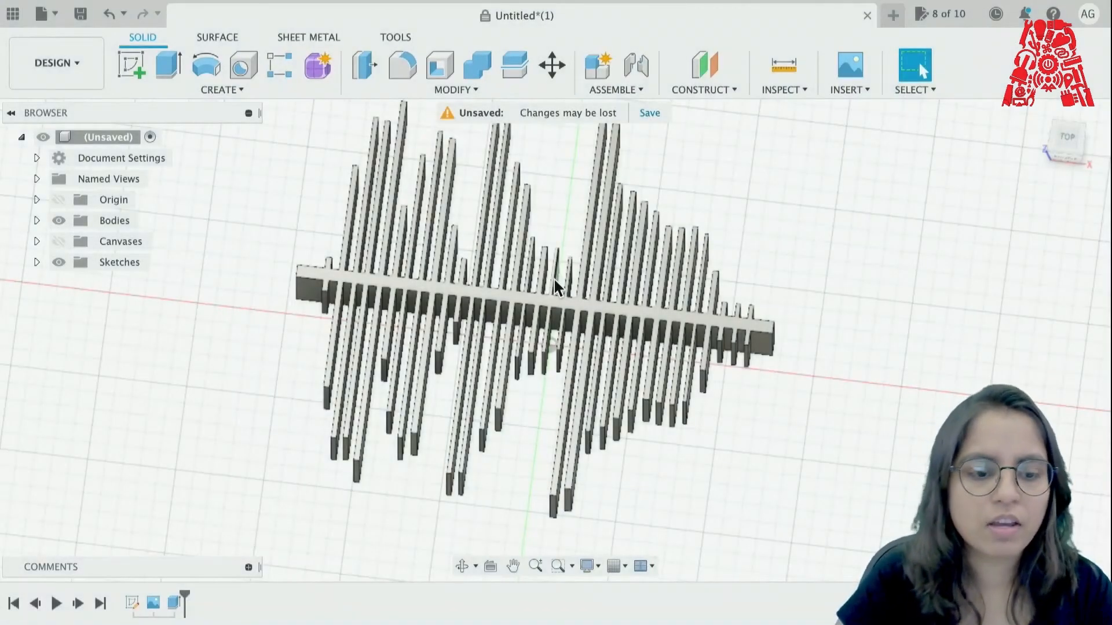
Step: Save the design as voice_model in Admin Project
key(super+s)
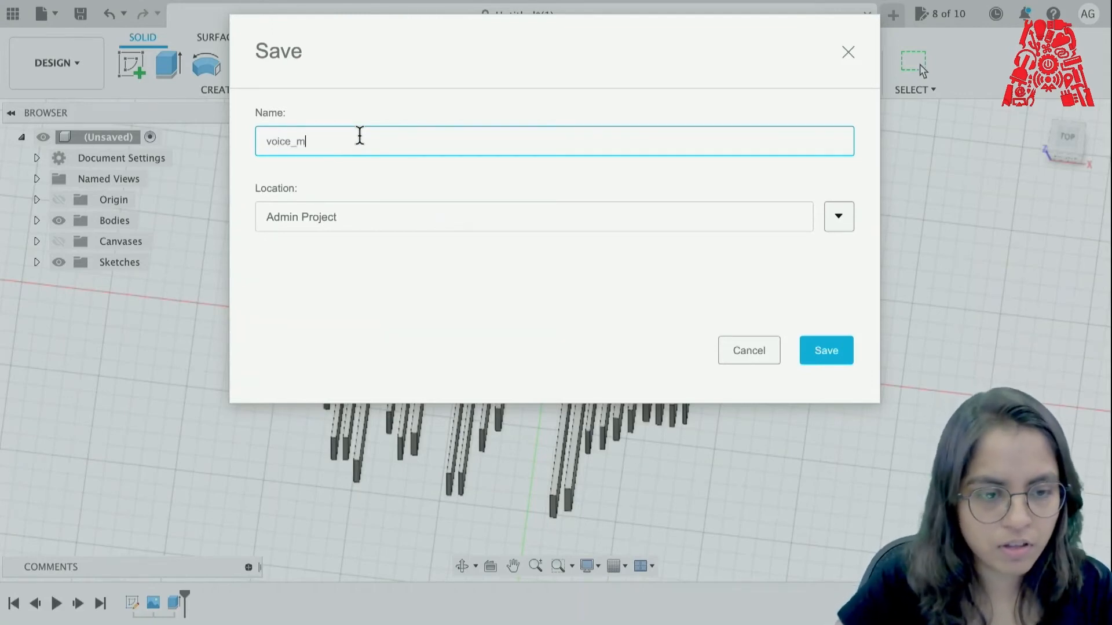
click(829, 350)
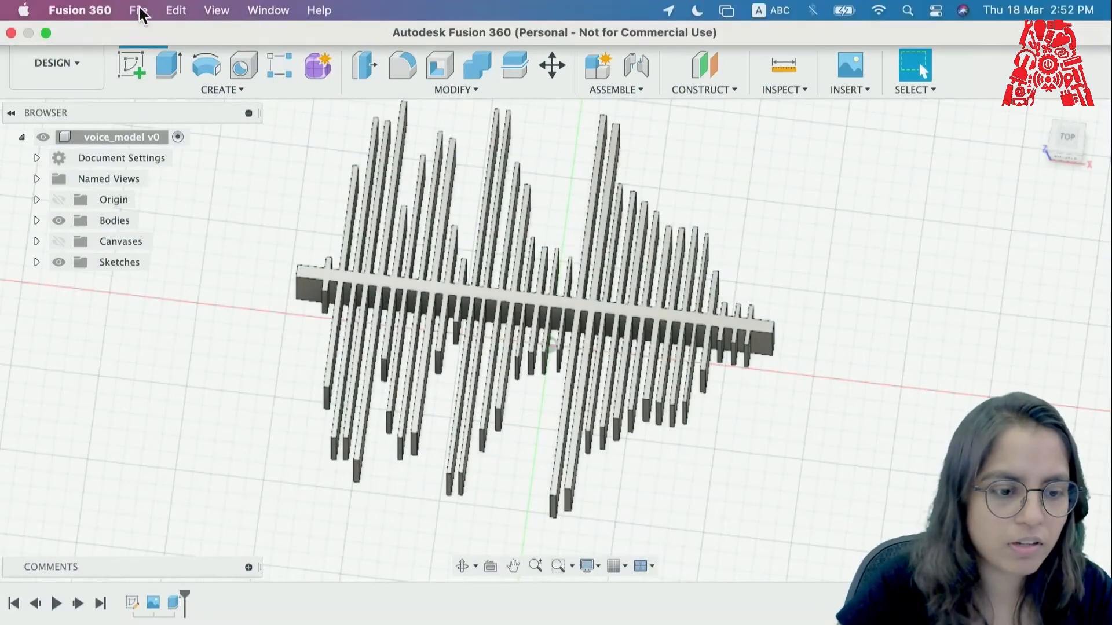
Step: Export the saved design as an STL file named voice_model v0 to the Desktop folder
click(142, 12)
click(158, 238)
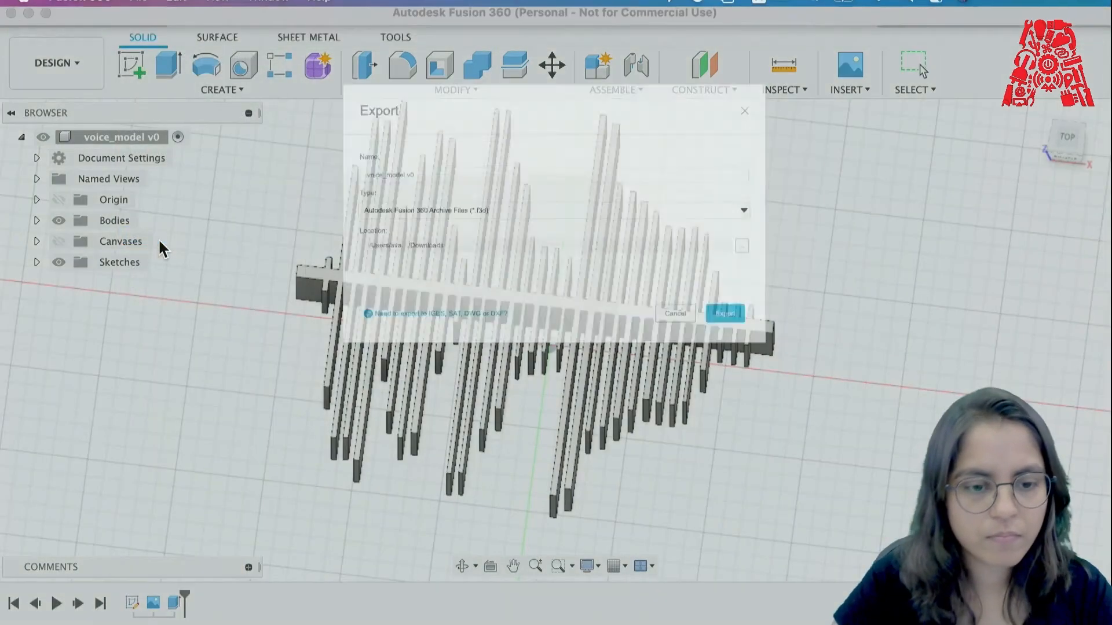
click(372, 155)
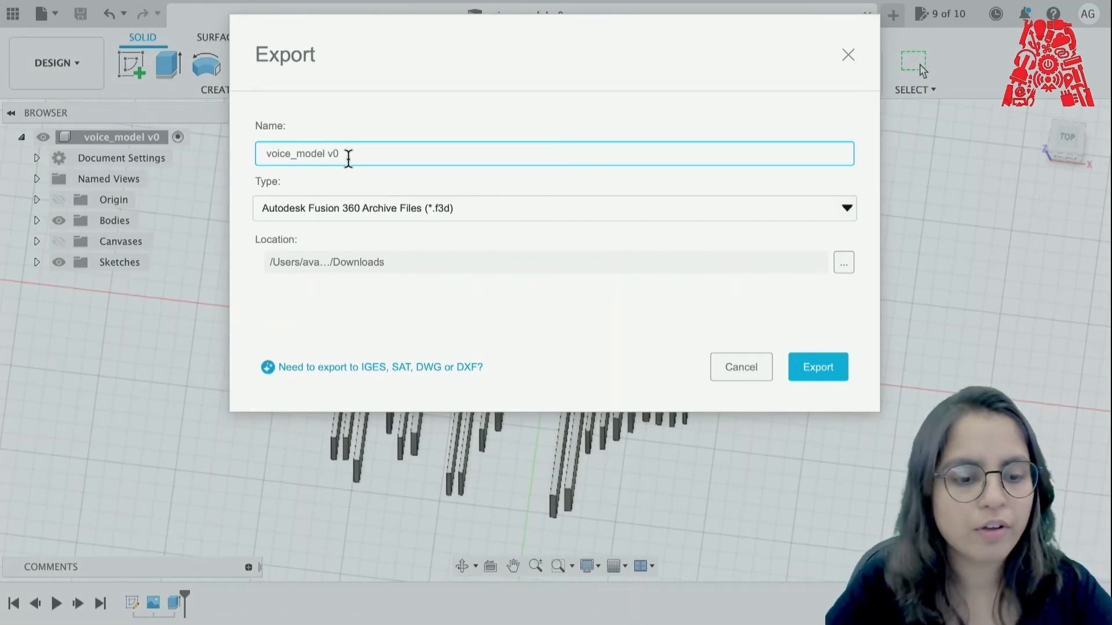
click(315, 215)
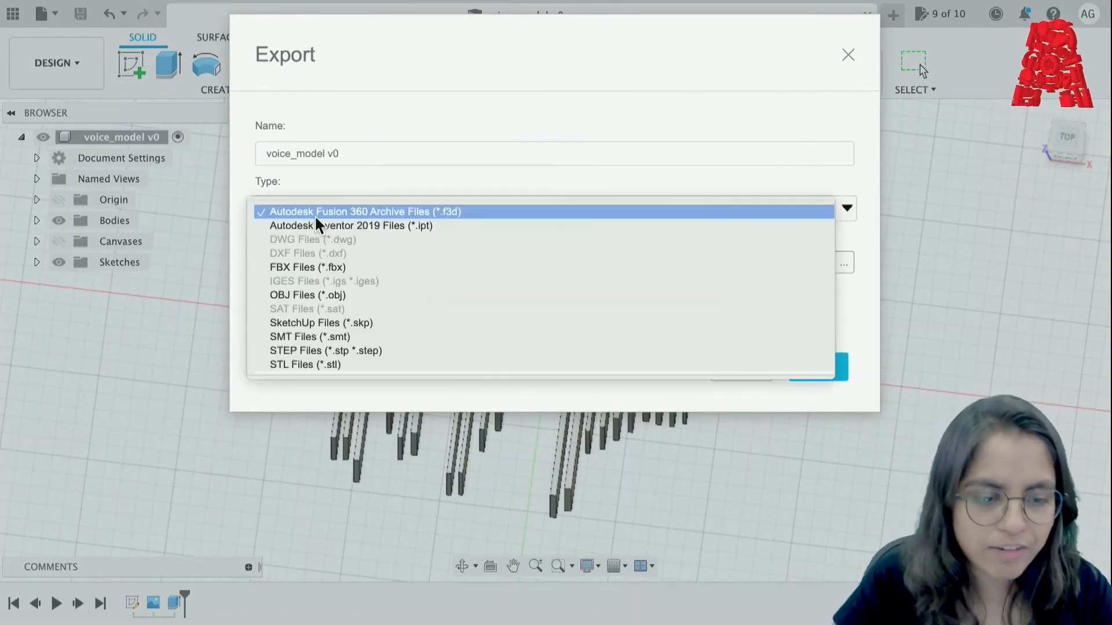
click(285, 365)
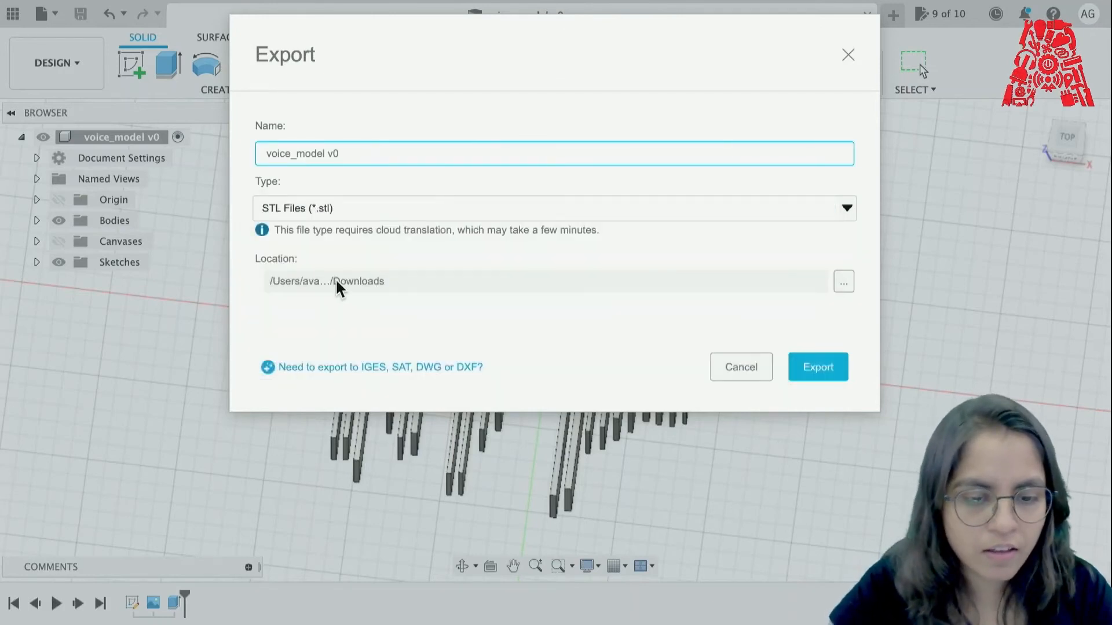
click(836, 283)
click(339, 184)
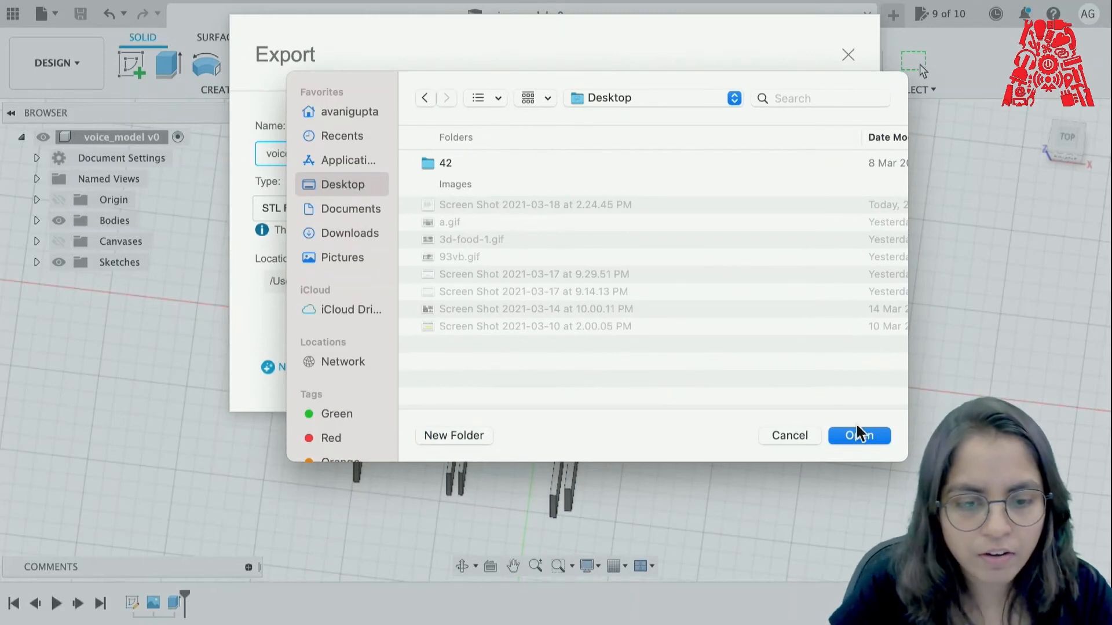
click(858, 432)
click(827, 369)
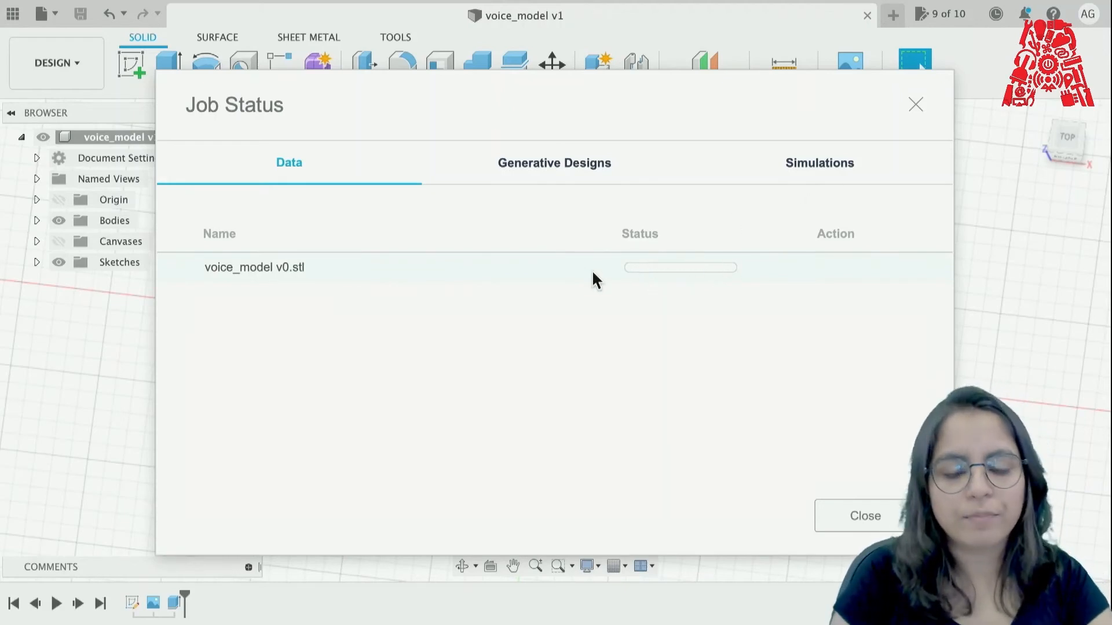
Step: Switch to Chrome, search the web for "download cura" in a new tab and open the Ultimaker Cura page
mouse_move(592, 278)
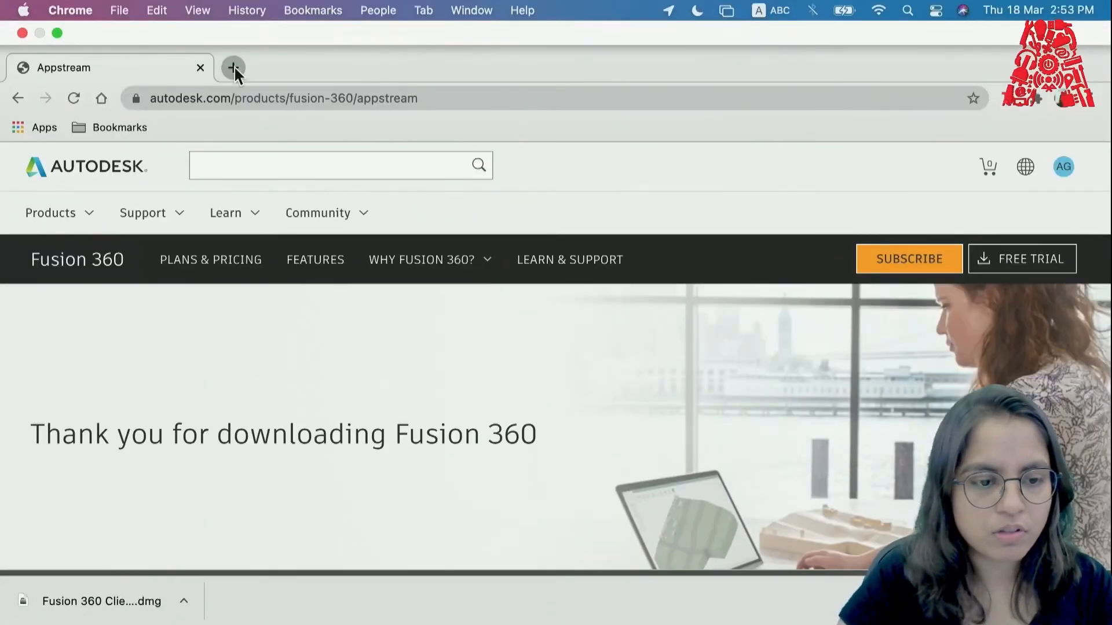
click(77, 22)
text(download cura)
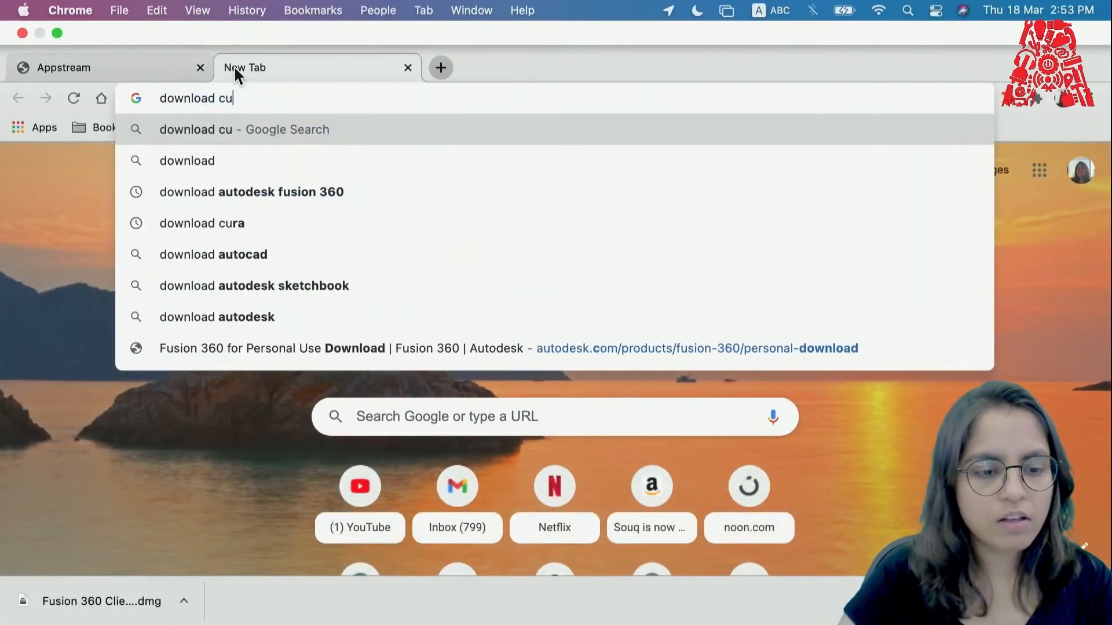
key(Return)
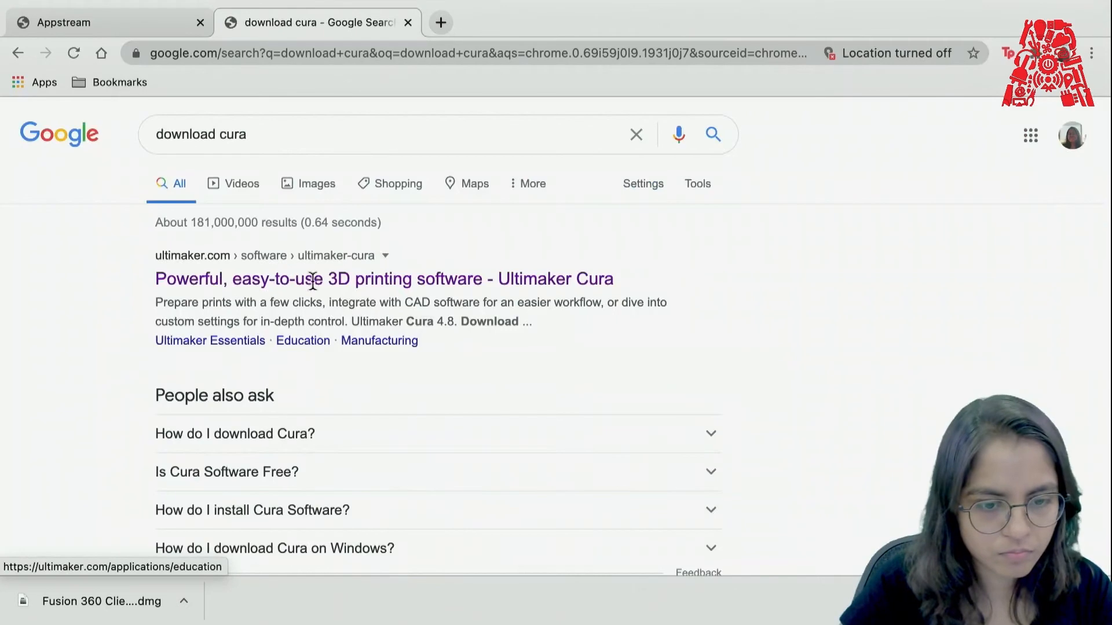
click(315, 284)
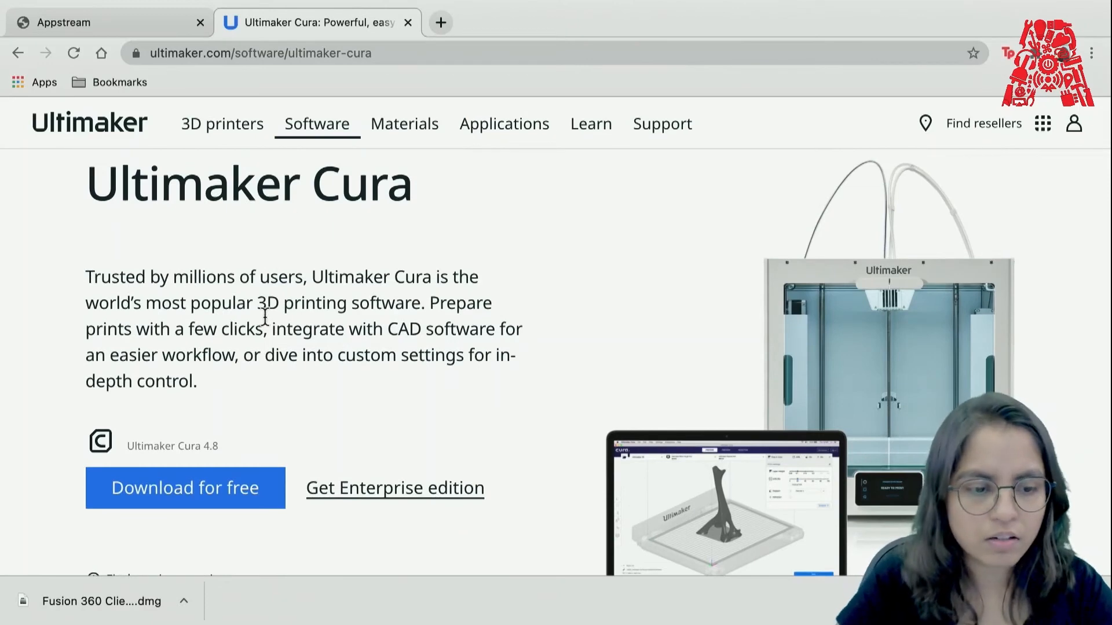
Step: Download the free Ultimaker Cura 4.8 for MacOS, 64 bit
scroll(265, 316, down, 1)
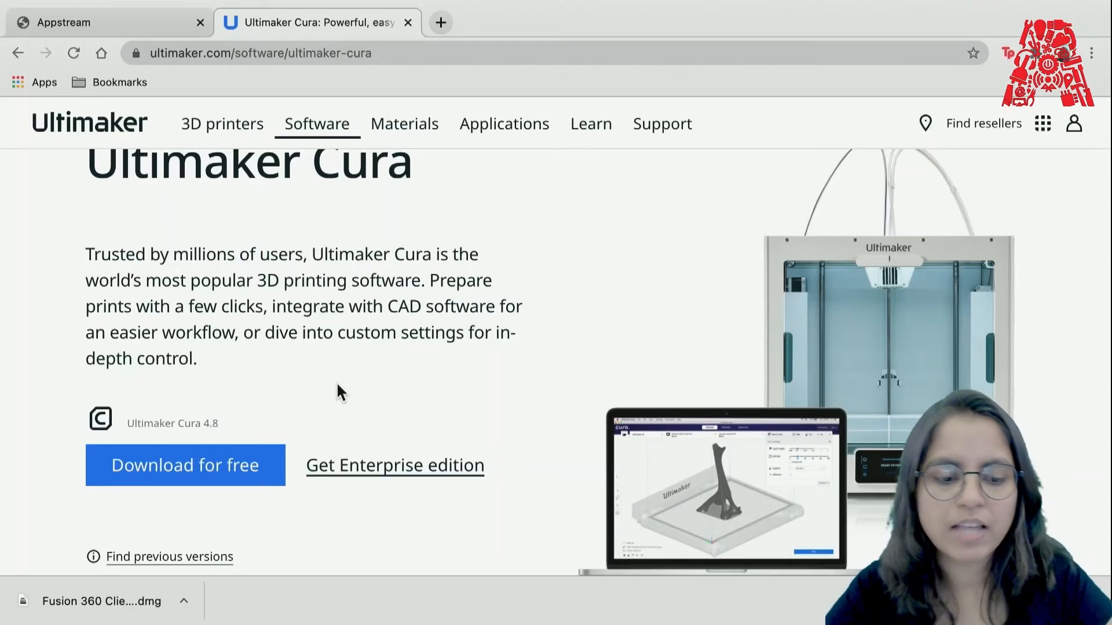
scroll(338, 387, down, 3)
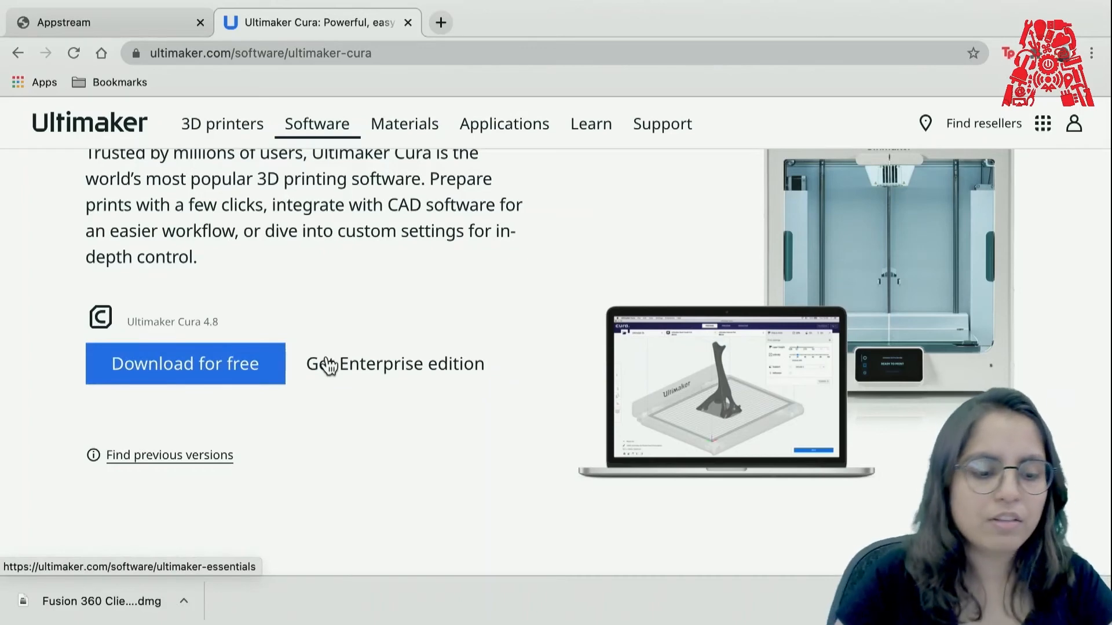
click(188, 371)
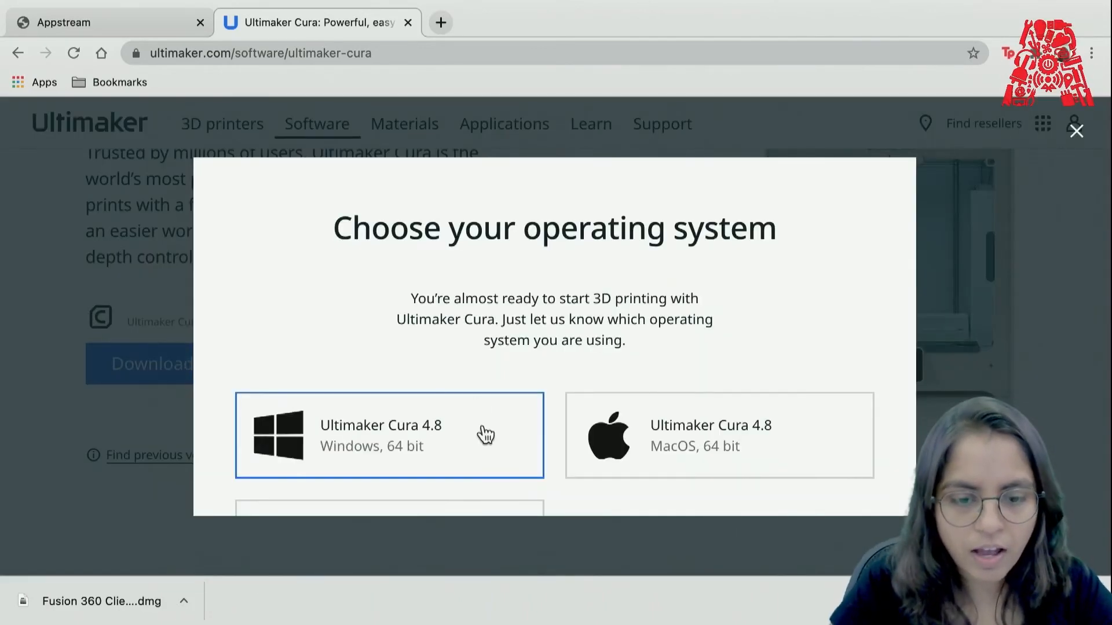
scroll(485, 434, down, 3)
click(665, 280)
scroll(666, 280, down, 1)
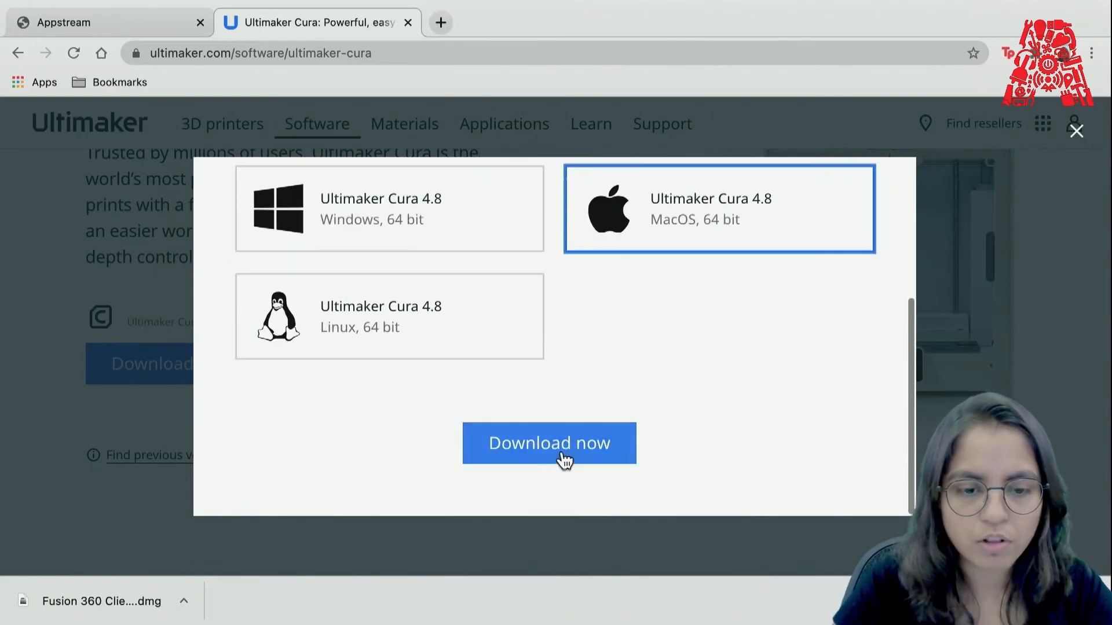
click(561, 461)
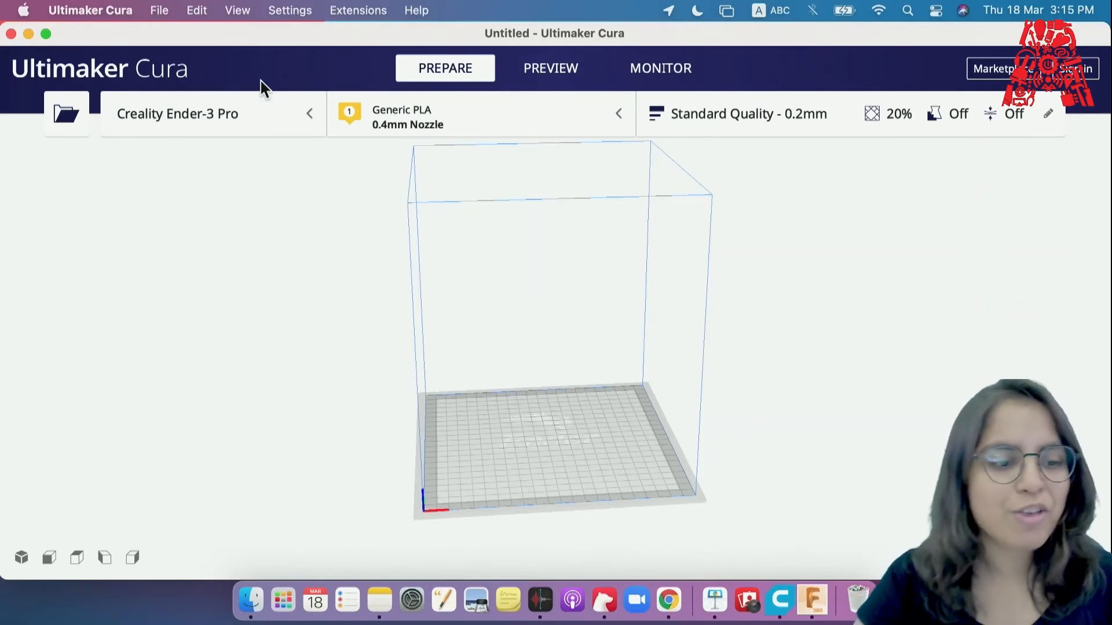
Step: Switch to Ultimaker Cura and review the preset printers and the print settings
click(237, 113)
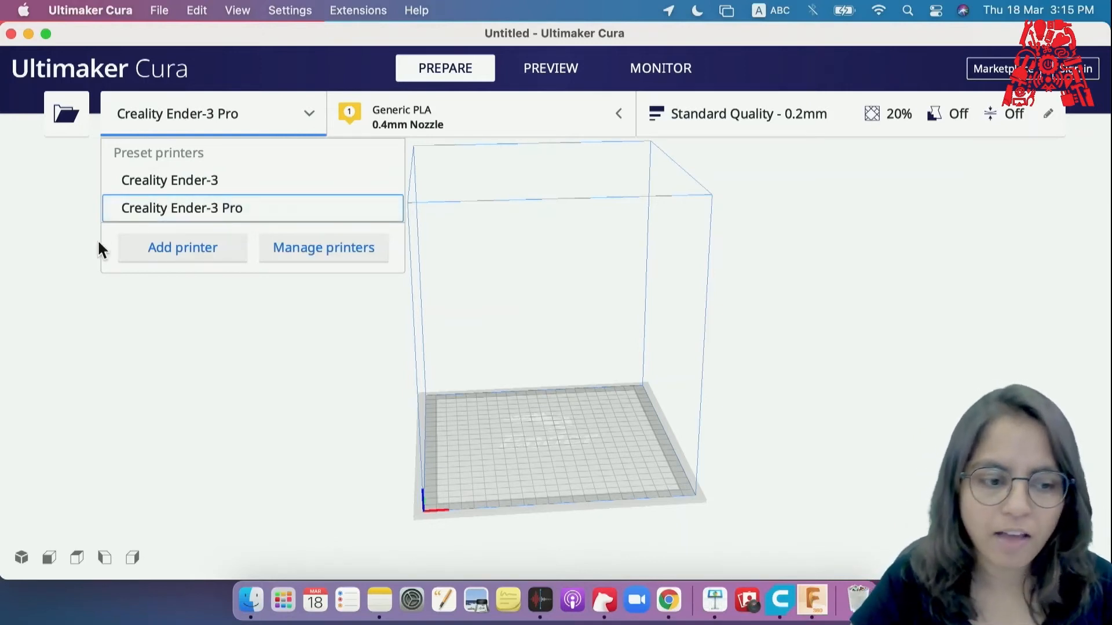
click(70, 301)
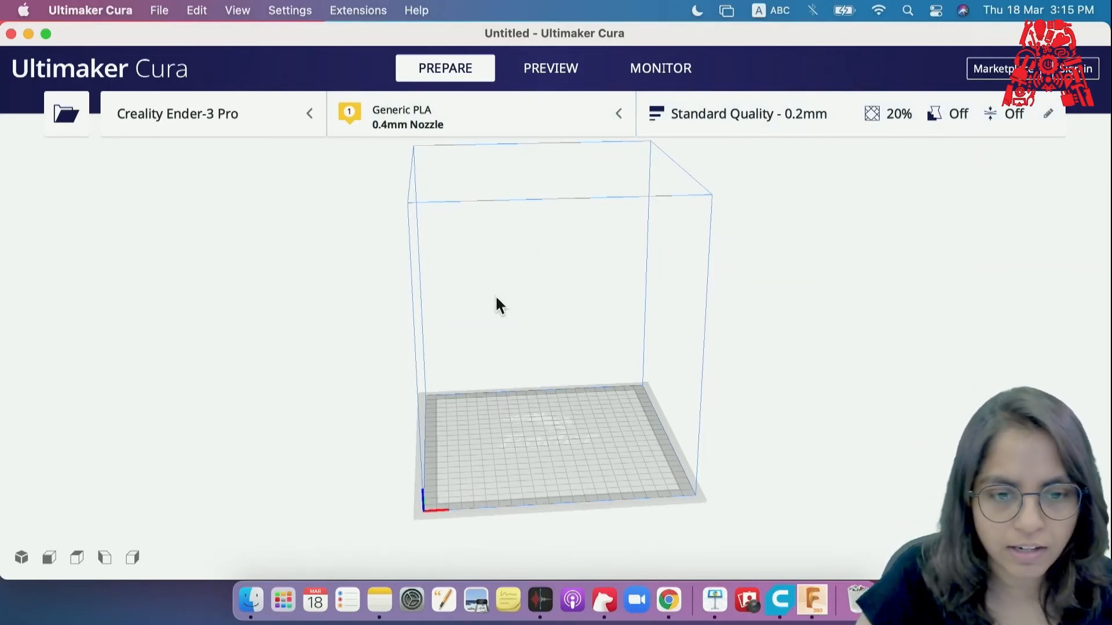
click(719, 115)
click(719, 114)
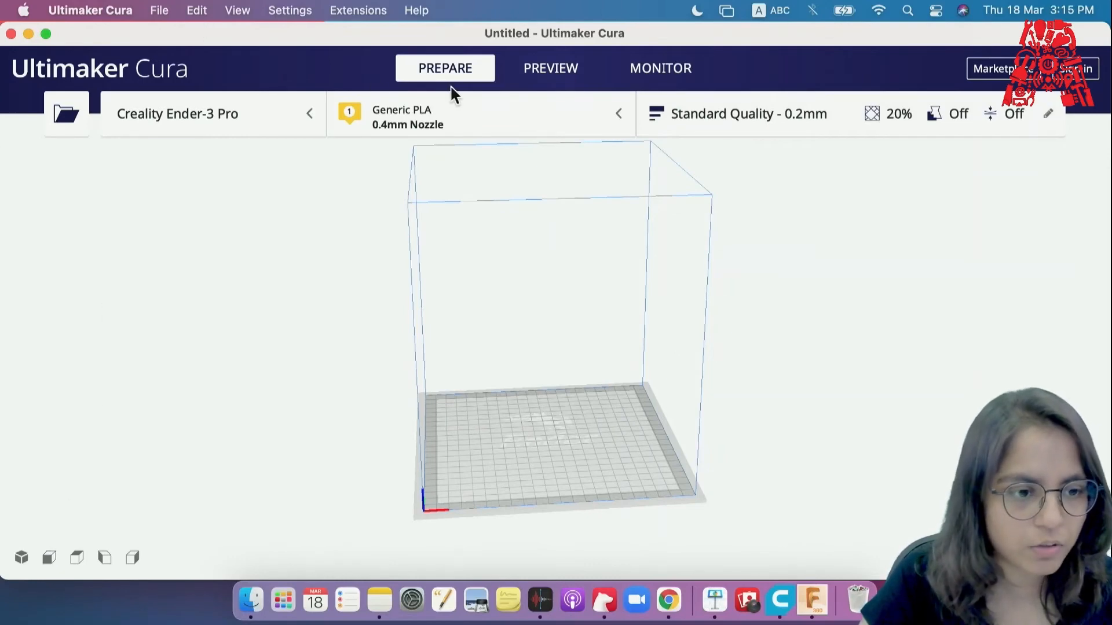
Step: Open voice_model v0.stl from the Desktop folder onto the build plate
click(157, 8)
click(168, 51)
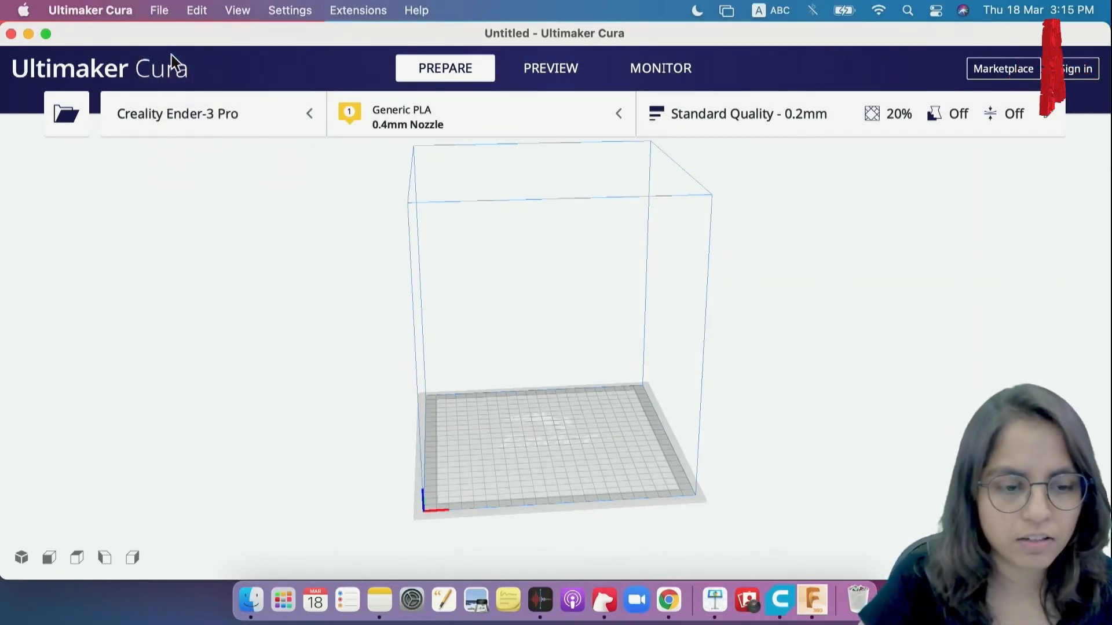
click(441, 238)
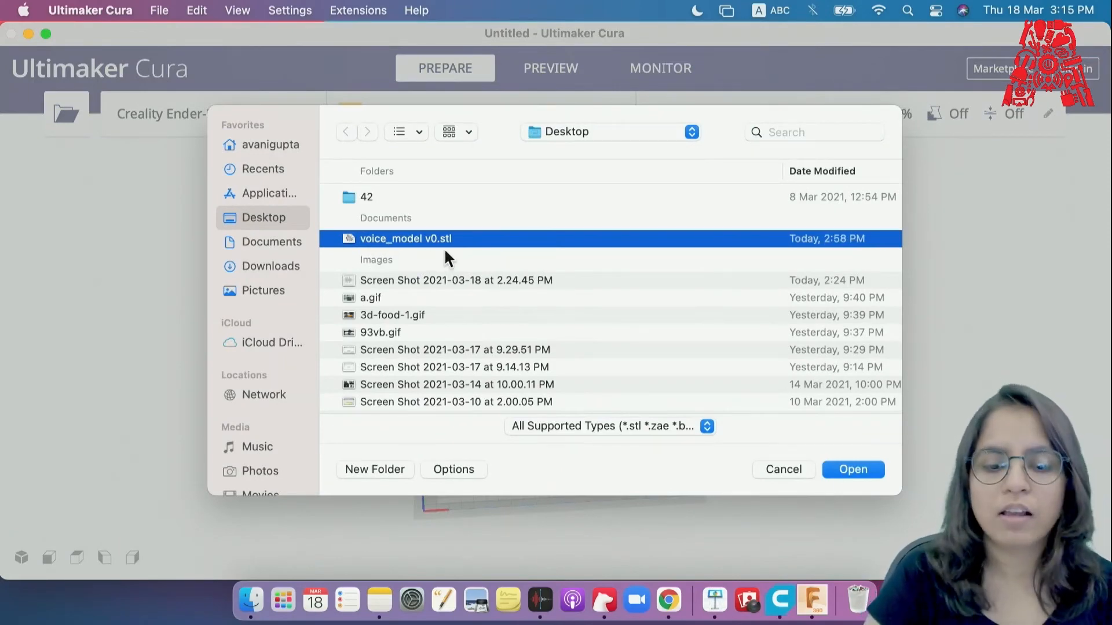
click(854, 469)
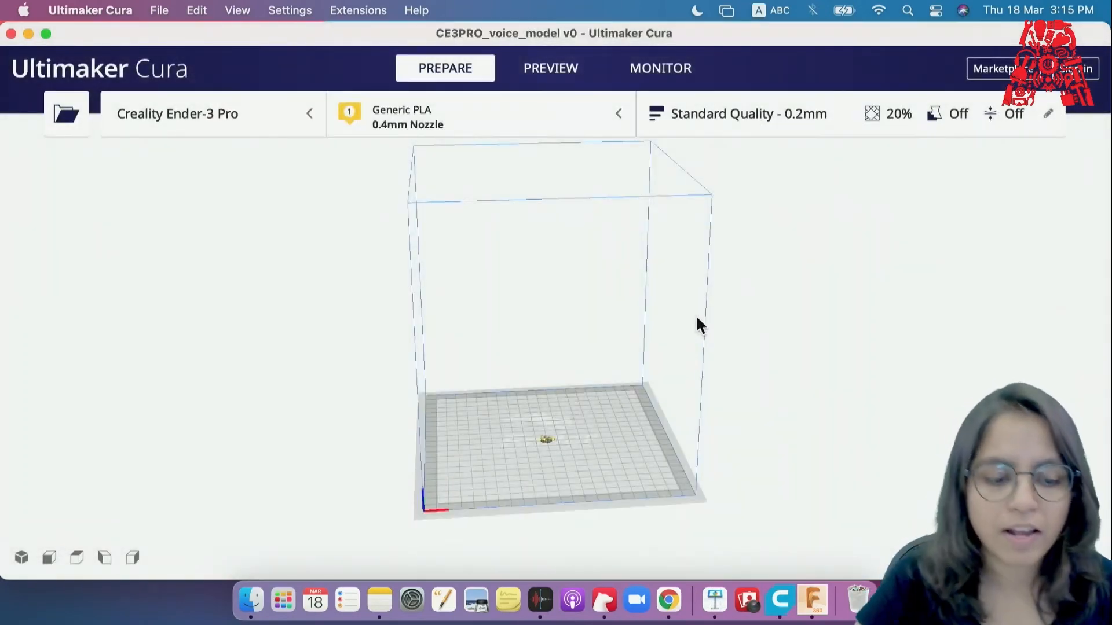
Step: Examine the imported voice model on the build plate up close and glance at the print settings
scroll(523, 471, up, 5)
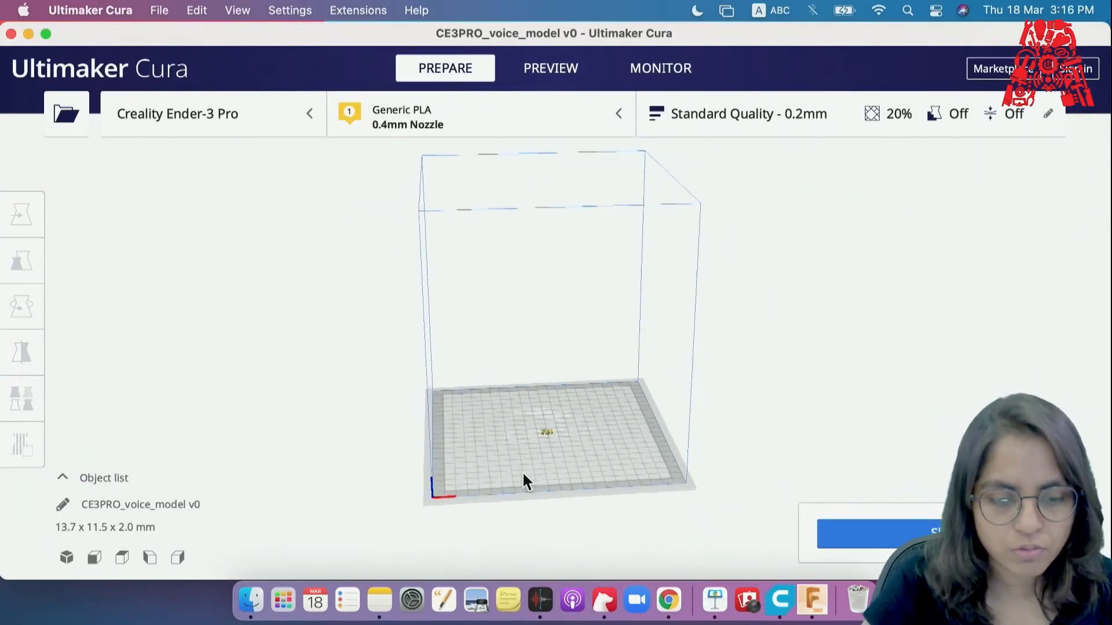
scroll(516, 355, down, 5)
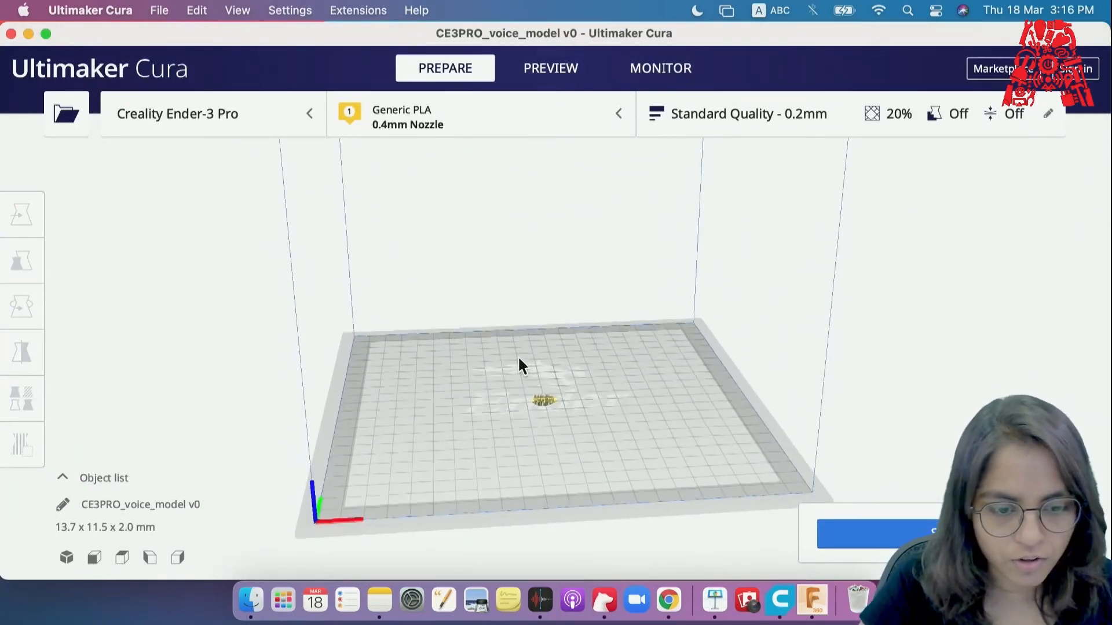
scroll(516, 352, up, 8)
scroll(516, 352, up, 2)
middle_drag(506, 443, 495, 283)
scroll(495, 283, up, 4)
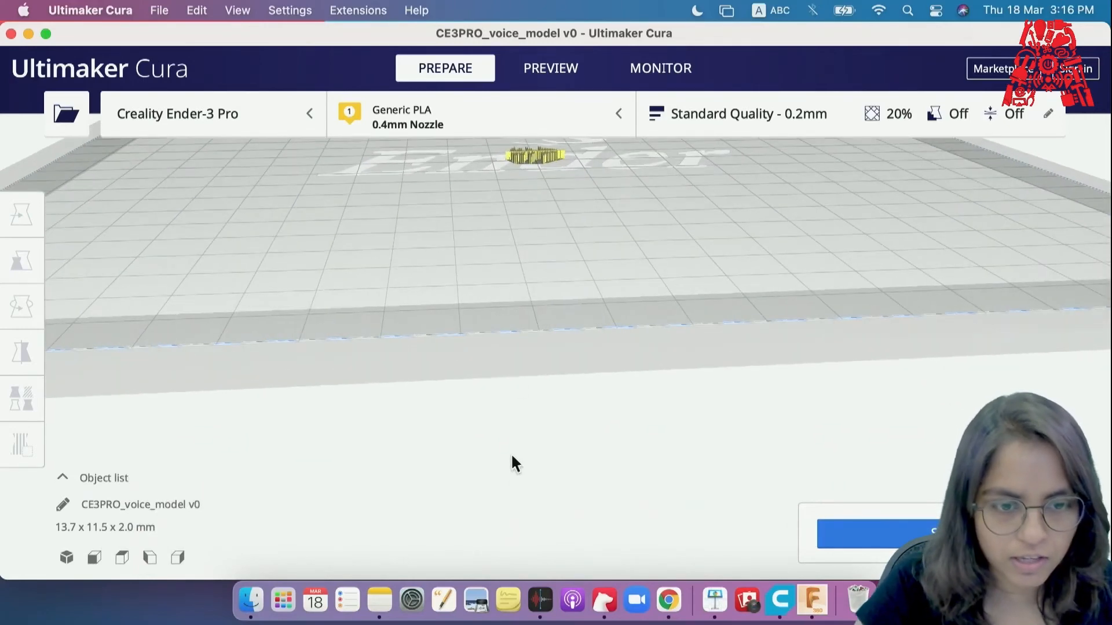
scroll(498, 273, up, 3)
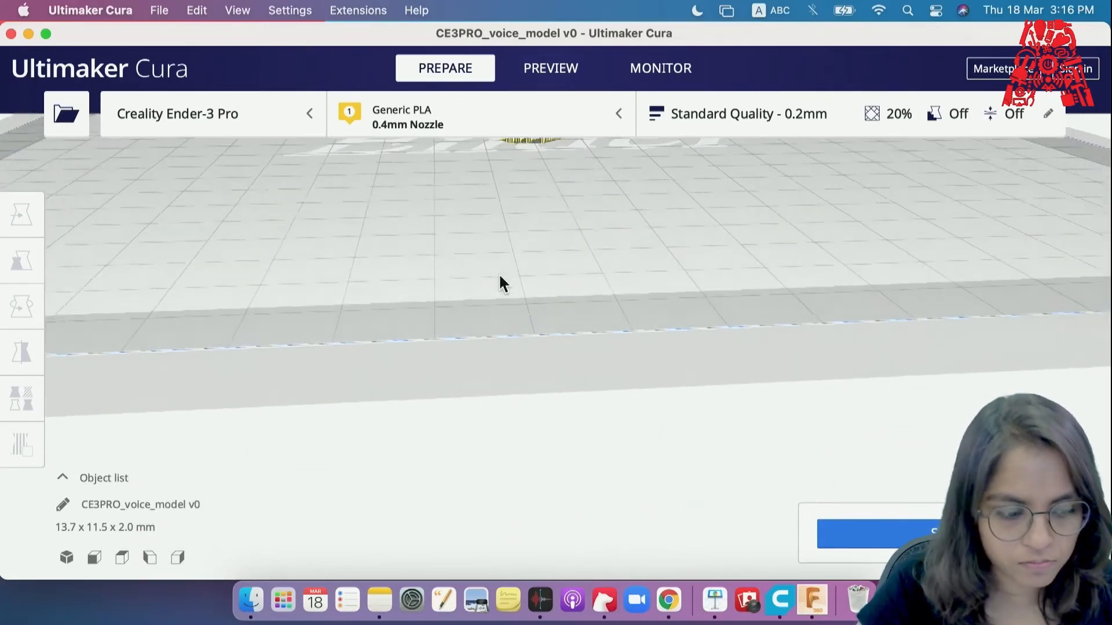
middle_drag(502, 237, 485, 398)
scroll(484, 397, up, 5)
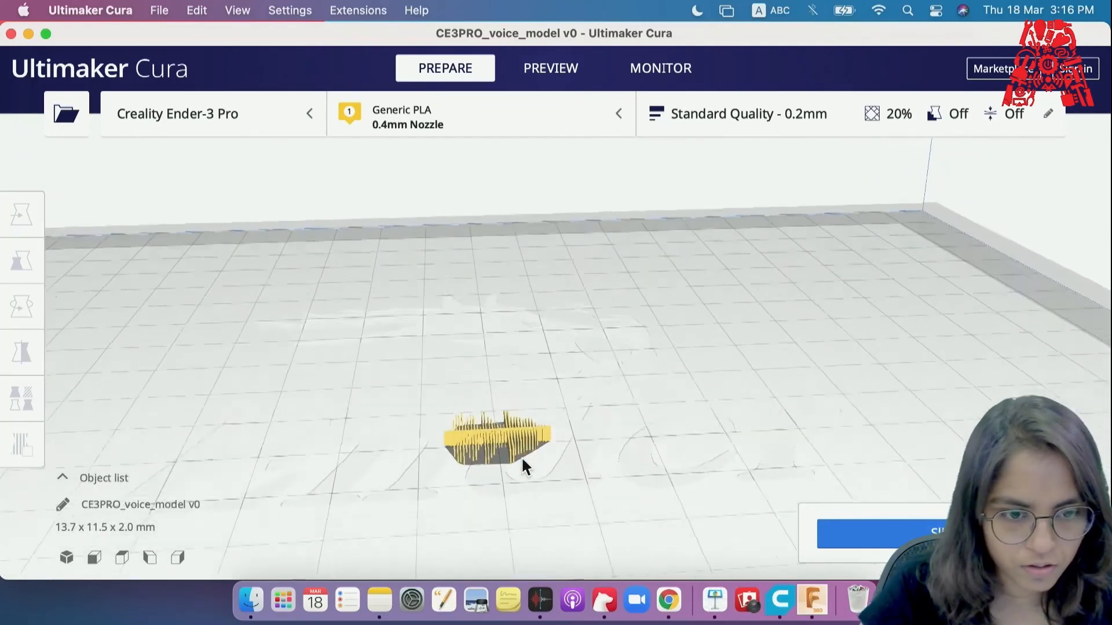
middle_drag(529, 479, 539, 392)
scroll(539, 392, up, 3)
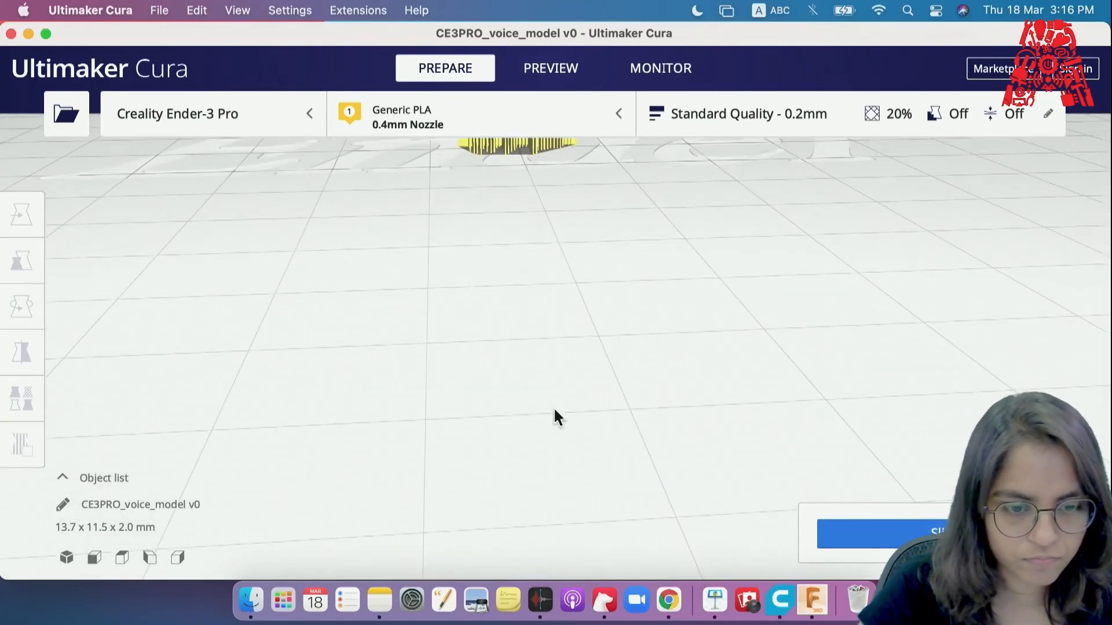
middle_drag(540, 448, 569, 522)
scroll(543, 435, up, 3)
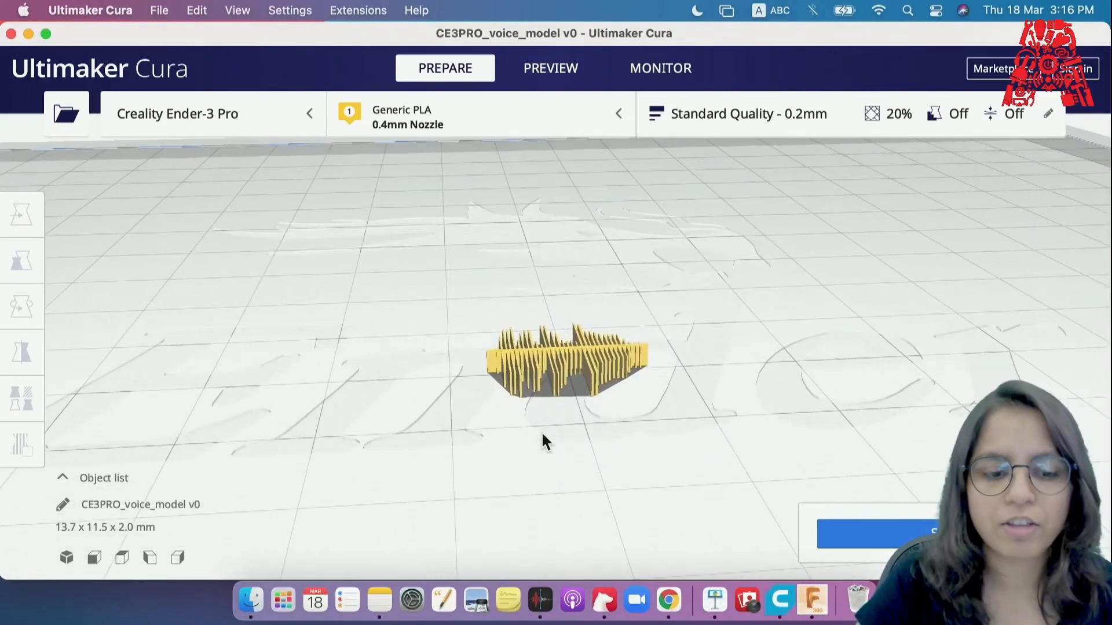
scroll(542, 435, down, 3)
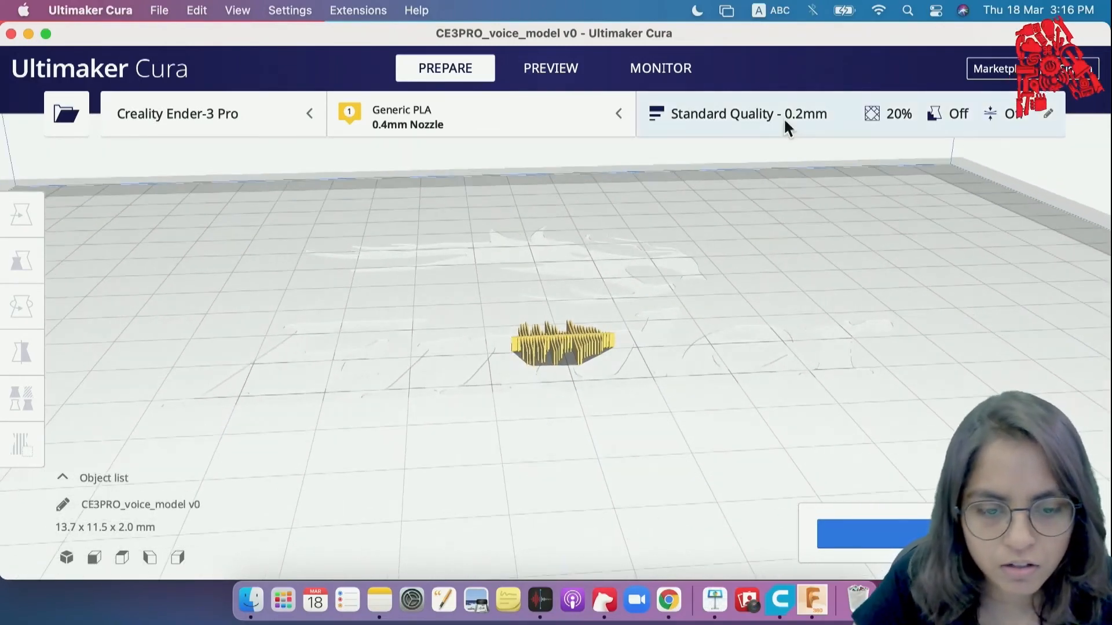
click(785, 119)
click(793, 110)
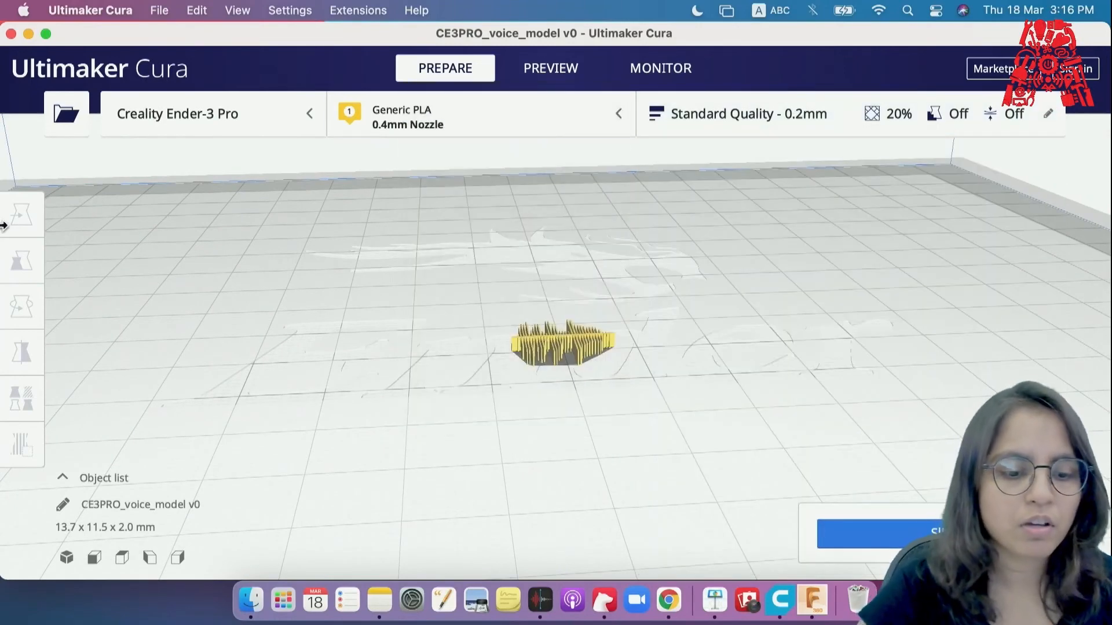
Step: Select the voice model and scale it to 400% along X and Y
click(565, 349)
click(22, 260)
click(232, 261)
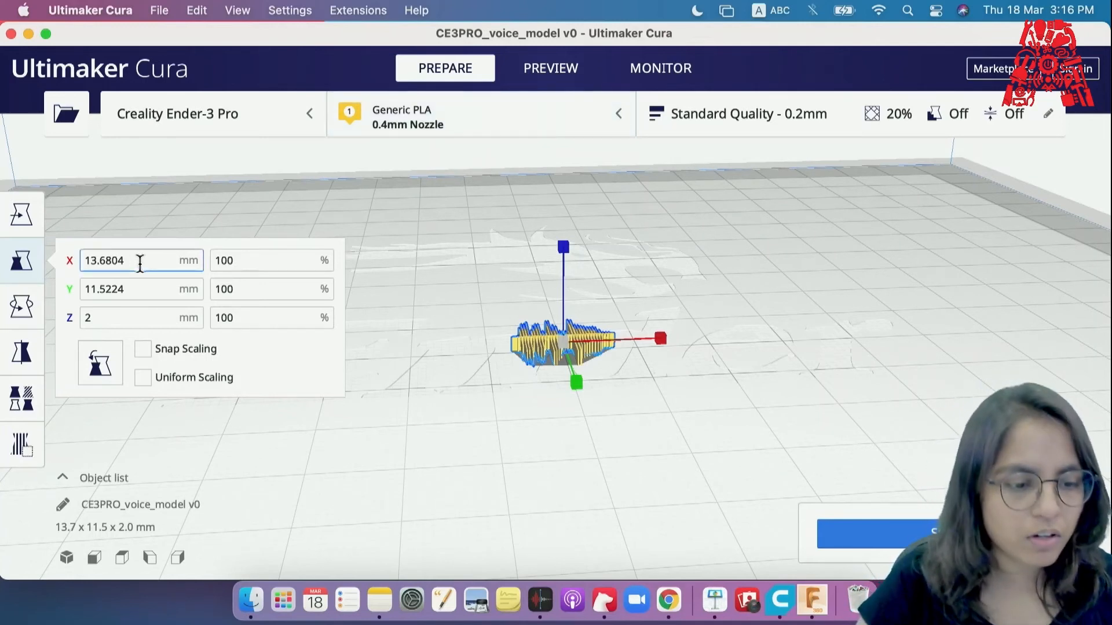
click(222, 256)
key(BackSpace)
text(4)
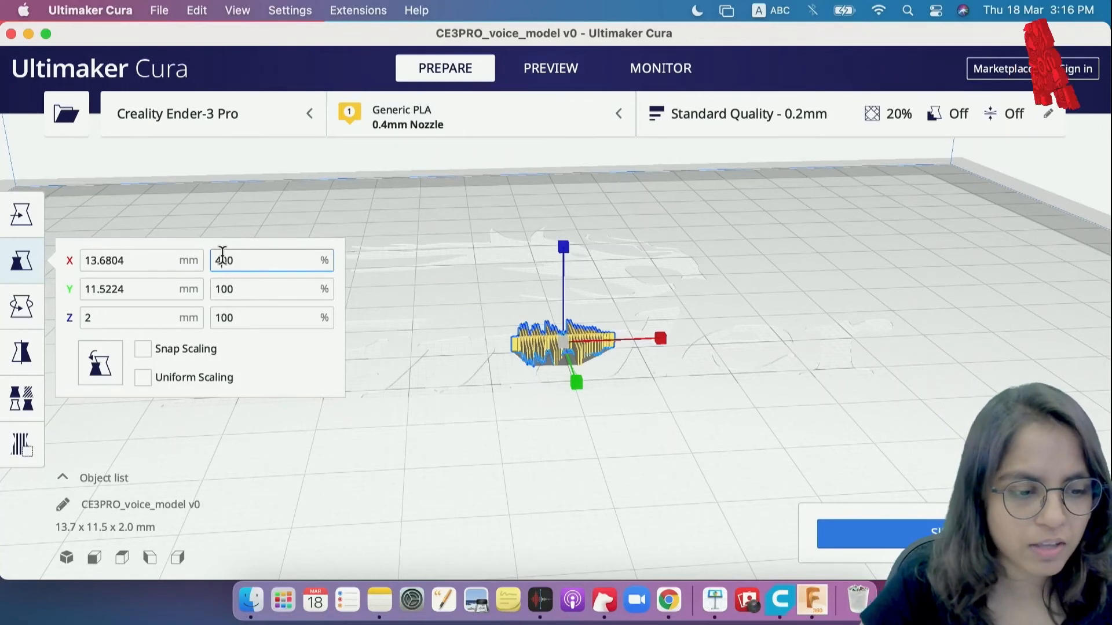
click(252, 317)
click(226, 290)
key(BackSpace)
text(4)
Step: Scale the voice model to 200% along Z
click(225, 319)
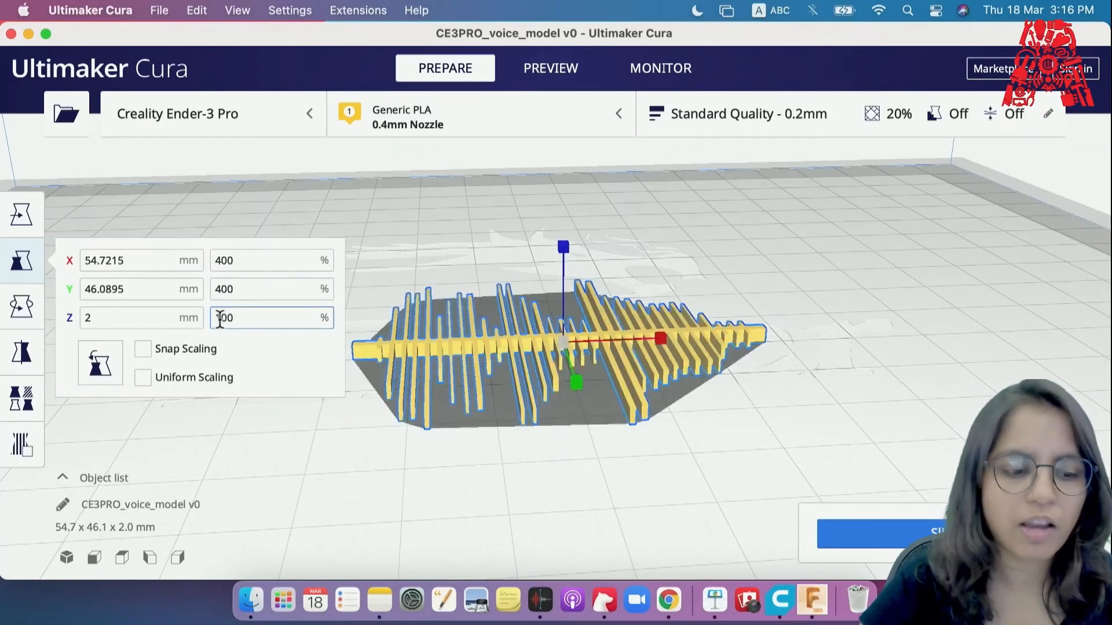
key(BackSpace)
text(2)
click(241, 289)
click(247, 328)
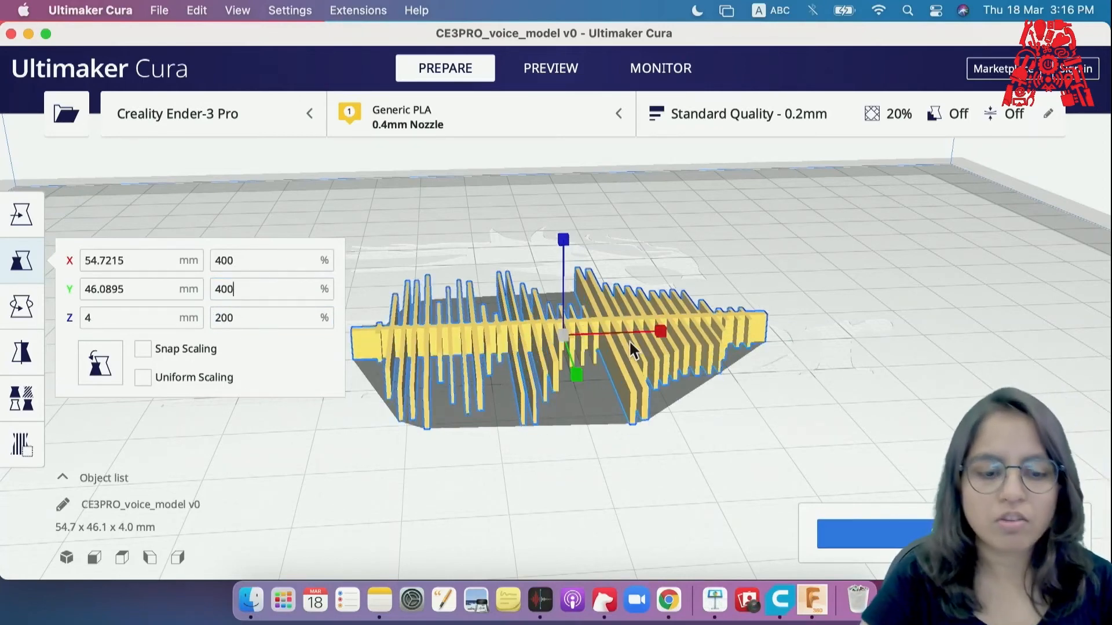
Step: Check the scaled model's X and Y dimensions and how it fits the build plate, then deselect it
scroll(631, 347, down, 8)
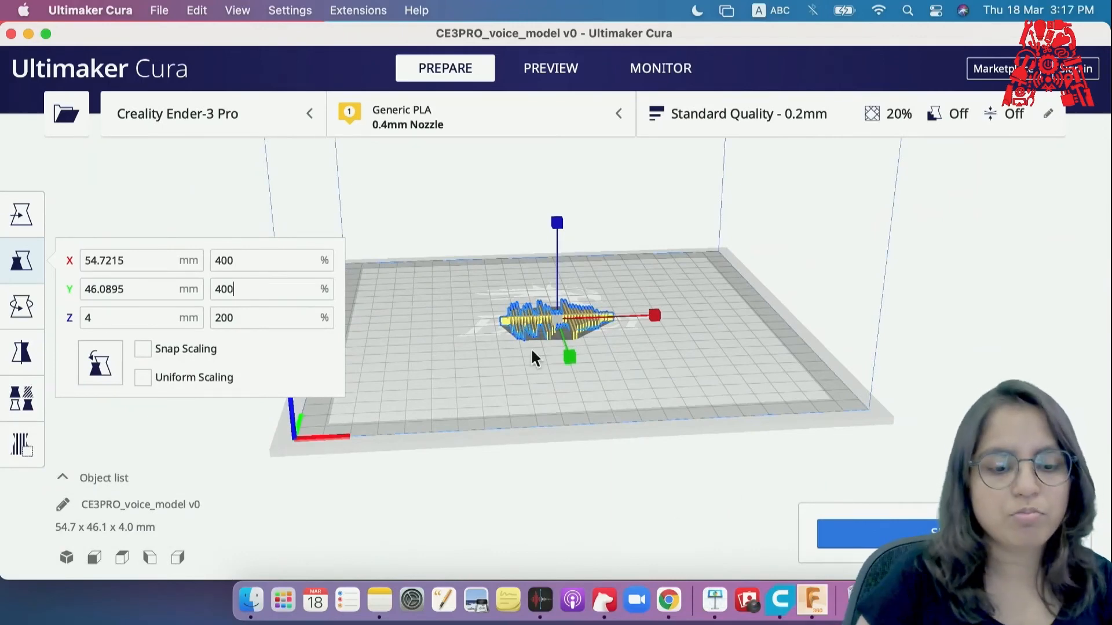
scroll(519, 436, up, 4)
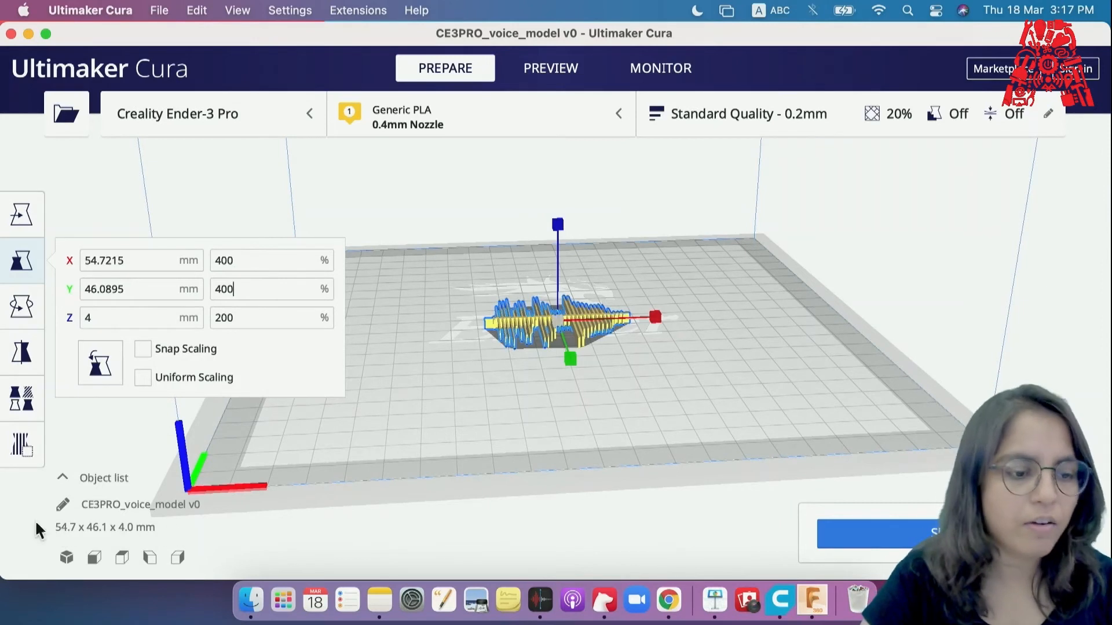
click(92, 260)
drag(85, 260, 111, 260)
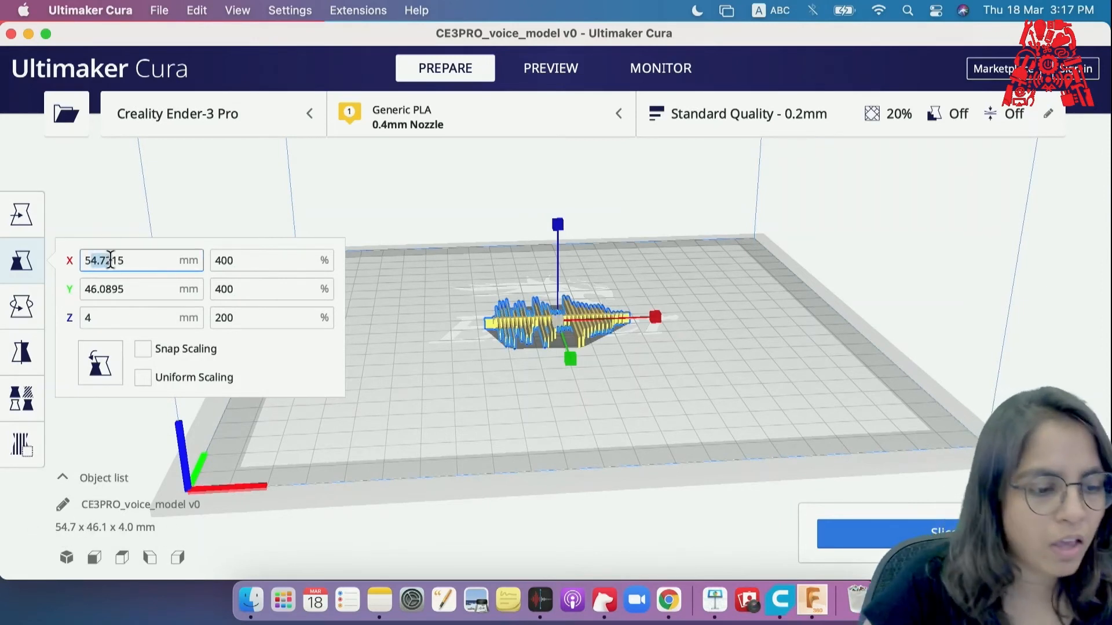
click(87, 288)
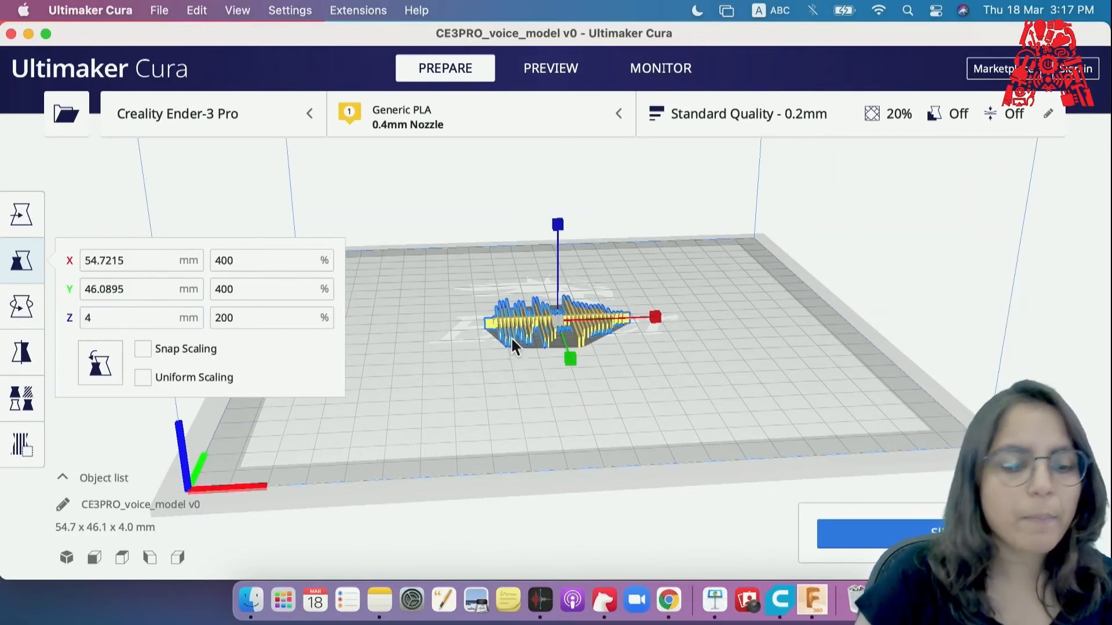
click(371, 389)
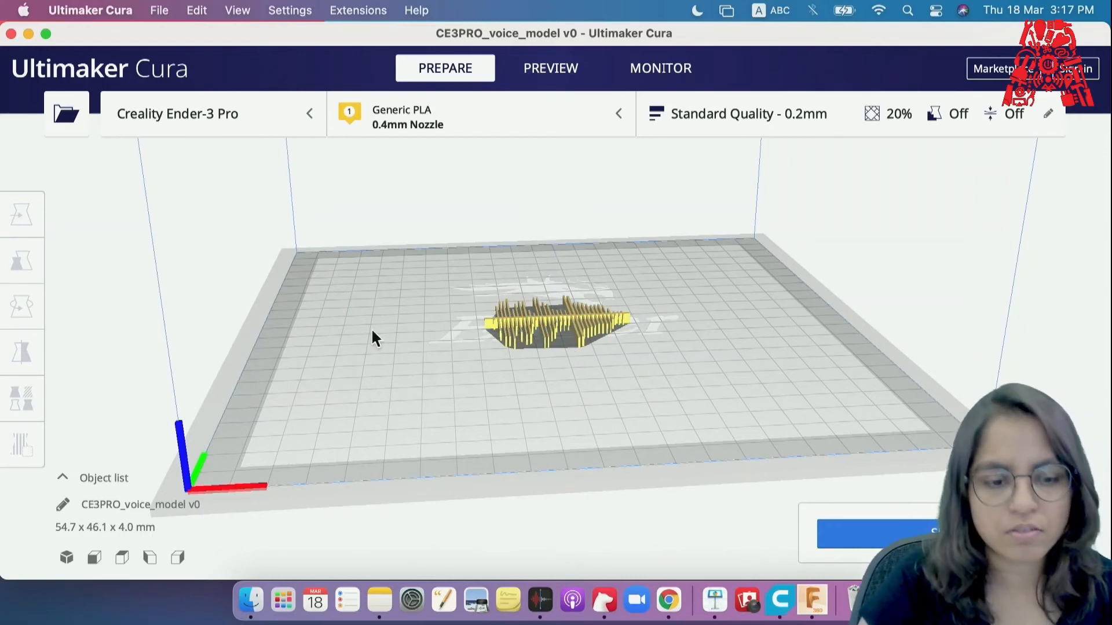
Step: Try Brim as the build plate adhesion type, settle on Raft instead, and close the print settings
click(748, 128)
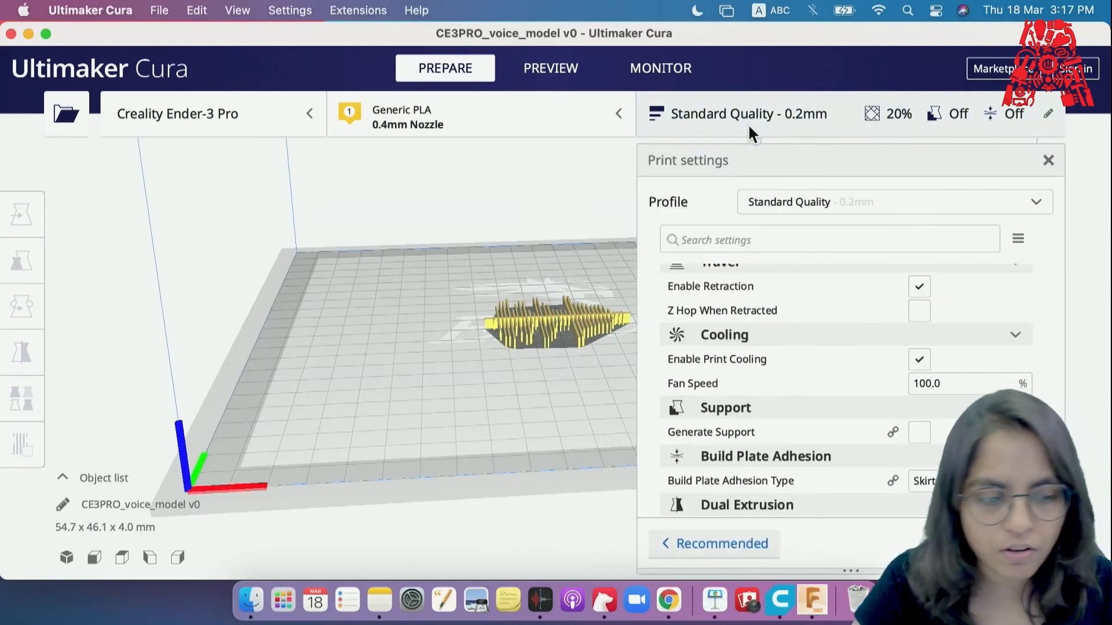
click(918, 476)
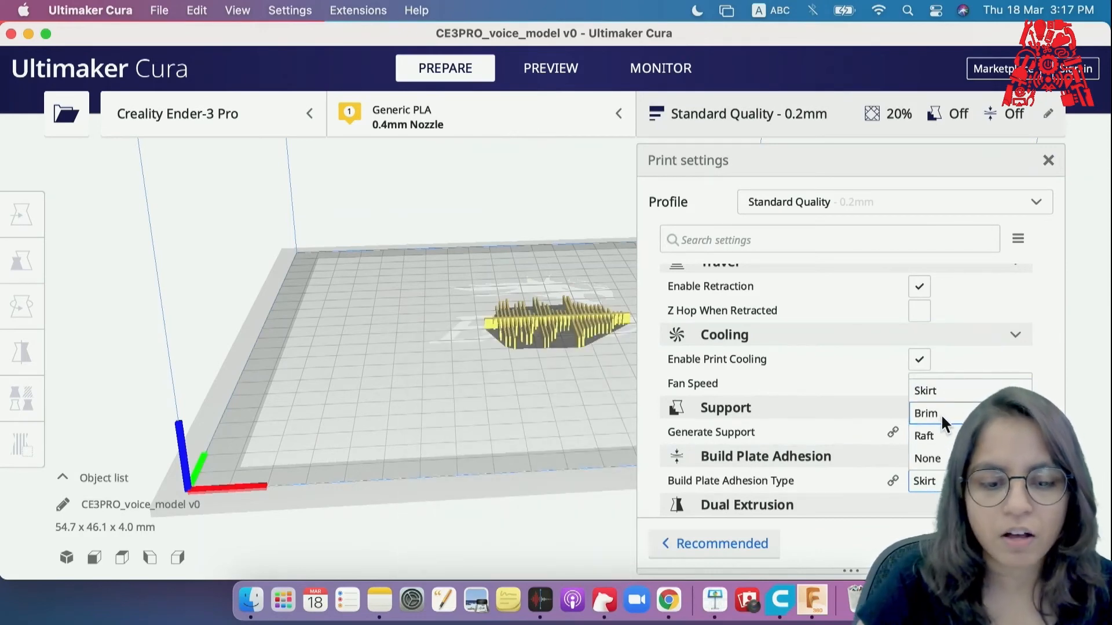
click(940, 414)
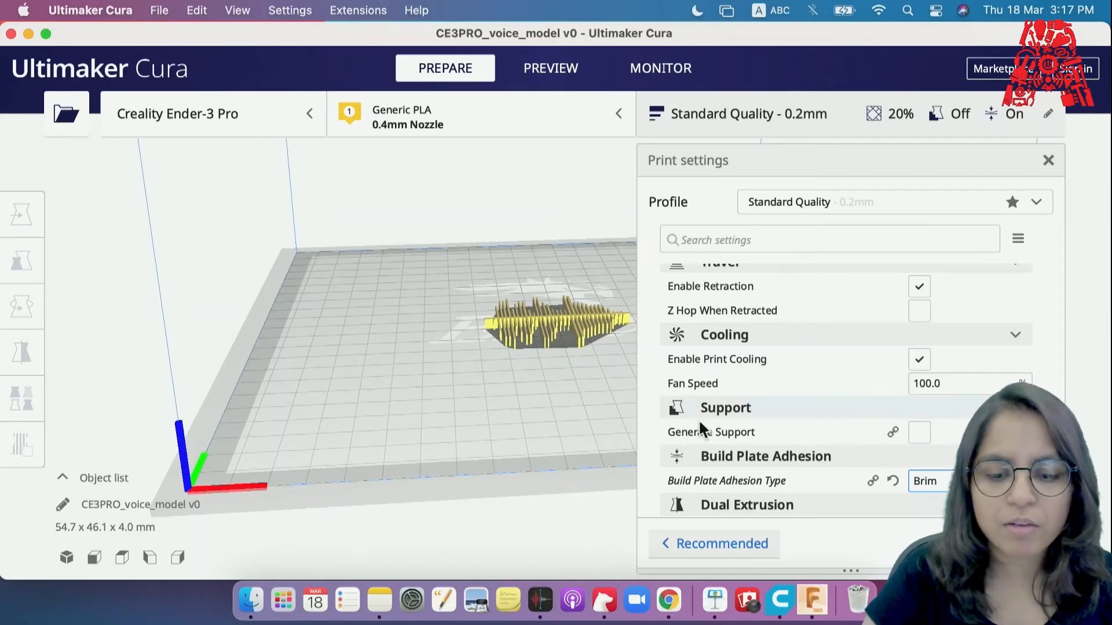
mouse_move(929, 476)
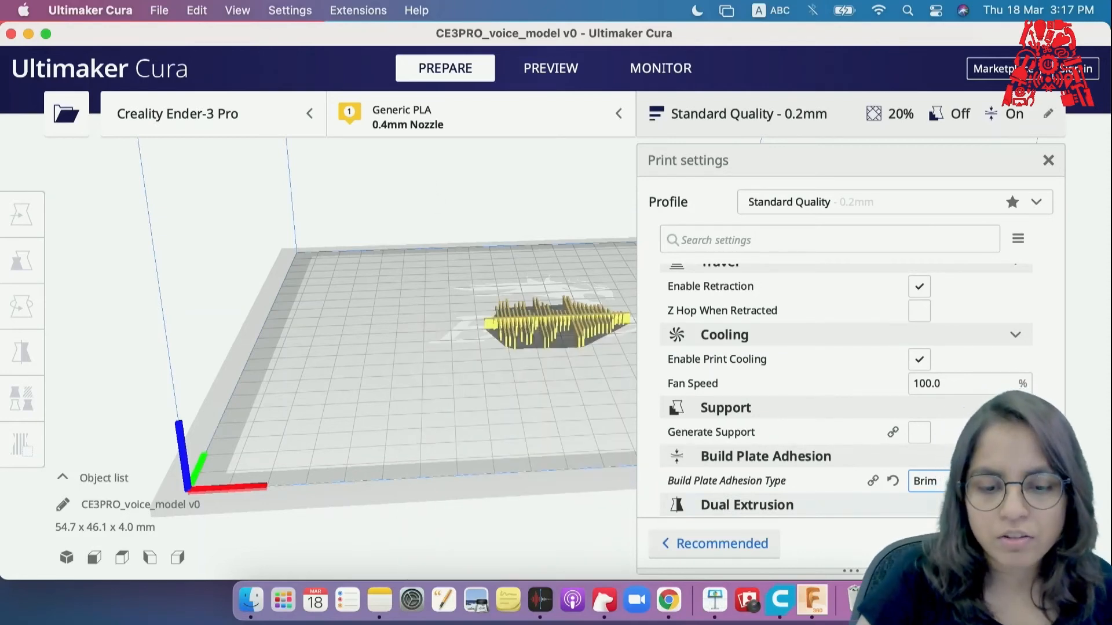
click(973, 481)
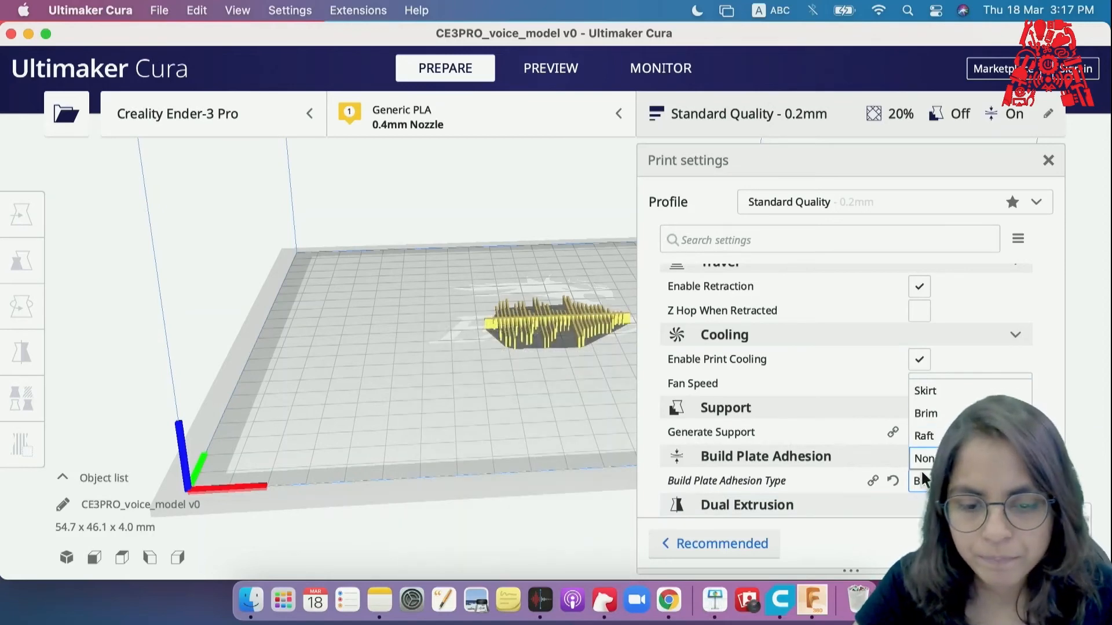
click(927, 435)
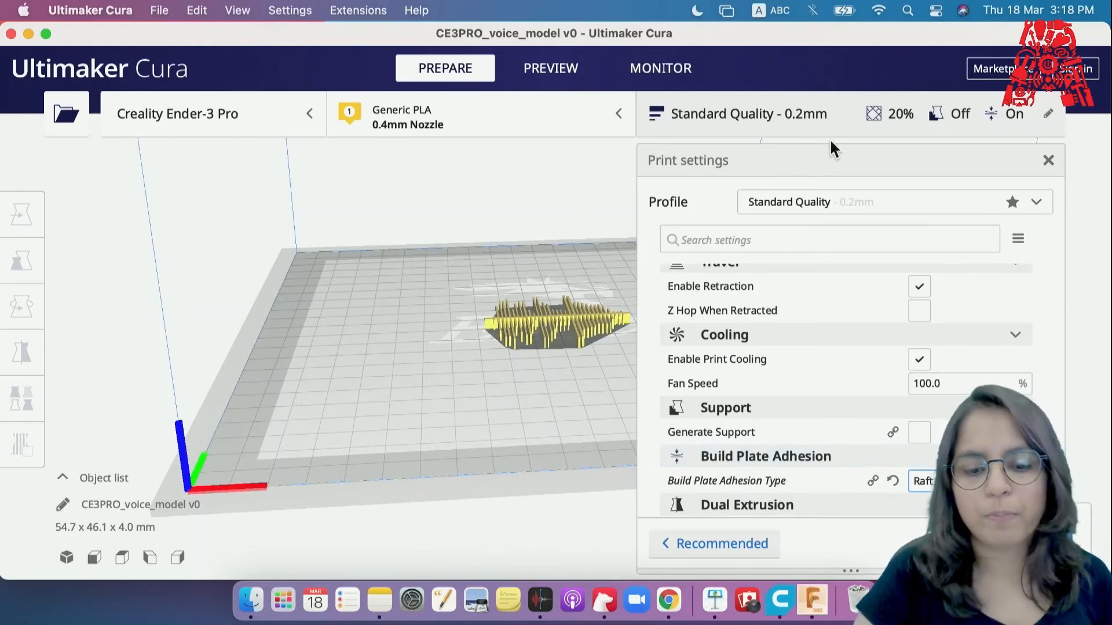
click(785, 113)
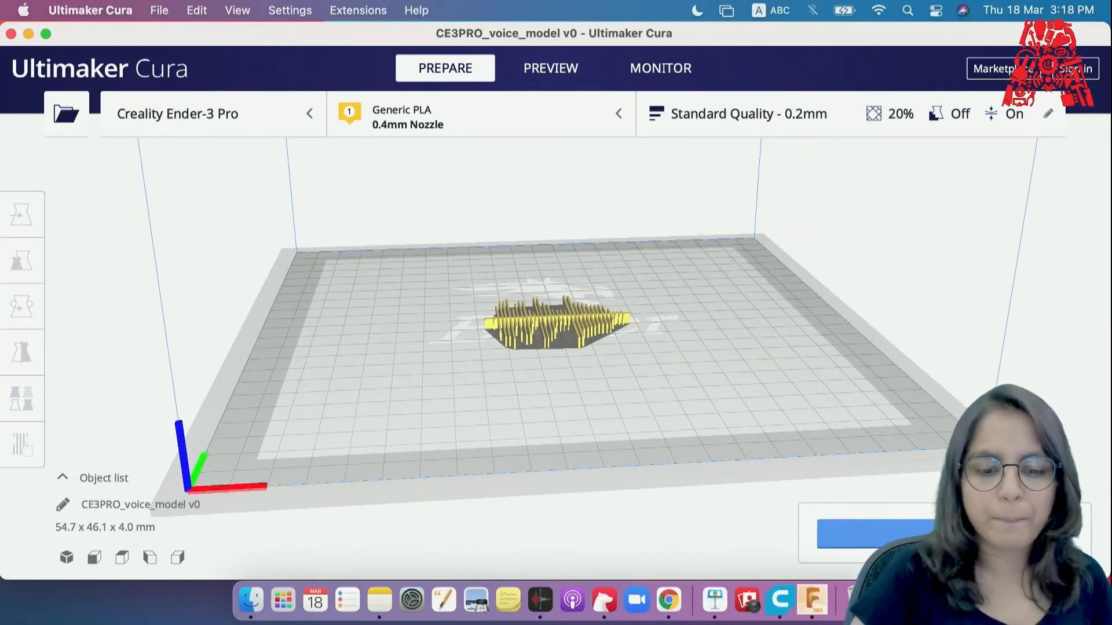
Step: Slice the voice model and check its detailed print time and material estimates
click(956, 533)
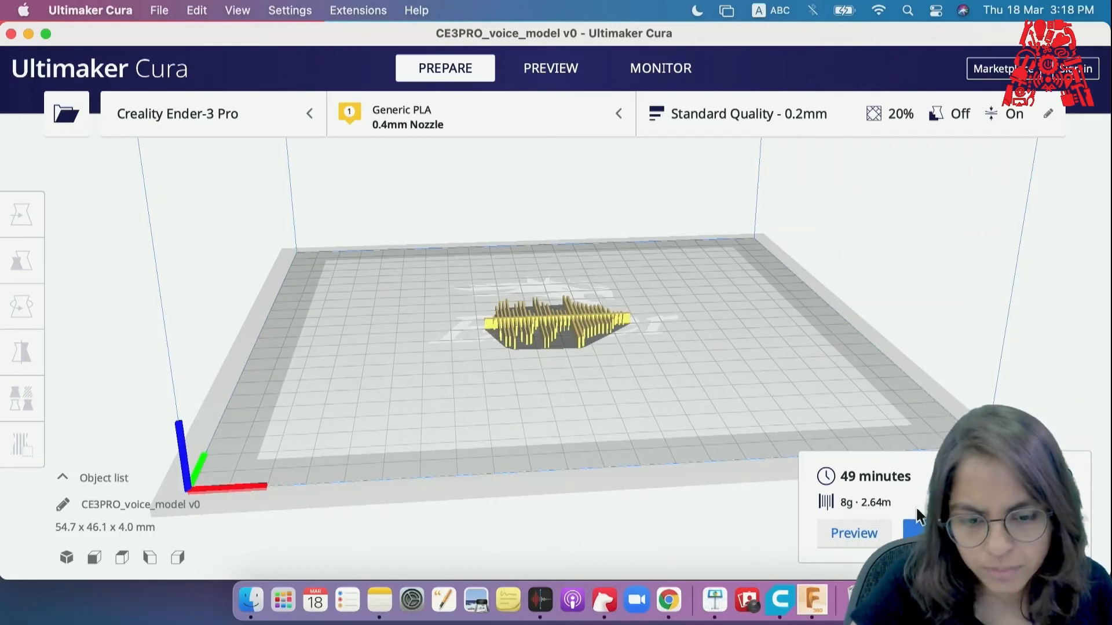
mouse_move(901, 511)
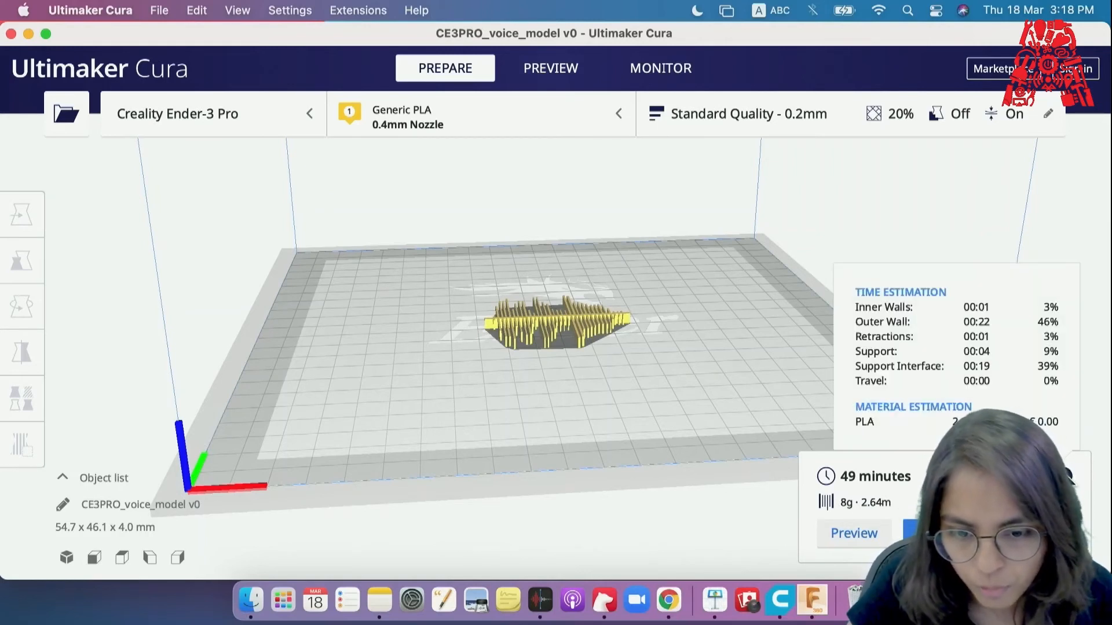
mouse_move(1065, 476)
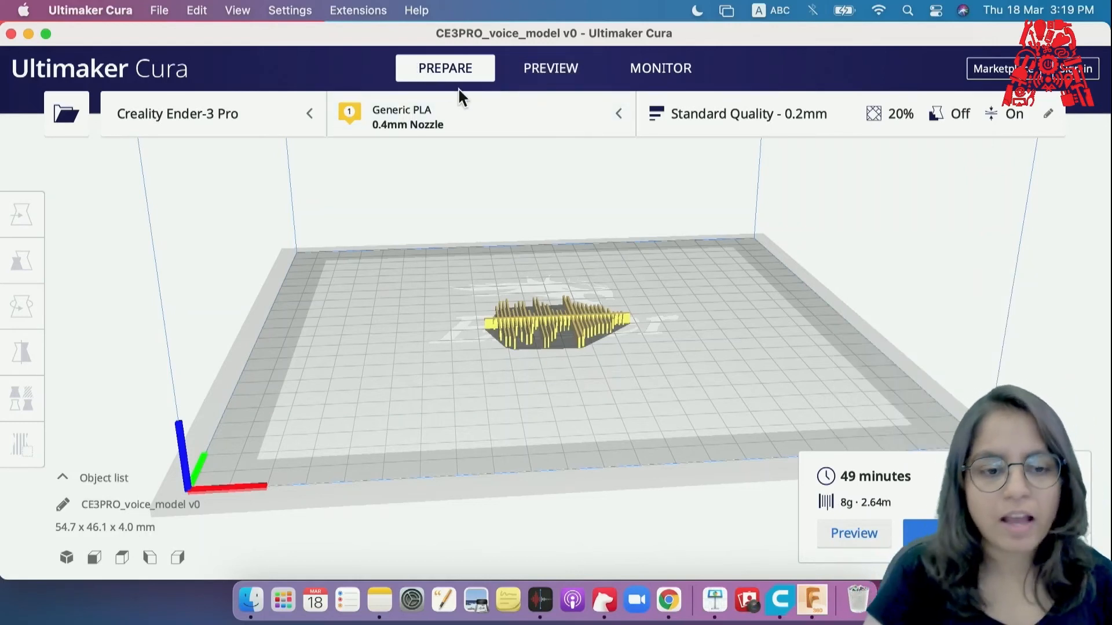
Step: Preview the sliced model up close and step through its layers down to the first raft layer and back up
click(520, 74)
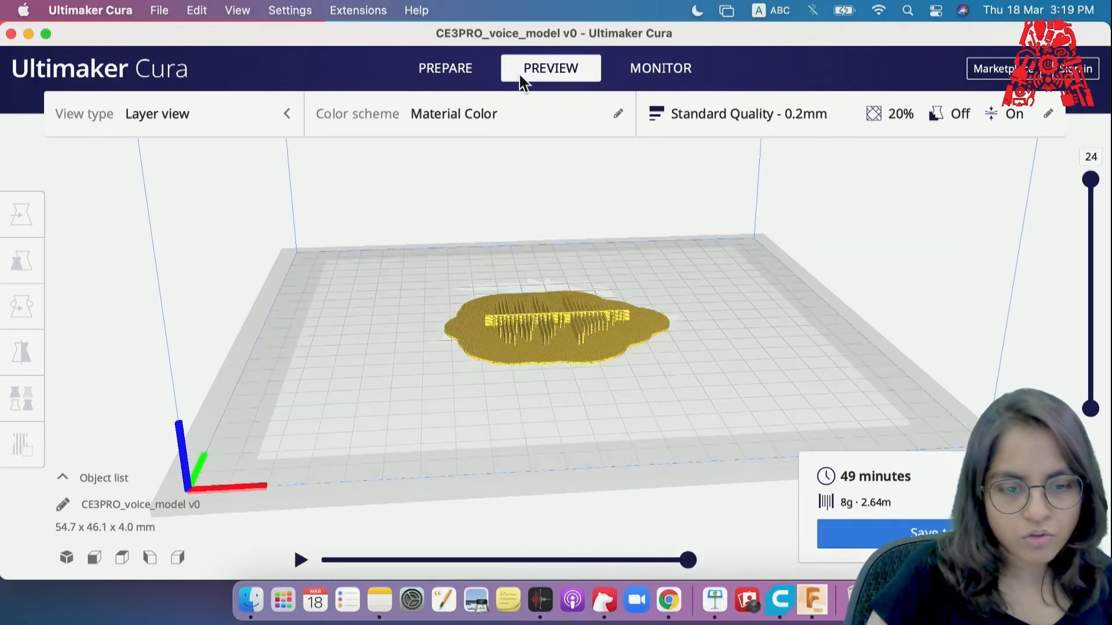
scroll(509, 354, up, 6)
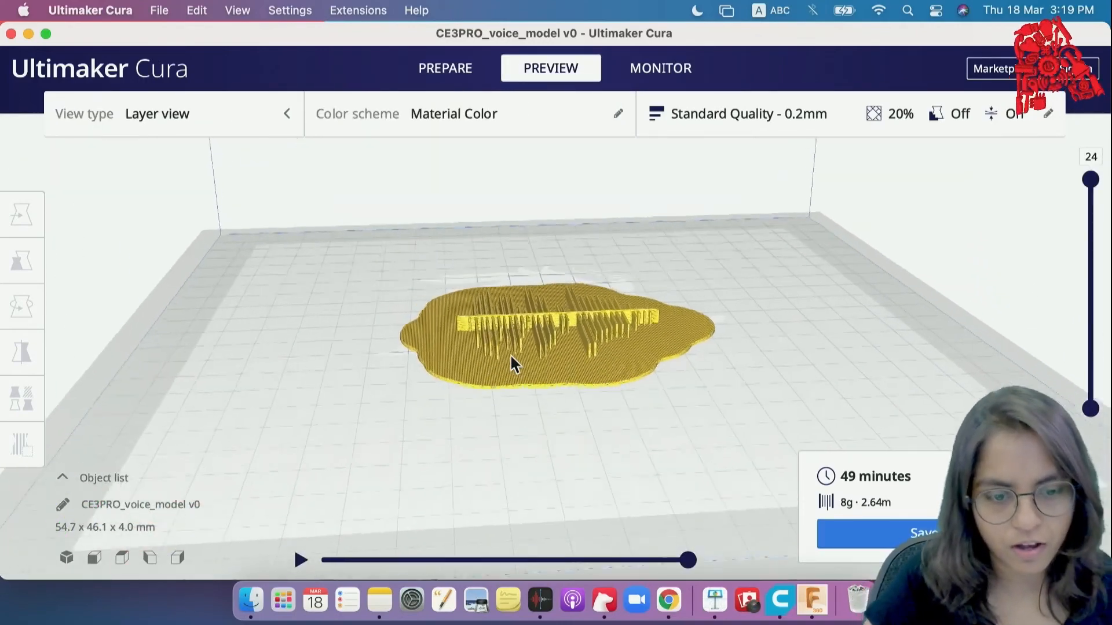
scroll(511, 356, up, 2)
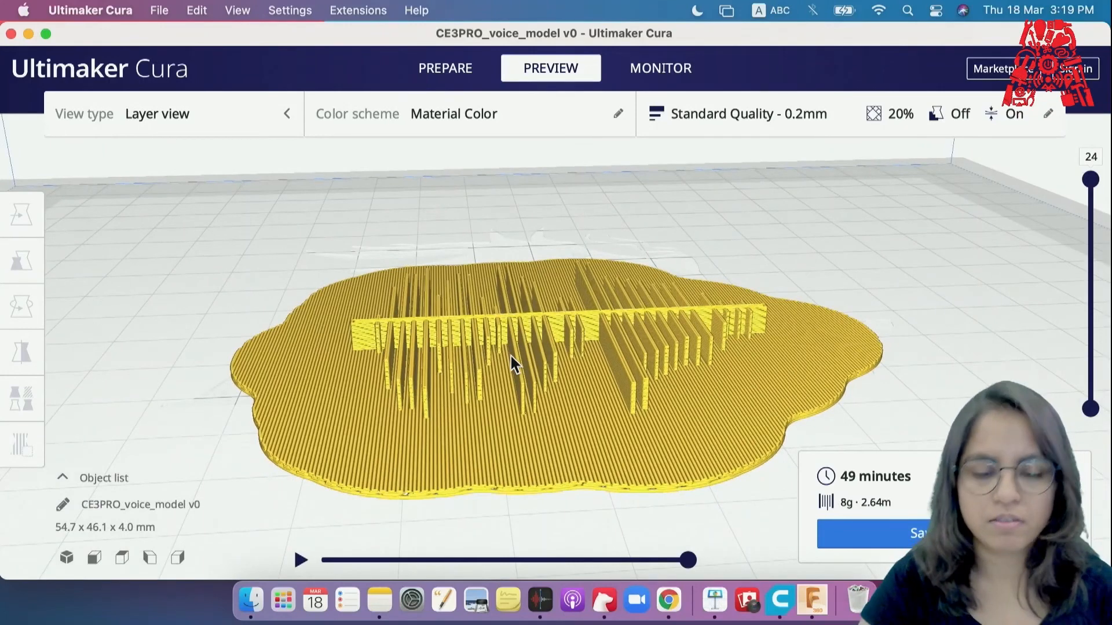
scroll(472, 443, up, 2)
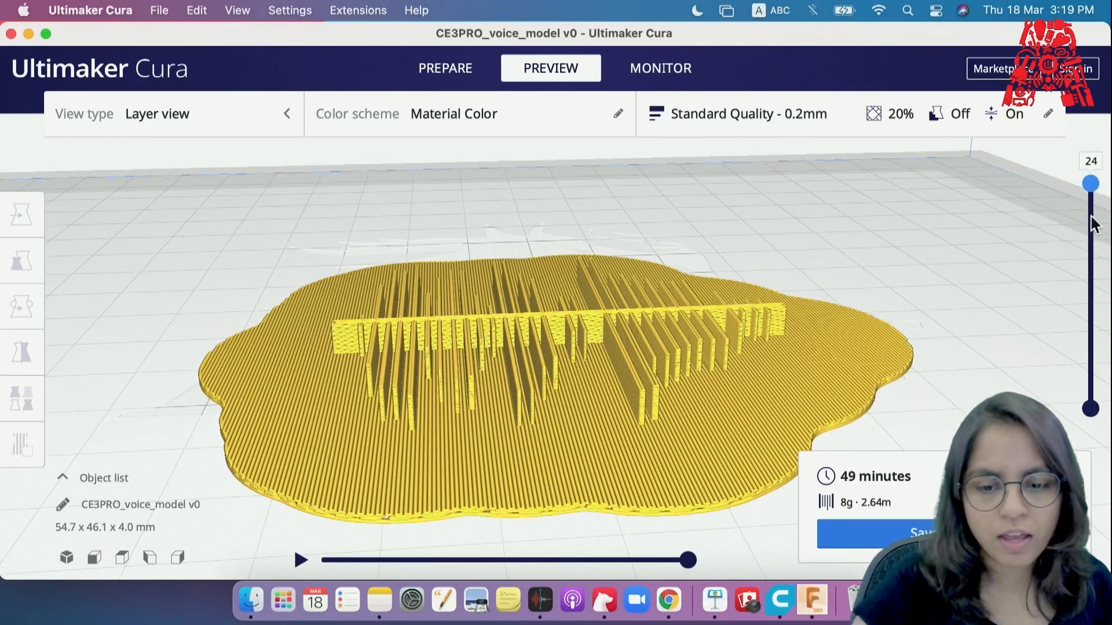
drag(1092, 213, 1096, 381)
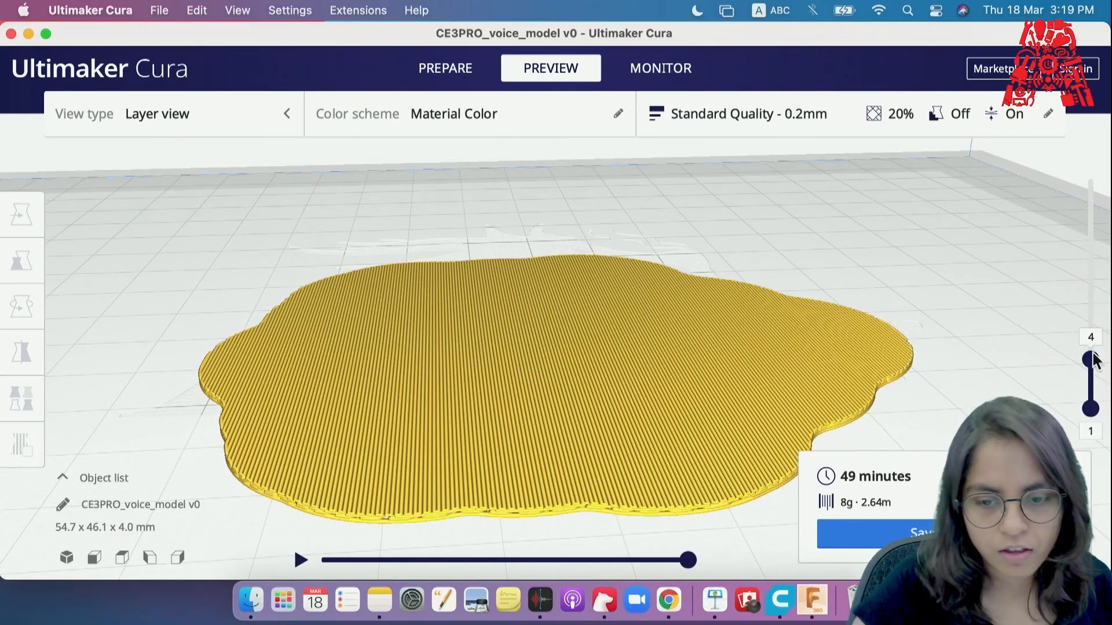
drag(1093, 379, 1091, 400)
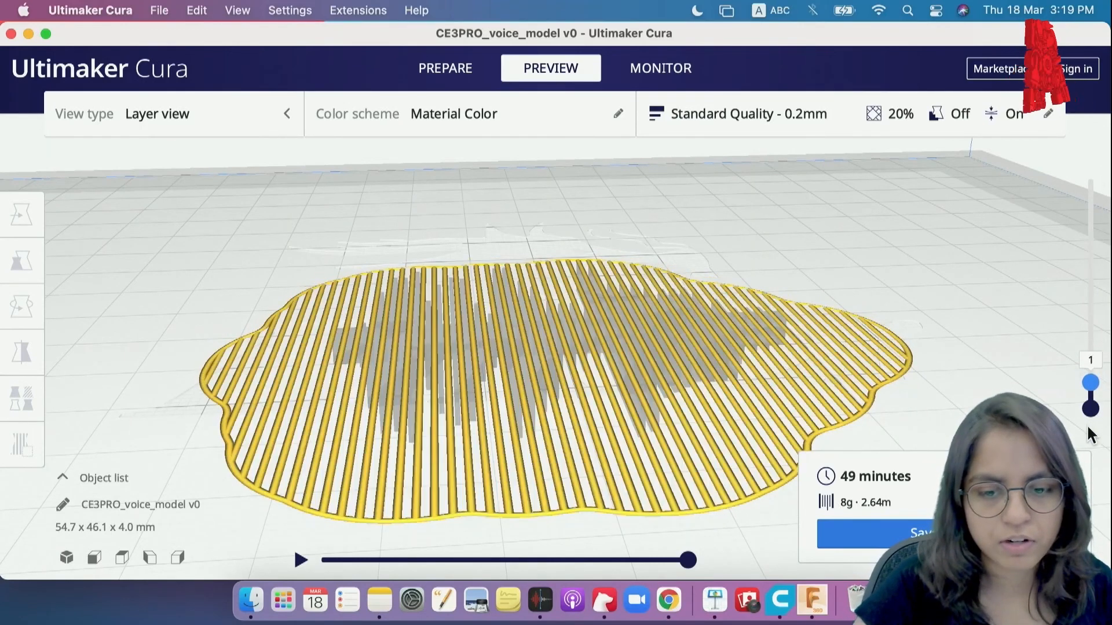
drag(1090, 383, 1091, 191)
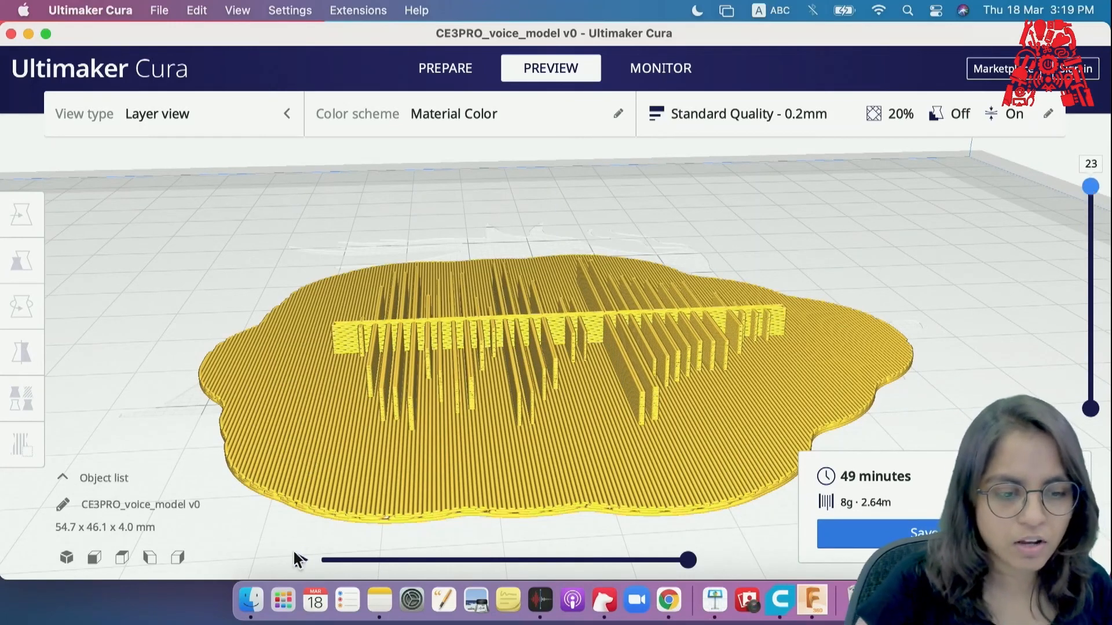
Step: Play the nozzle path simulation for the top layer, pause it, and advance it to almost halfway
click(300, 560)
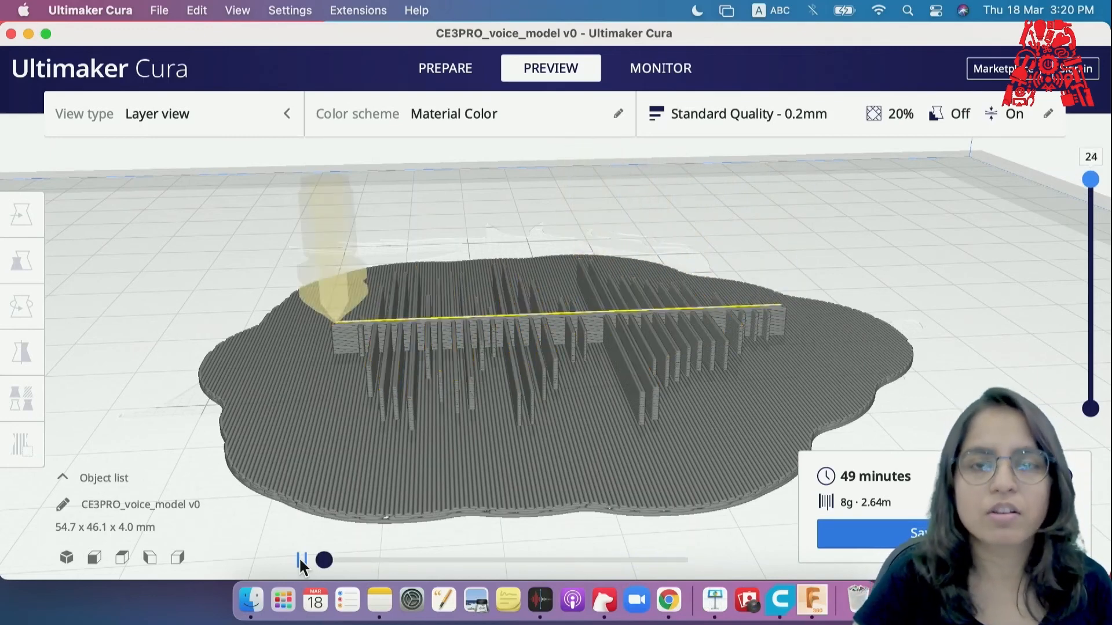
click(303, 559)
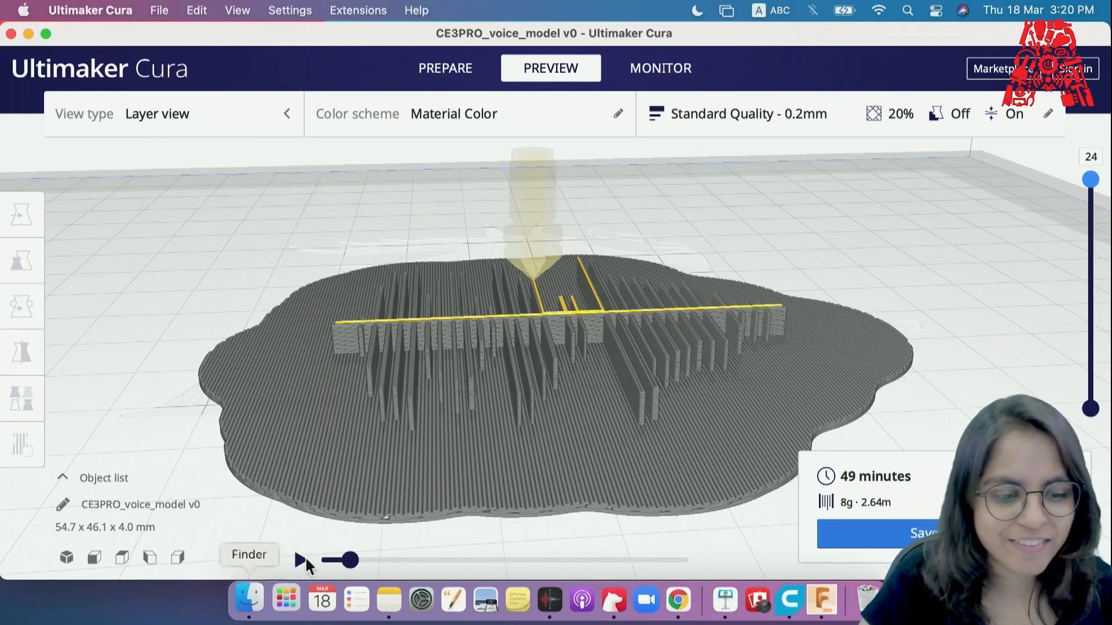
drag(366, 556, 488, 557)
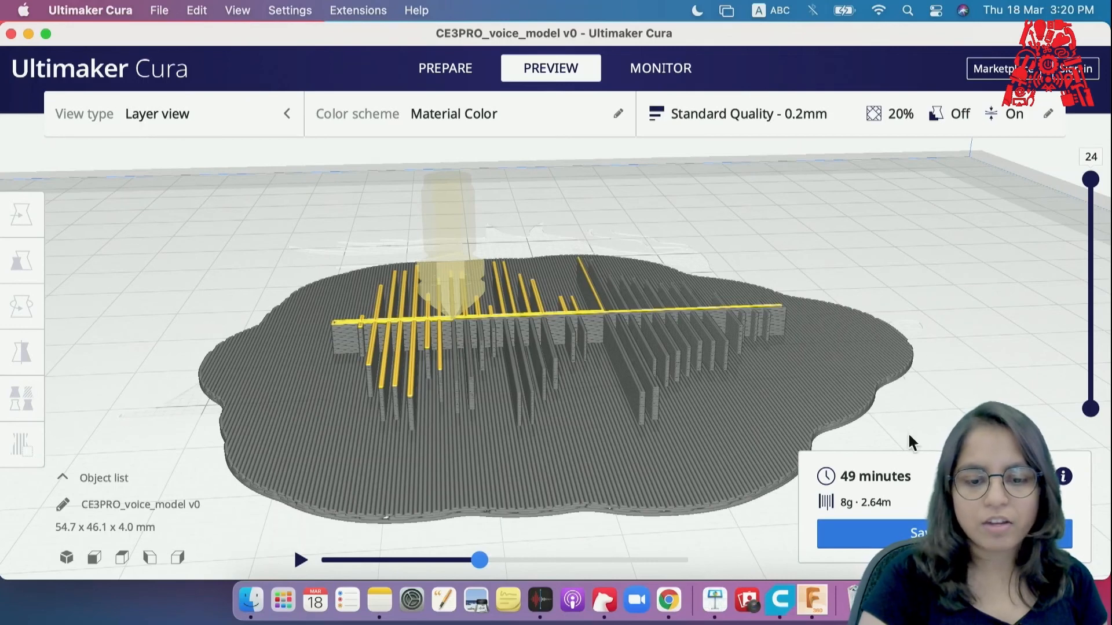
Step: Save the sliced model to the Desktop as the G-code file "CE3PRO_voice_model v0" and dismiss the save notification
click(904, 533)
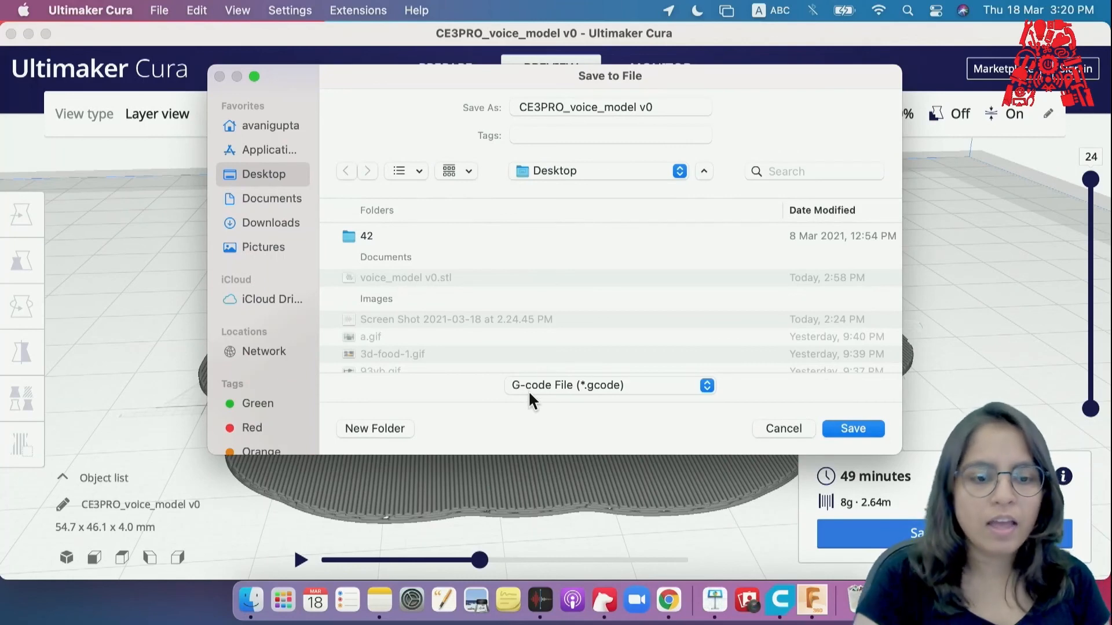
drag(520, 108, 655, 105)
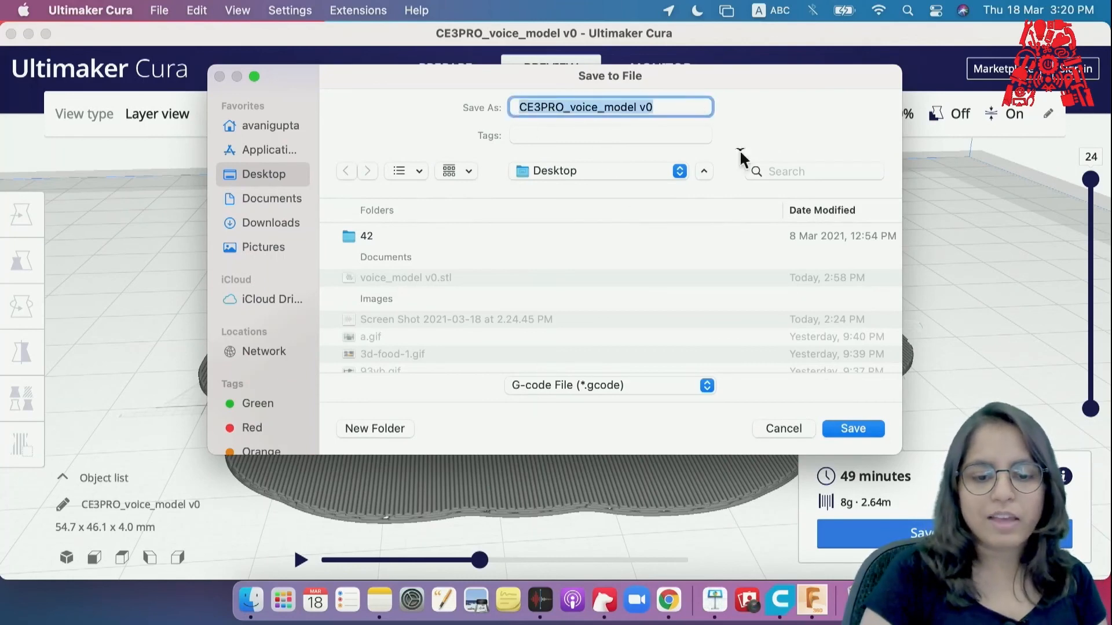
click(860, 422)
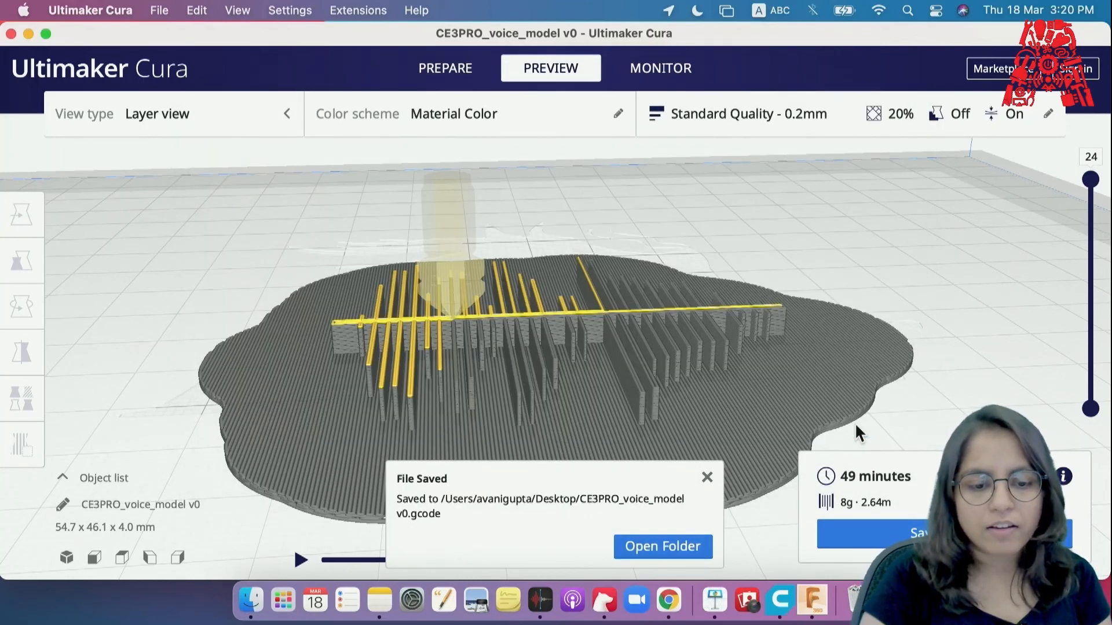
click(707, 477)
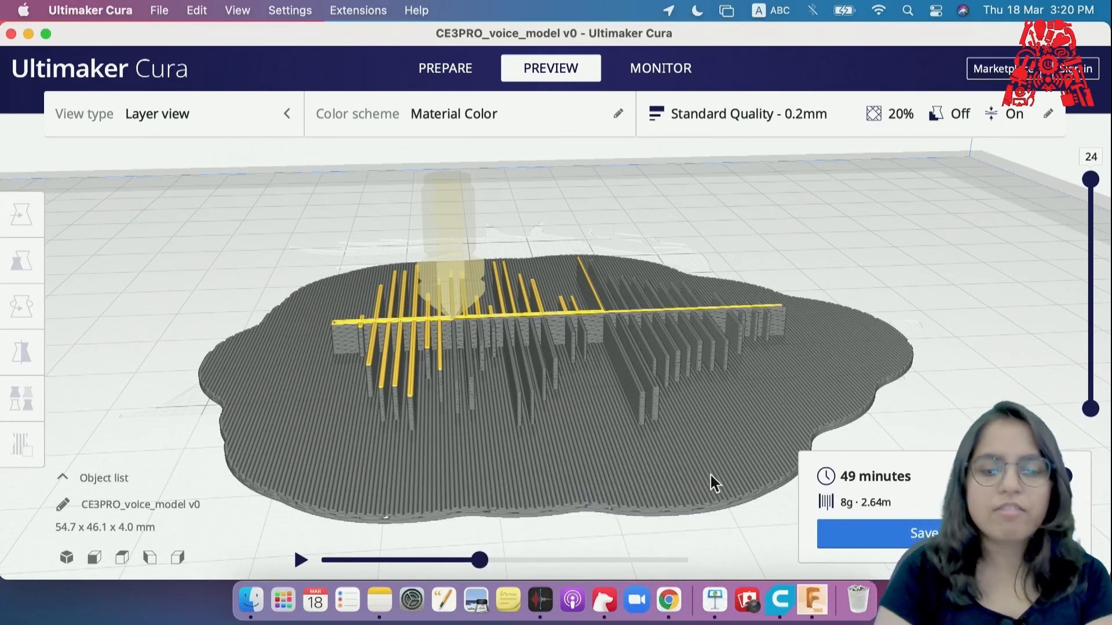